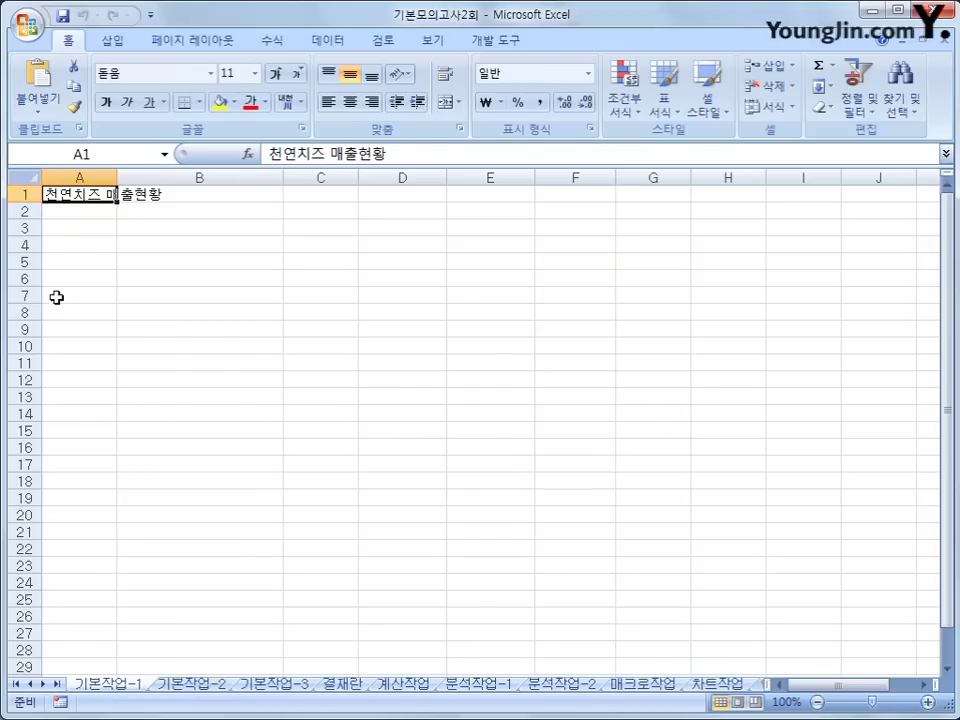
drag(64, 227, 662, 364)
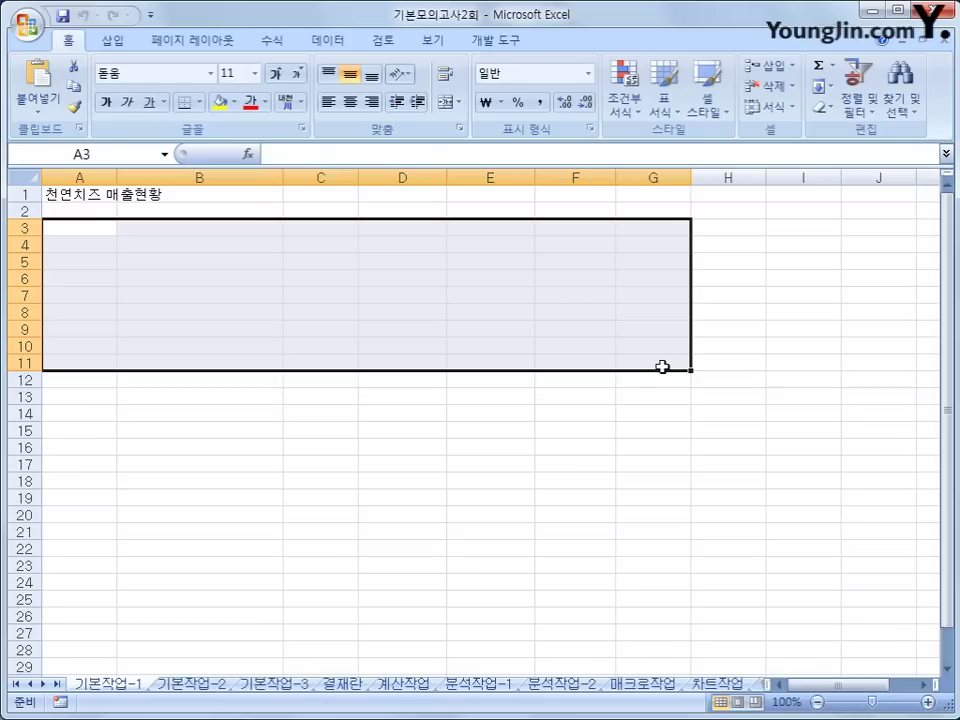
click(662, 364)
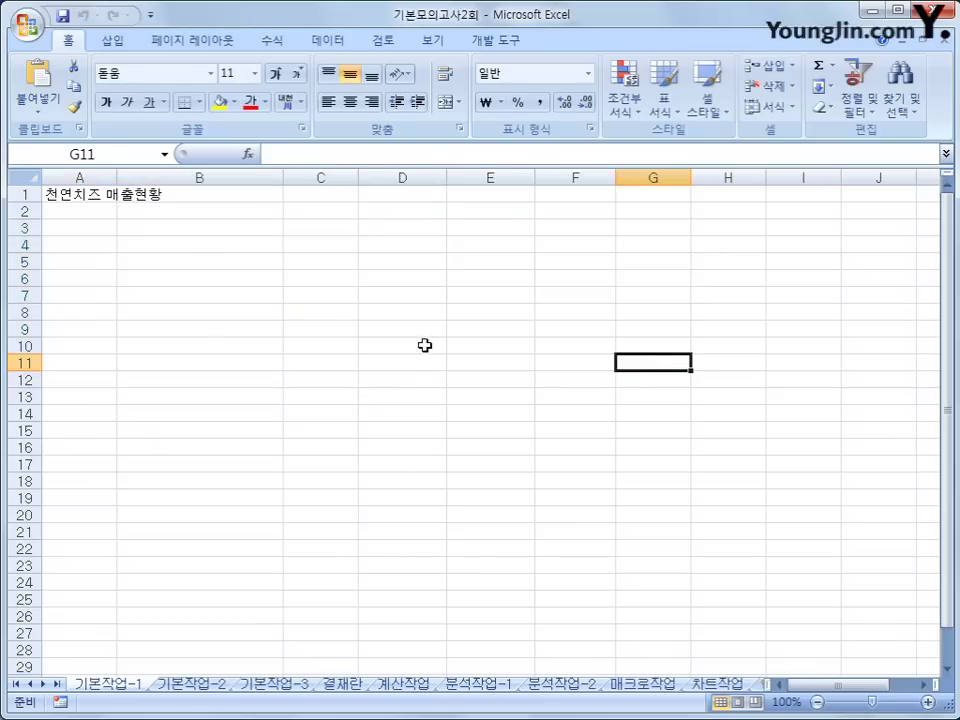
On the 기본작업-2 sheet, merge cells A1:I1 and set the title's horizontal and vertical alignment to 가운데 (center)
click(190, 684)
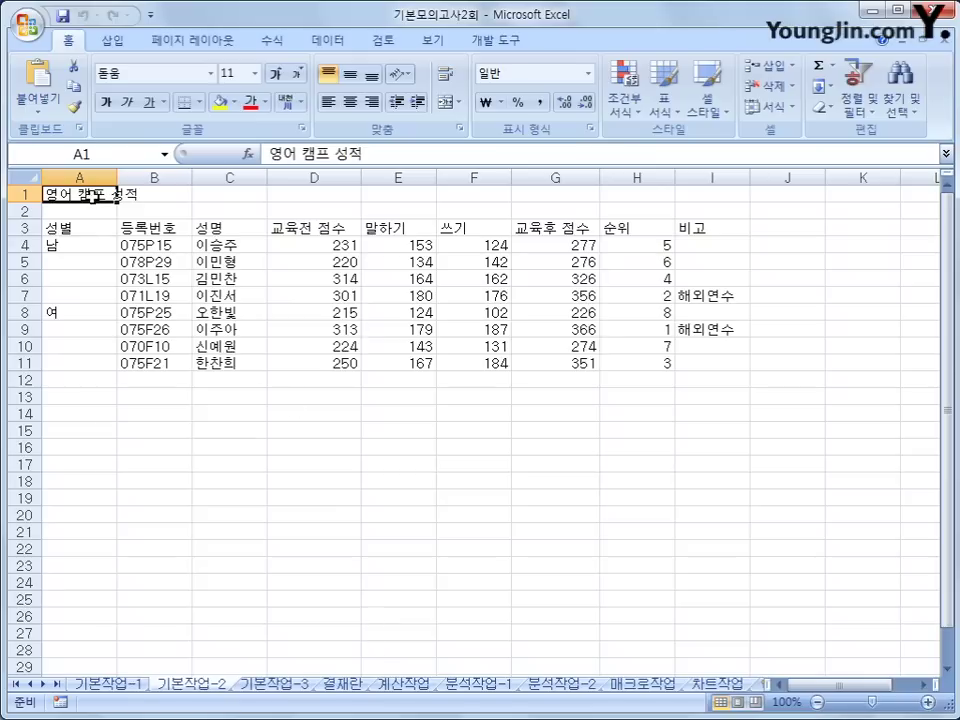
drag(75, 194, 713, 188)
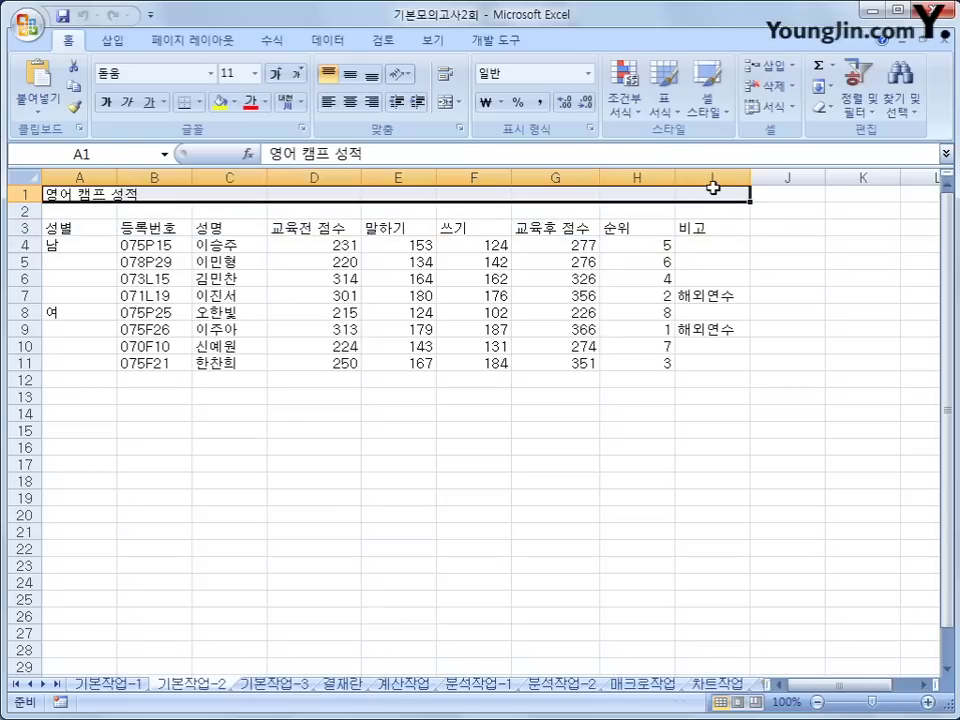
right_click(596, 193)
click(707, 429)
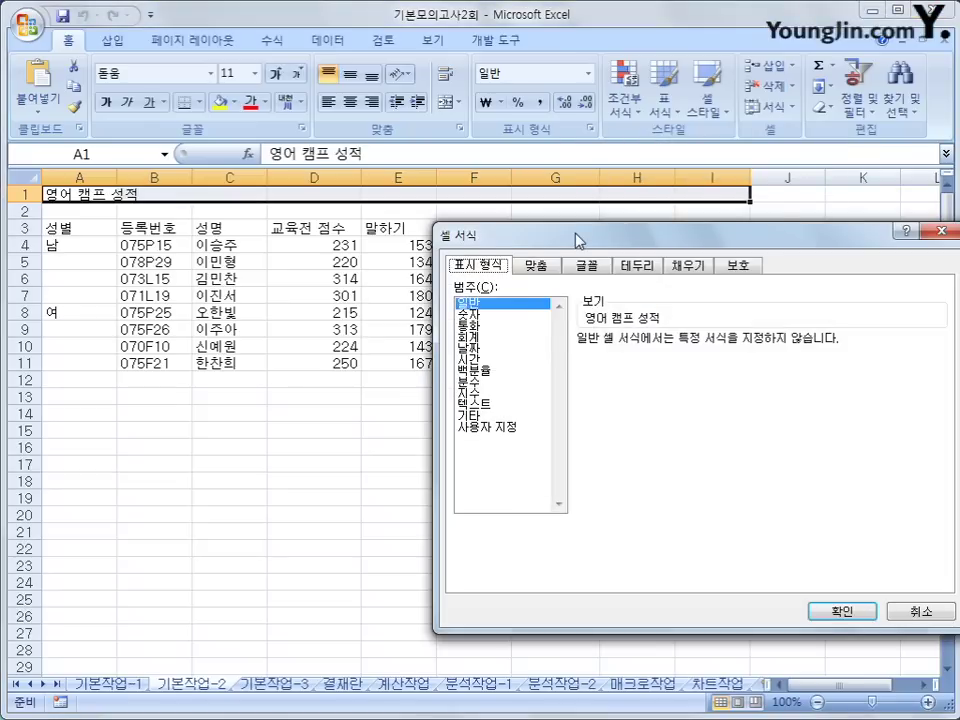
drag(576, 240, 403, 210)
click(363, 235)
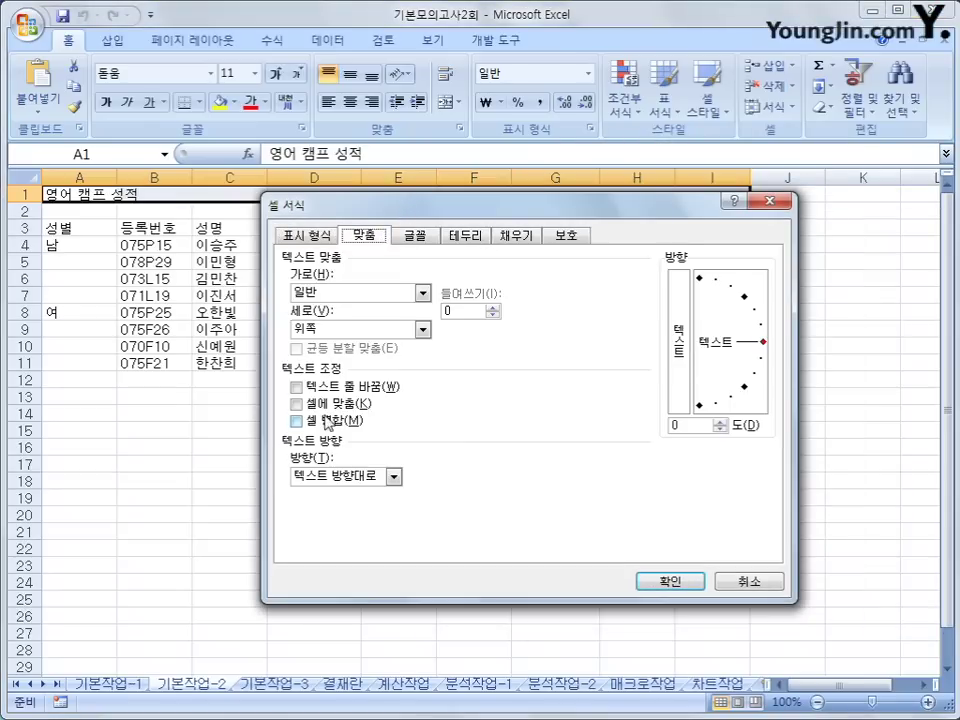
click(329, 424)
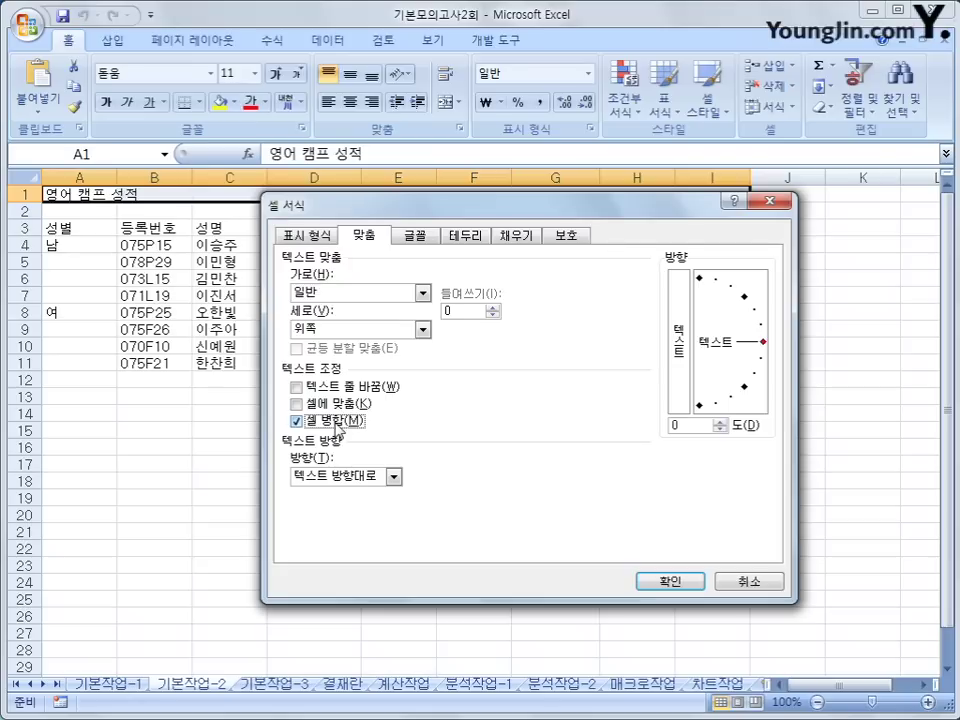
click(364, 295)
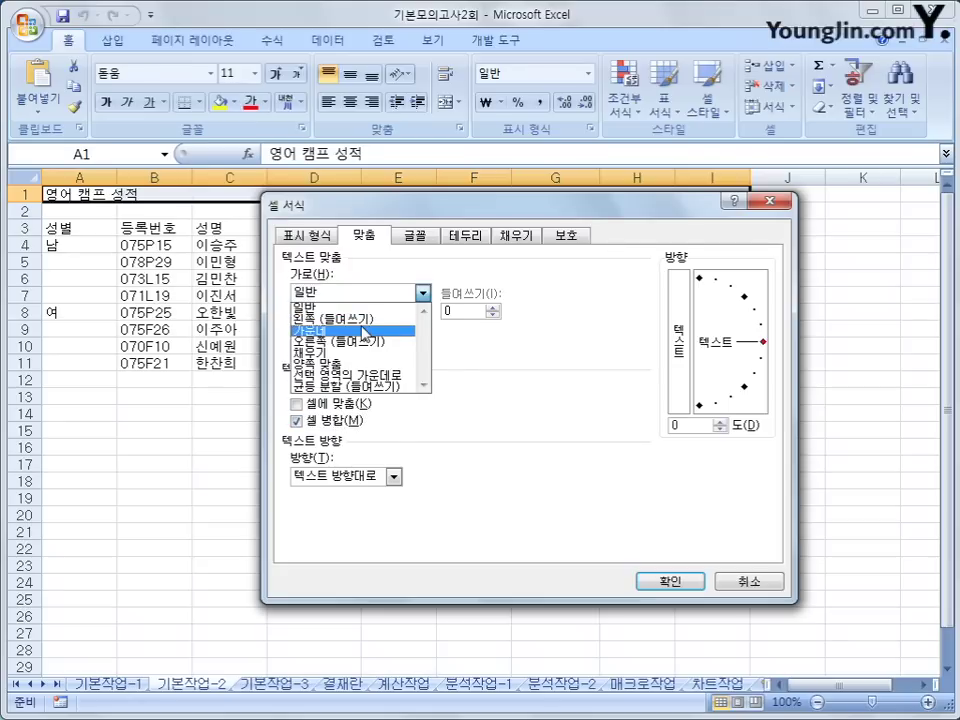
click(364, 333)
click(364, 330)
click(364, 362)
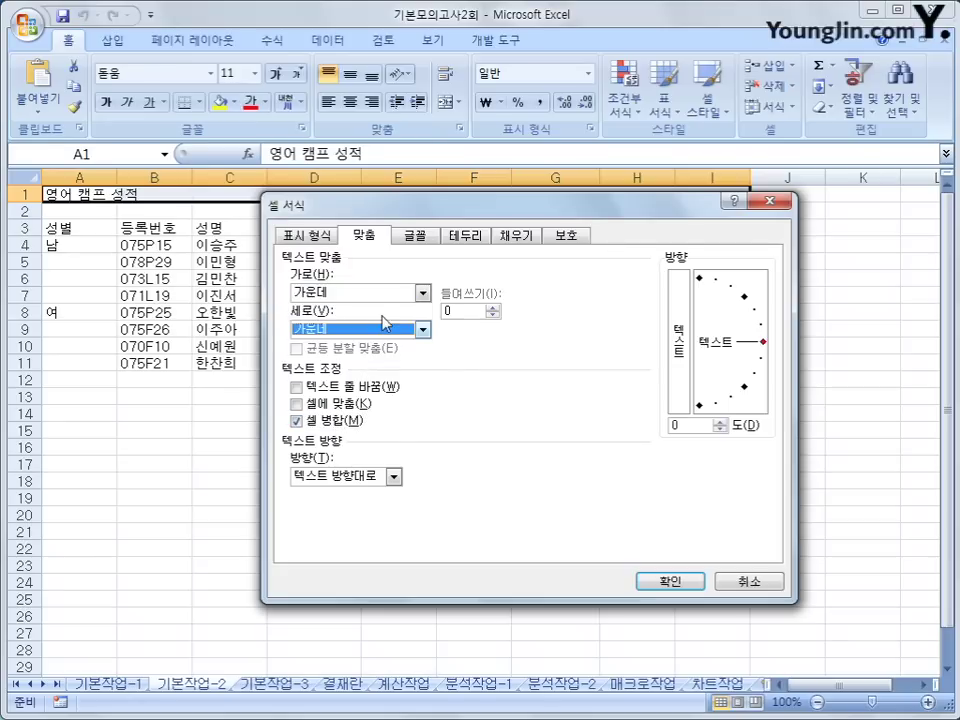
Set the font of the title in A1:I1 to 바탕체
click(414, 236)
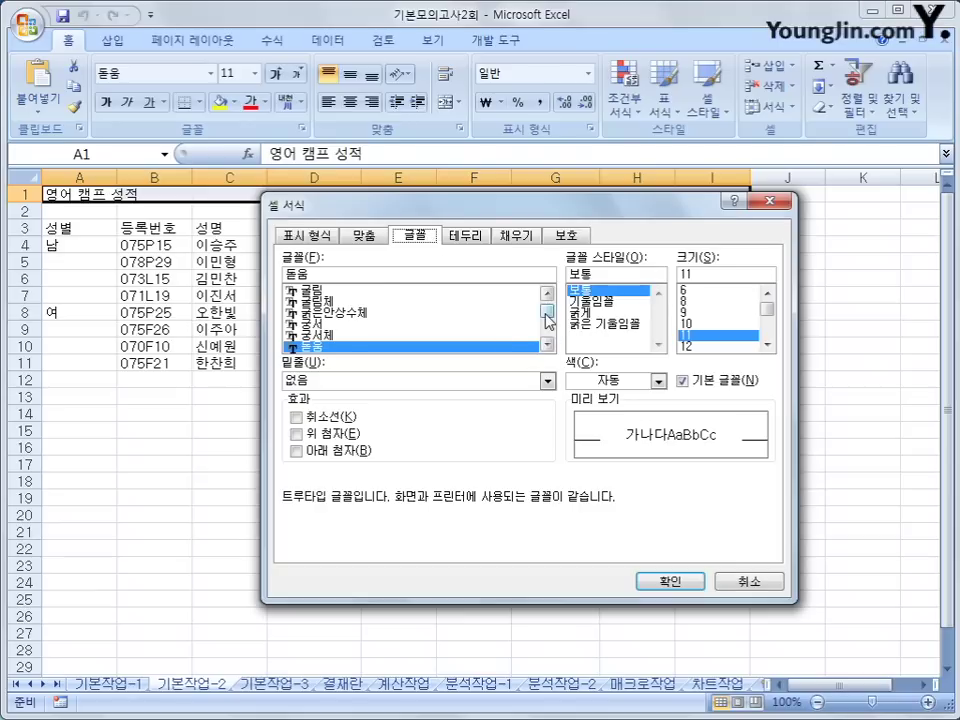
scroll(550, 330, up, 5)
click(546, 346)
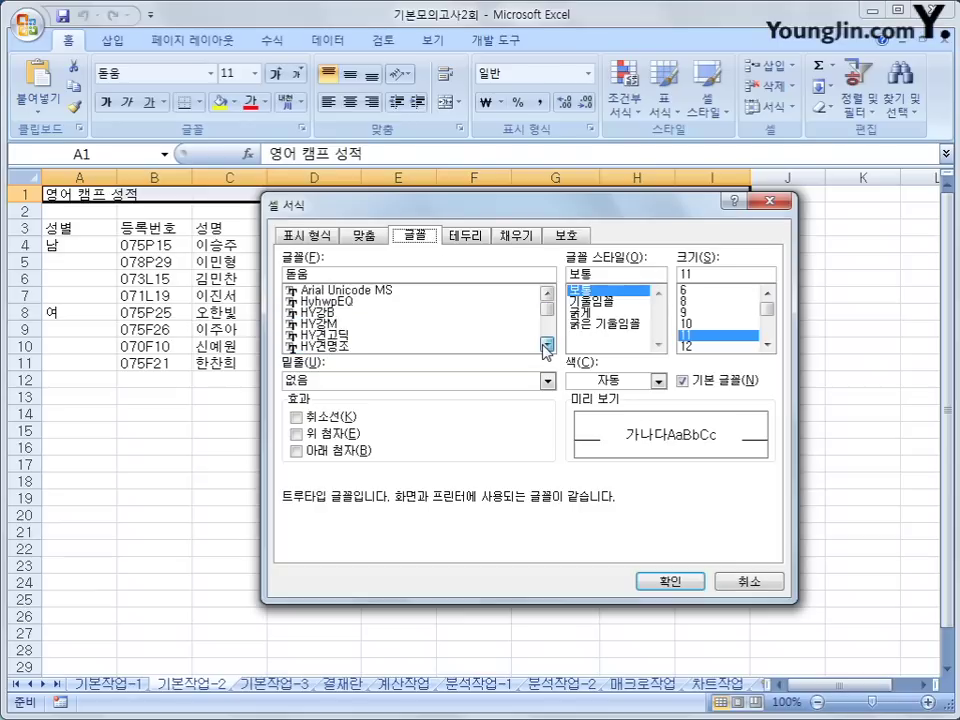
double_click(313, 276)
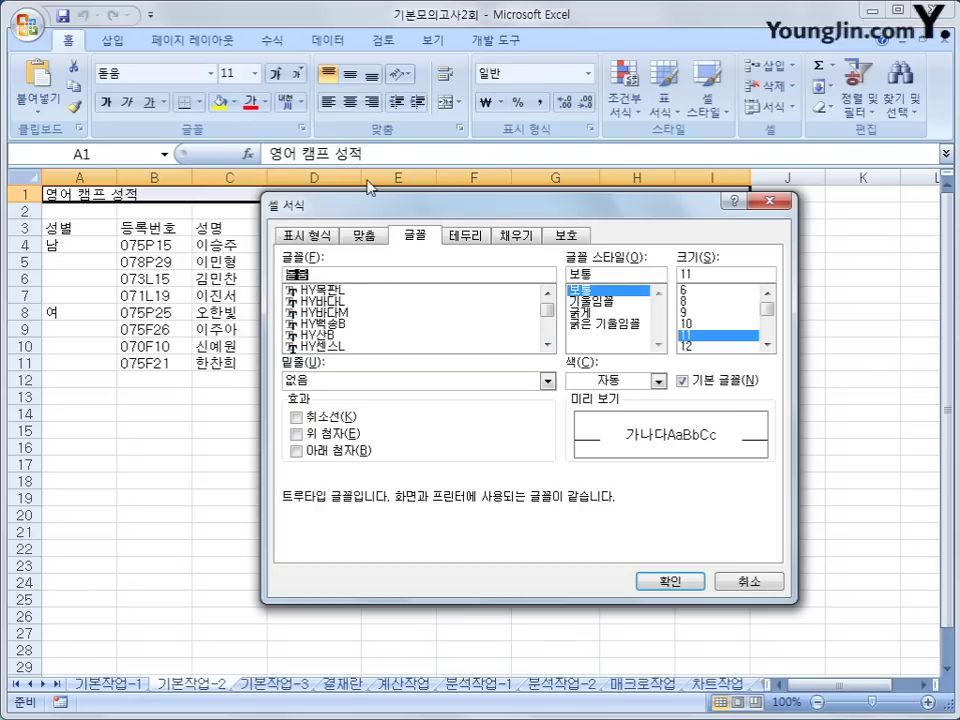
text(바탕)
text(체)
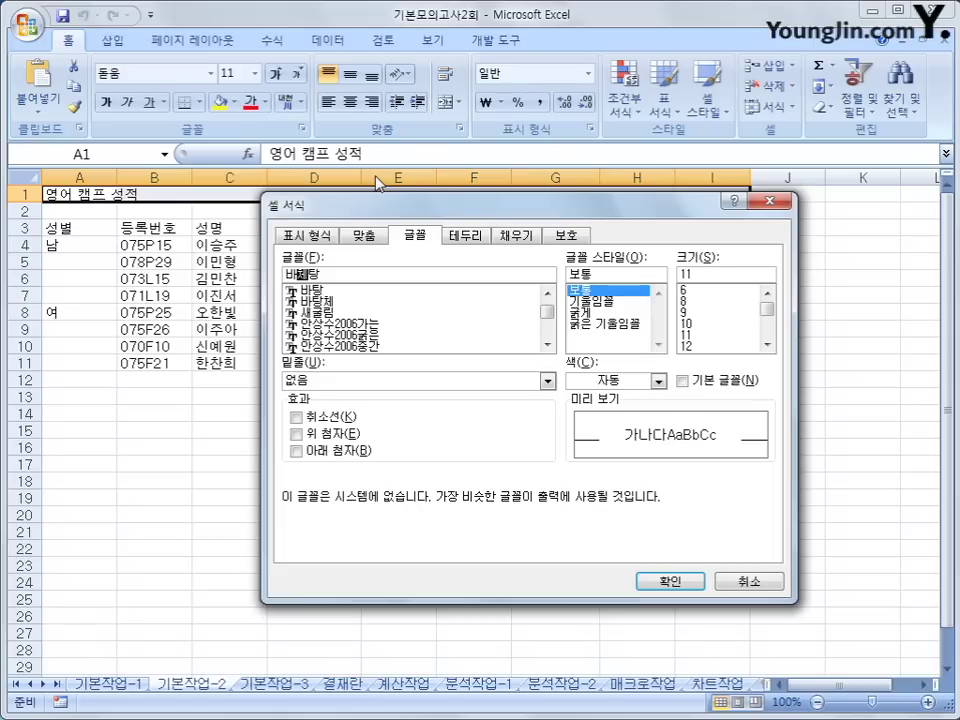
click(320, 301)
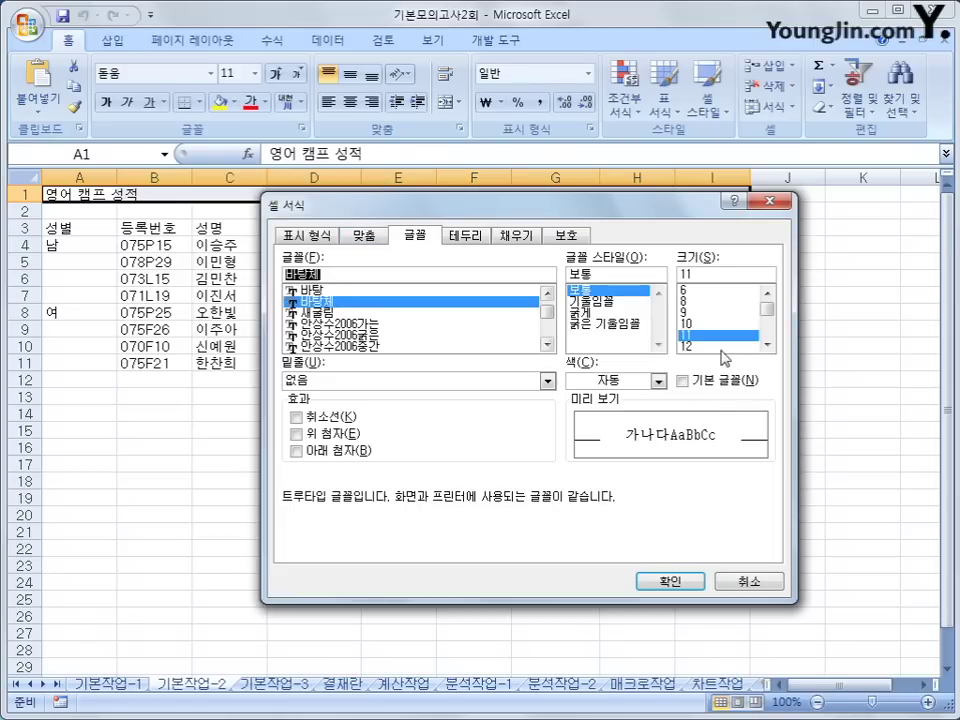
Set the title's font size to 17 and its style to 굵게 (bold), and apply the cell formatting
scroll(735, 330, down, 1)
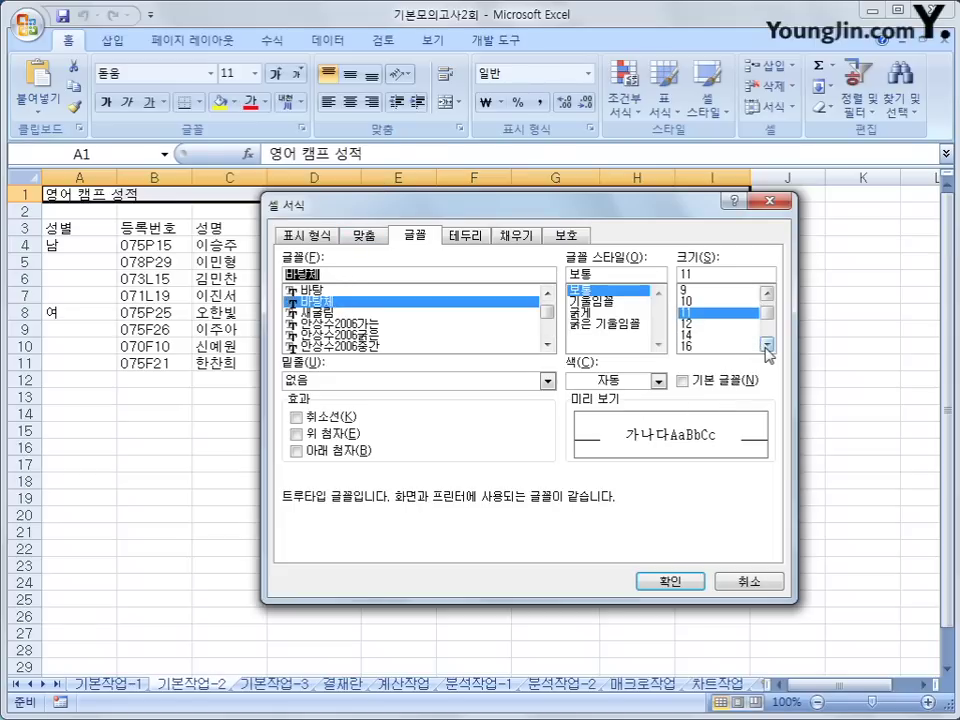
double_click(718, 274)
text(17)
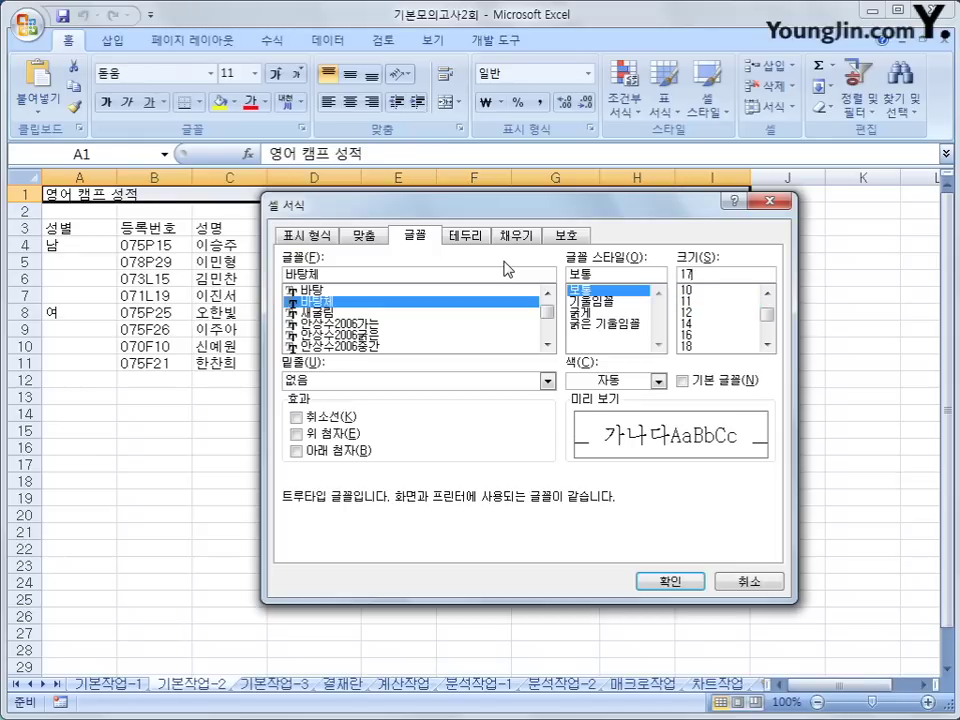
click(598, 313)
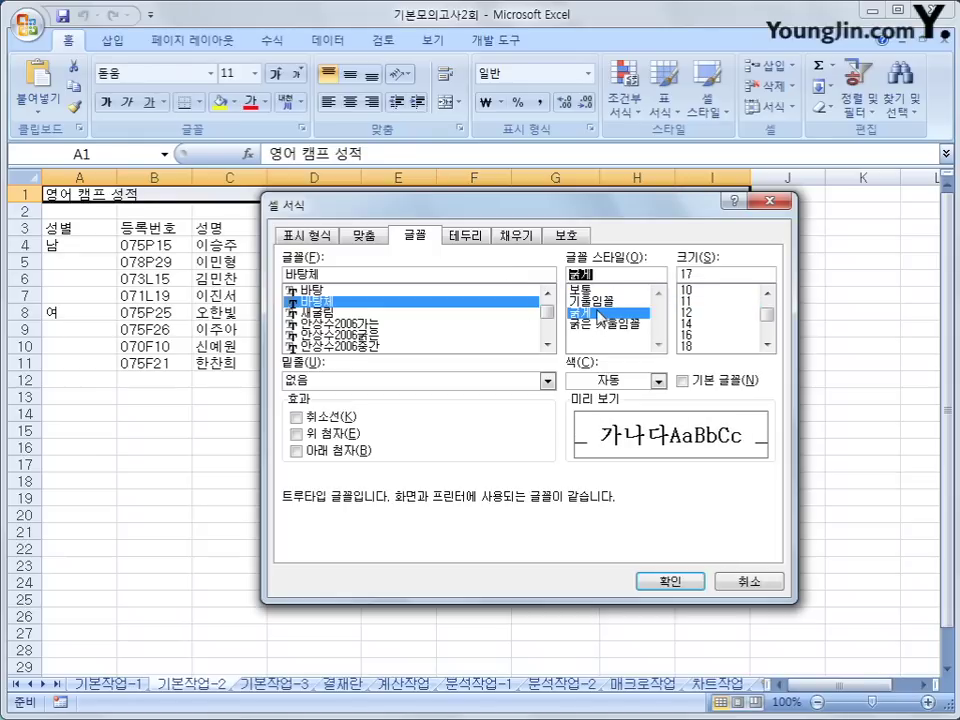
click(660, 587)
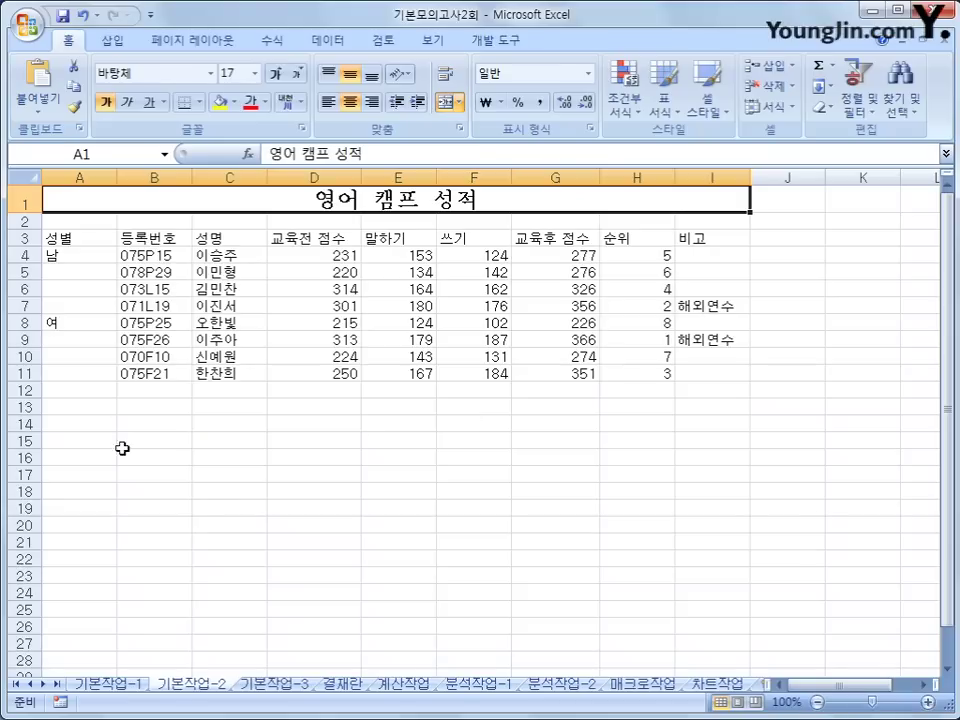
Merge and center the 성별 cells A4:A7 and A8:A11 as two separate blocks
drag(62, 254, 61, 303)
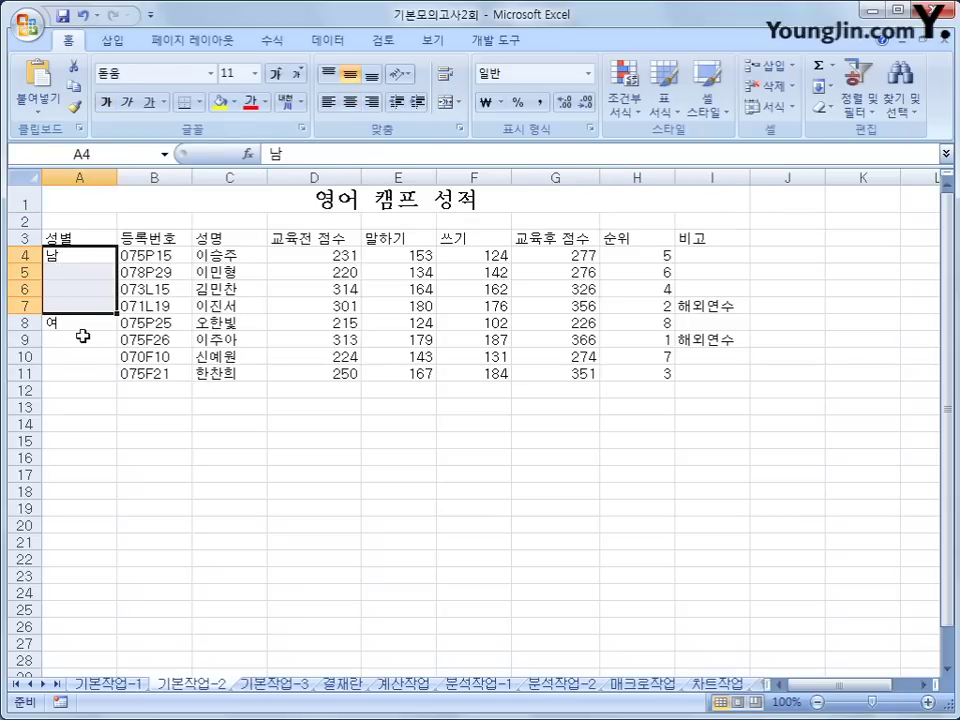
ctrl+click(85, 325)
drag(85, 325, 88, 375)
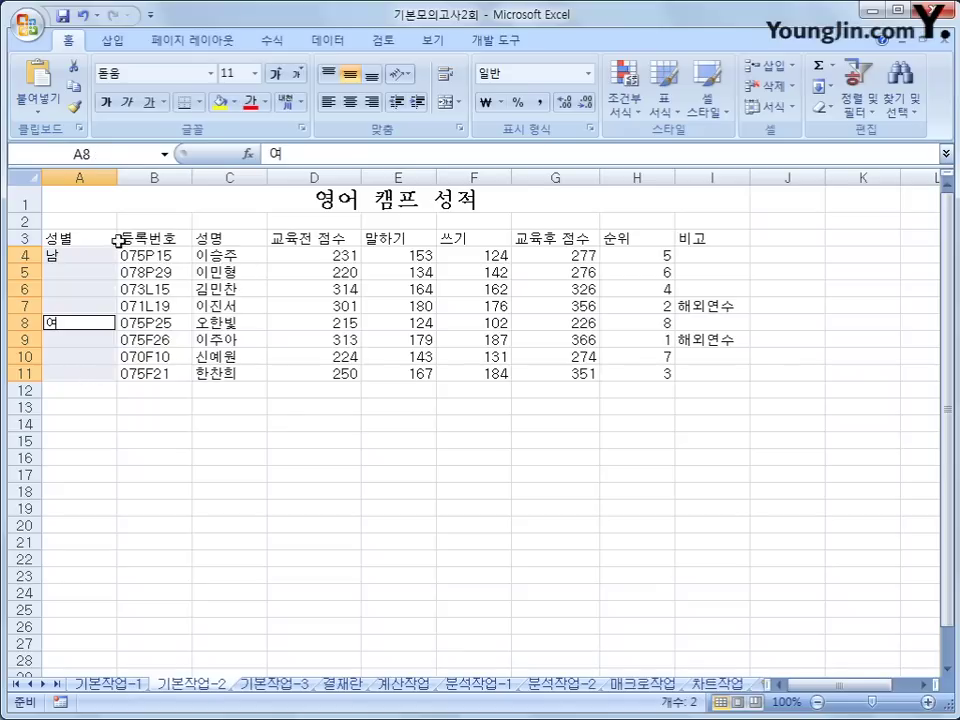
click(441, 105)
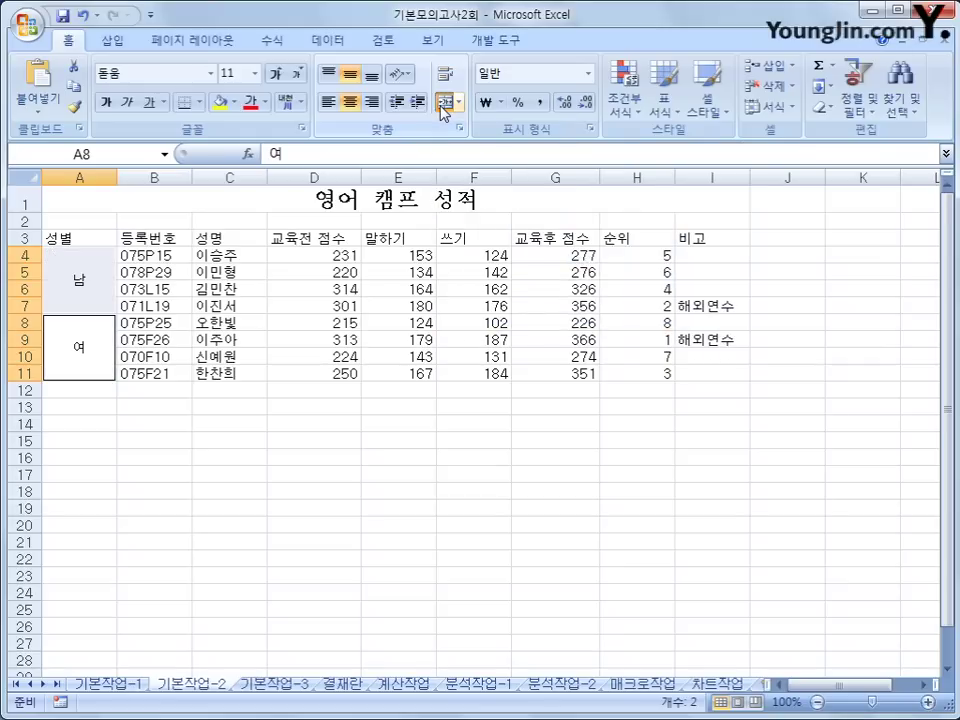
Fill the header row cells A3:I3 with the standard yellow color
drag(105, 237, 741, 237)
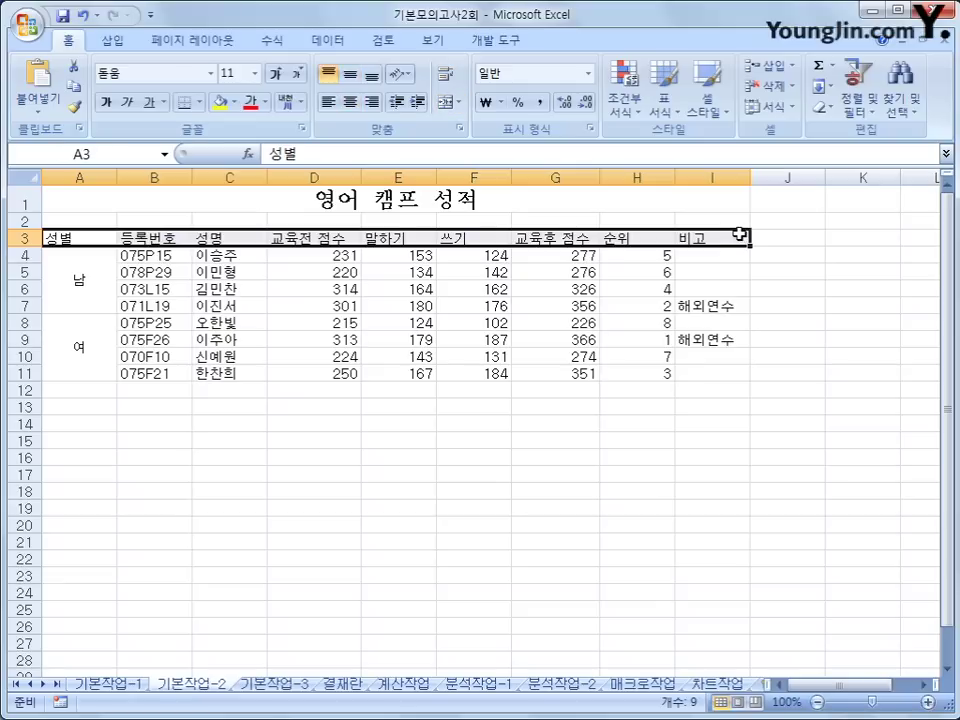
click(234, 104)
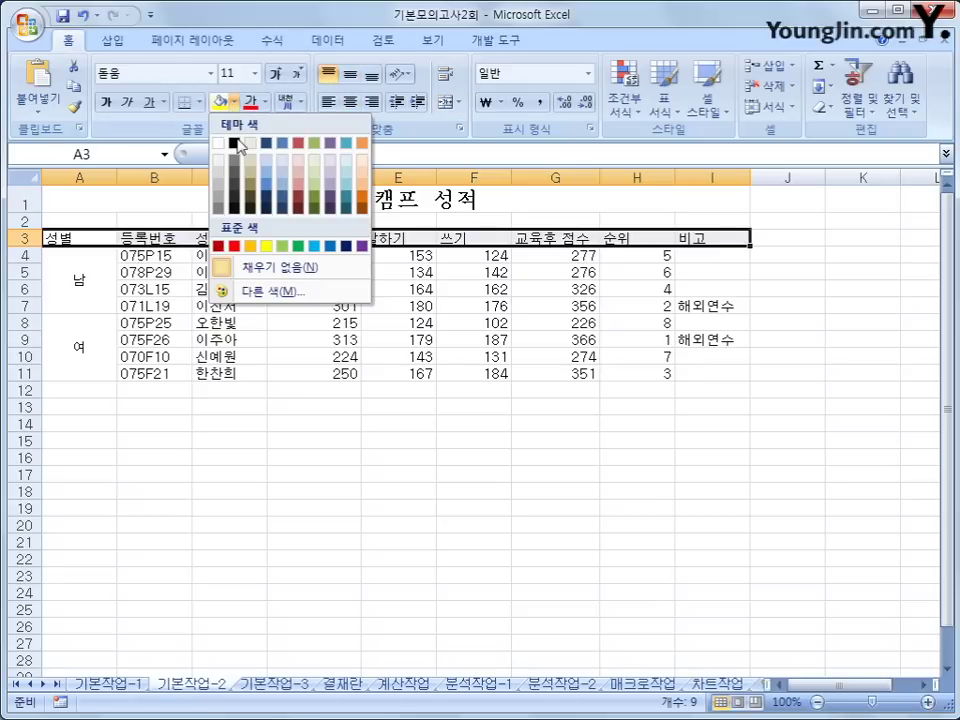
click(265, 246)
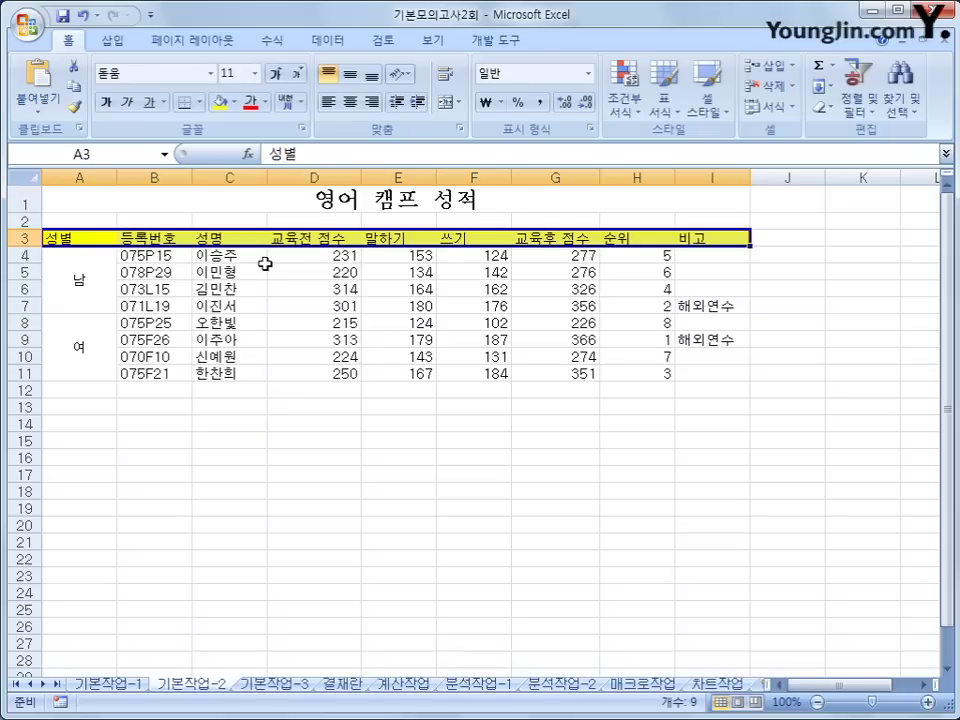
click(411, 482)
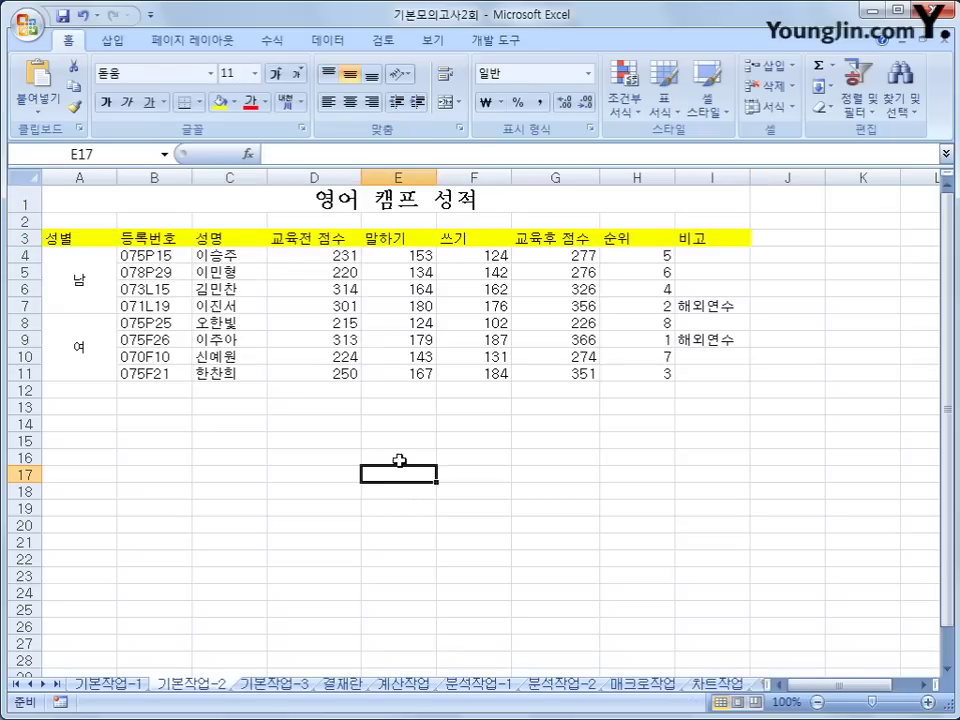
Apply a custom number format of # followed by 점 to the score cells D4:G11
click(340, 257)
drag(340, 257, 557, 380)
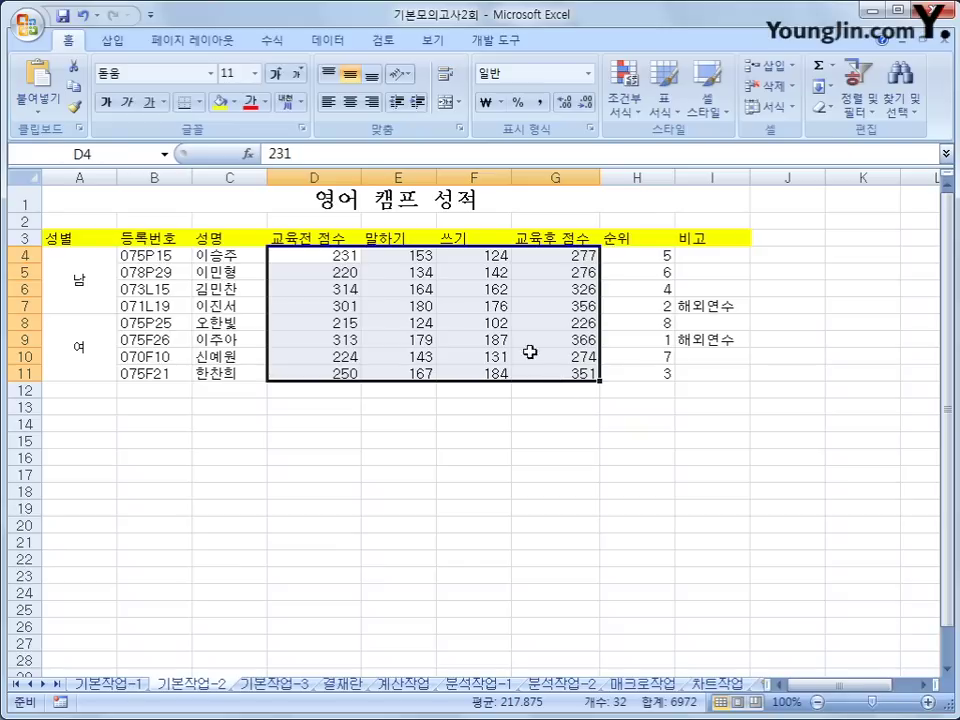
right_click(369, 270)
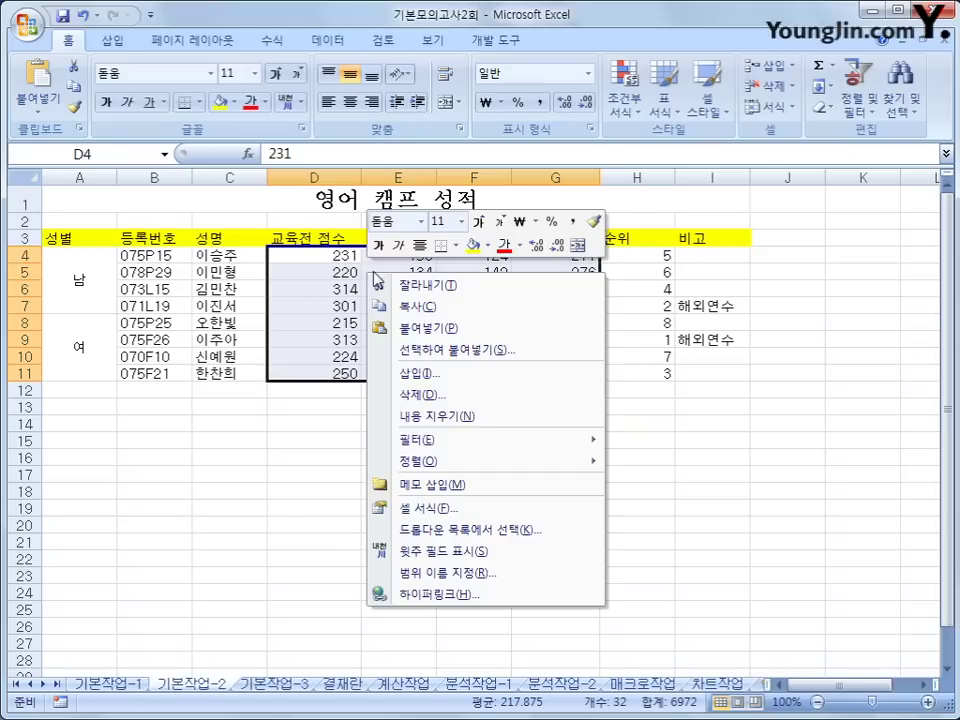
click(484, 511)
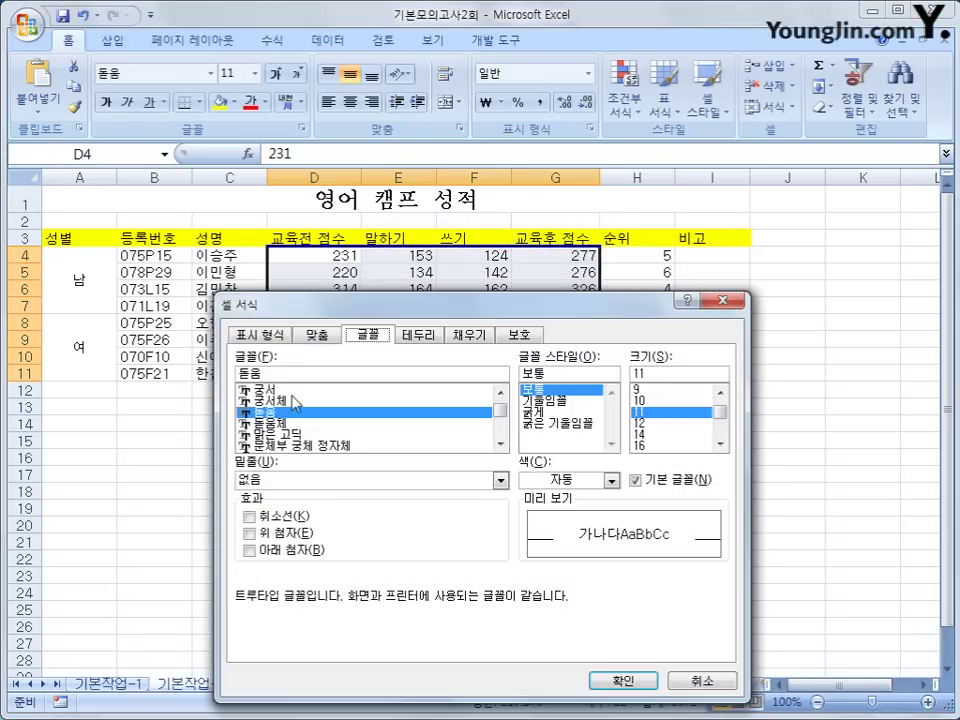
drag(330, 308, 337, 232)
click(299, 264)
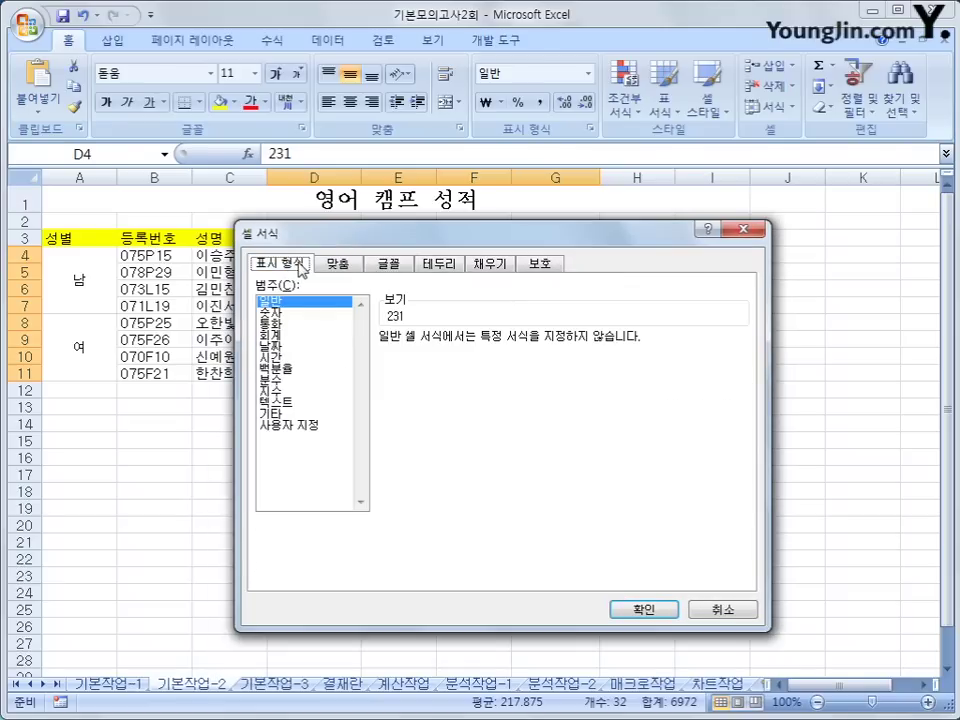
click(300, 425)
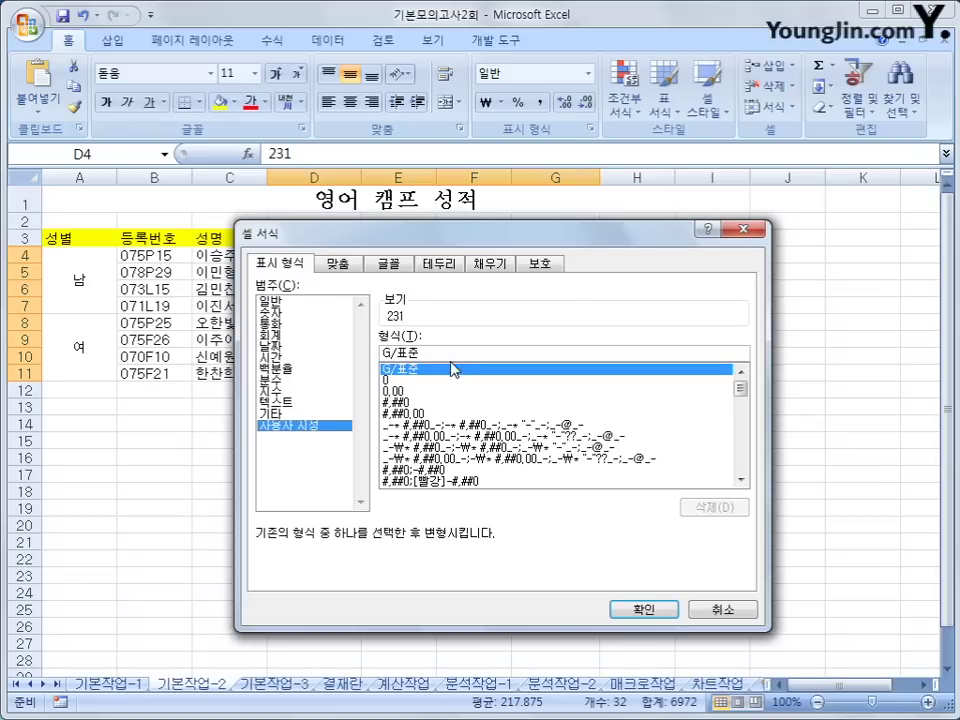
double_click(398, 352)
text(#)
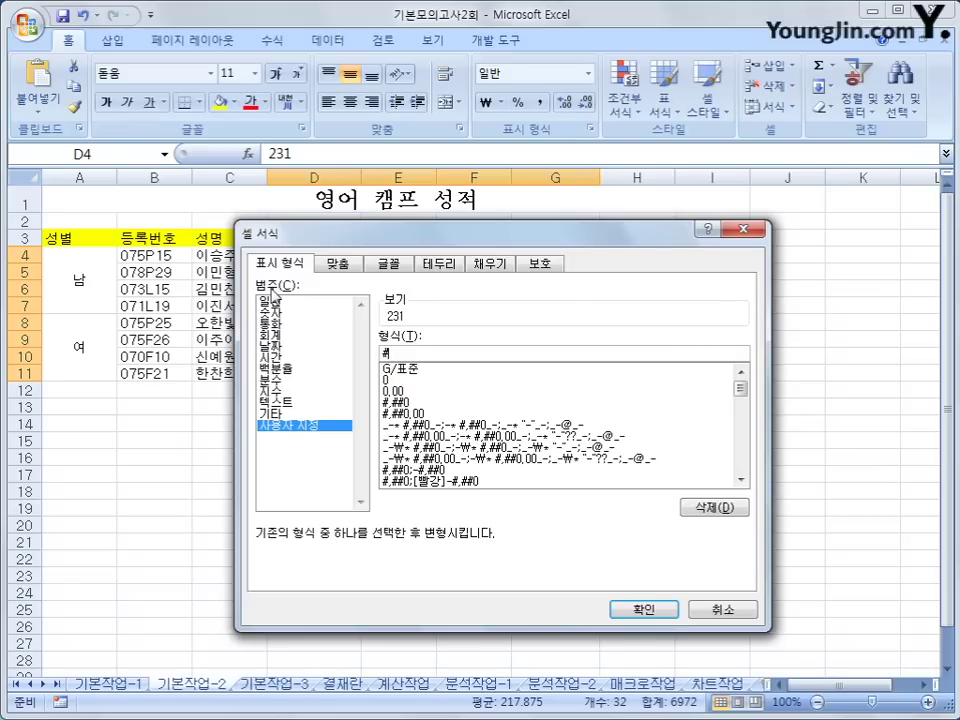
text(저ㅁ)
click(635, 611)
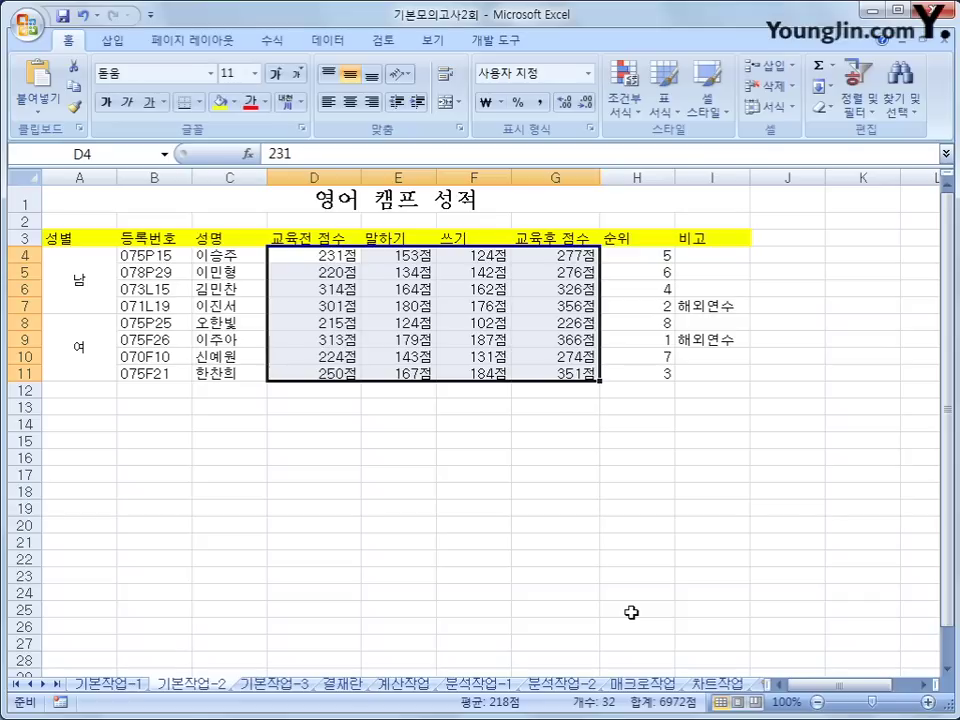
Apply a custom number format of # followed by 위 to the 순위 cells H4:H11
click(648, 255)
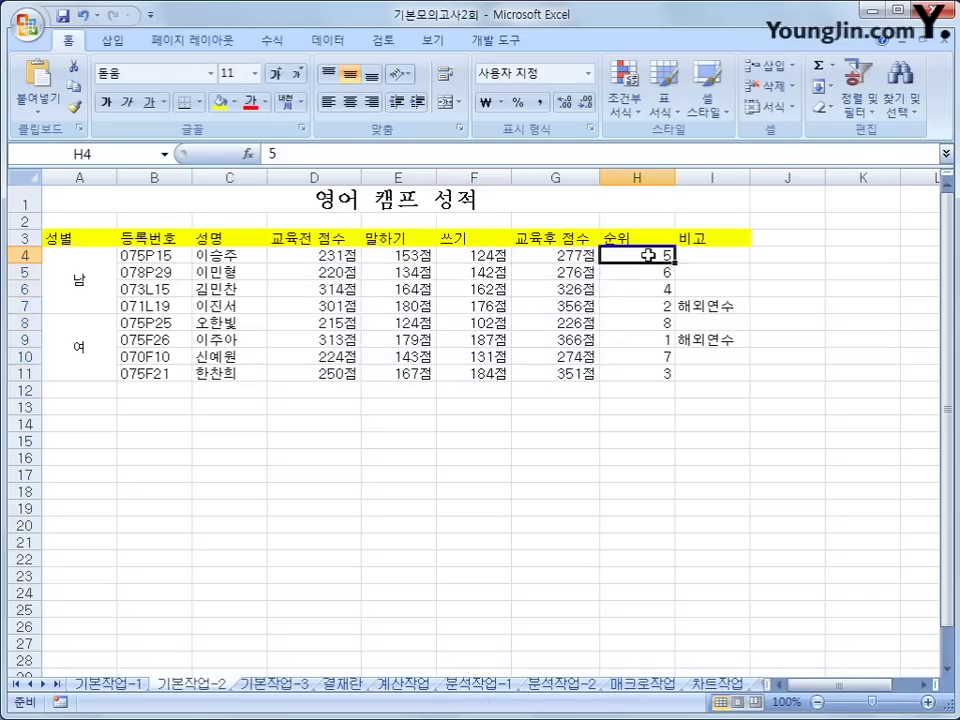
drag(648, 255, 640, 377)
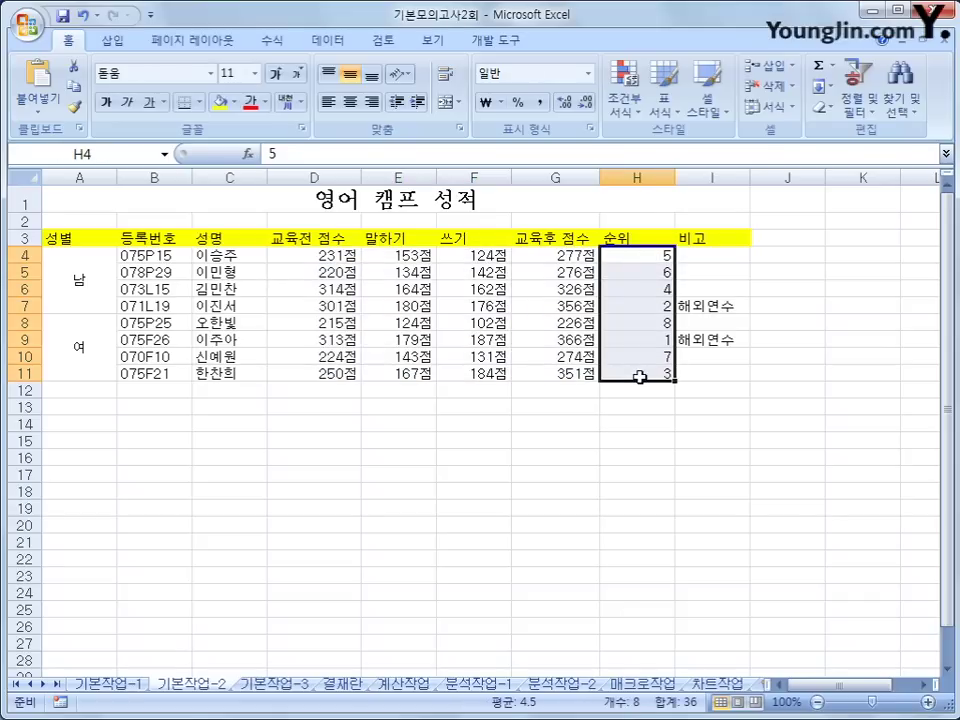
right_click(630, 325)
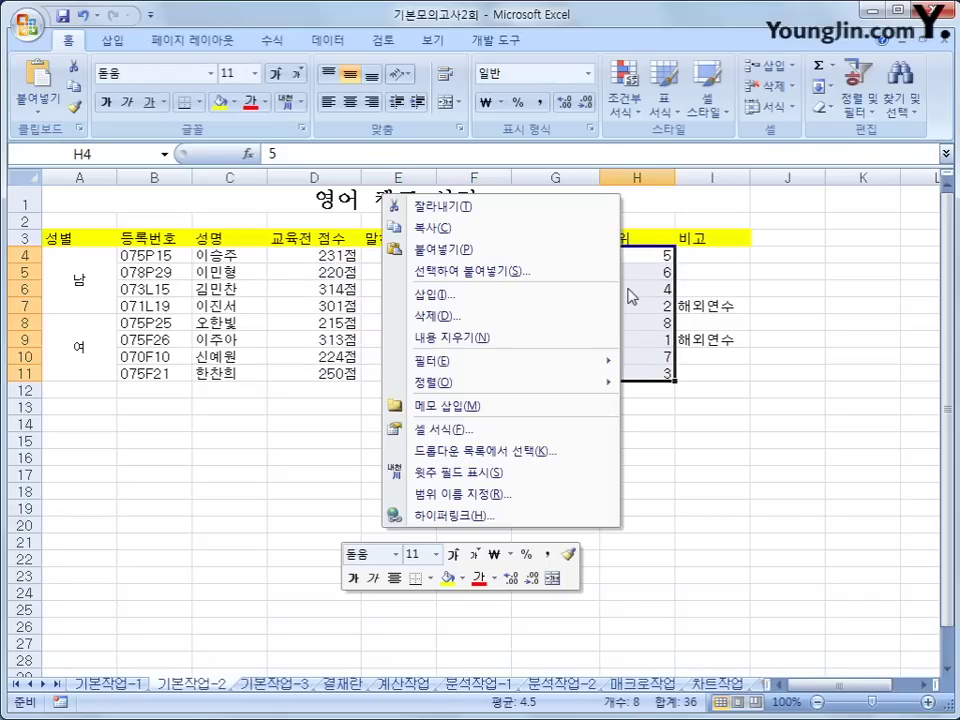
click(572, 438)
click(395, 420)
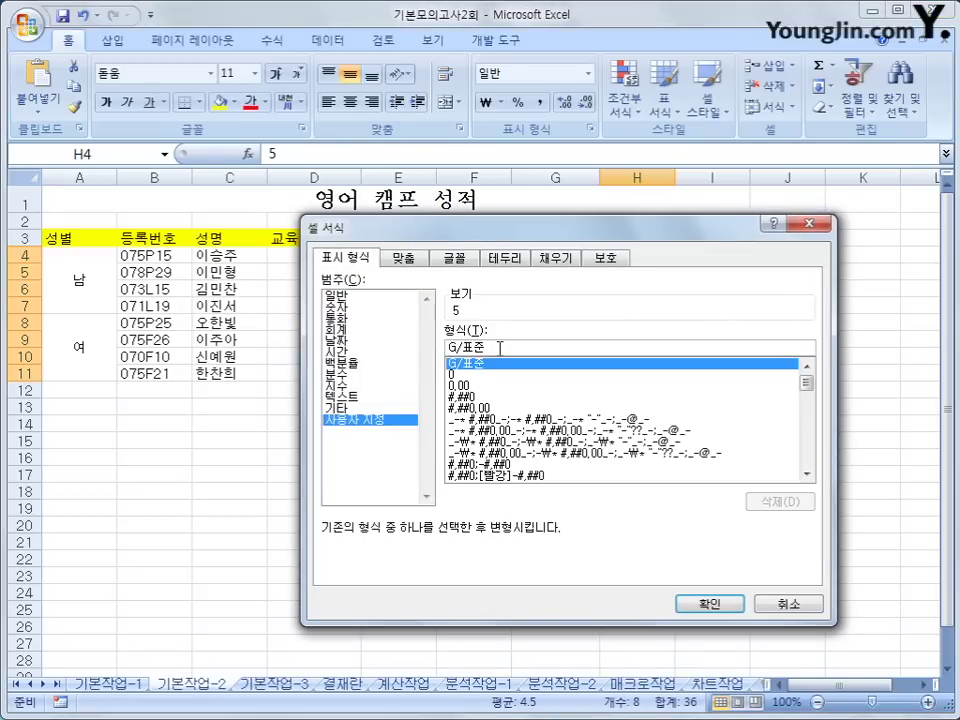
drag(500, 347, 411, 334)
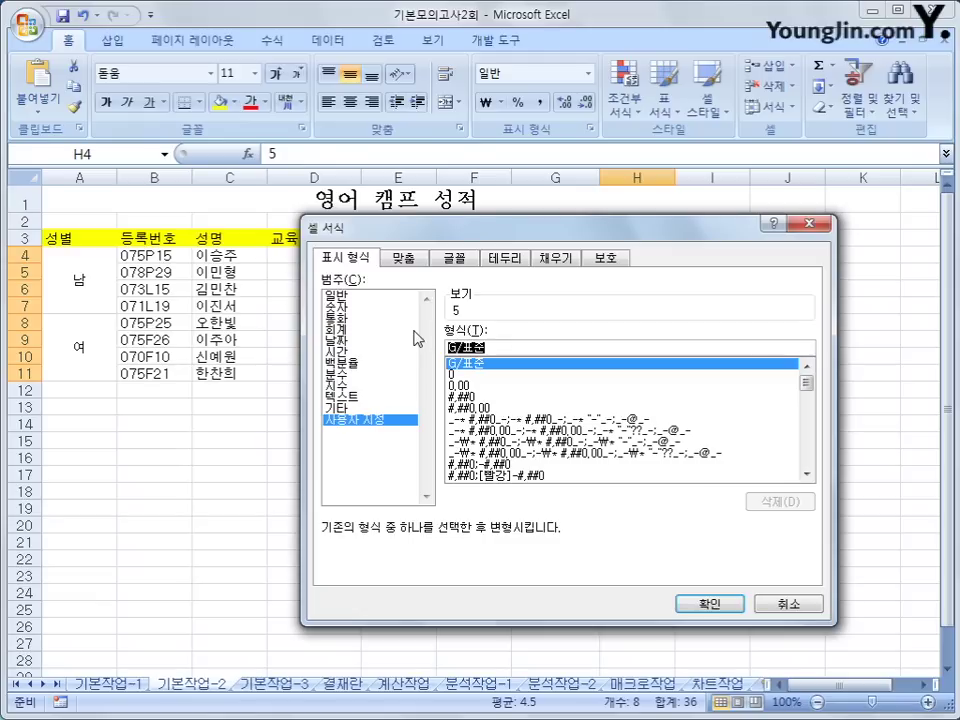
text(#위)
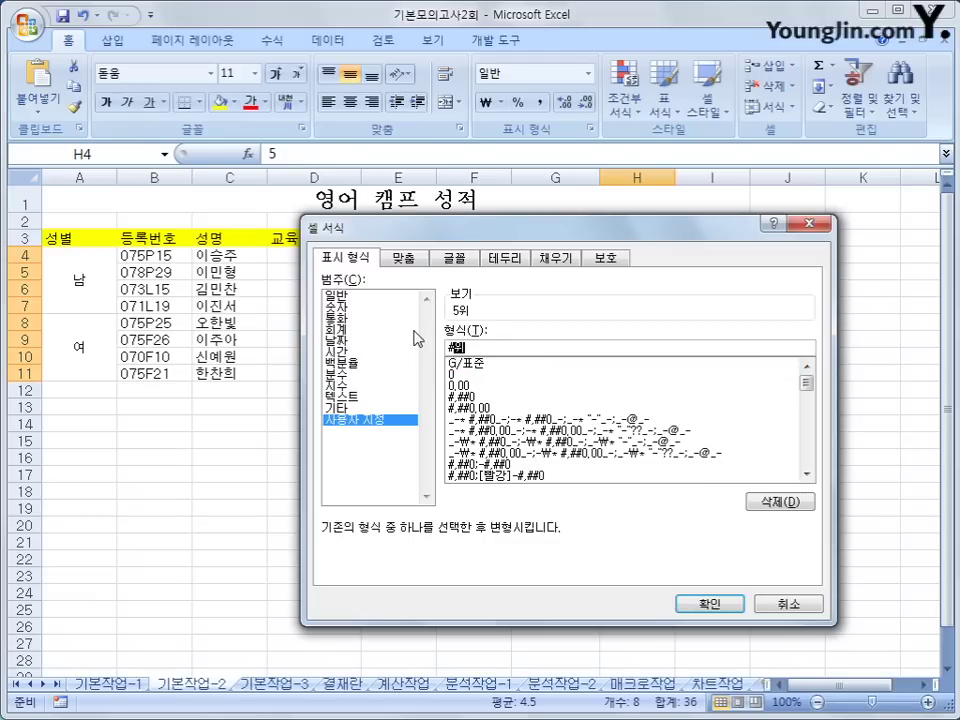
key(Return)
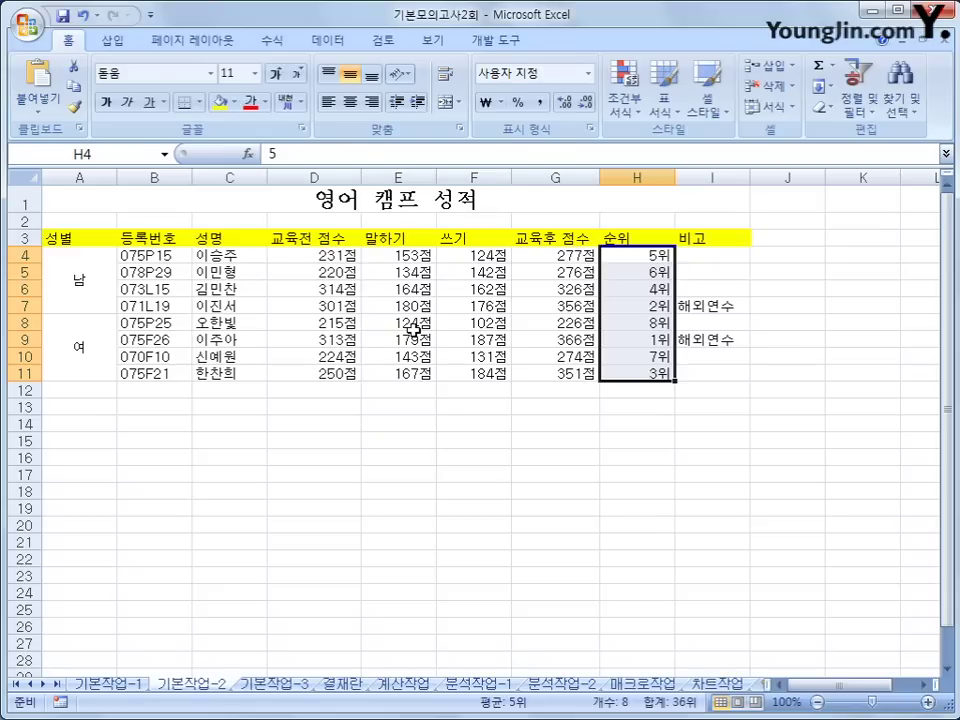
Insert a comment on cell H11 with the text 성적이 많이 오름, replacing the default author text
click(666, 373)
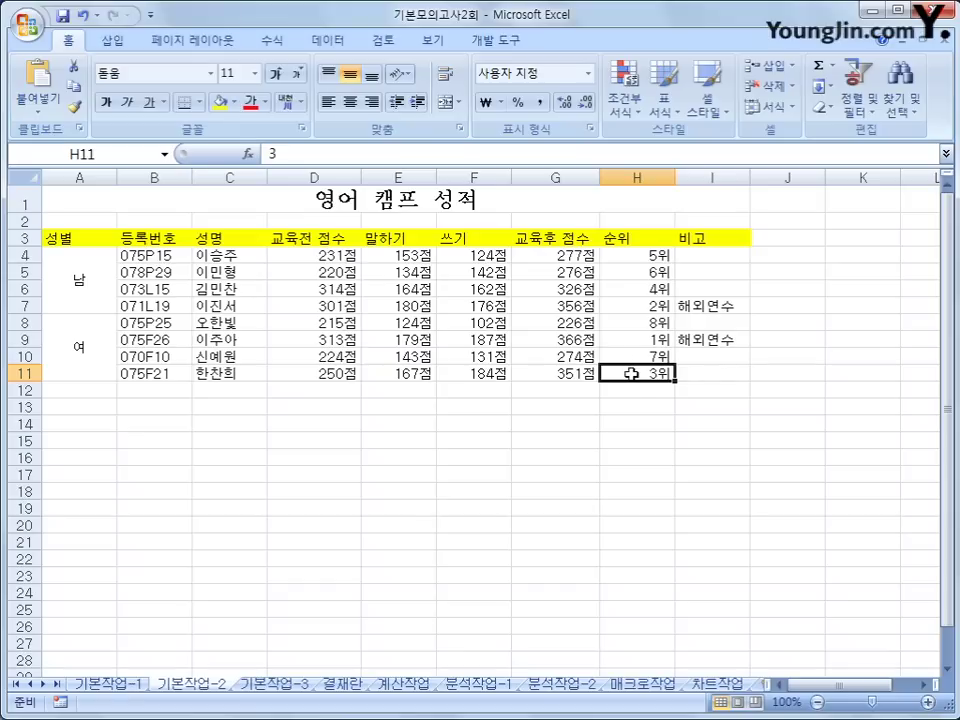
right_click(632, 374)
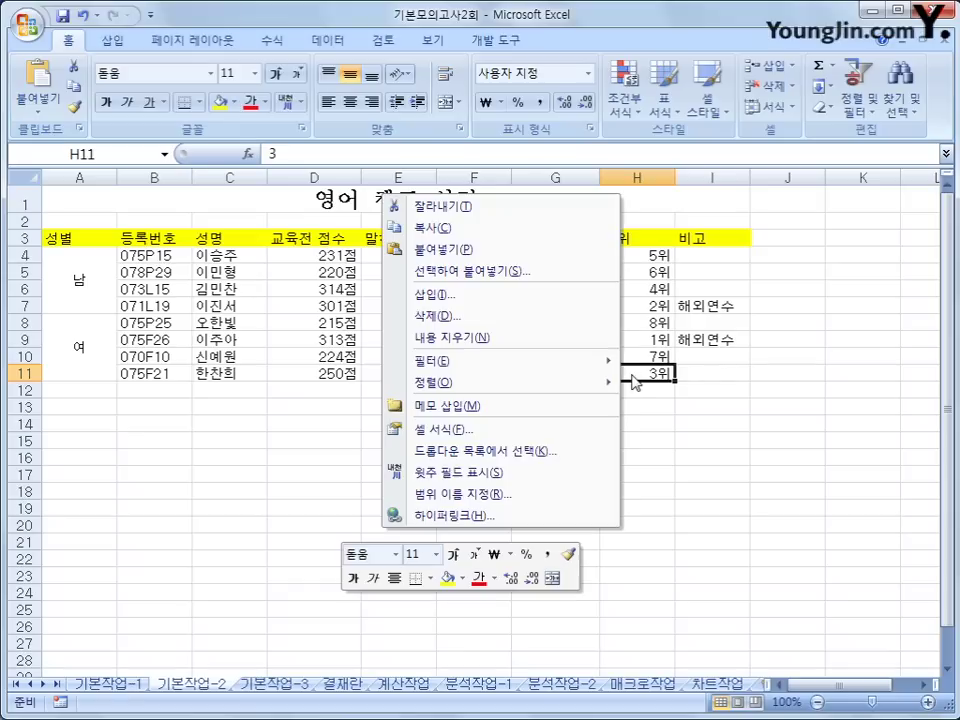
click(574, 412)
drag(793, 362, 690, 362)
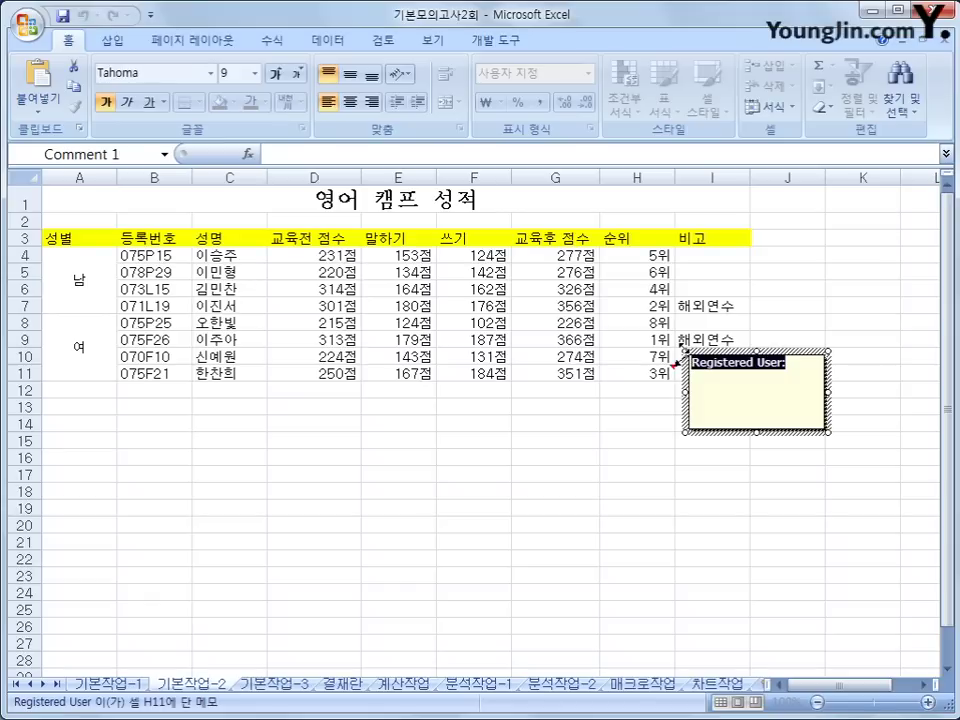
text(성적이 많이 오)
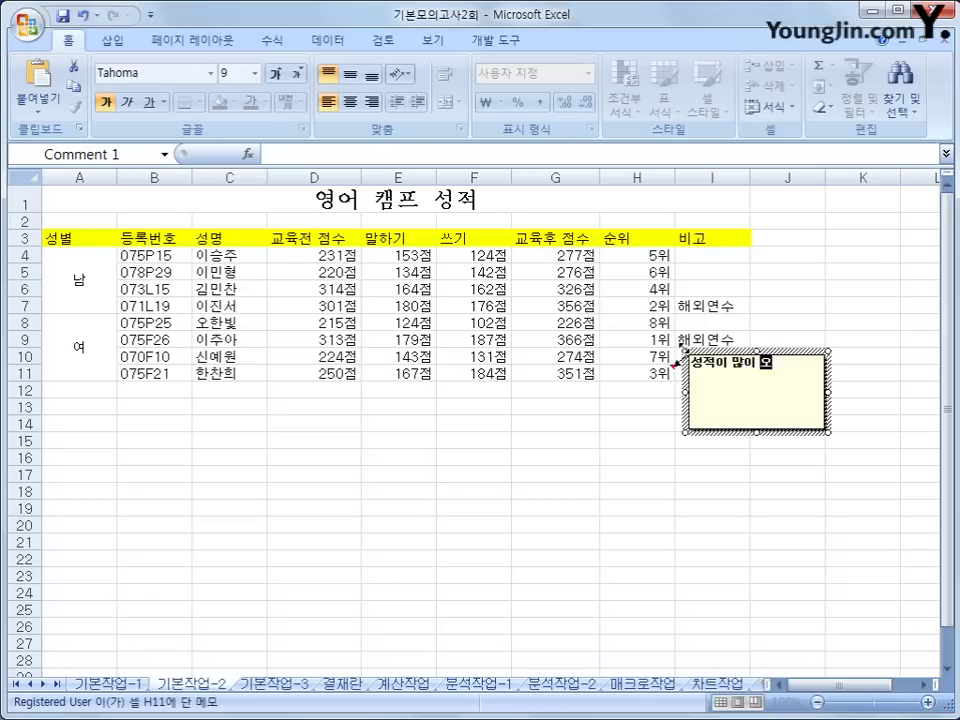
text(름)
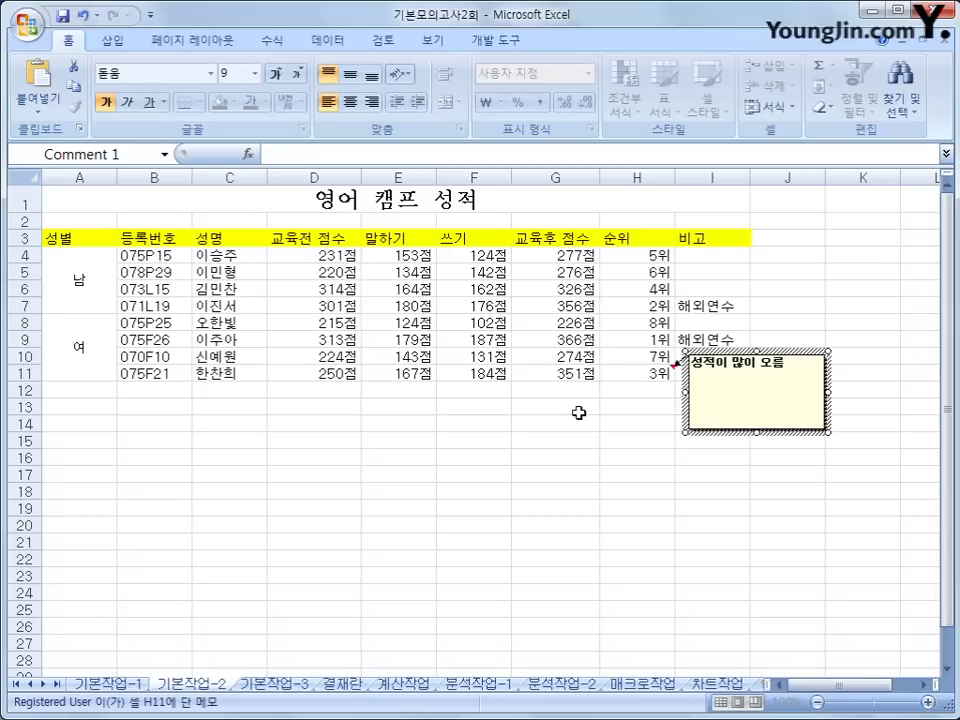
click(637, 407)
Keep the comment on cell H11 permanently displayed
click(636, 375)
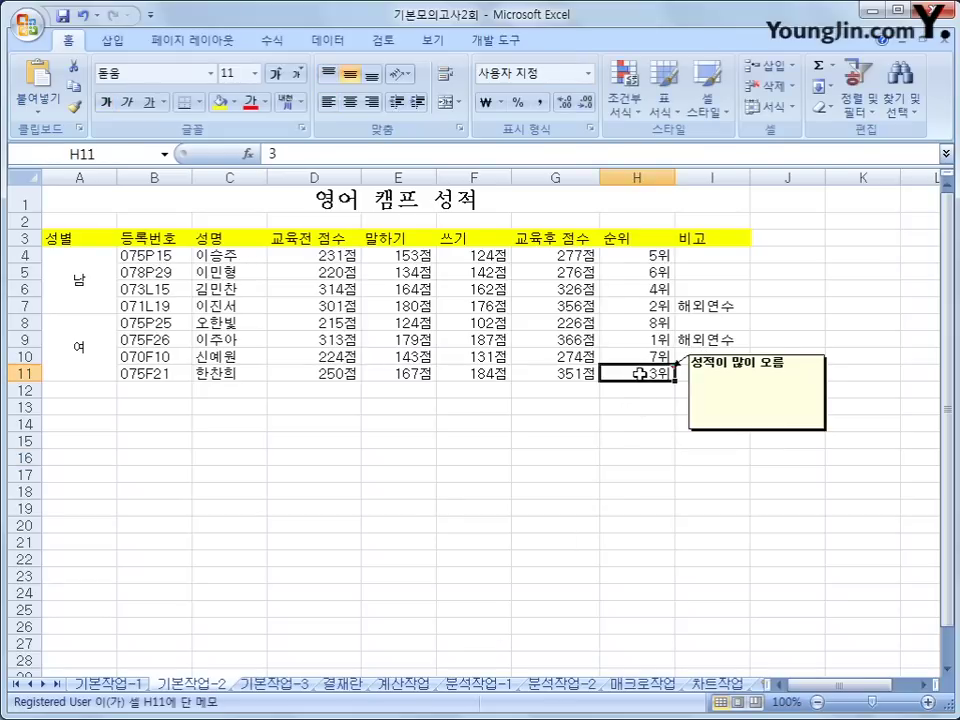
right_click(639, 374)
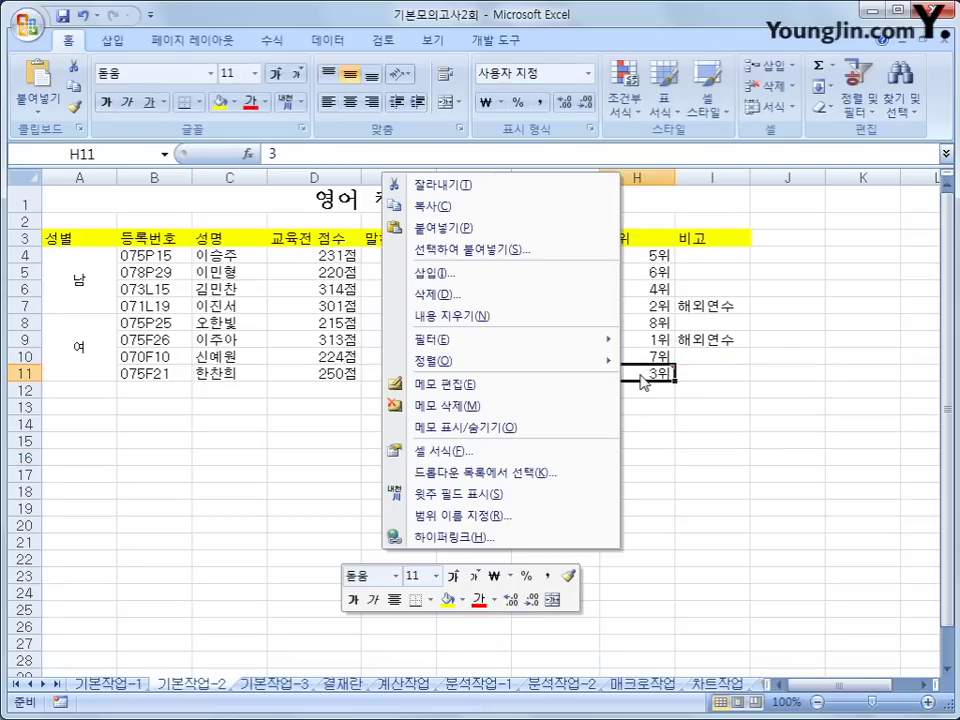
click(576, 433)
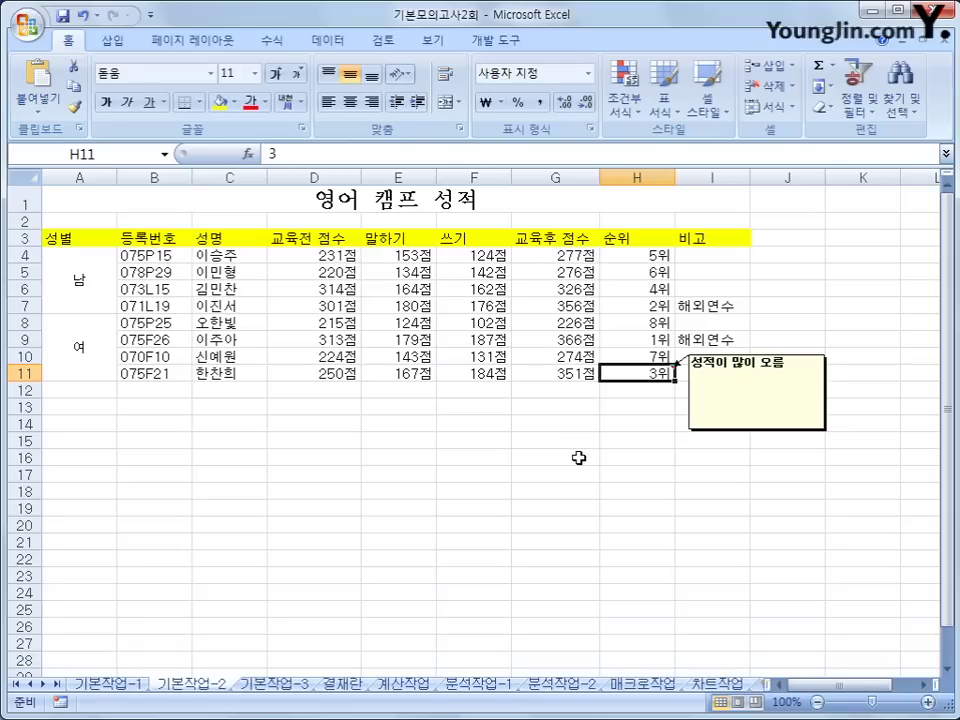
Turn on automatic size (자동 크기) in the alignment formatting of the H11 comment box
click(764, 353)
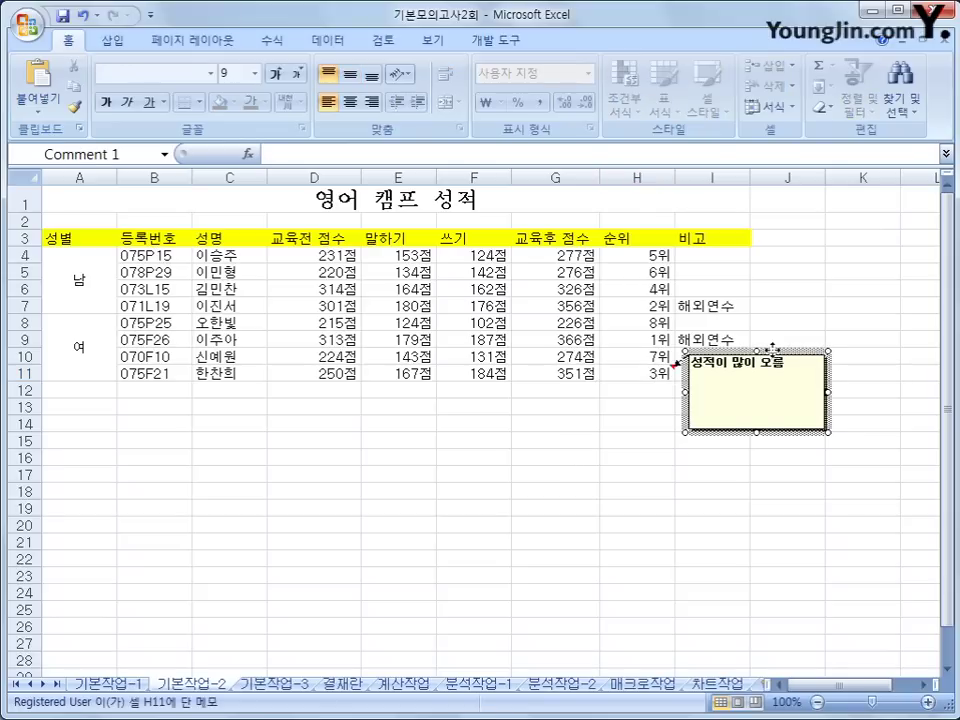
key(shift+F10)
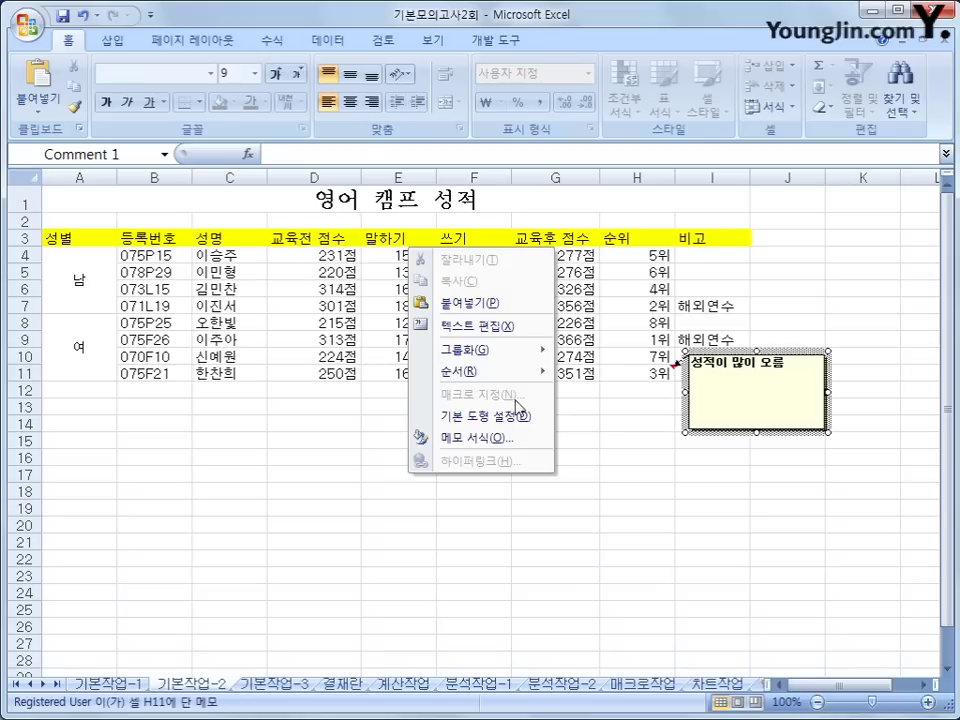
click(516, 446)
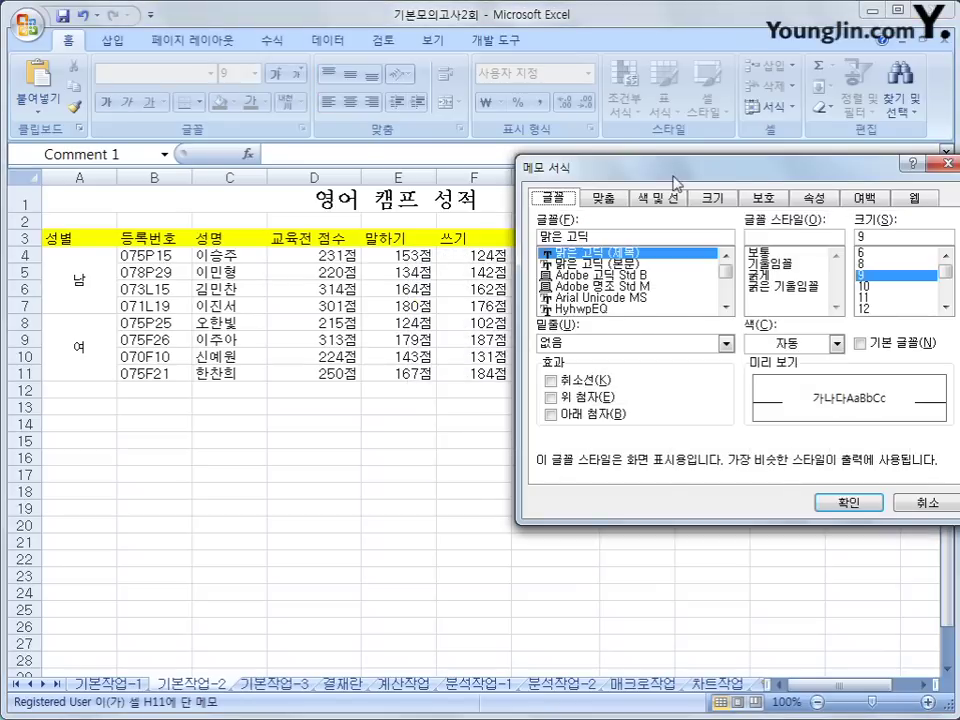
drag(673, 172, 328, 155)
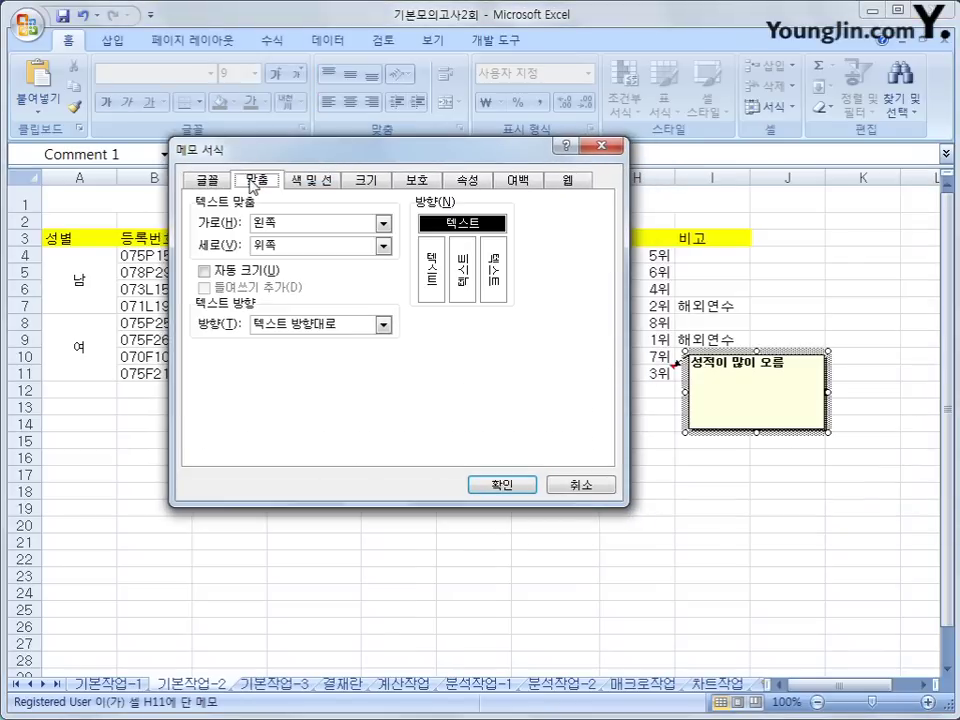
click(229, 273)
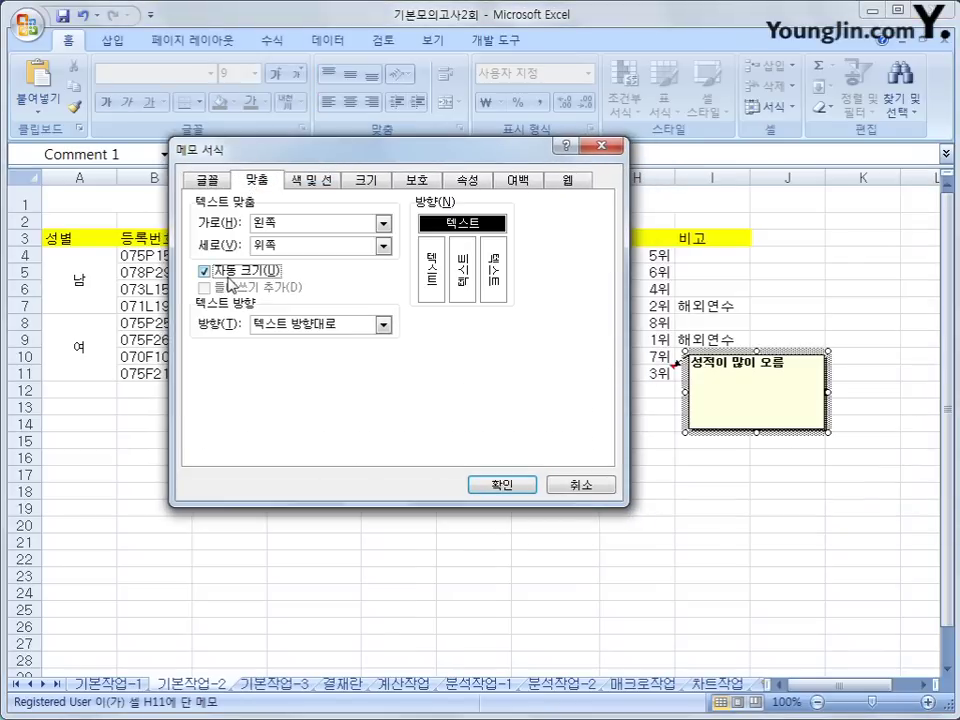
click(486, 485)
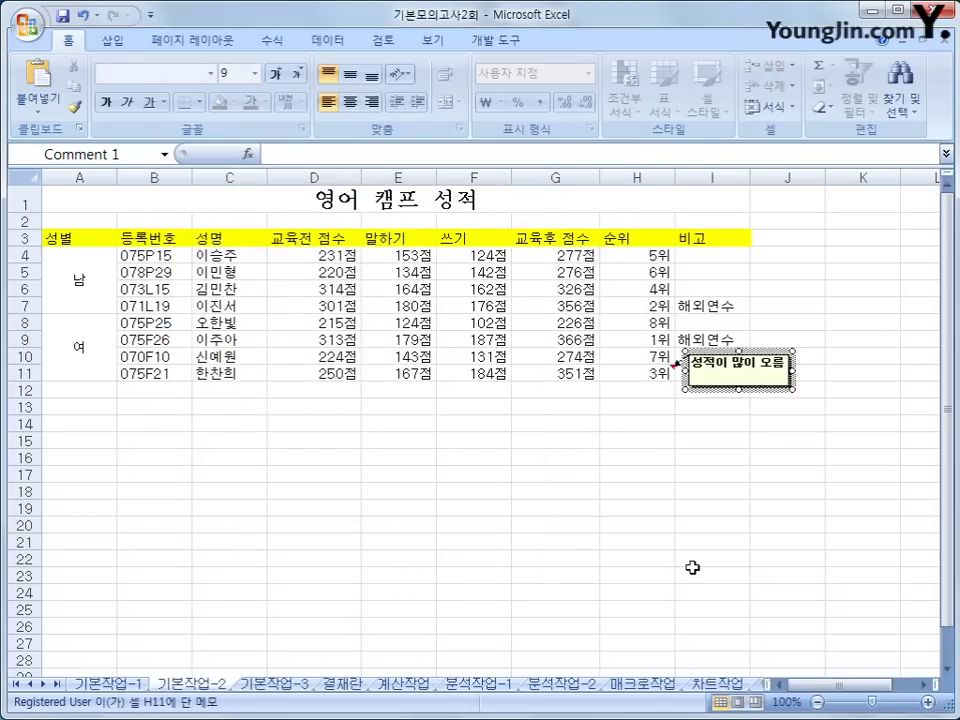
Remove the empty second line from the H11 comment so its box fits the single line of text
click(713, 377)
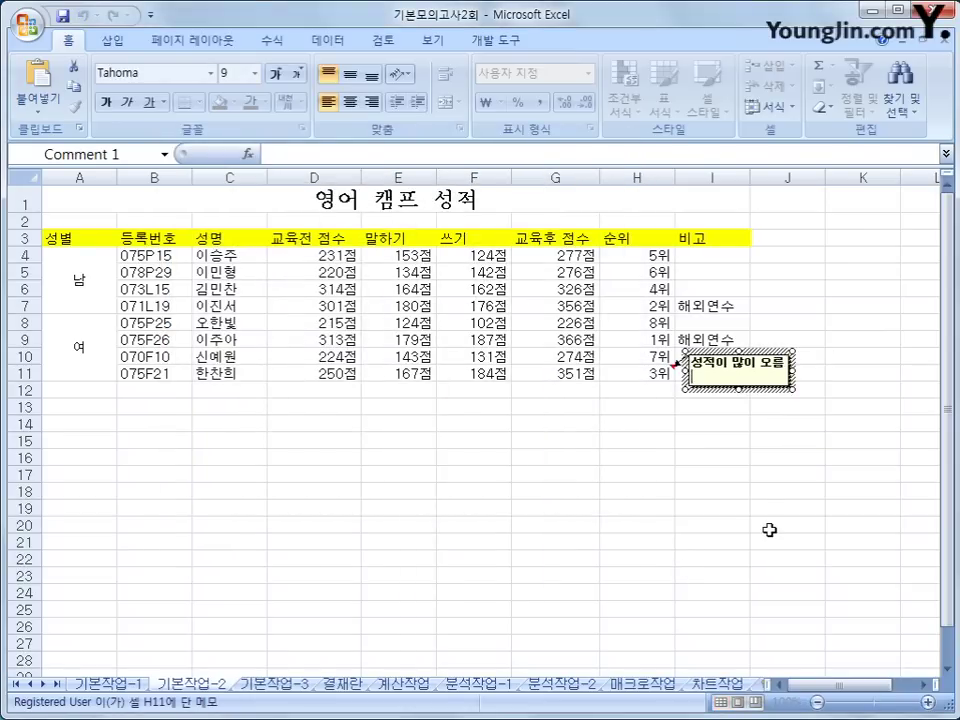
key(Escape)
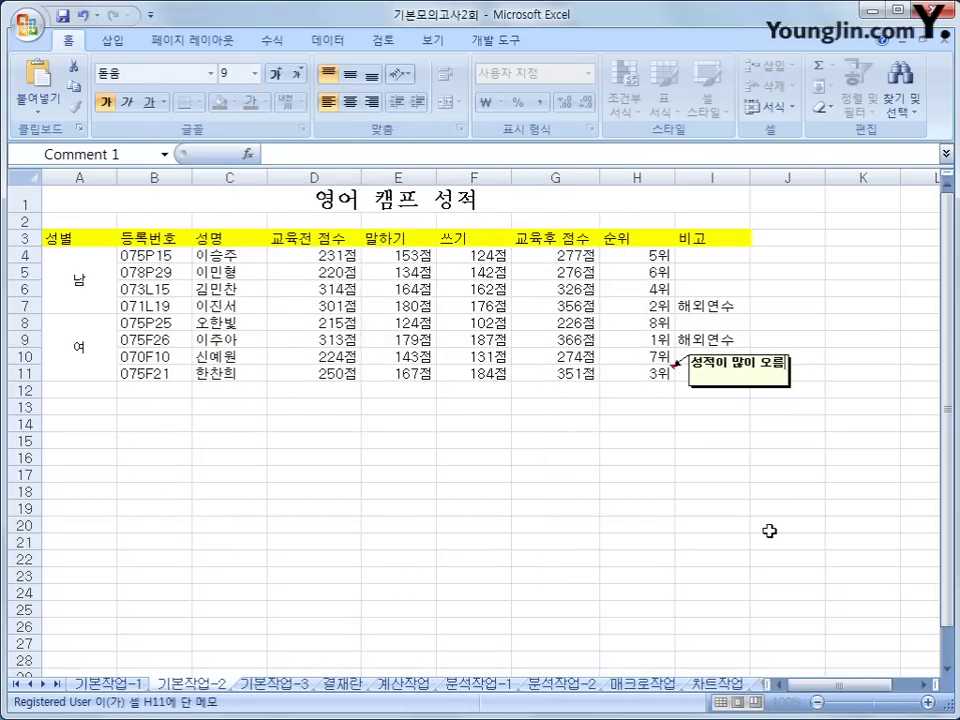
key(shift+F2)
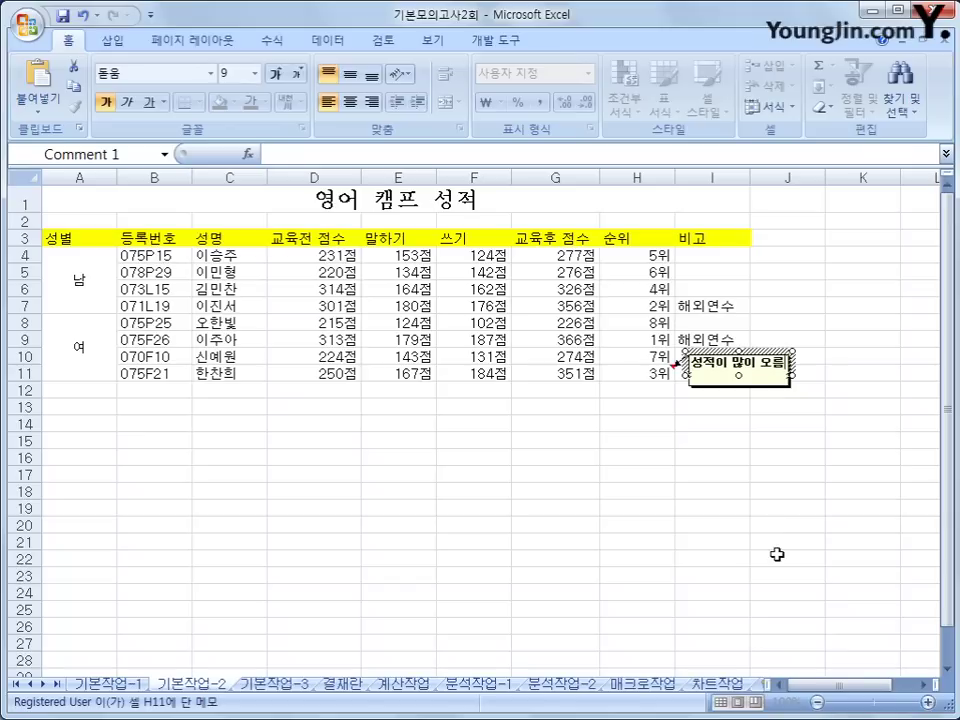
click(777, 554)
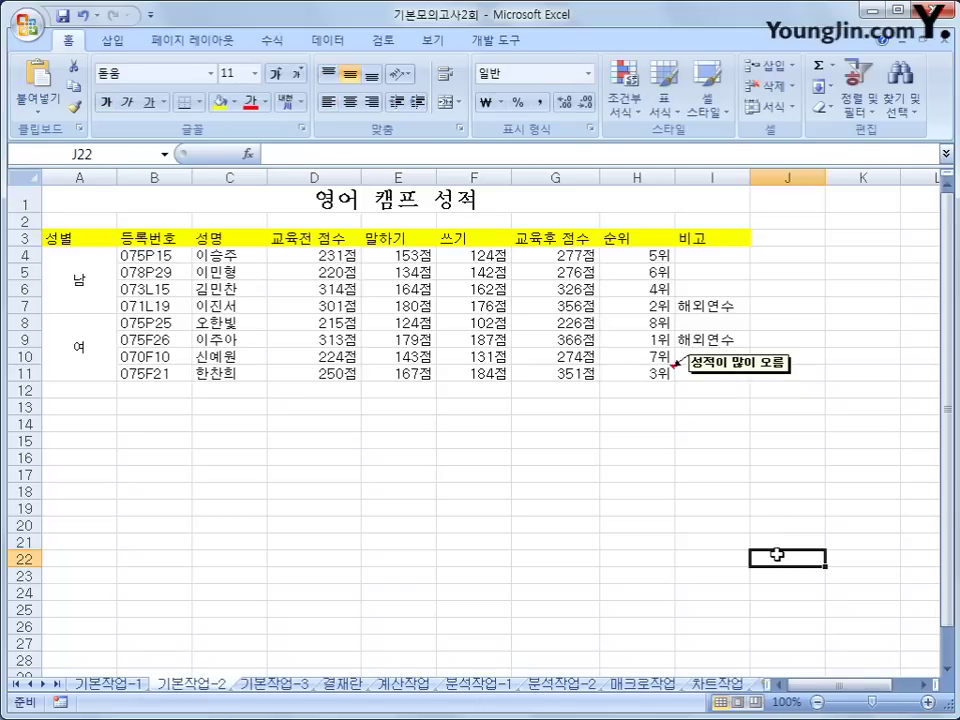
Center the contents of A3:I11 horizontally and apply all borders (모든 테두리) to the range
drag(60, 240, 727, 380)
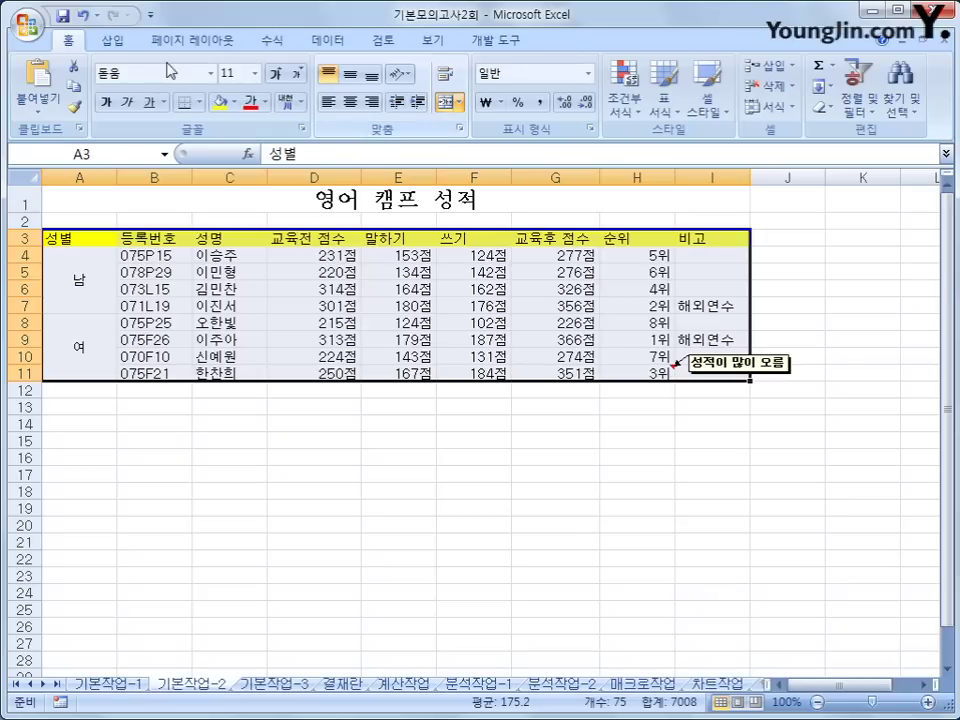
click(350, 103)
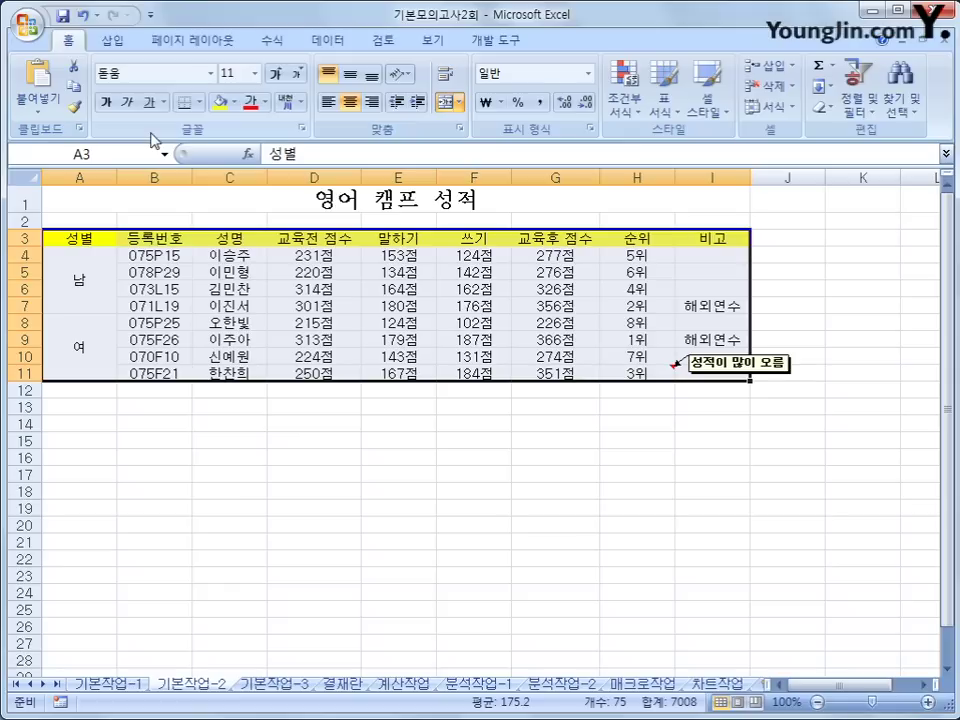
click(198, 102)
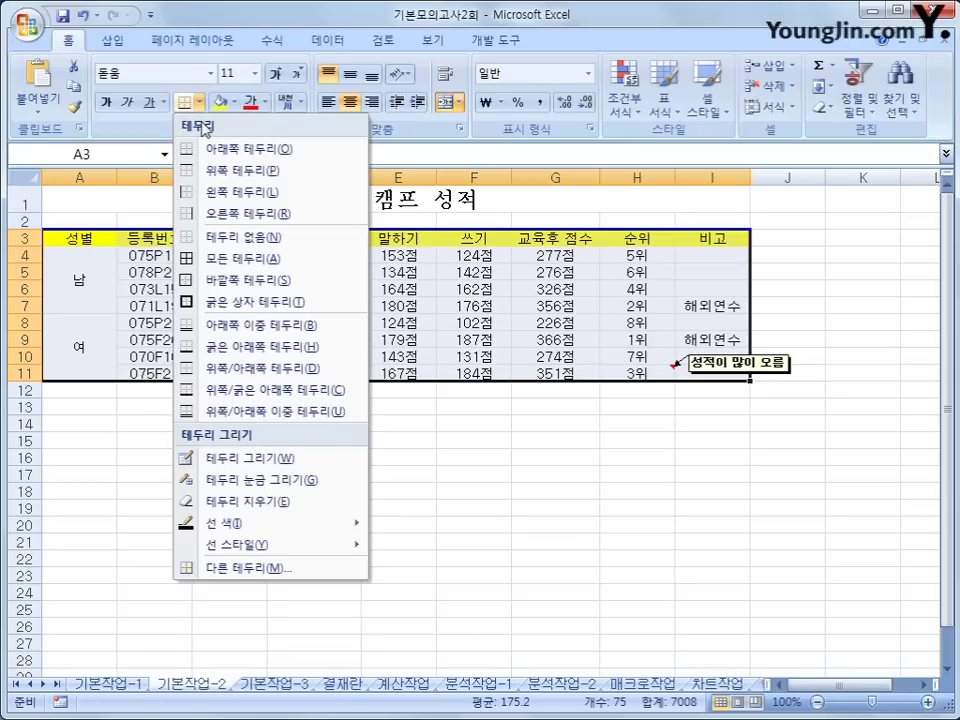
click(234, 262)
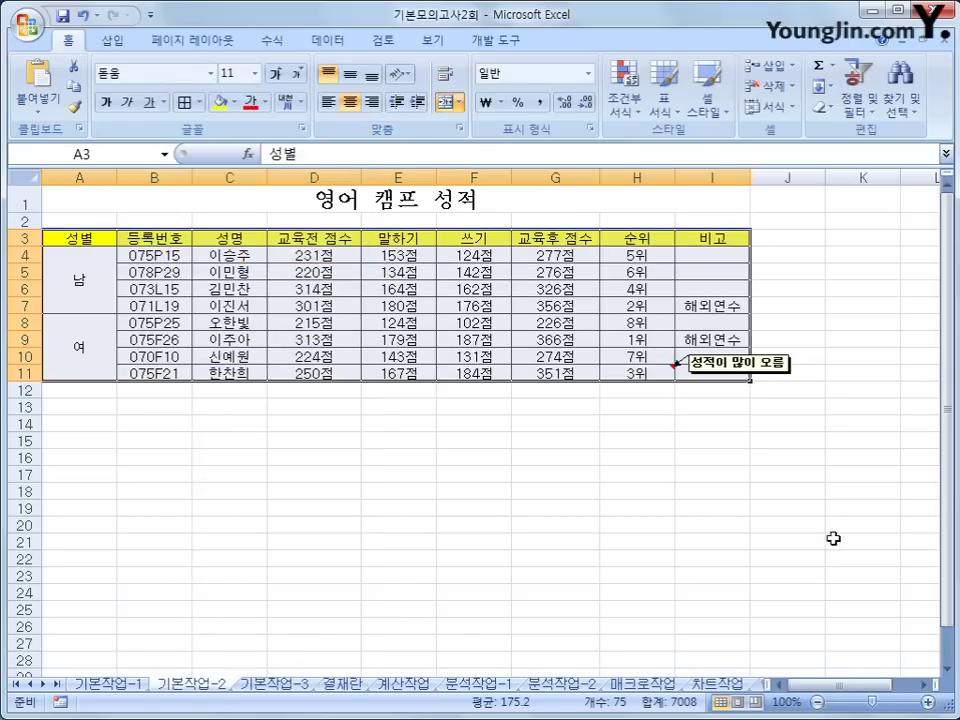
click(866, 540)
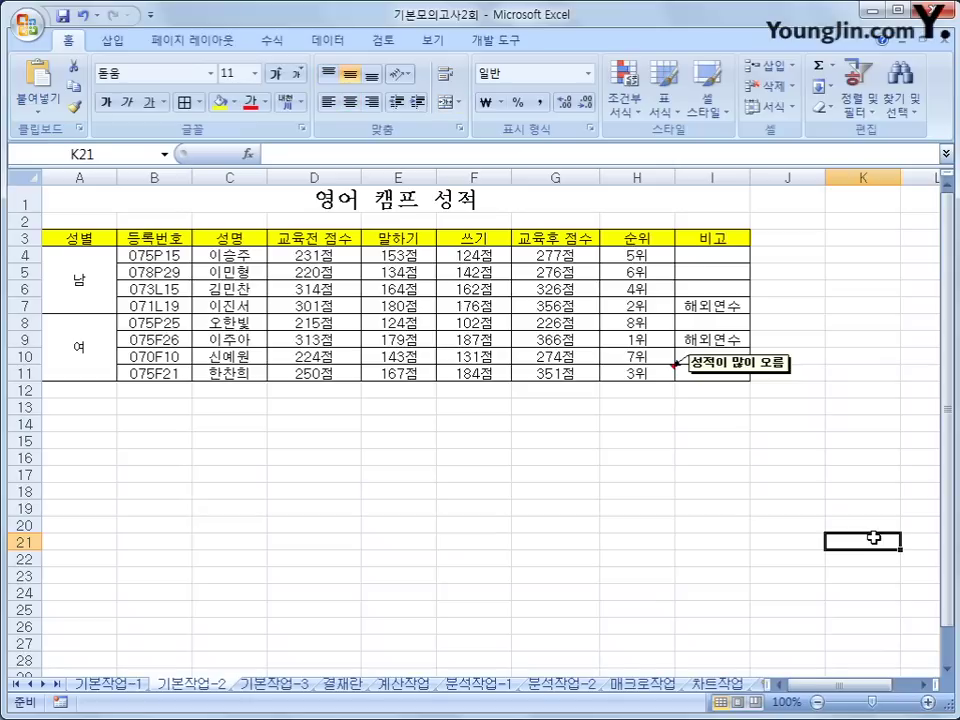
Copy the approval box range A1:D2 from the 결재란 sheet
click(286, 686)
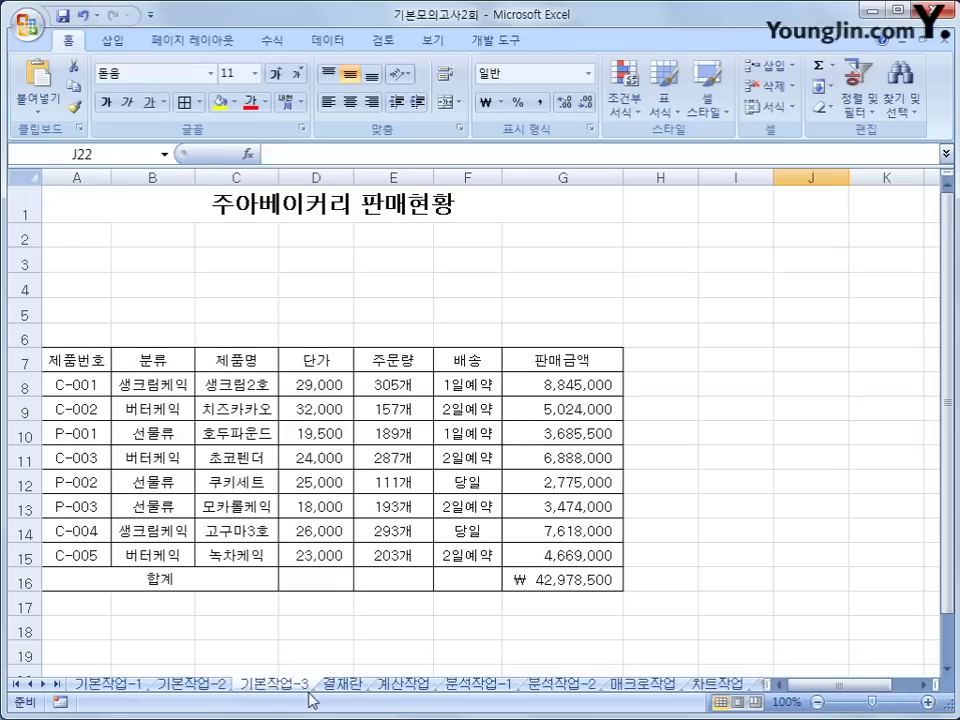
click(338, 688)
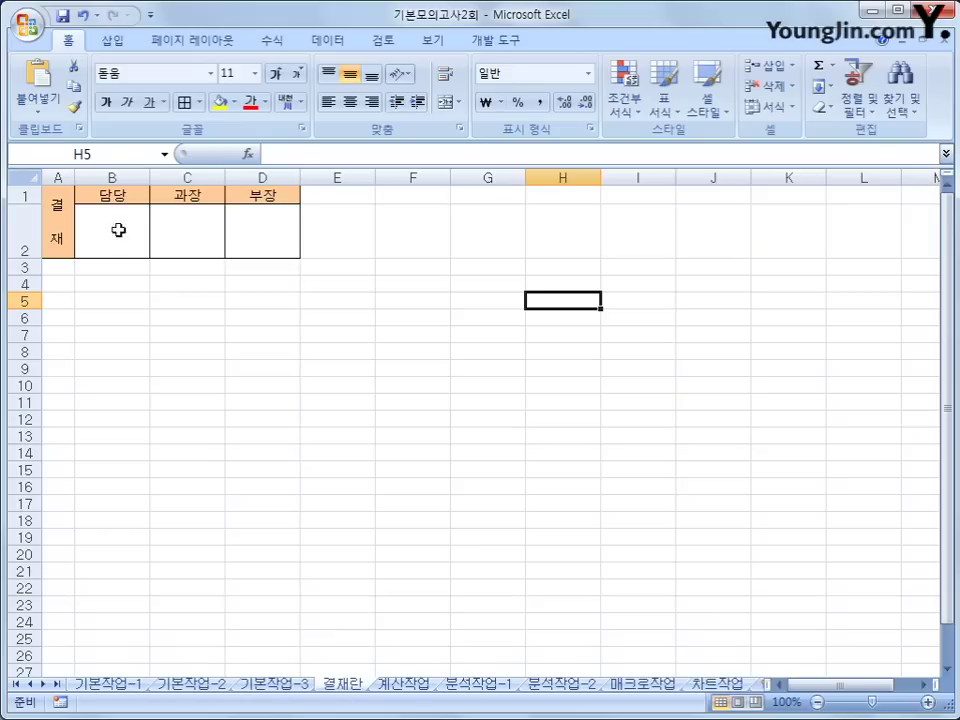
drag(47, 219, 259, 222)
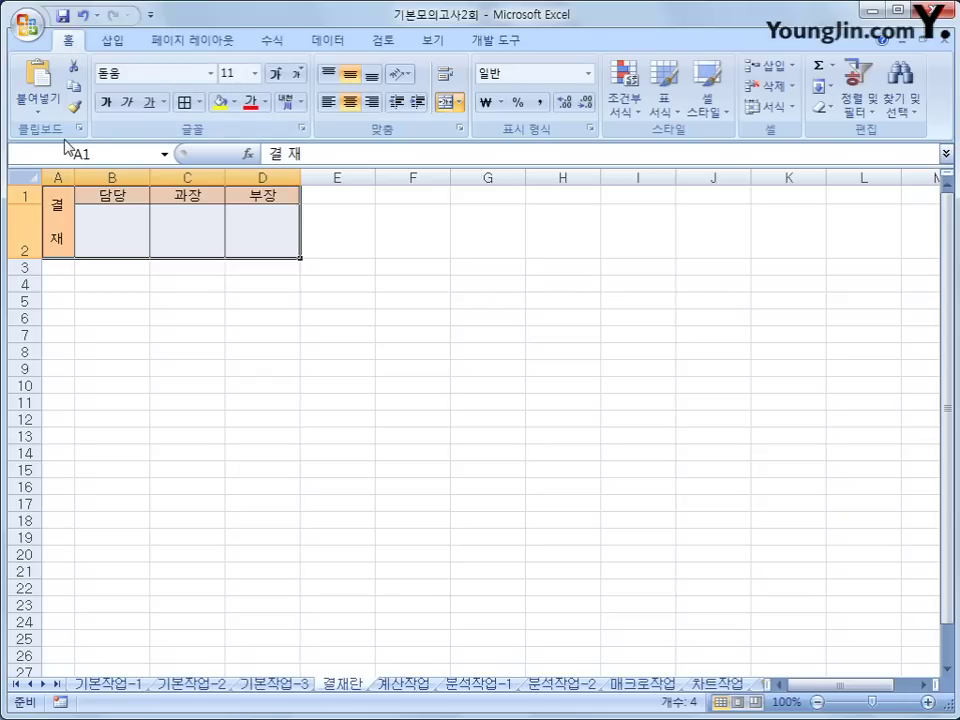
click(76, 90)
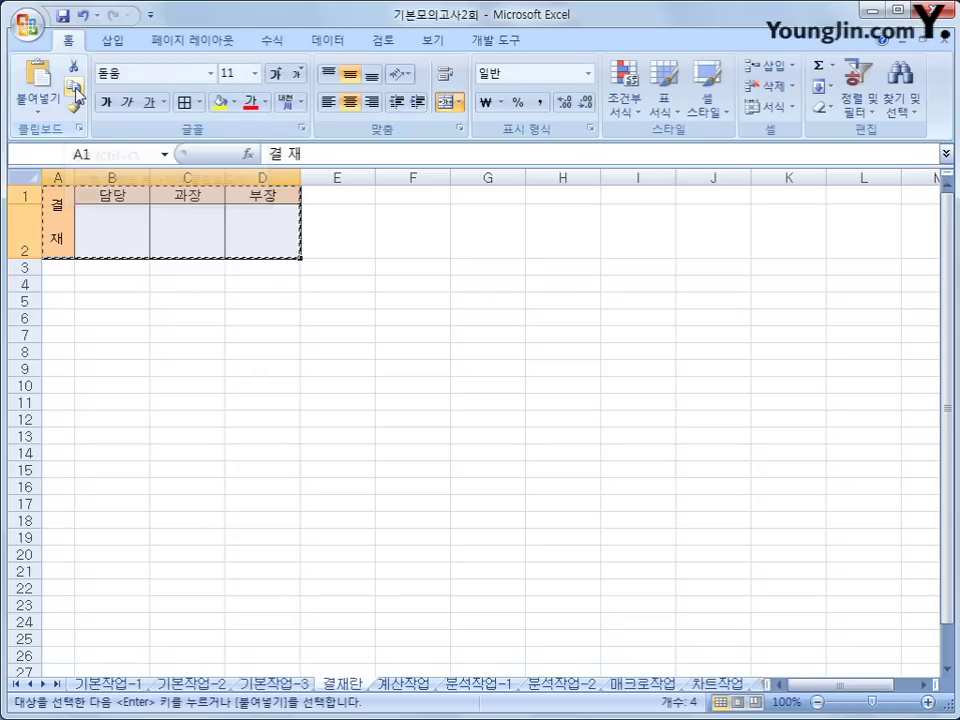
Paste the copied approval box as a linked picture (연결하여 그림 붙여넣기) at cell E3 of the 기본작업-3 sheet
click(295, 684)
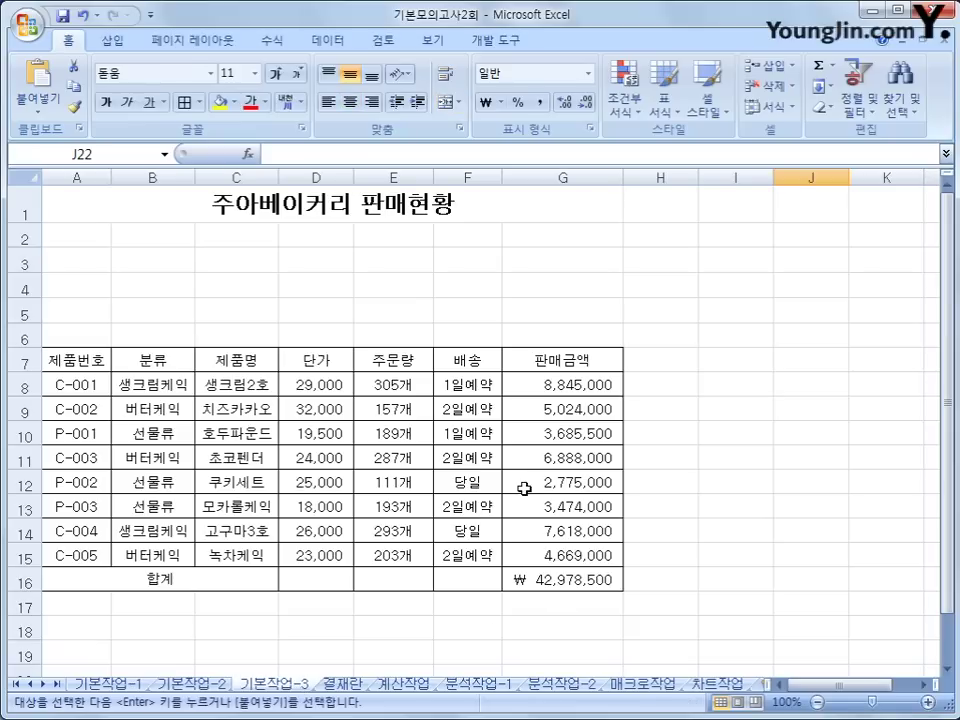
click(376, 255)
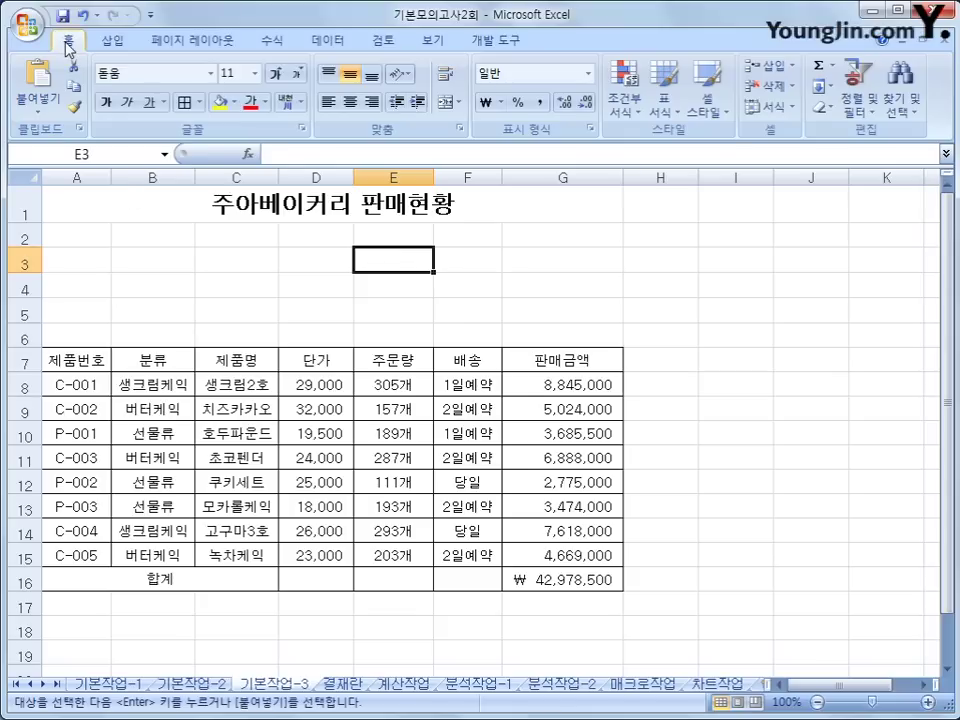
click(40, 100)
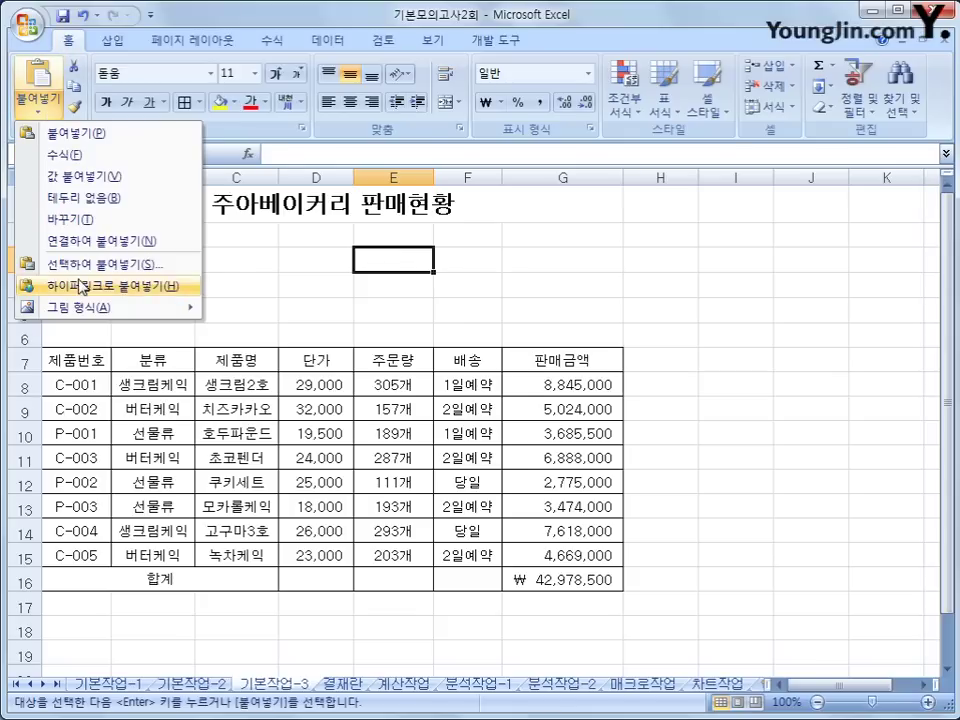
mouse_move(96, 313)
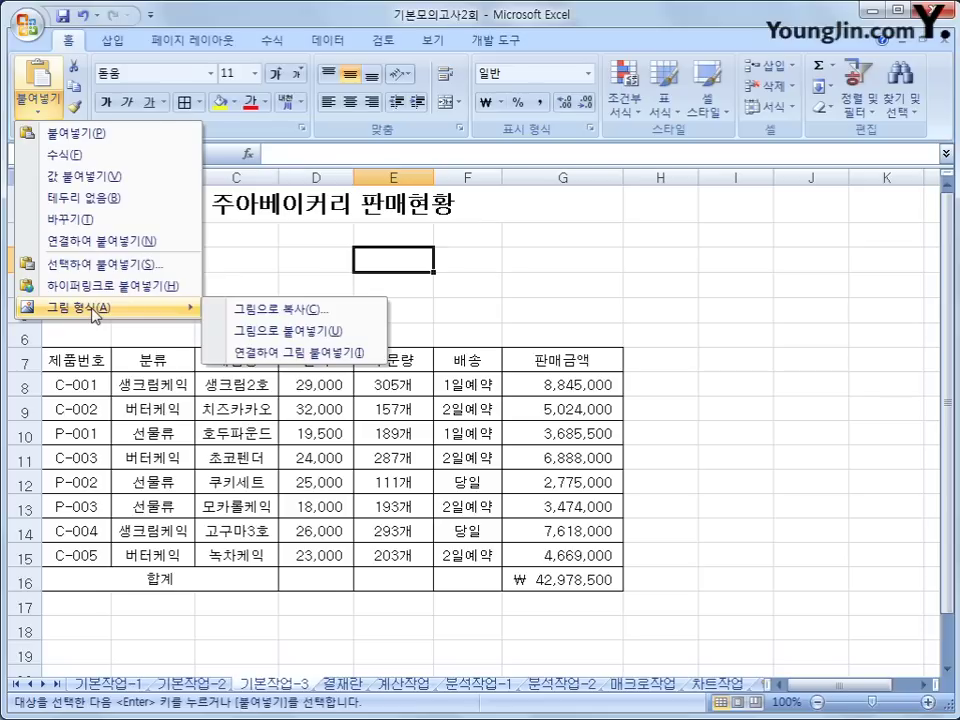
click(298, 363)
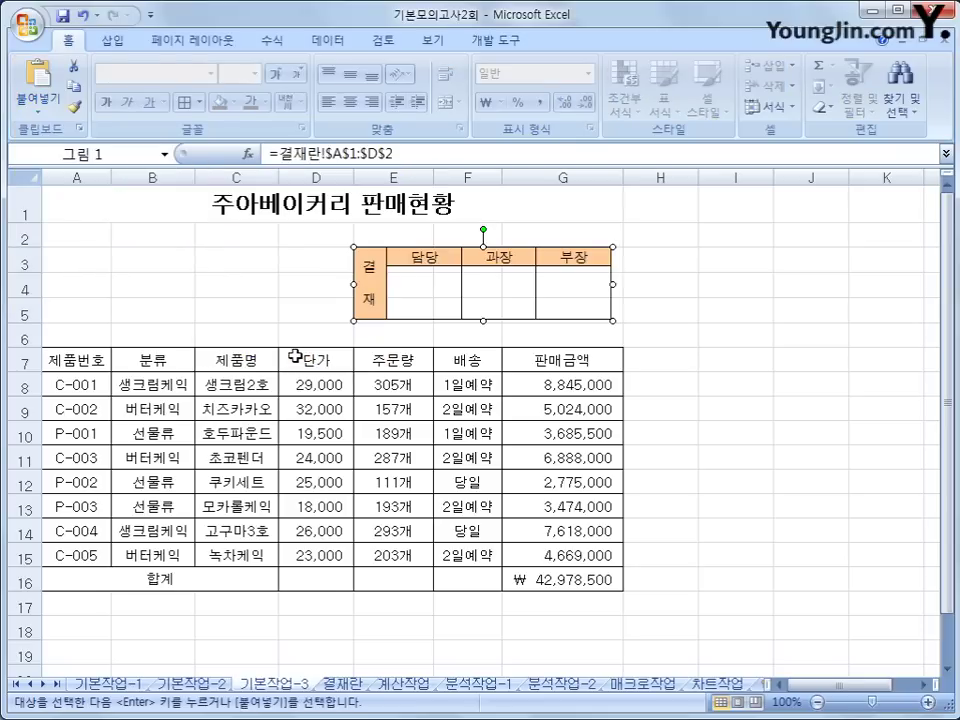
click(789, 360)
click(345, 686)
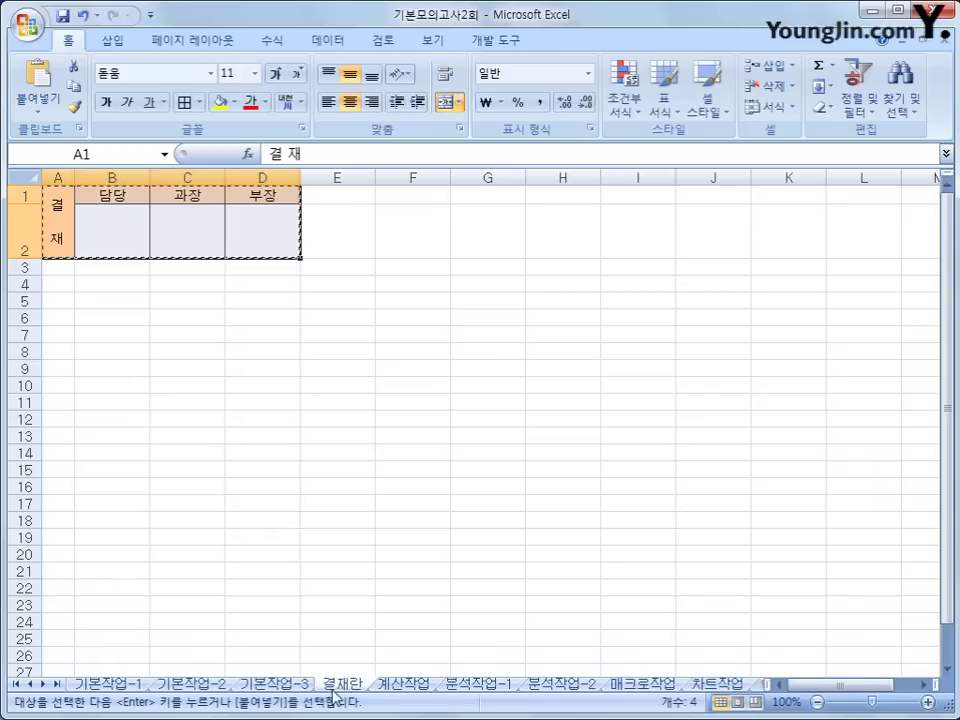
click(306, 686)
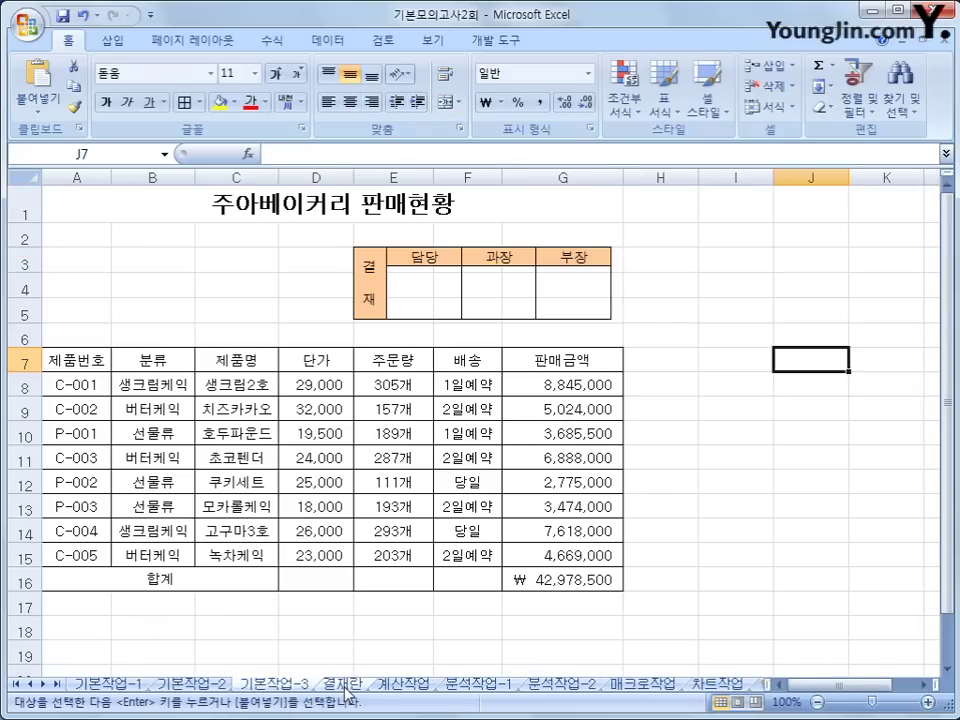
click(345, 686)
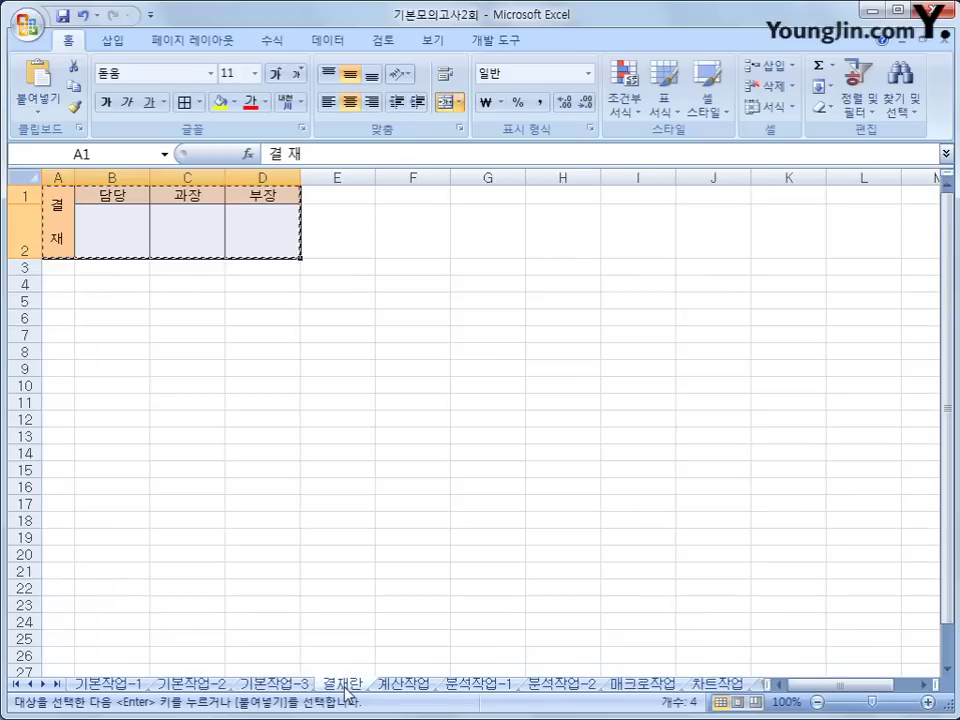
click(271, 687)
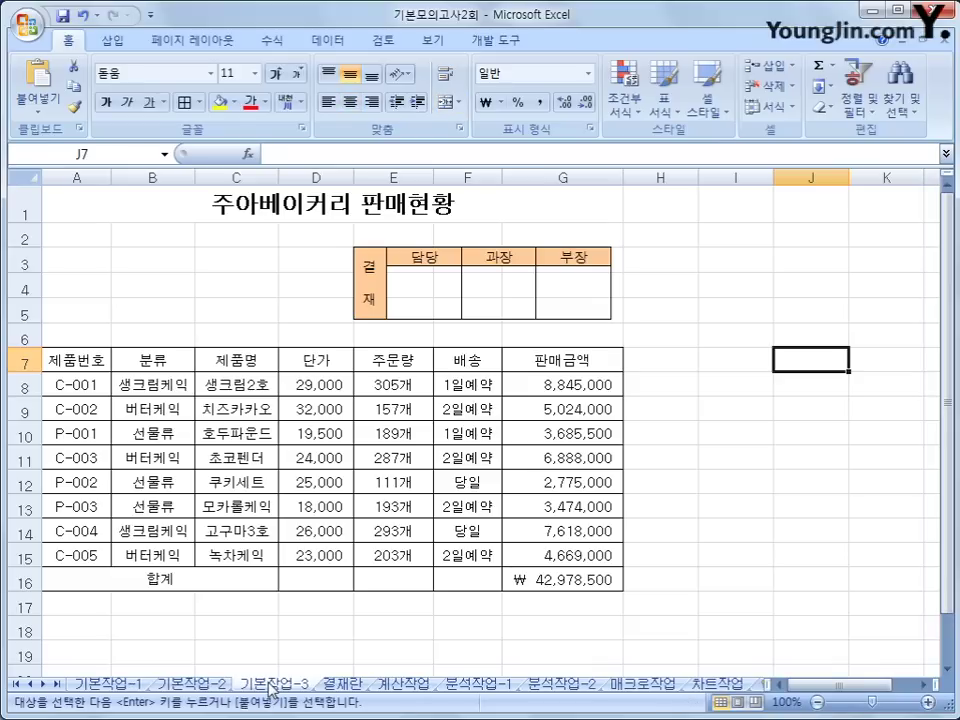
On the 계산작업 sheet, enter the criteria heading 구분 in A12 and the condition 외국어고 in A13
click(404, 686)
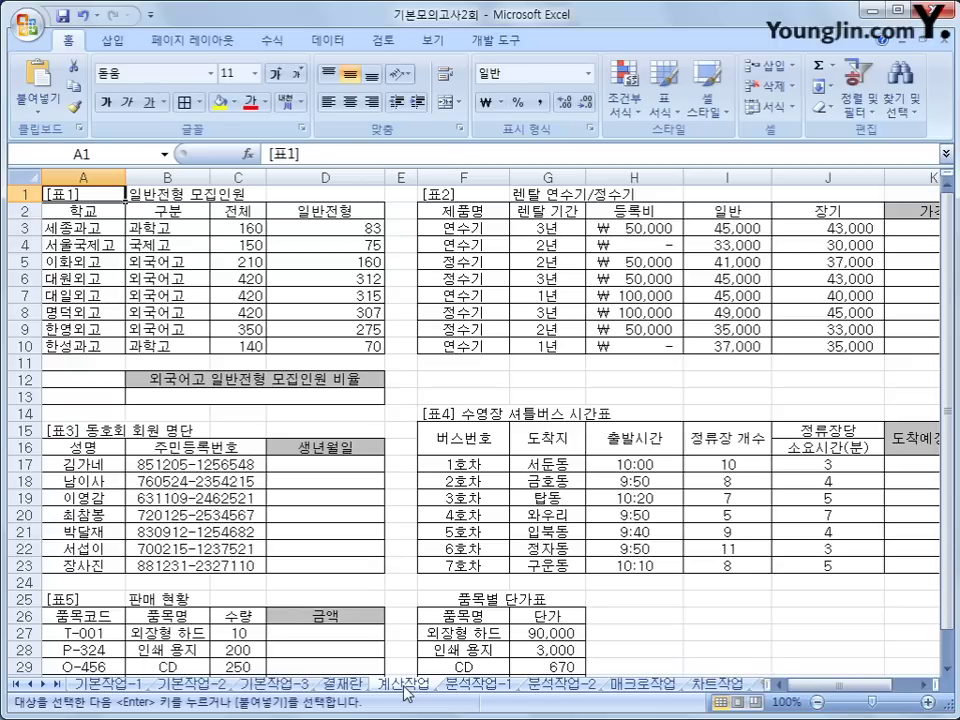
click(293, 397)
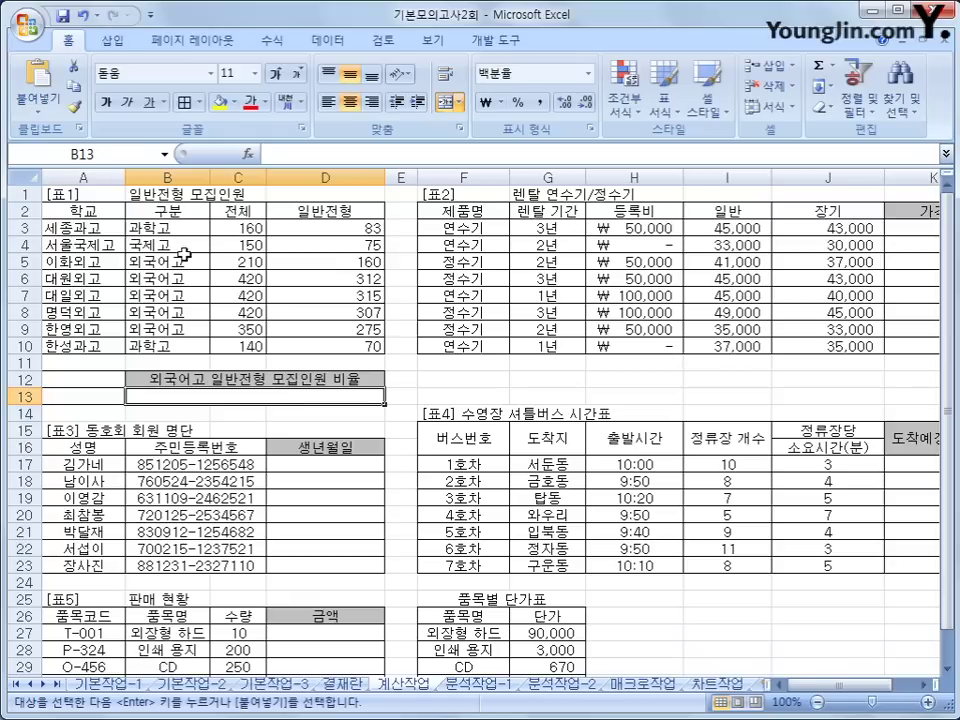
click(187, 260)
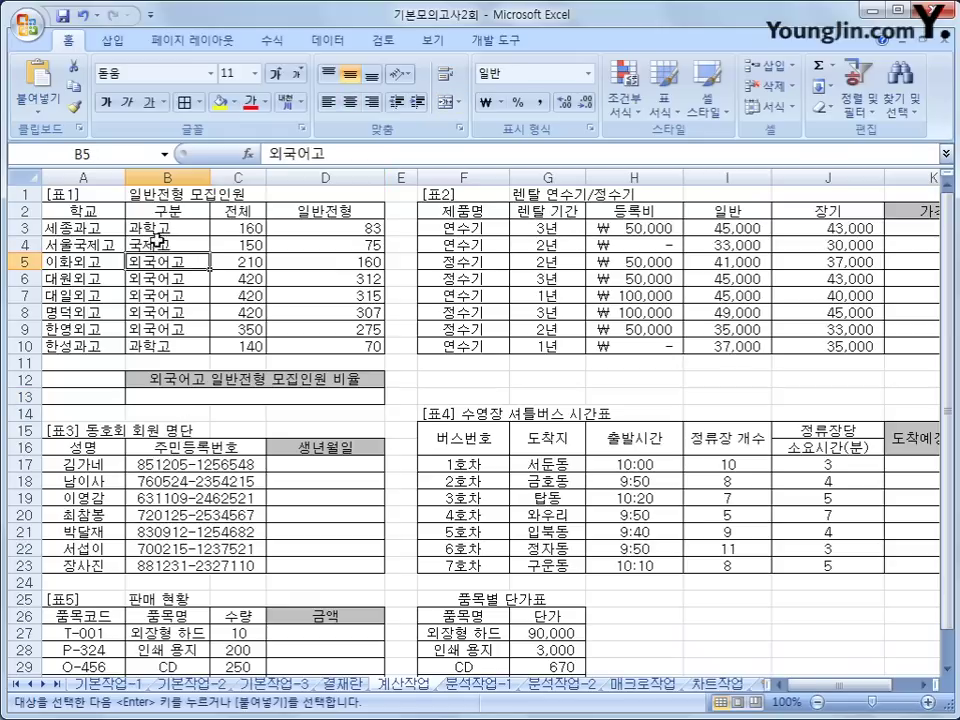
drag(165, 211, 140, 230)
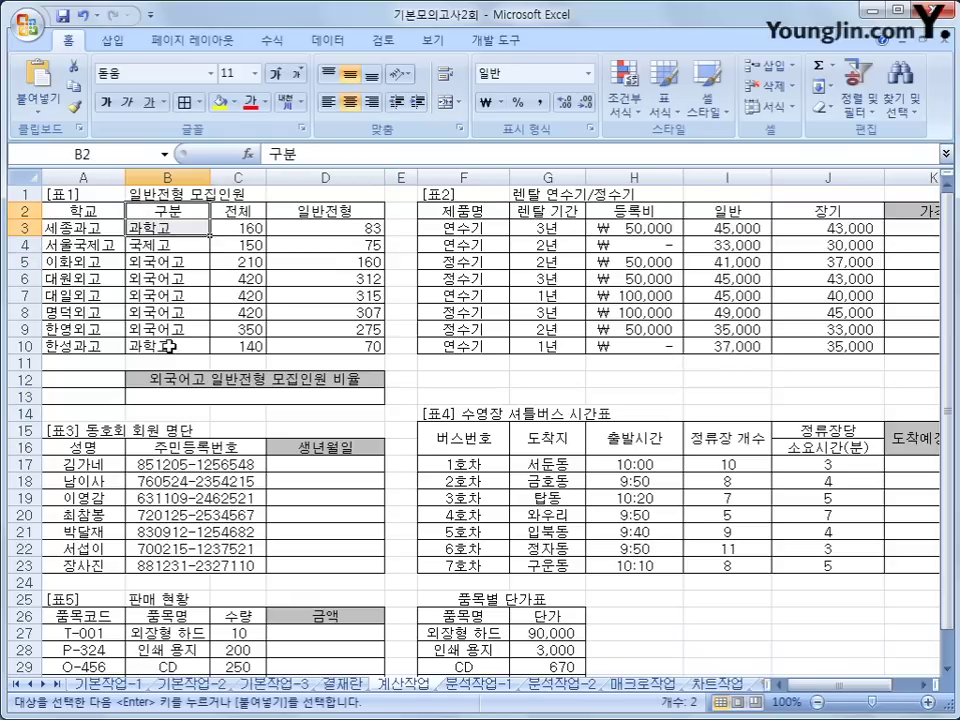
click(114, 380)
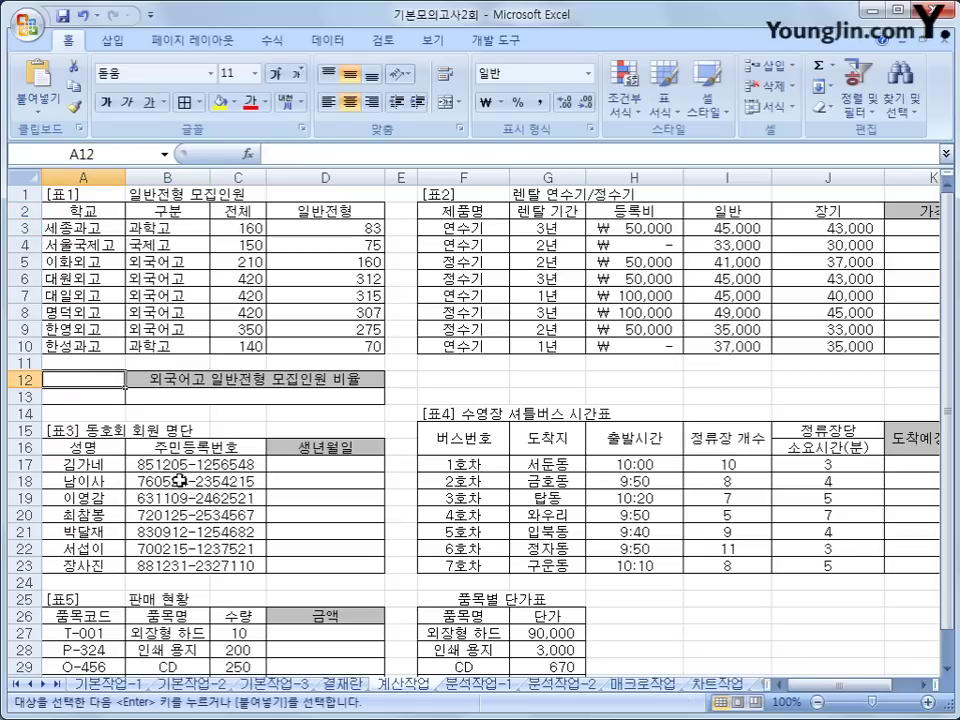
text(구분)
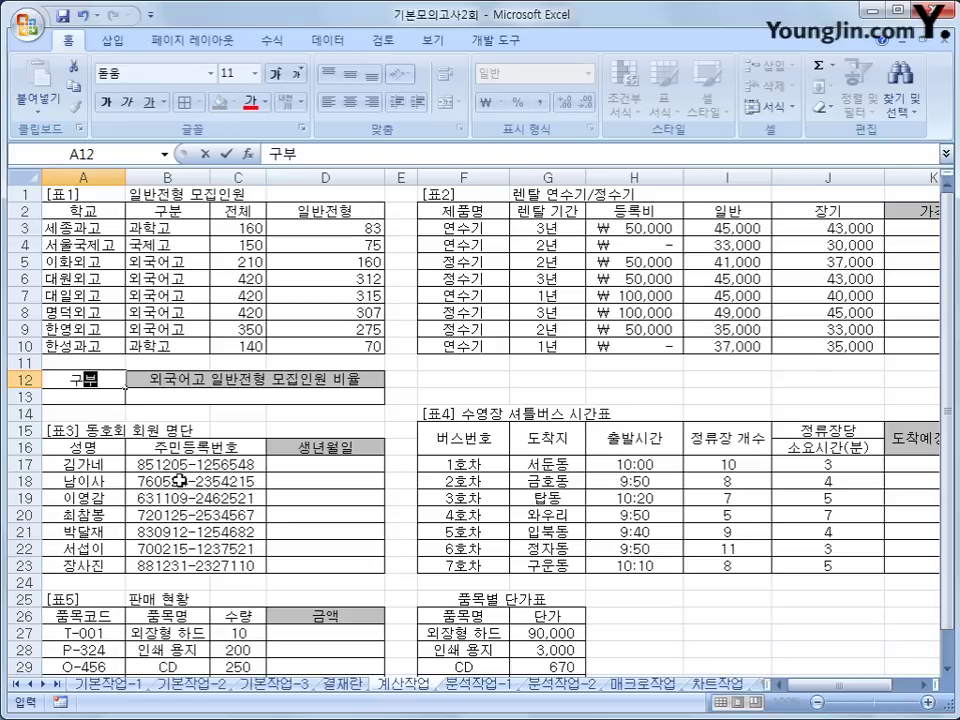
key(Return)
text(외국어고)
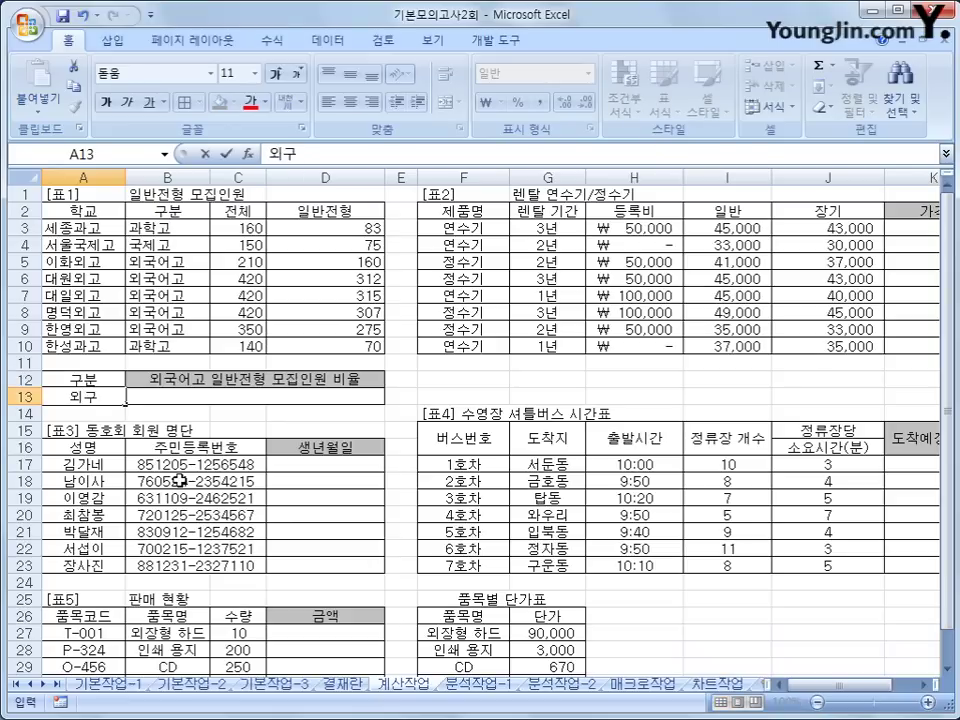
key(Return)
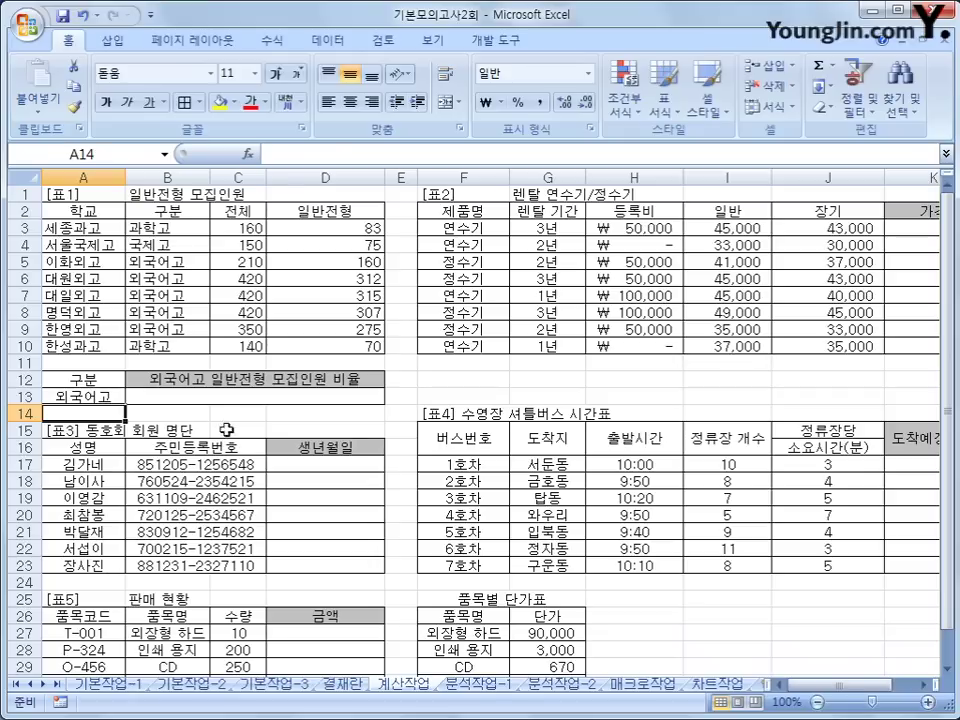
Insert the DSUM function from the 데이터베이스 category into cell B13
key(Up)
key(Right)
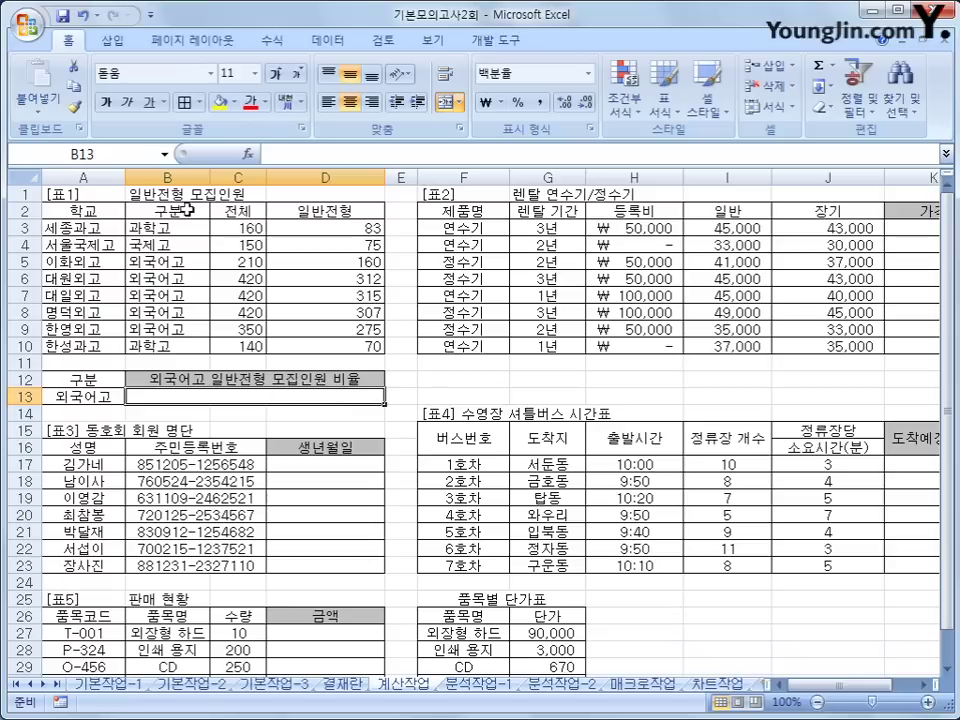
click(248, 154)
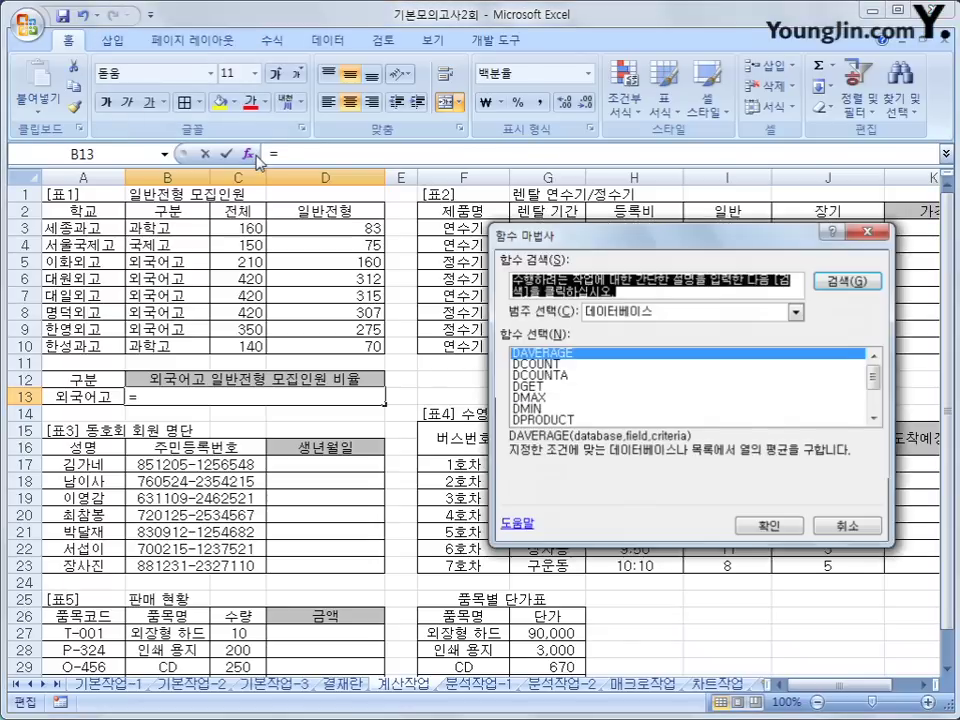
click(875, 419)
click(875, 419)
click(875, 419)
click(875, 419)
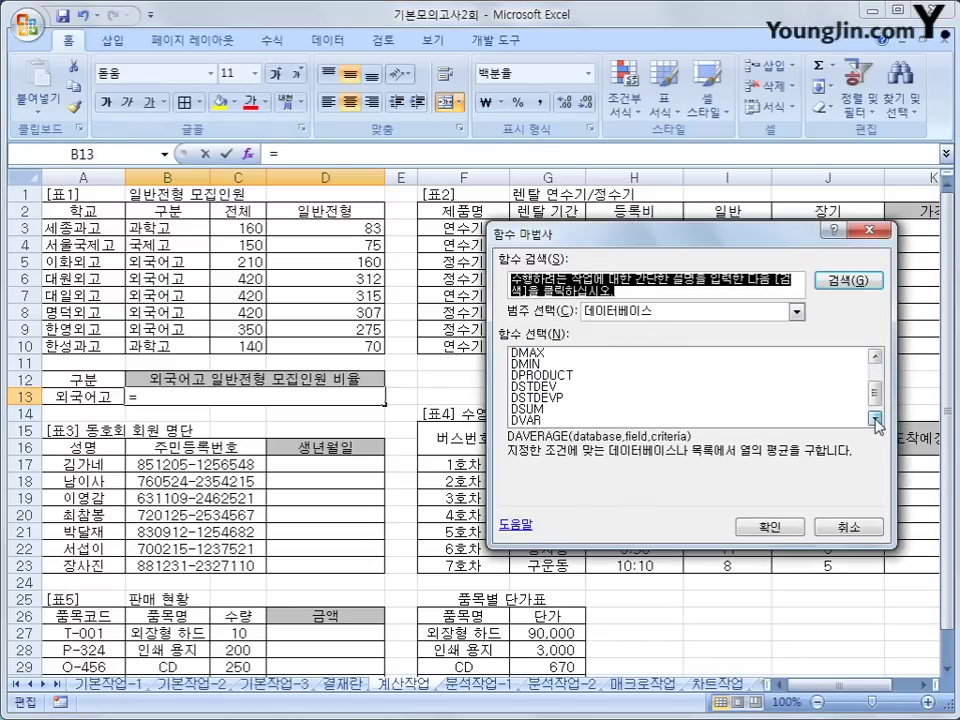
click(700, 408)
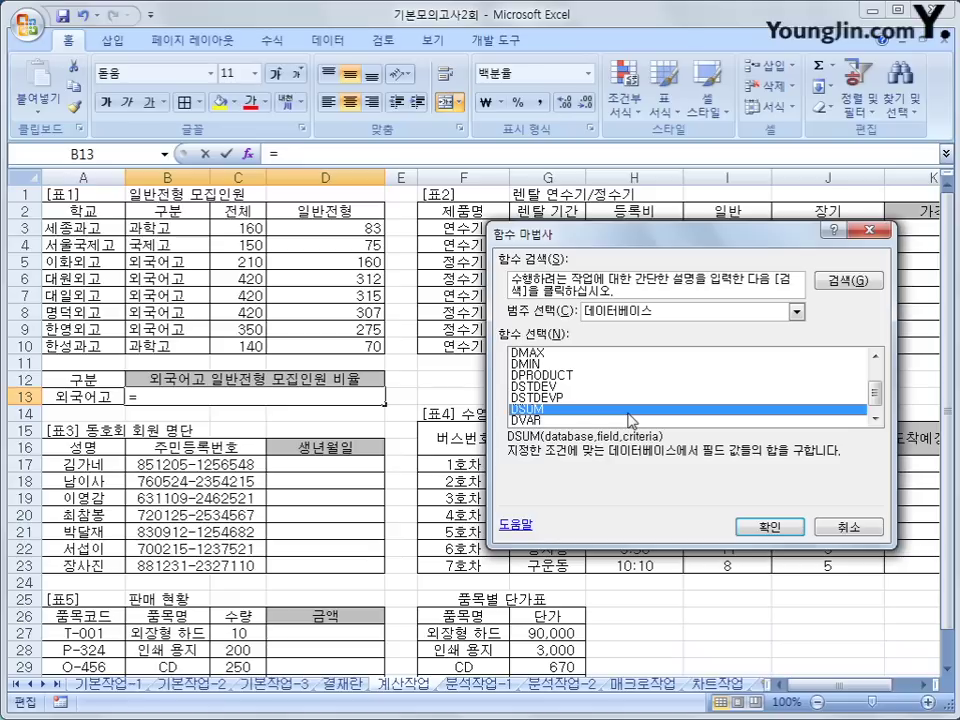
click(768, 527)
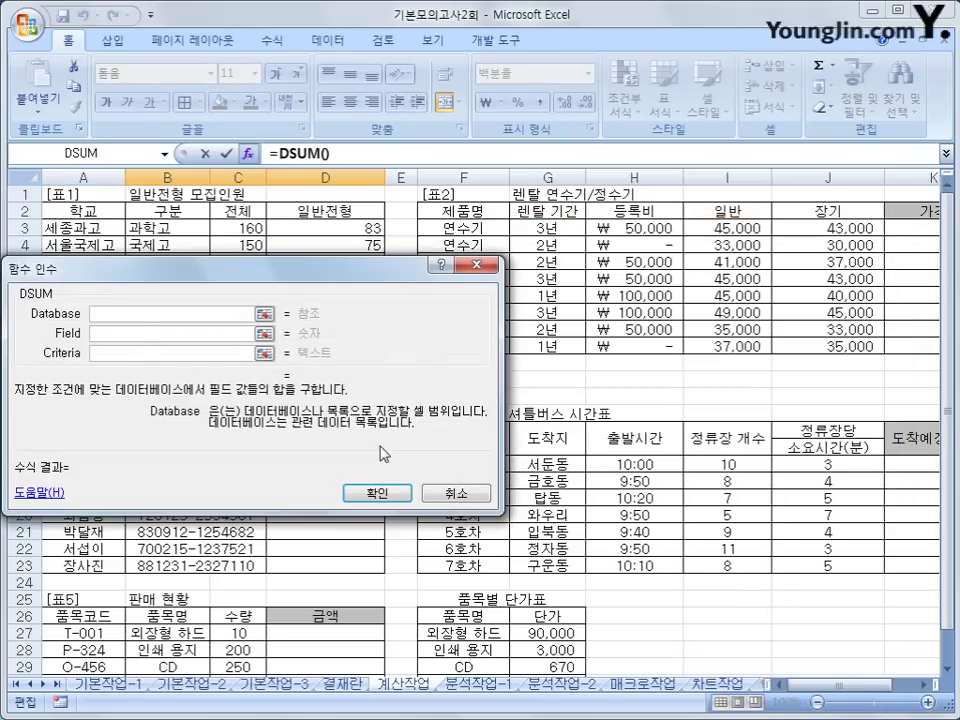
Set the DSUM arguments in B13 to database A2:D10, field D2 and criteria A12:A13, and accept the function
drag(90, 213, 300, 347)
click(393, 400)
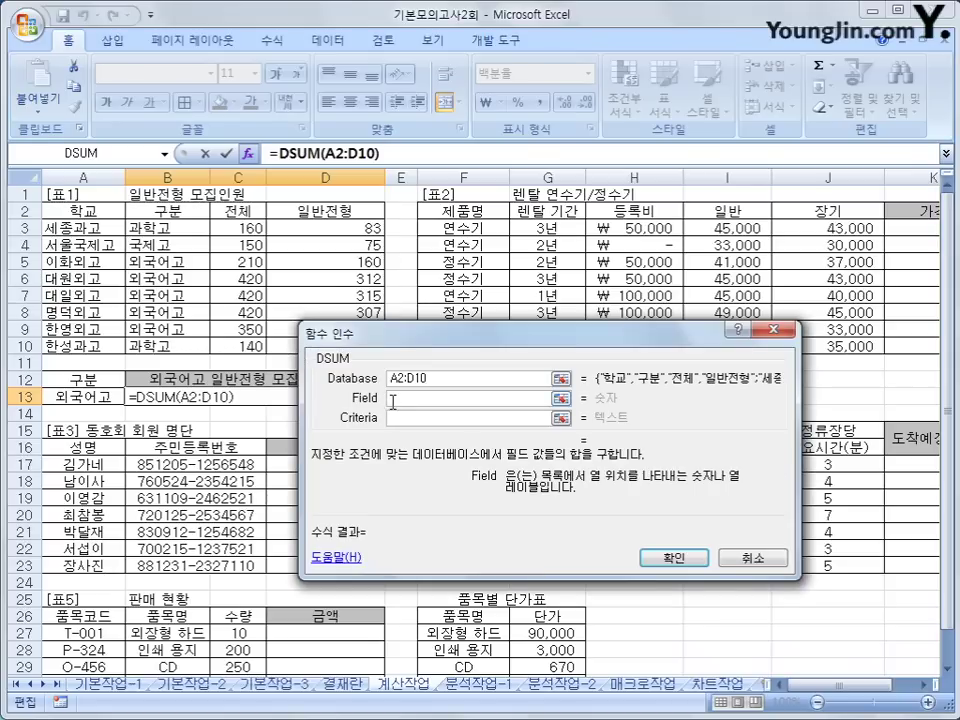
click(317, 211)
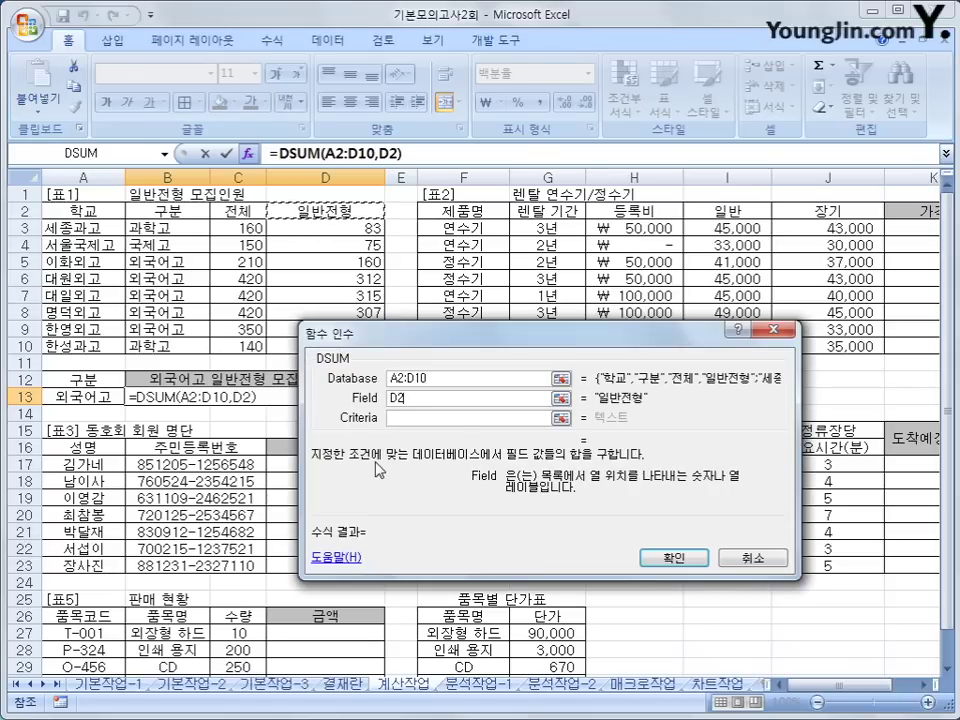
click(399, 418)
click(100, 384)
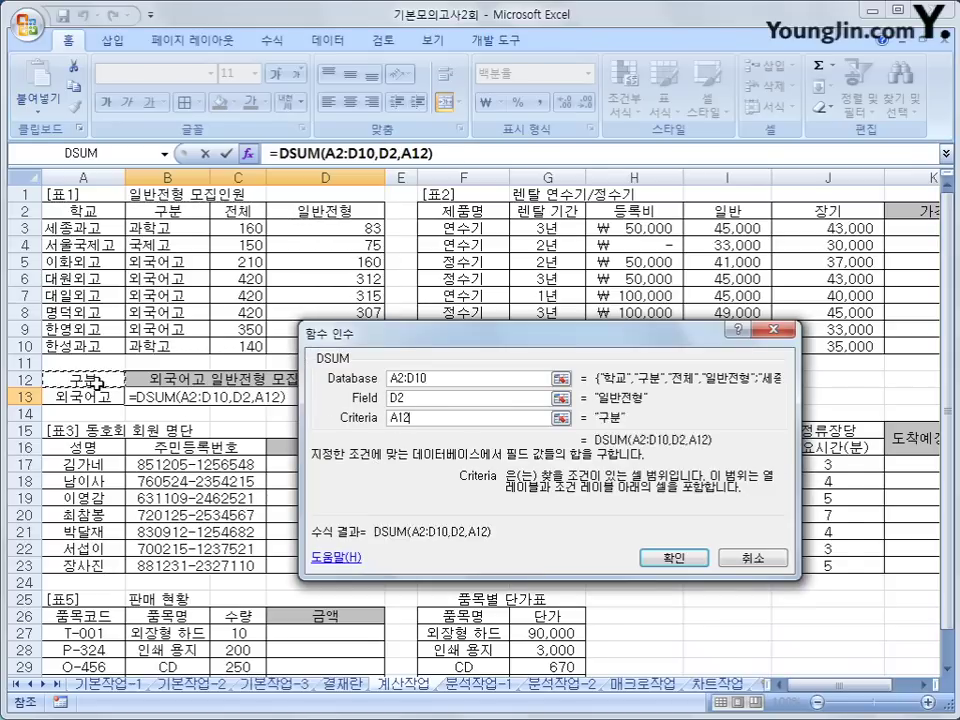
drag(98, 384, 97, 400)
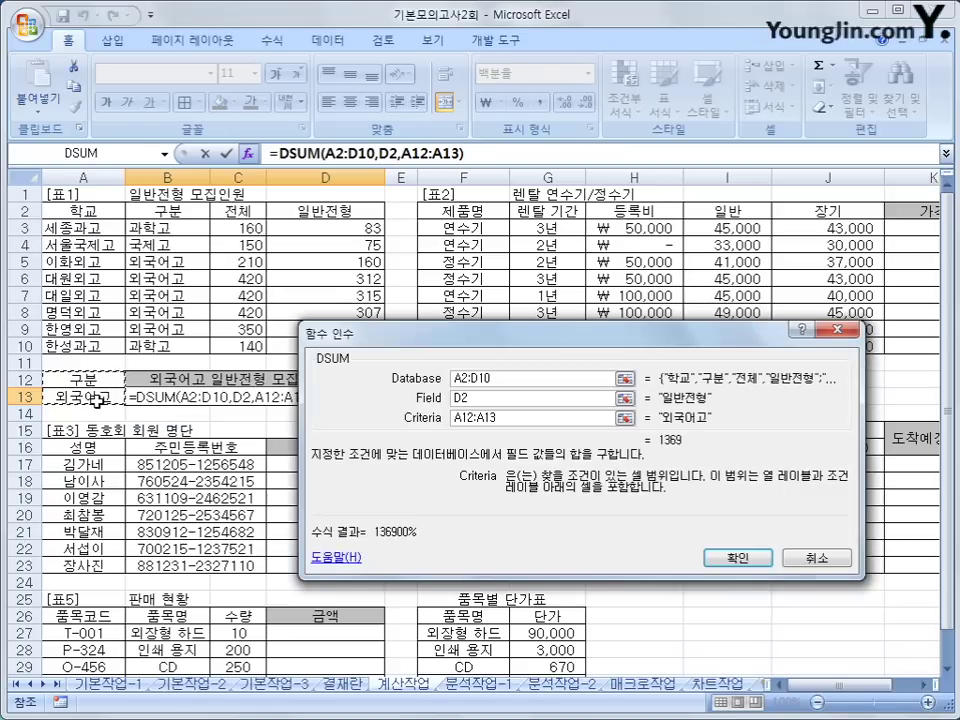
click(716, 556)
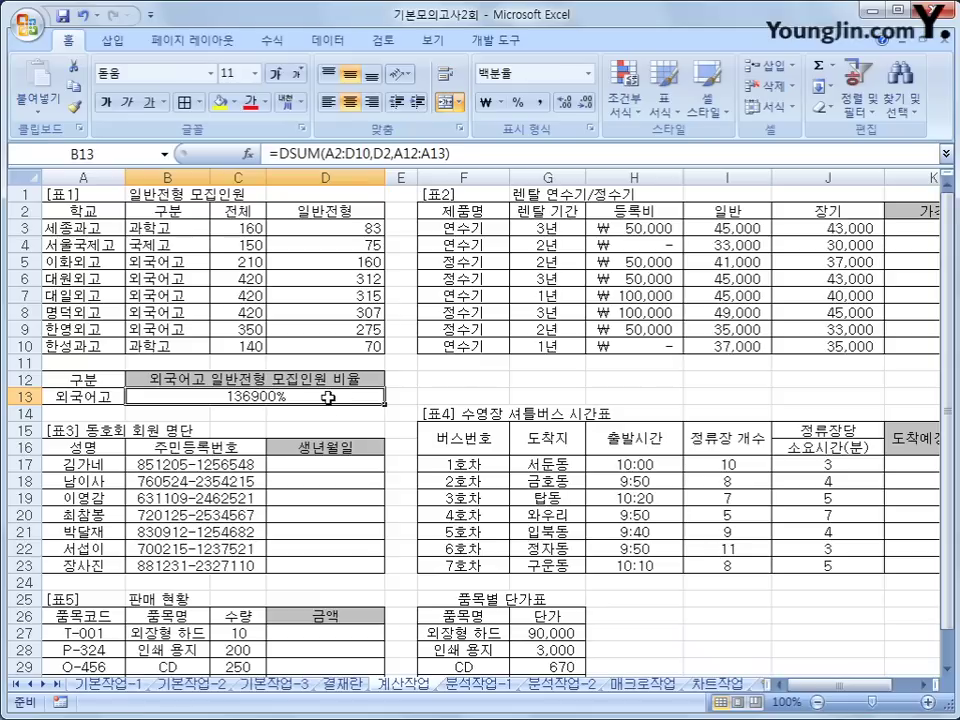
Extend the DSUM formula in B13 by dividing it by SUM(D3:D10)
click(456, 154)
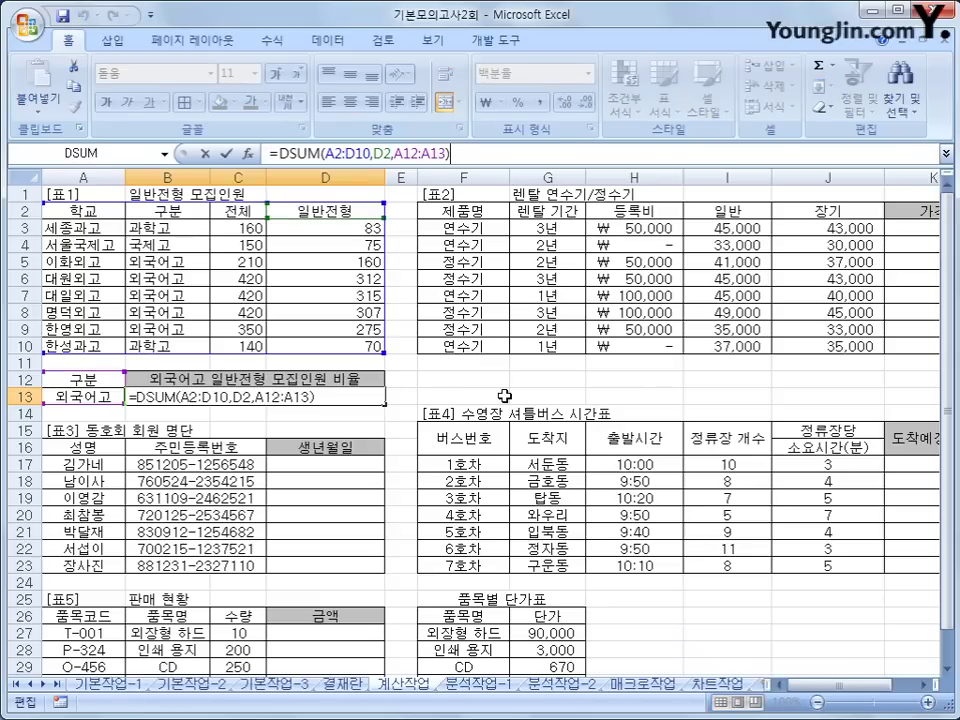
text(/)
text(su)
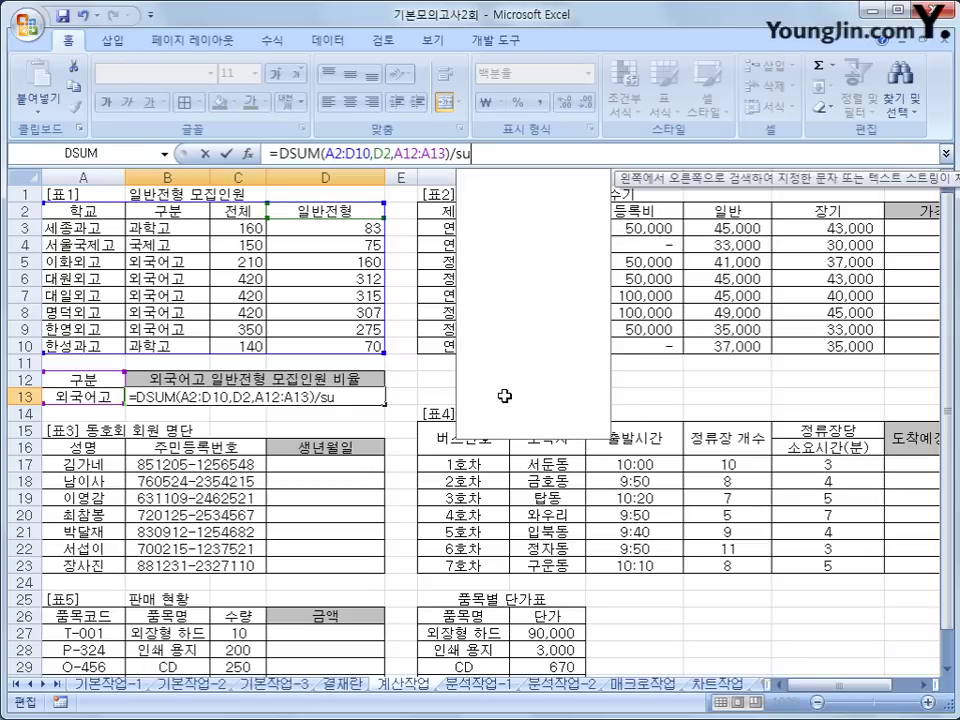
text(m()
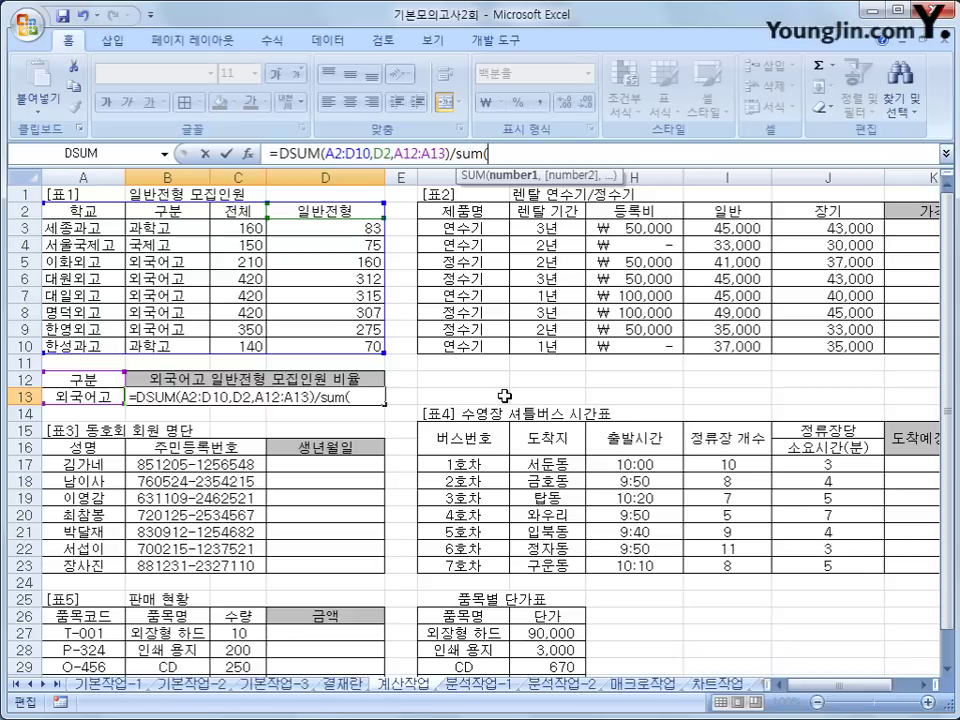
drag(362, 226, 355, 344)
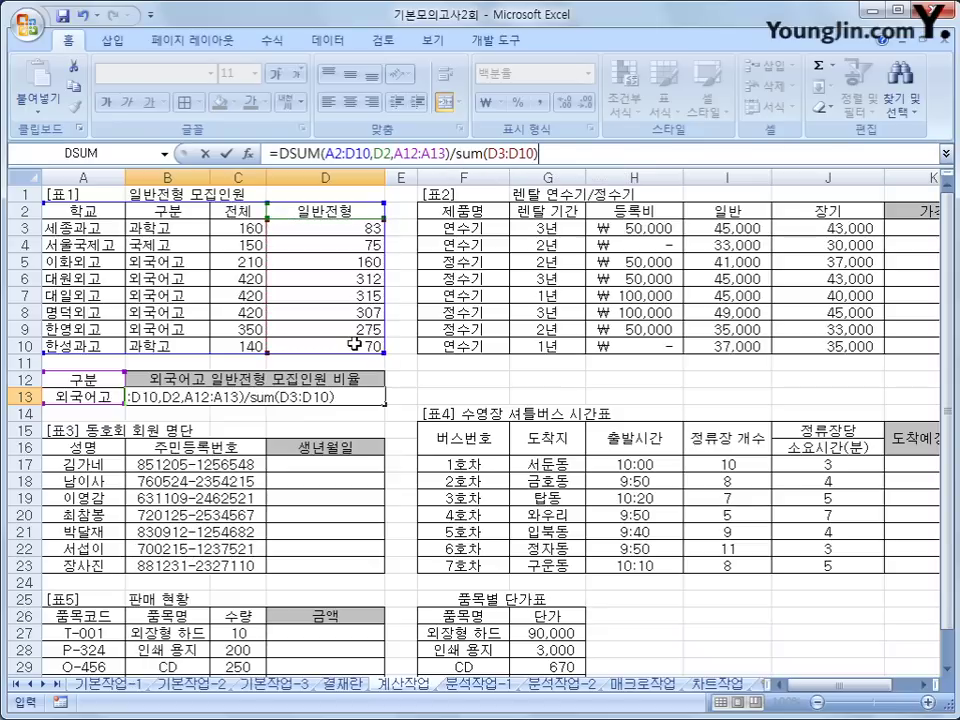
key(Return)
key(Up)
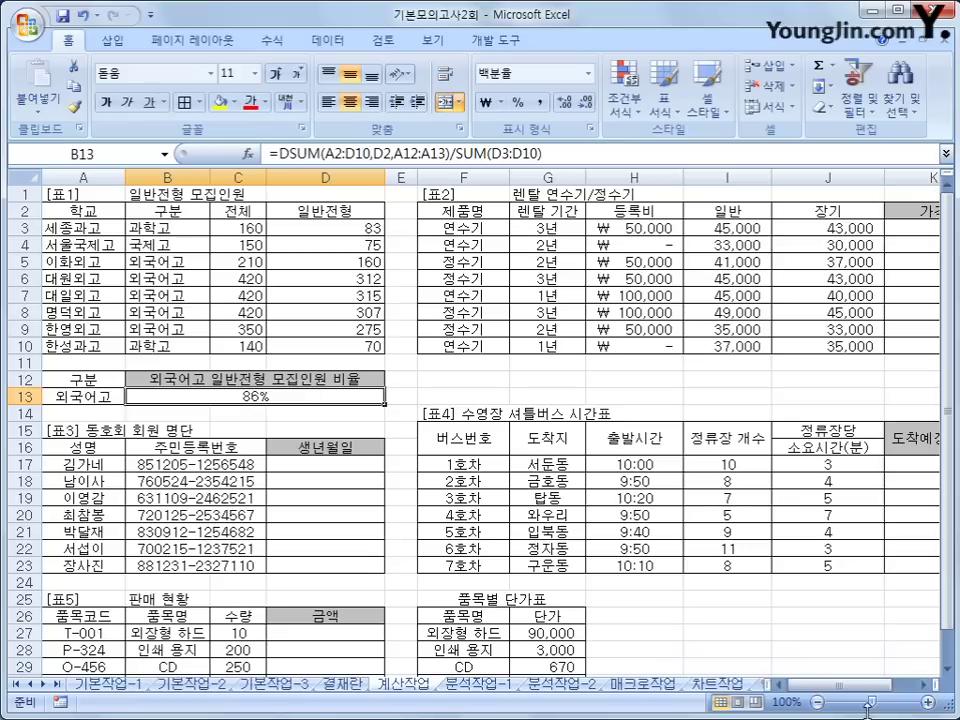
Begin the 가격 formula in K3 of 표2 with =H3+12*, using the 등록비 cell H3
drag(880, 685, 918, 694)
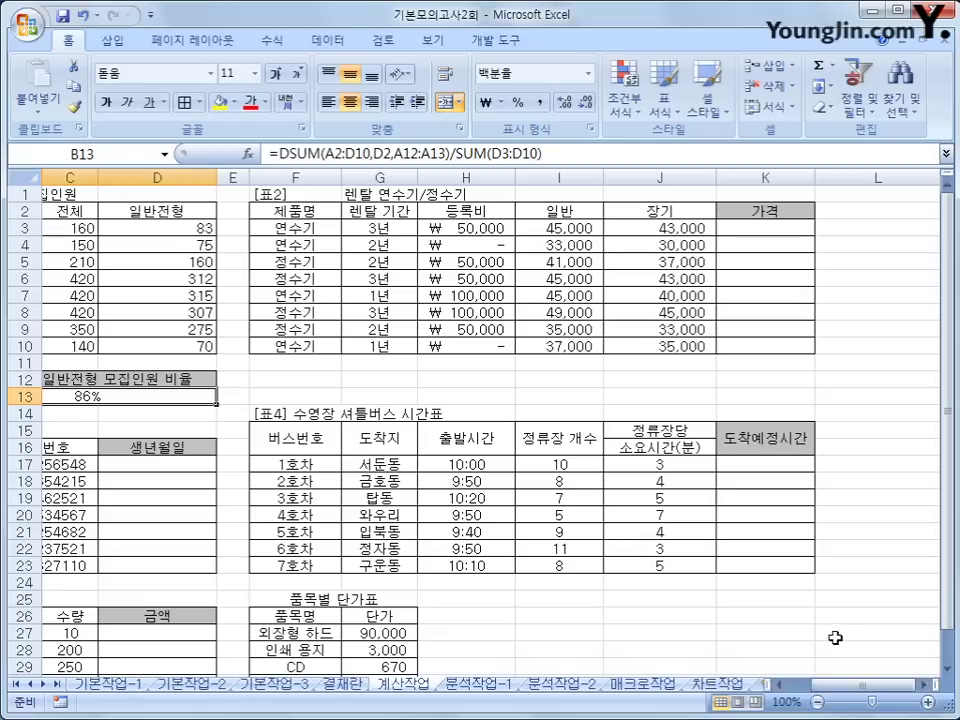
click(380, 228)
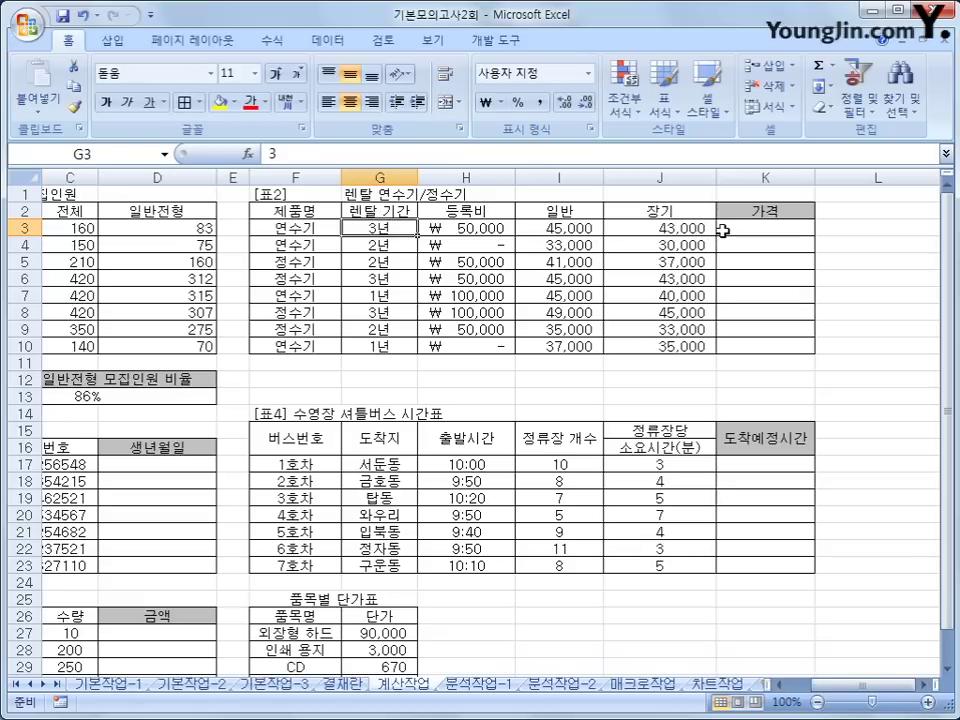
click(676, 222)
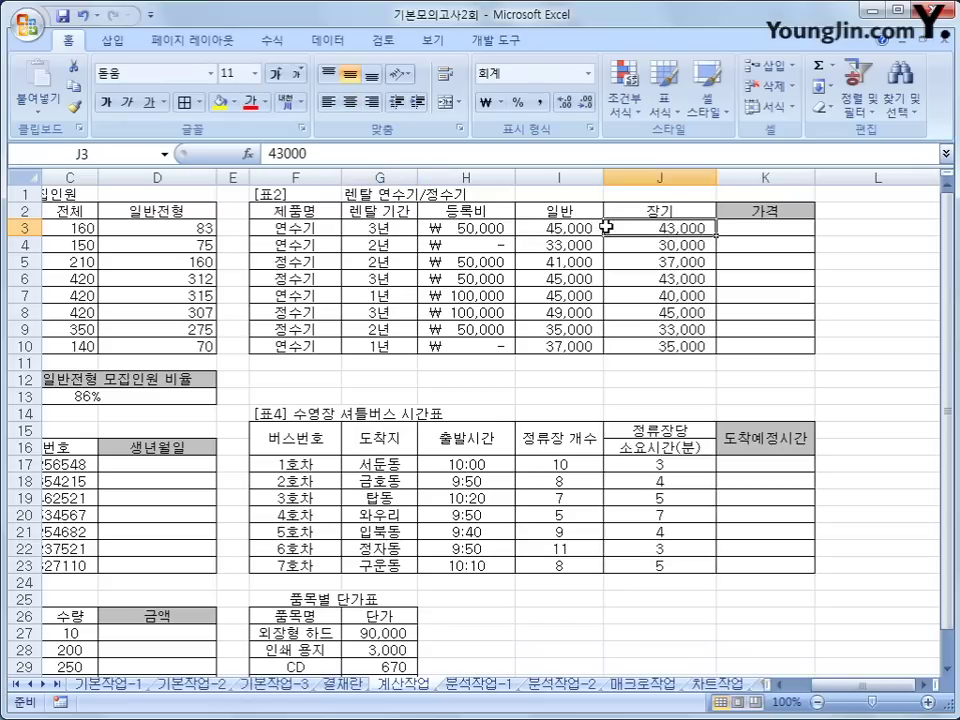
click(395, 230)
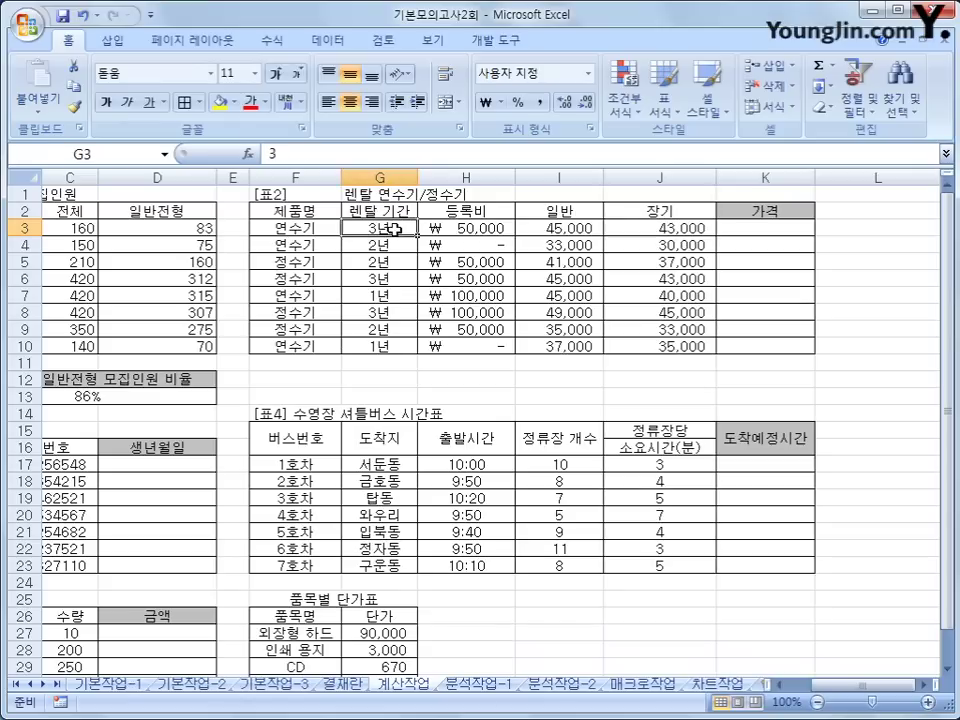
click(600, 230)
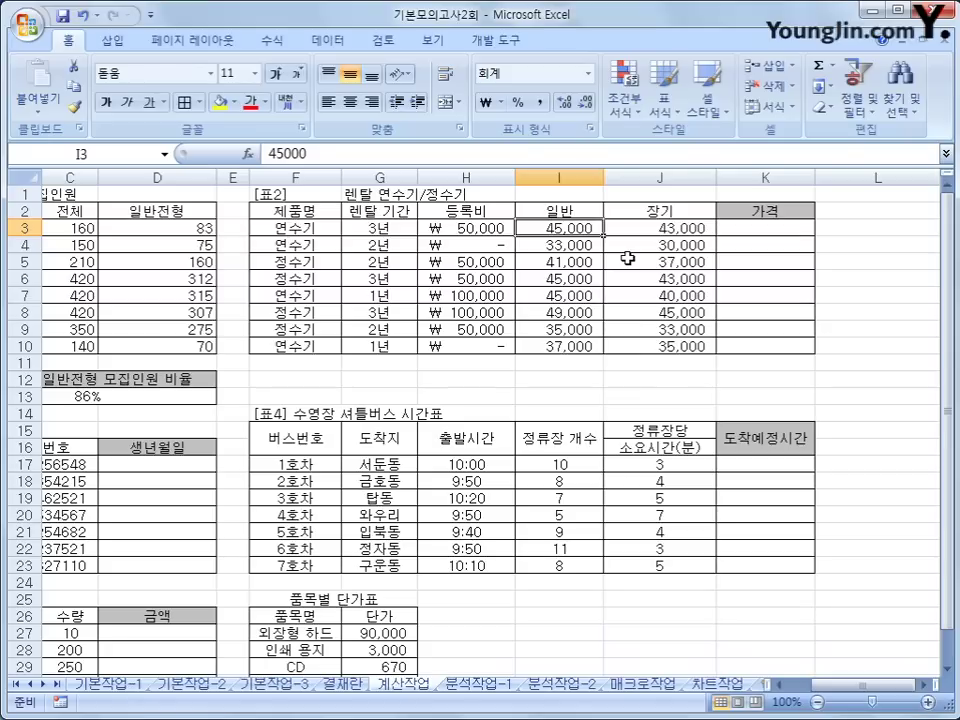
key(Right)
key(Right)
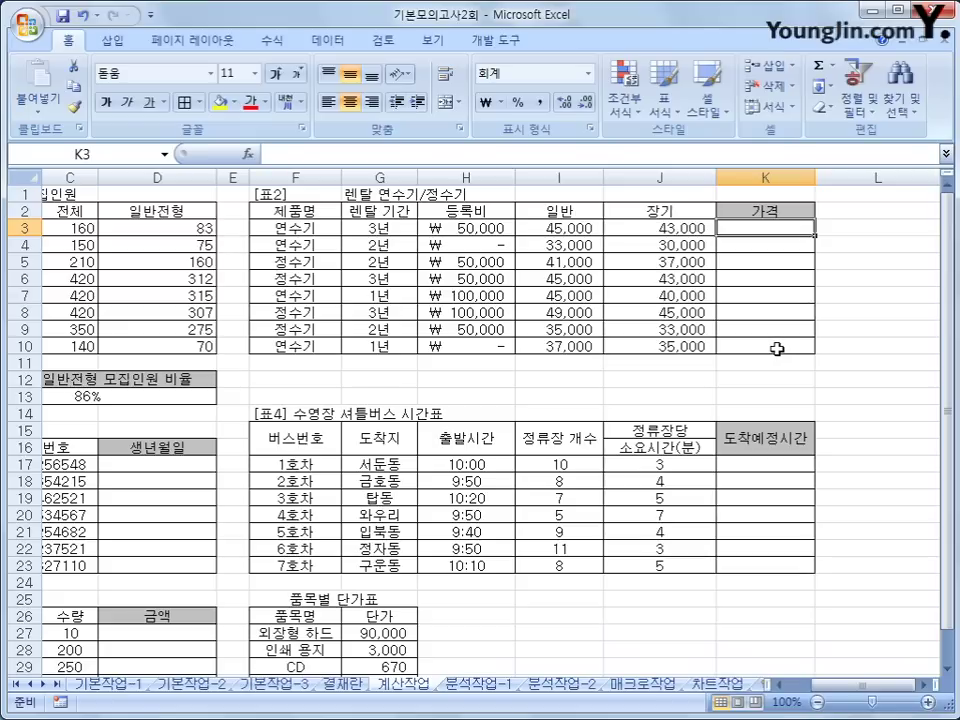
text(=)
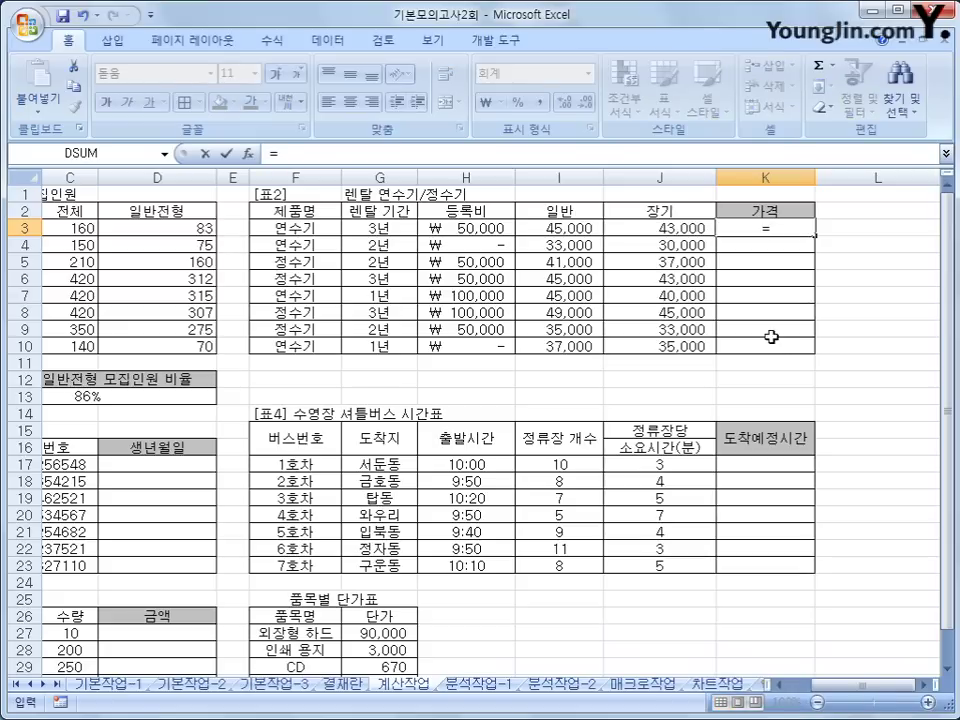
click(460, 228)
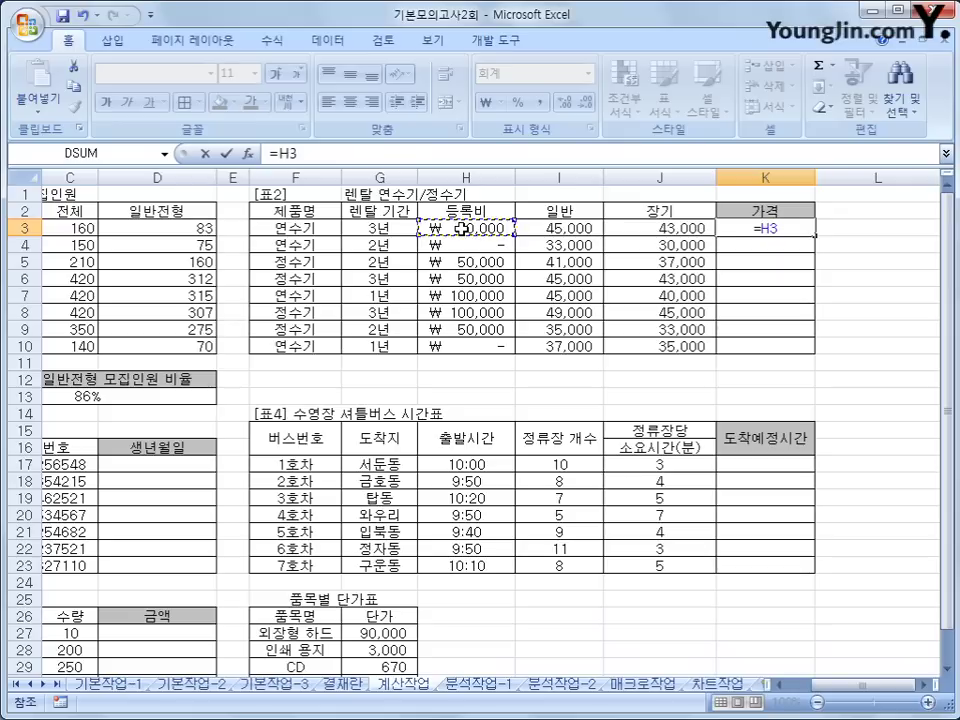
text(+12)
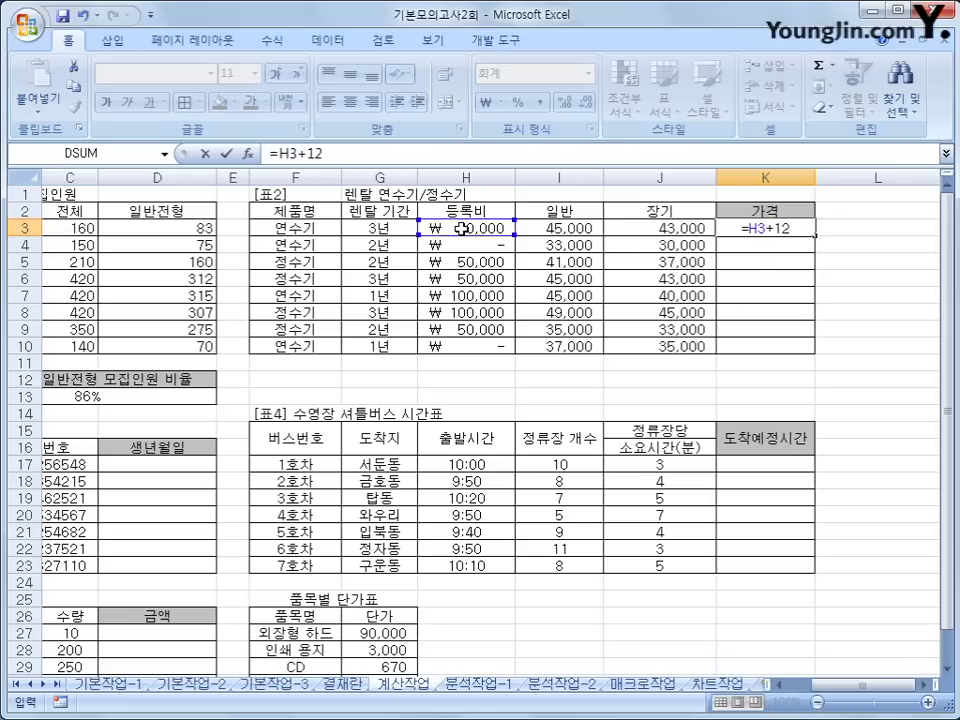
text(*)
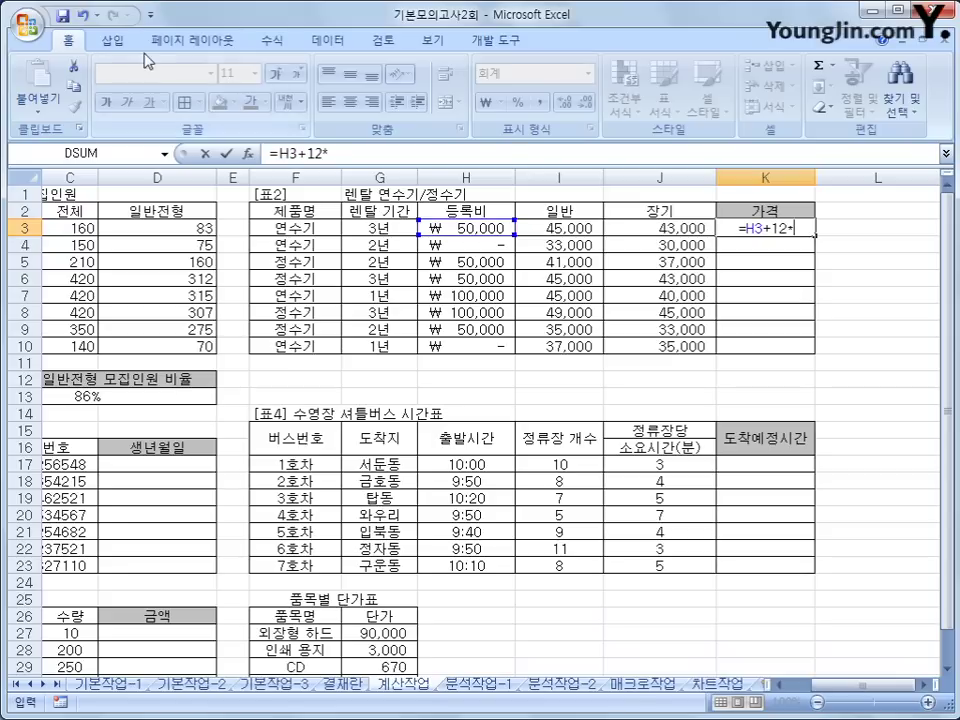
Insert the logical IF function after the multiplication sign in the K3 formula
click(281, 41)
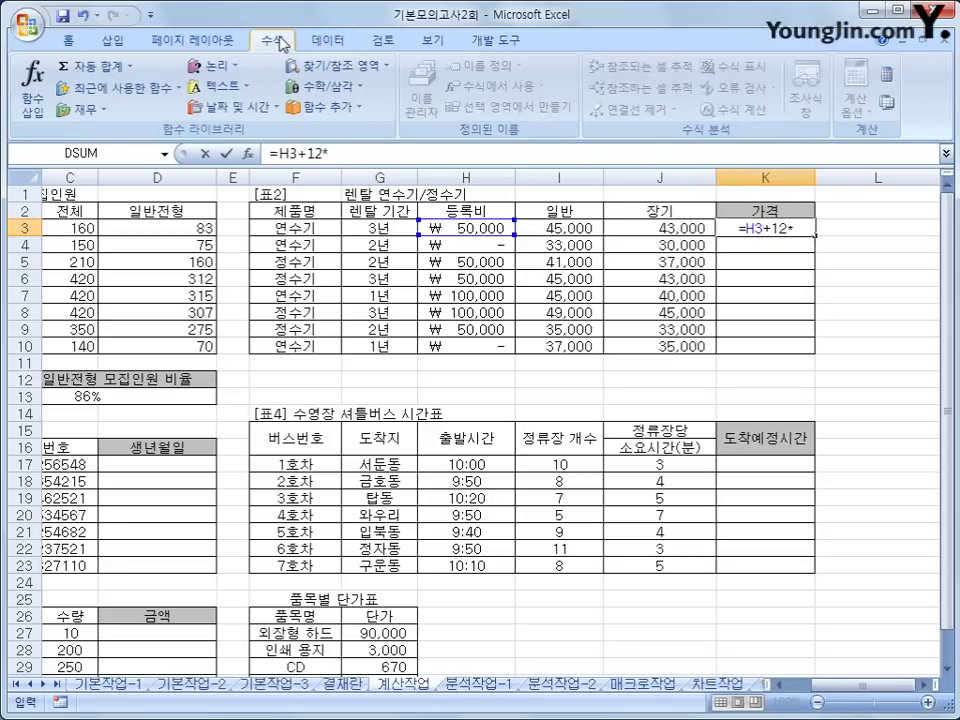
click(212, 65)
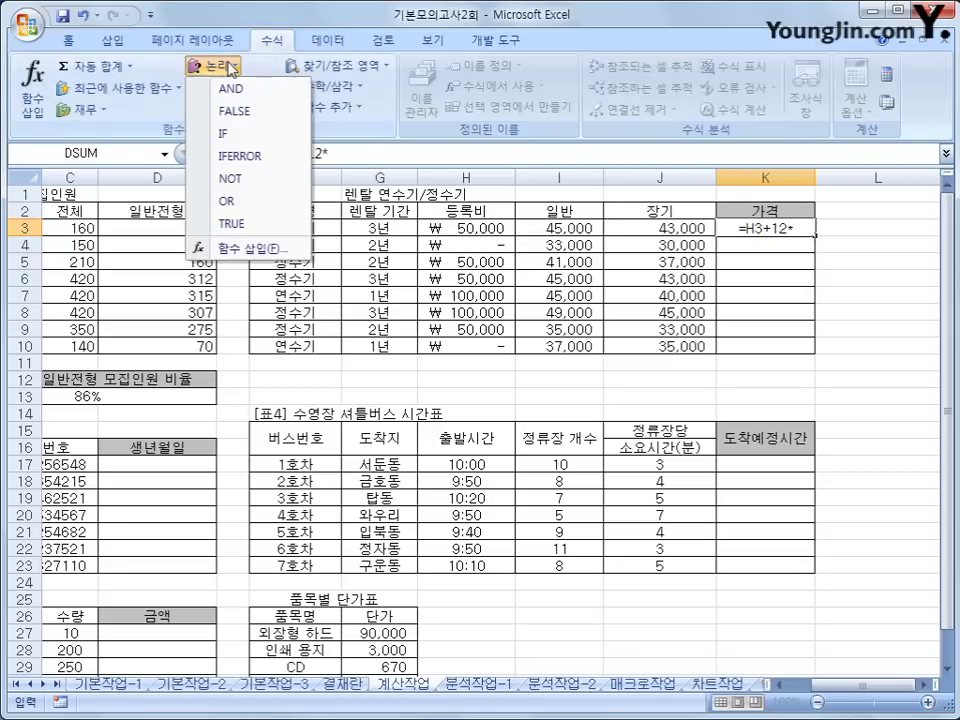
click(243, 141)
drag(366, 298, 493, 314)
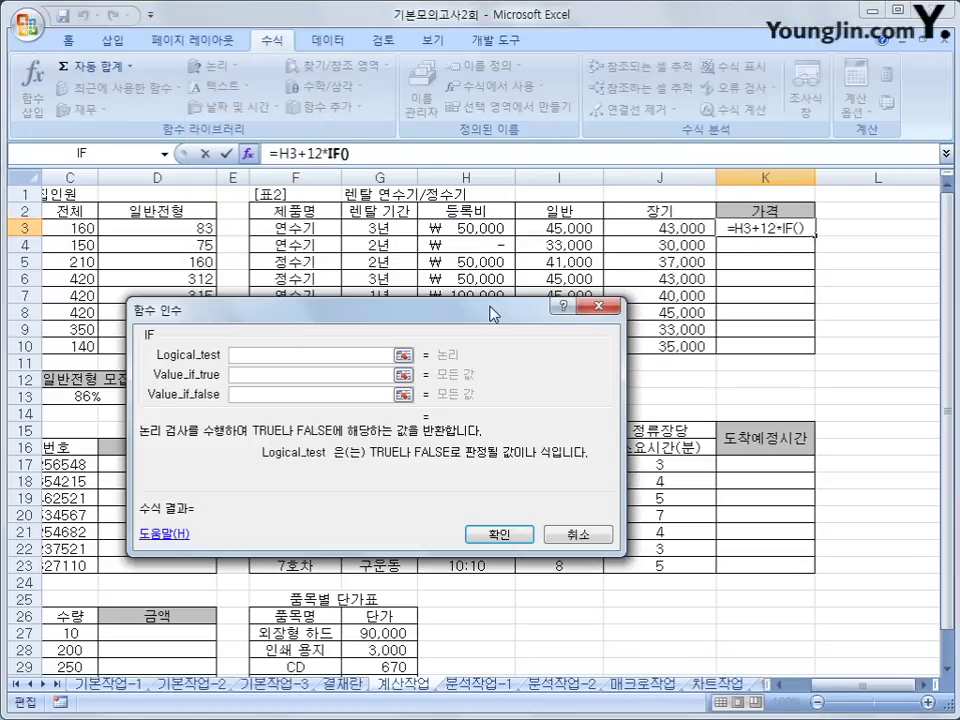
Set the IF arguments to G3>=3, J3 and I3, accept the function, and fill the K3 formula down to K10
click(395, 230)
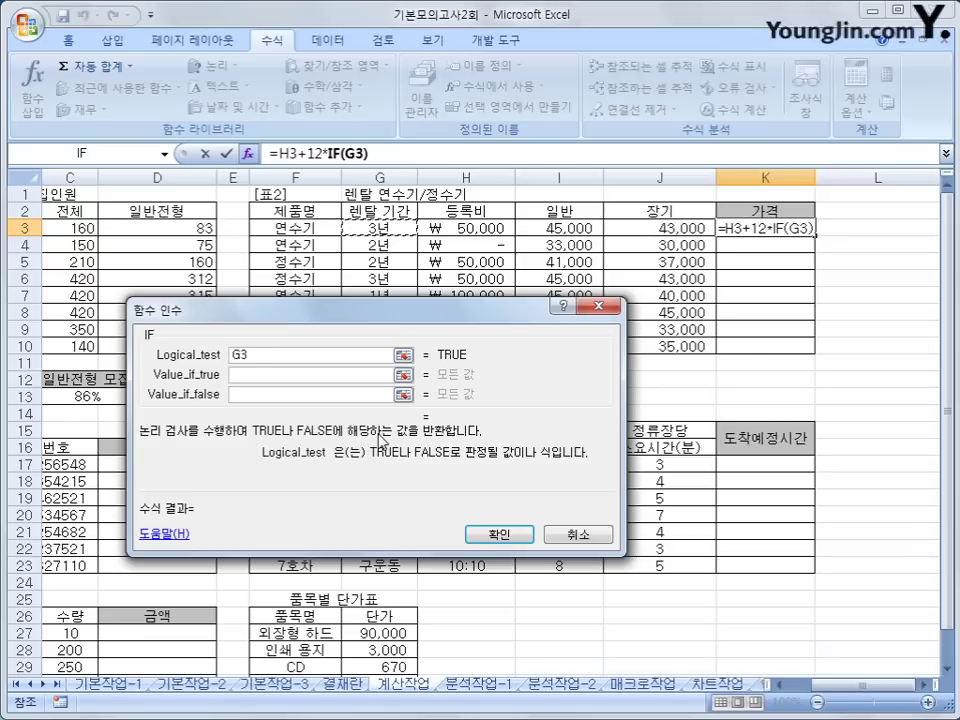
text(>=)
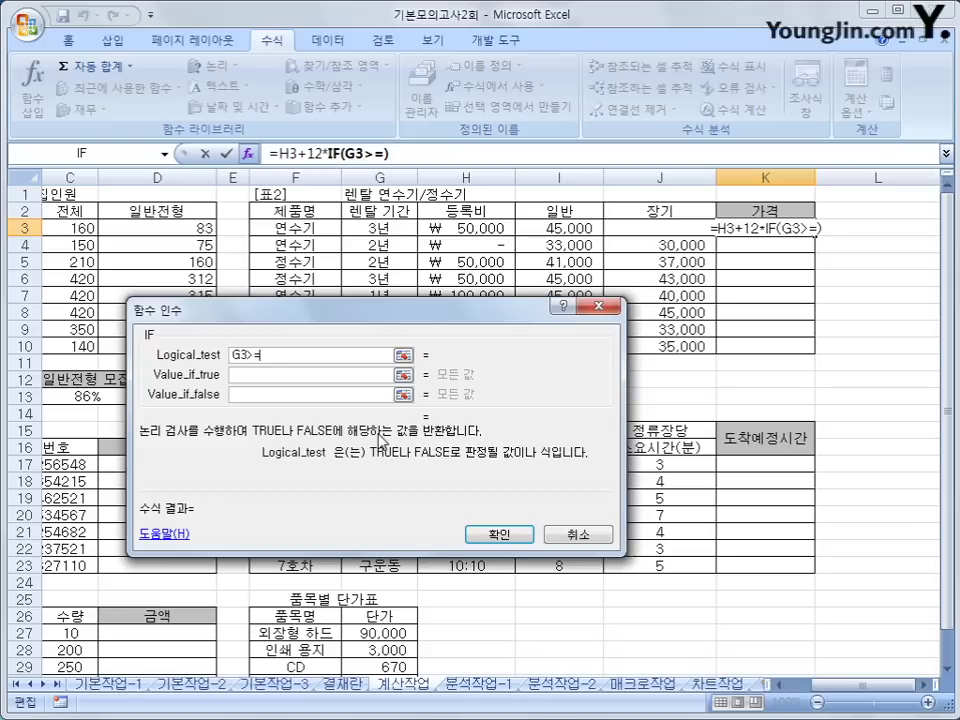
text(3)
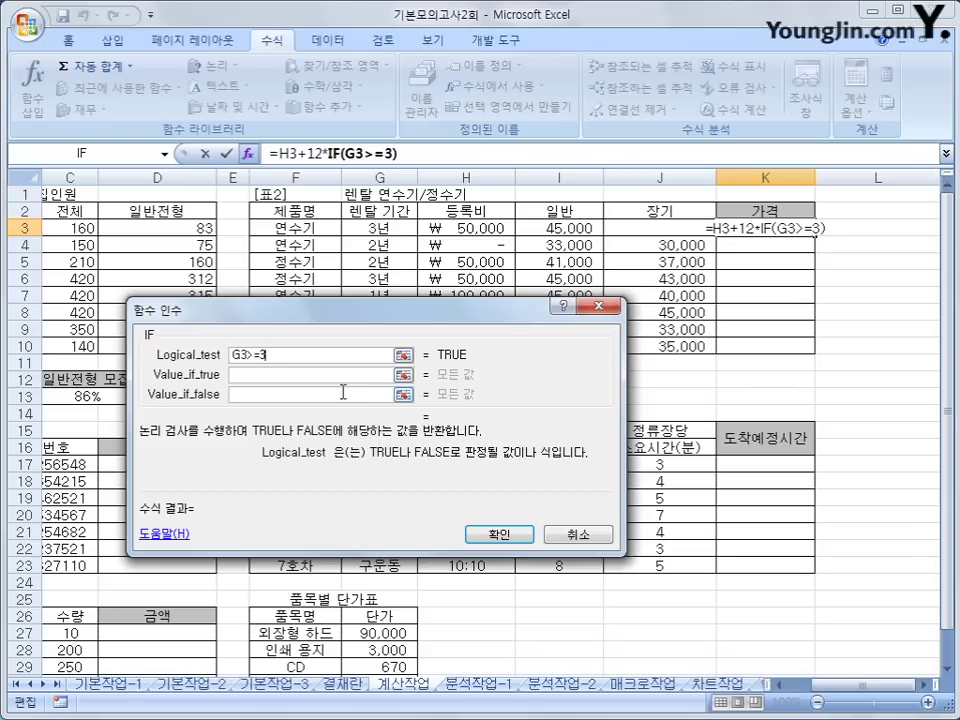
key(Tab)
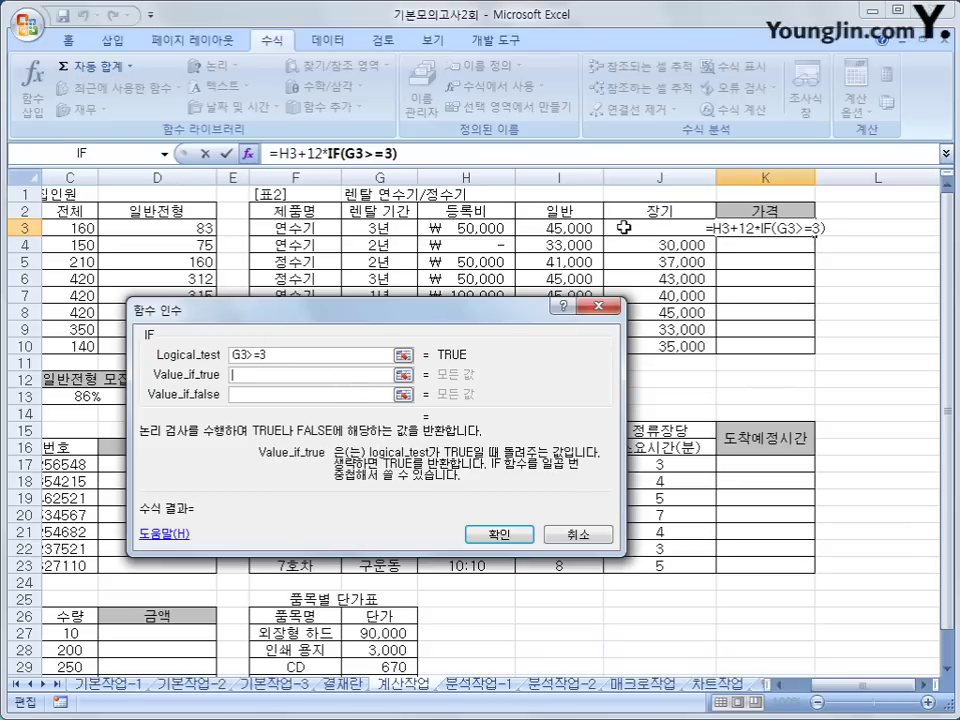
click(622, 227)
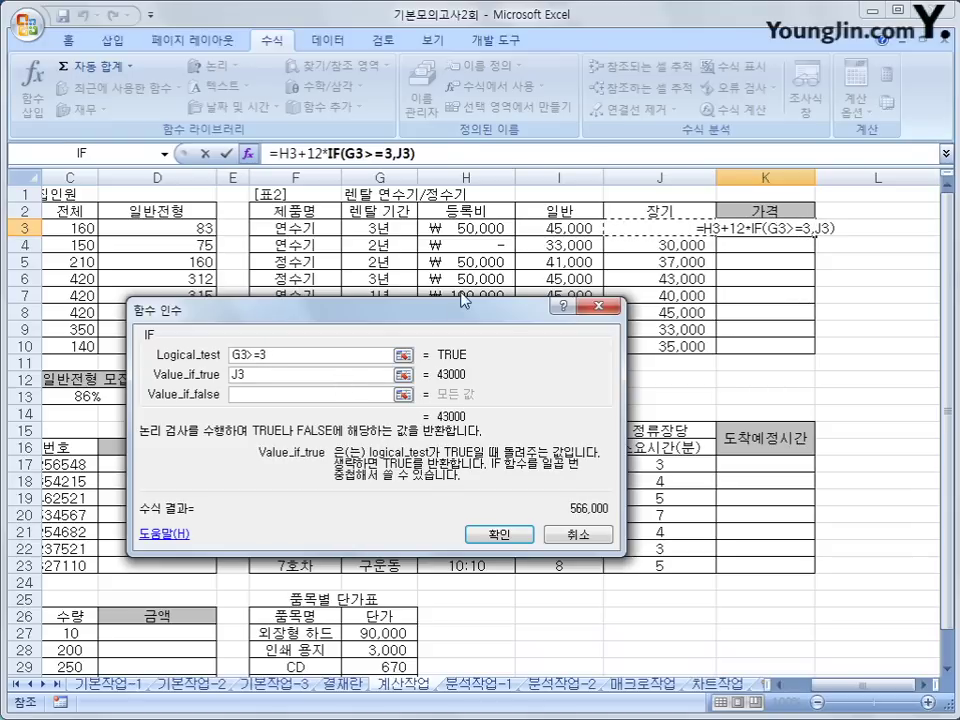
click(327, 395)
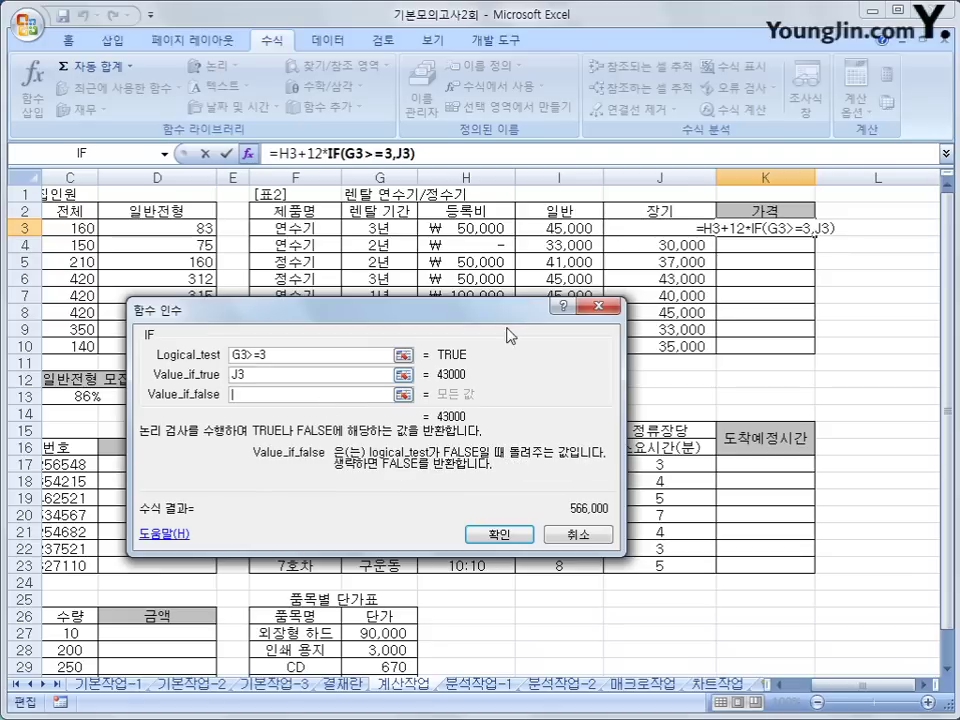
click(497, 228)
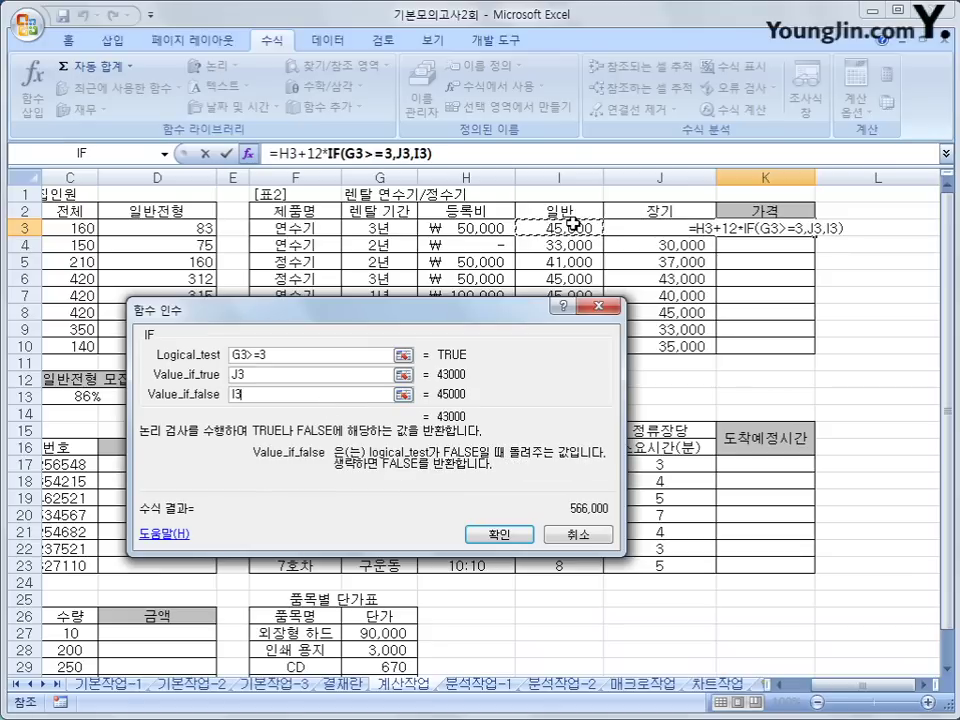
click(507, 535)
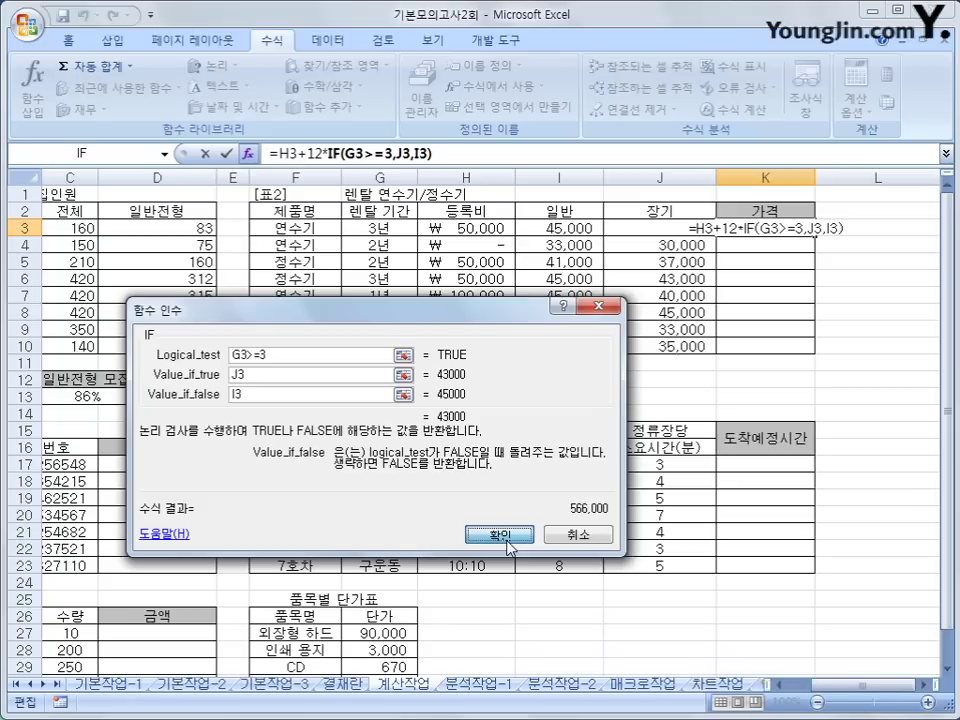
drag(814, 236, 790, 340)
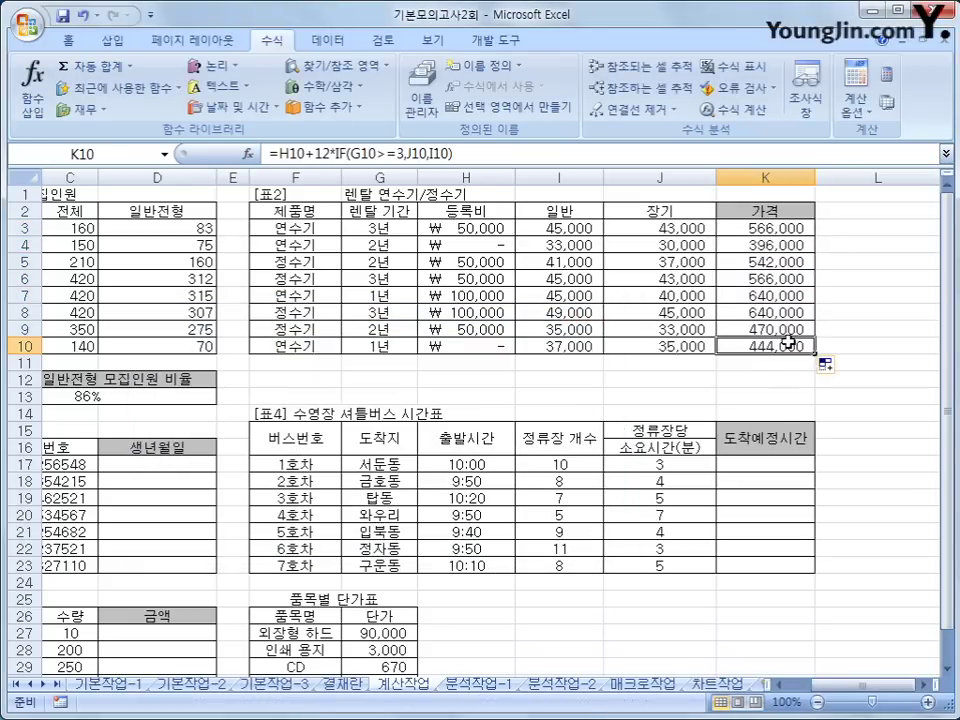
Insert the DATE function from the 날짜 및 시간 category into the first 생년월일 cell, D17, of 표3
scroll(600, 514, left, 2)
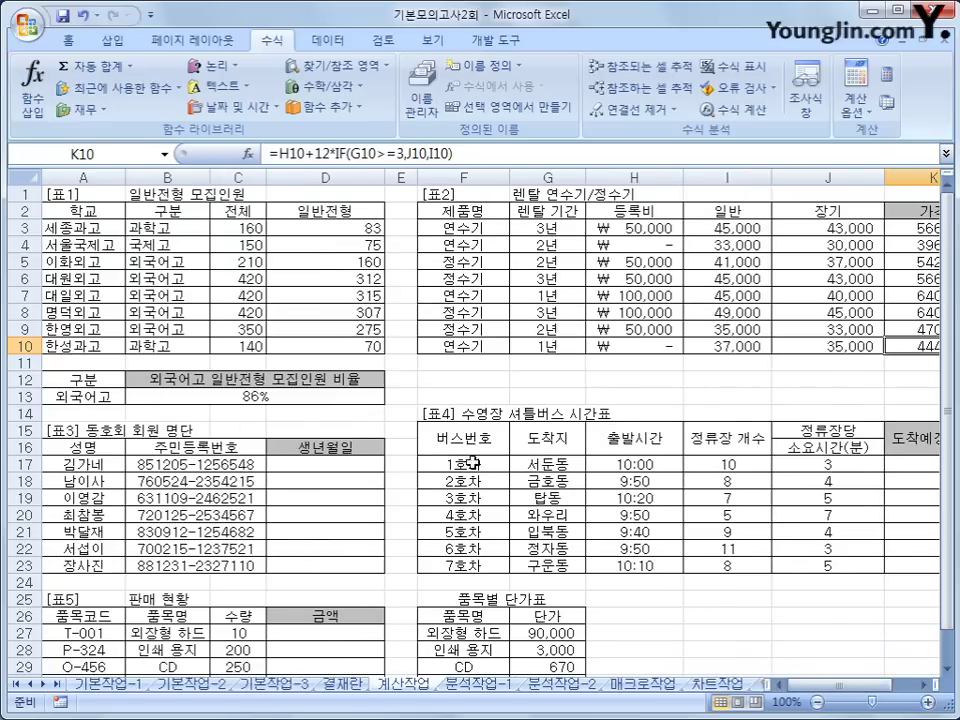
scroll(470, 463, down, 3)
click(330, 313)
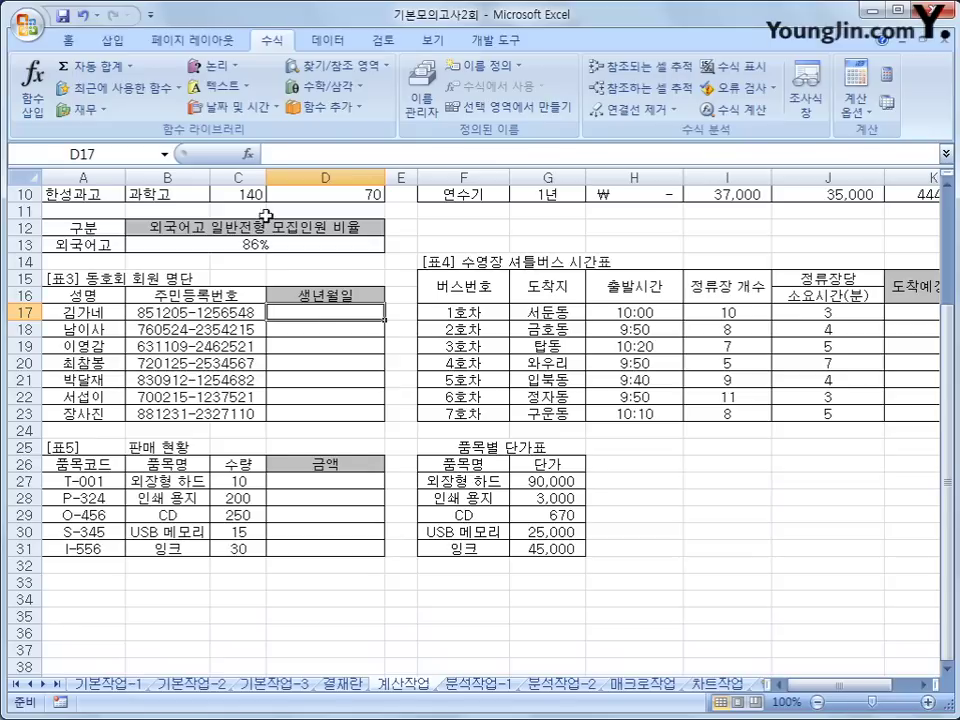
click(266, 107)
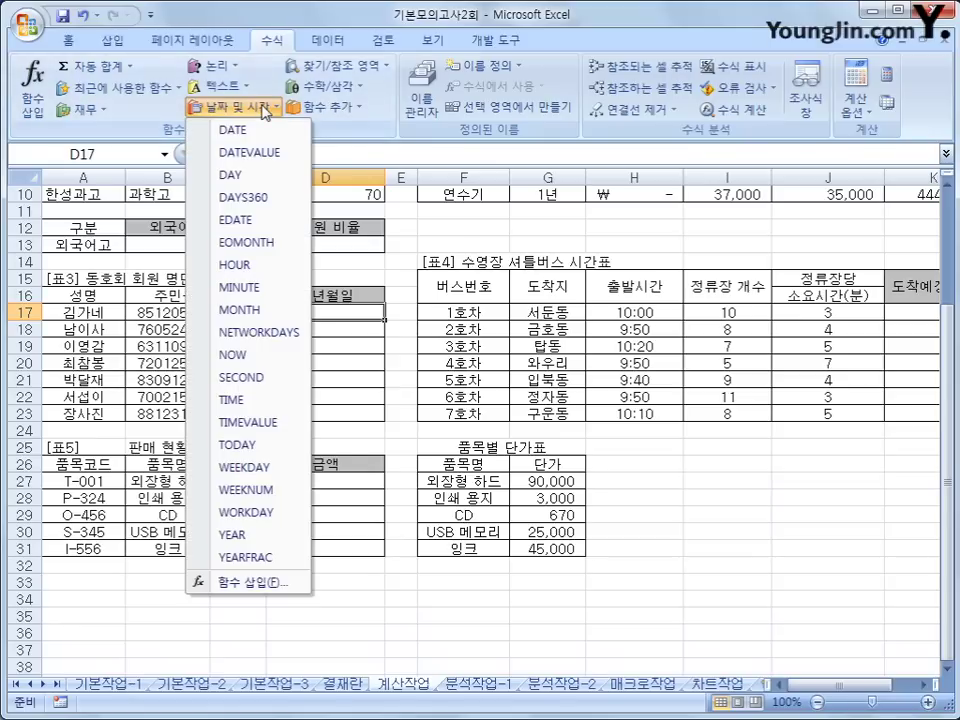
click(270, 134)
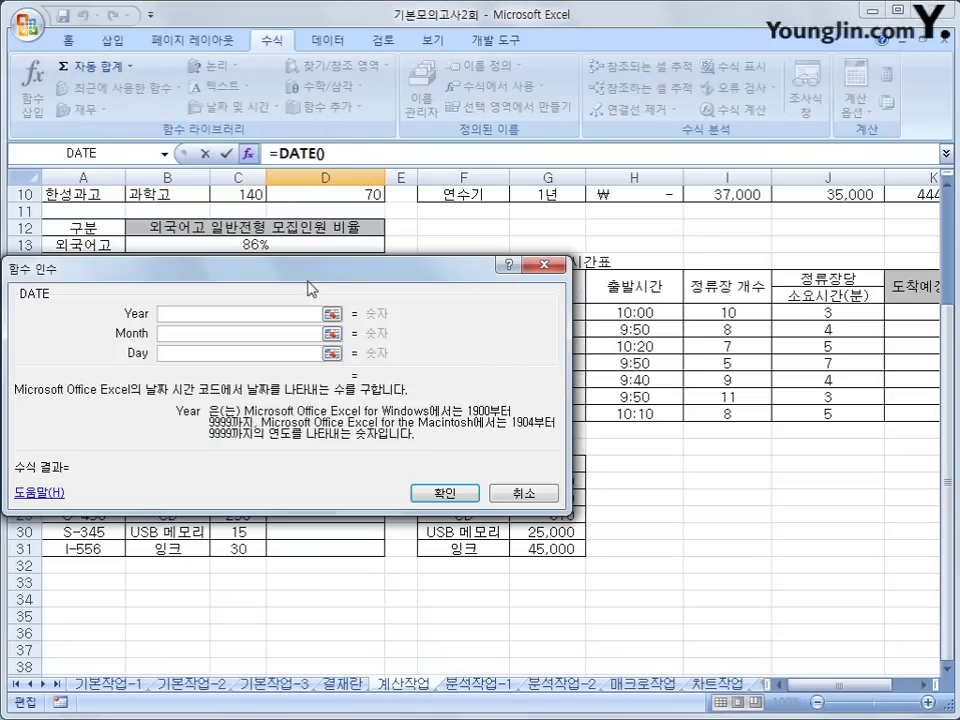
drag(311, 284, 622, 252)
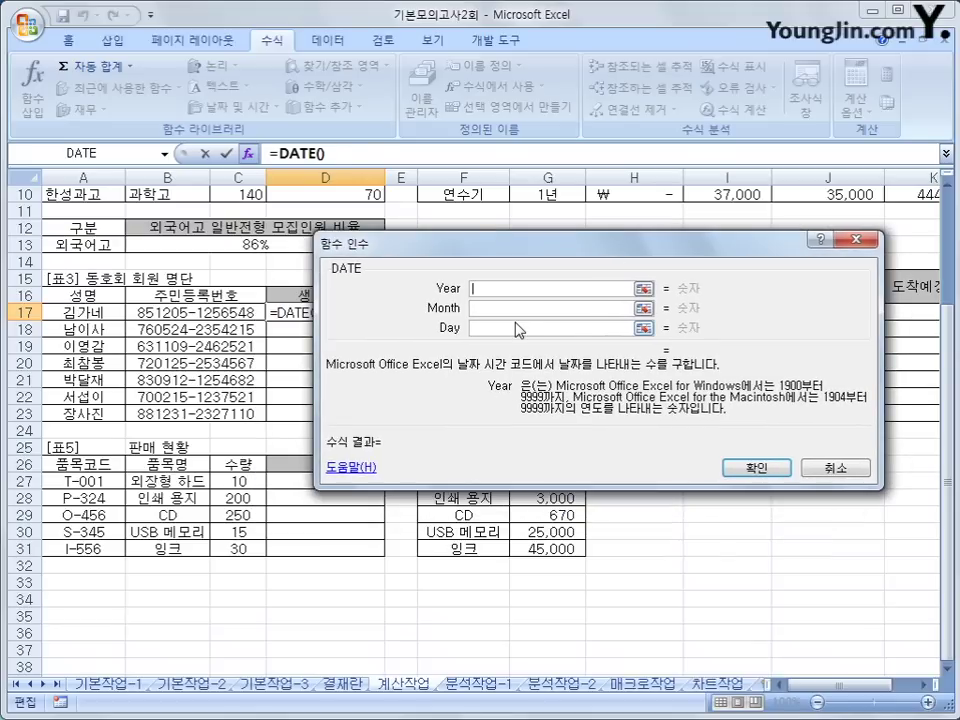
Set the Year argument of the DATE function in D17 to mid(B17,1,2)
text(mid()
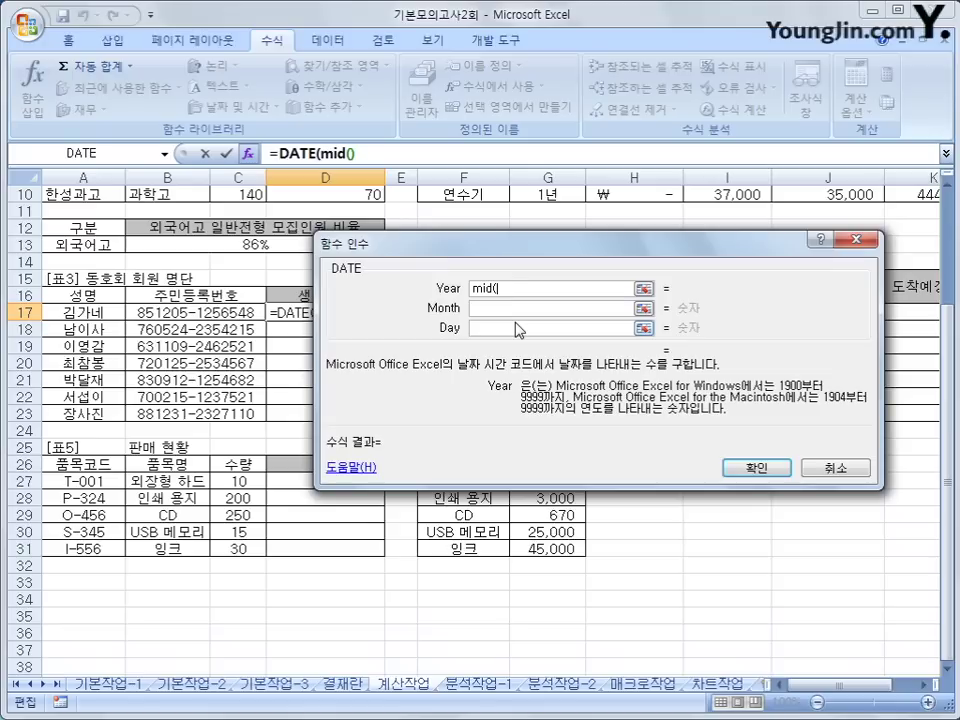
click(230, 313)
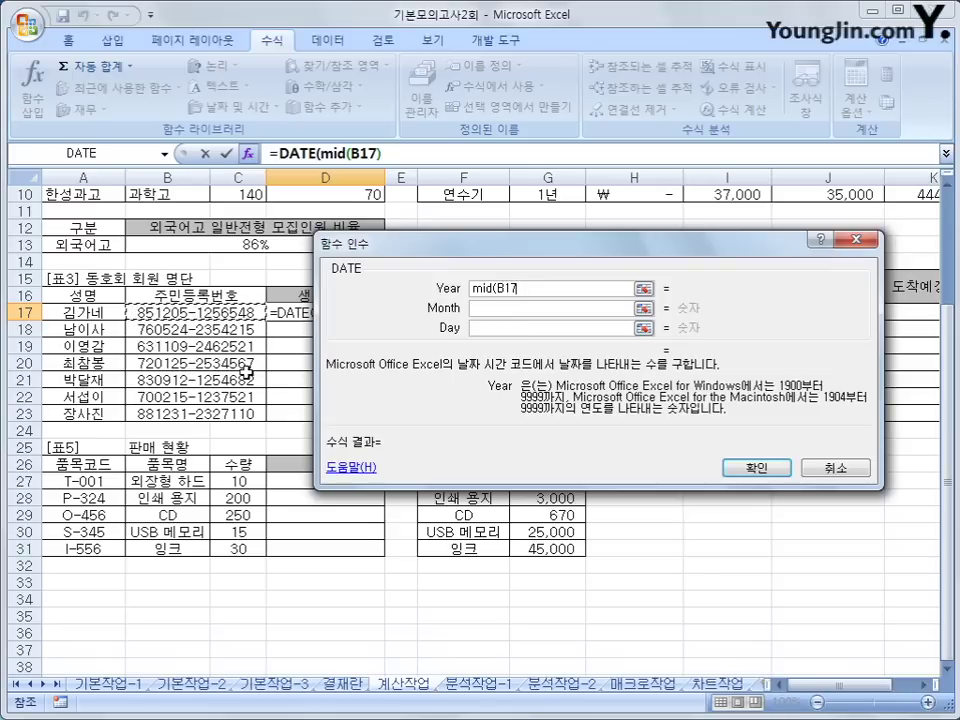
text(,1)
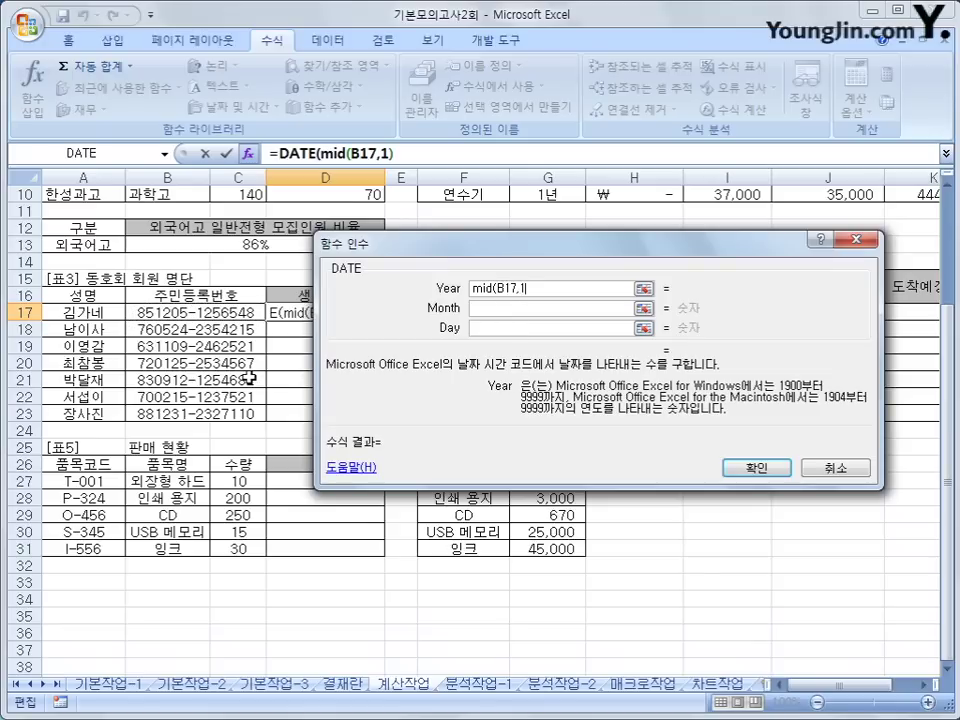
text(,2))
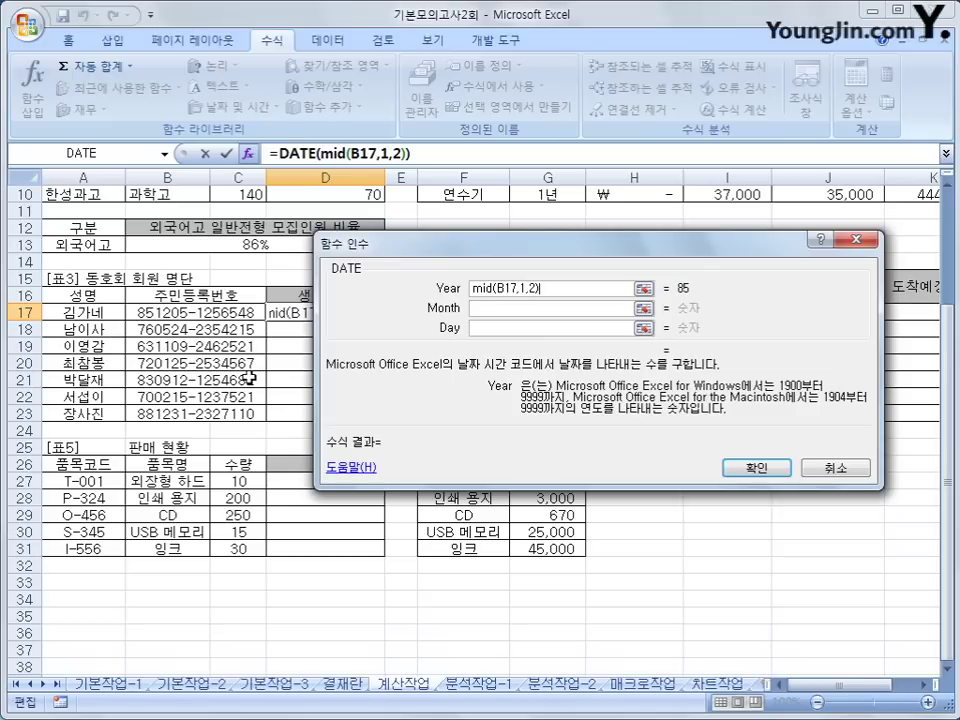
Set the Month argument of the DATE function to mid(B17,3,2)
click(492, 310)
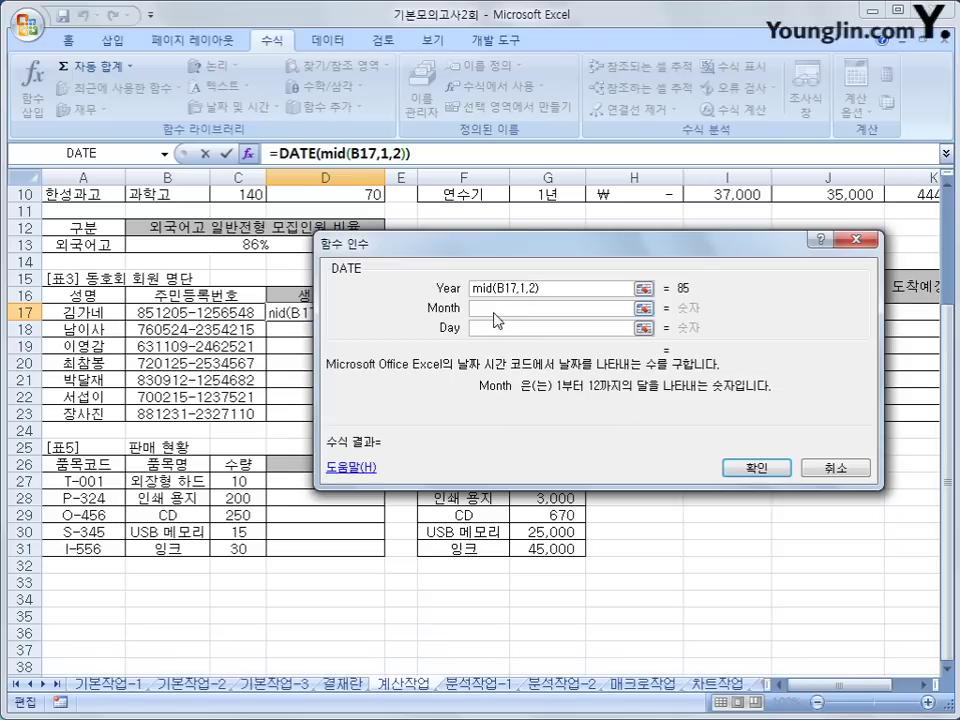
text(mid()
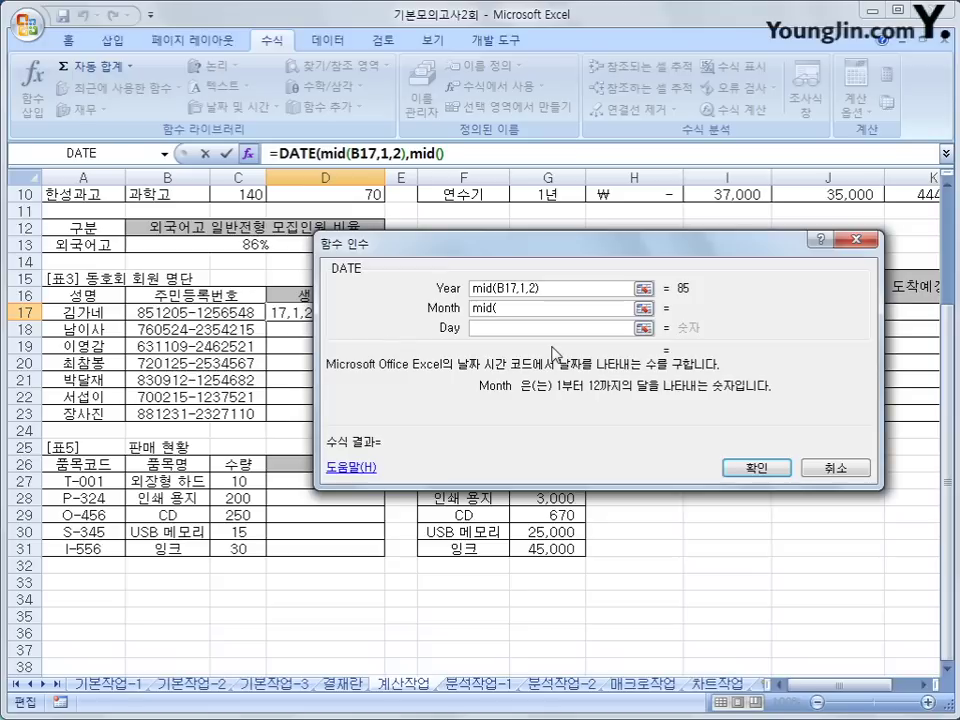
click(239, 311)
text(,)
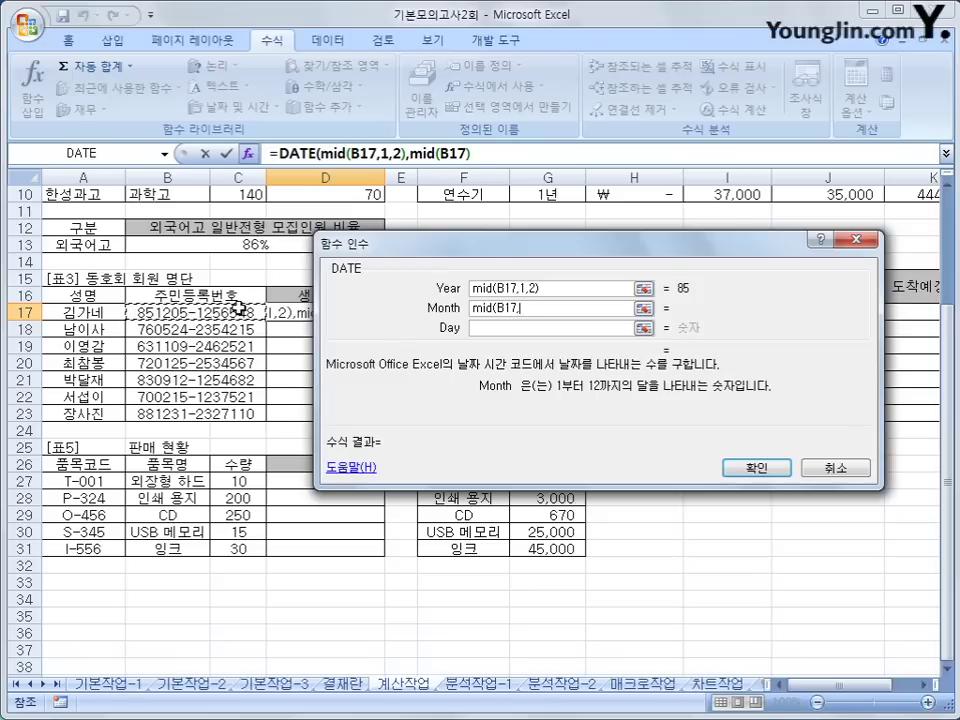
text(3,2))
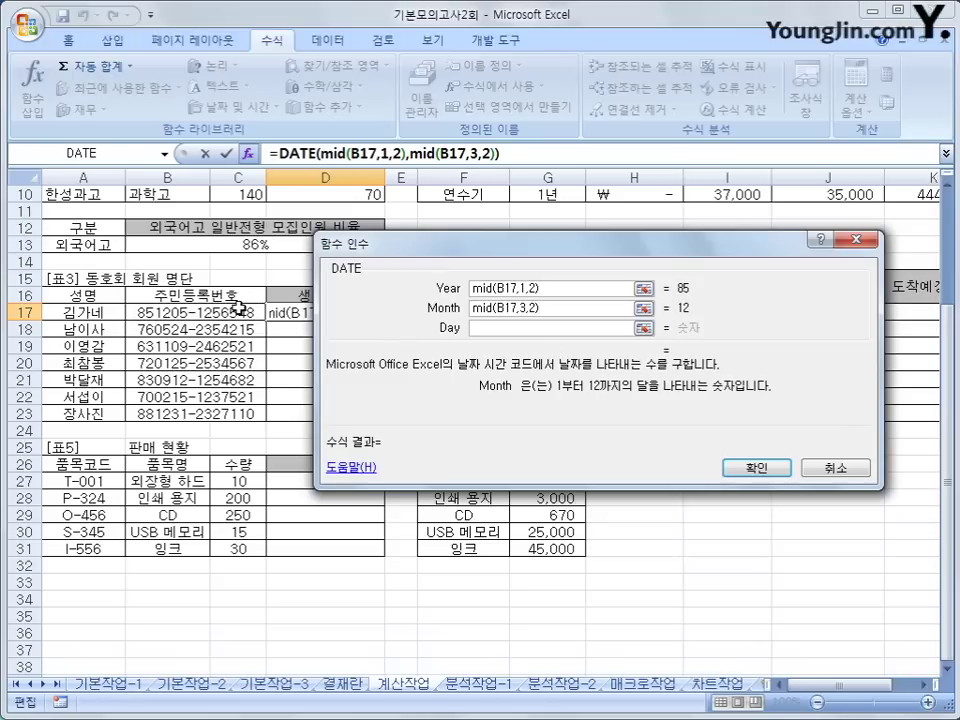
Set the Day argument of the DATE function to mid(B17,5,2) and accept the function
click(489, 330)
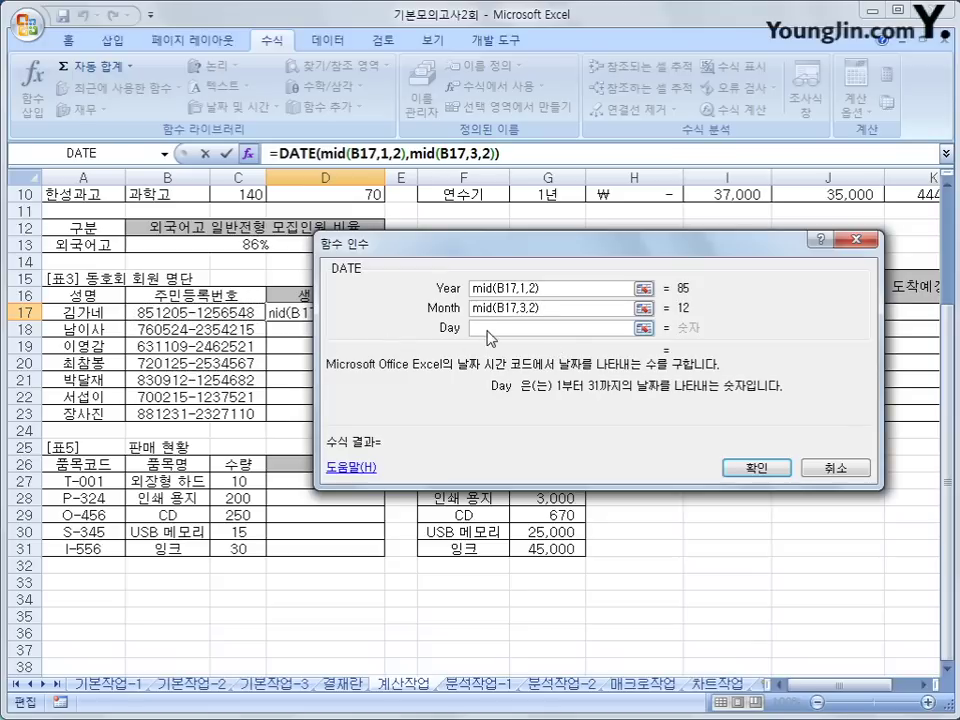
text(mid9)
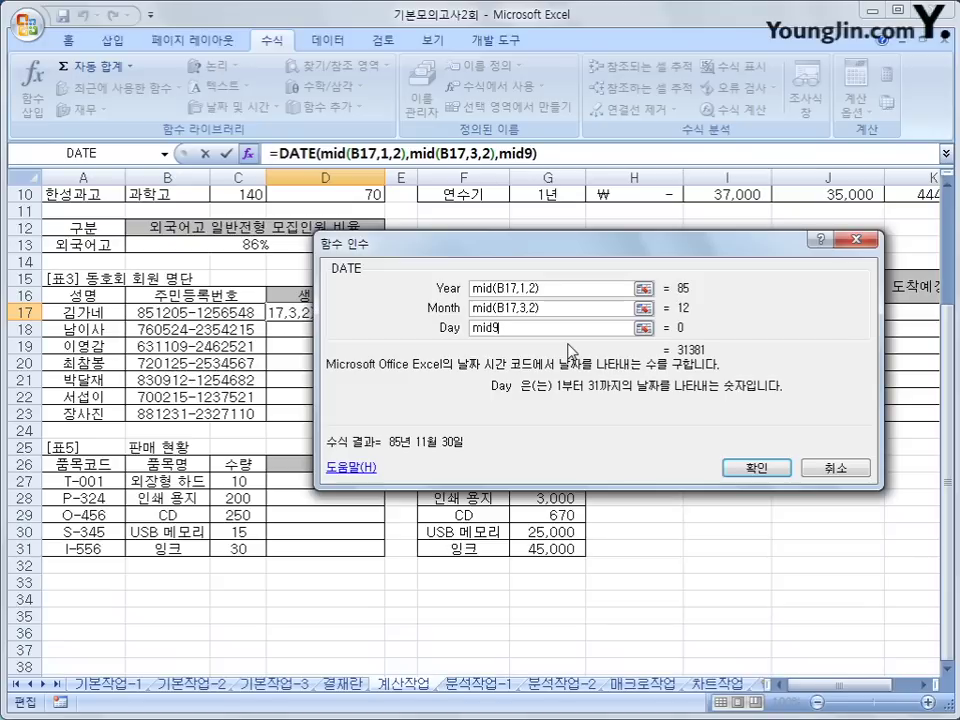
key(BackSpace)
text(()
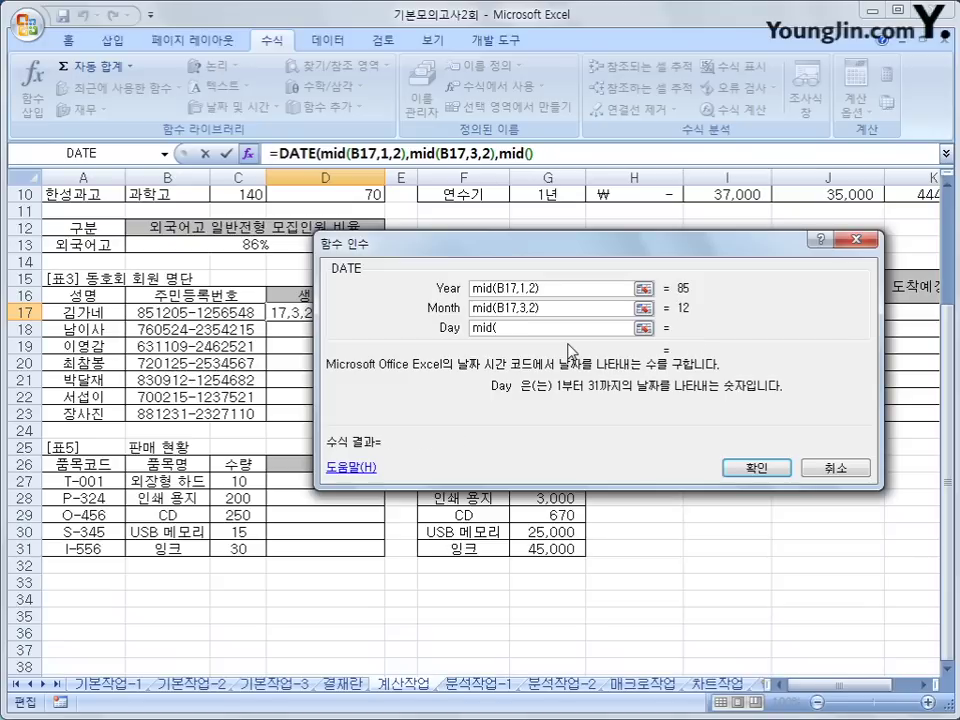
click(219, 312)
text(,)
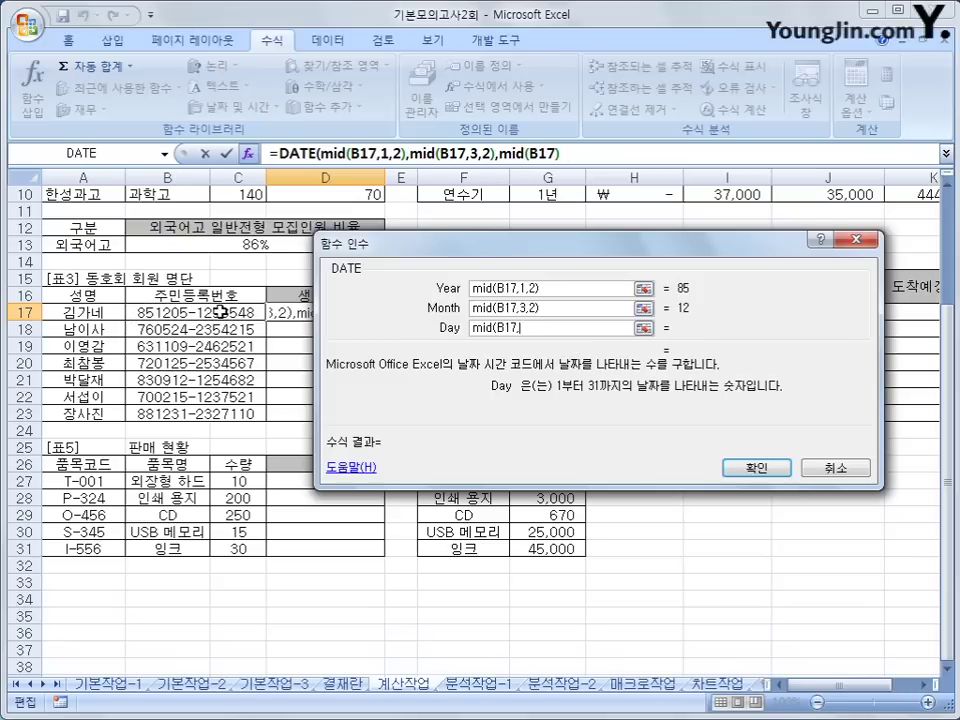
text(5,2))
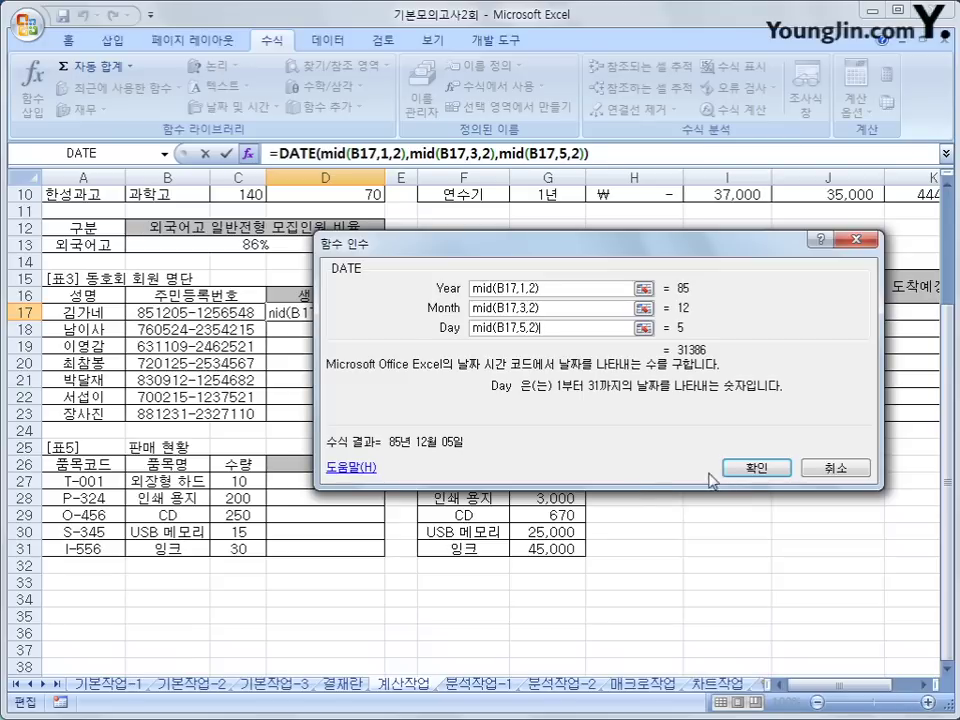
click(742, 467)
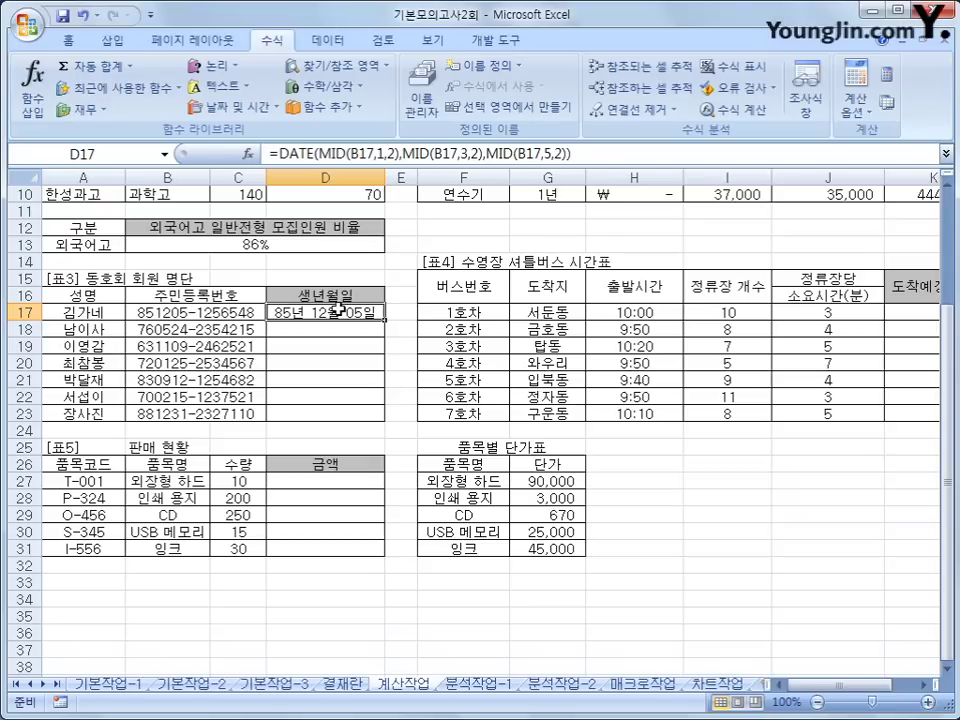
Fill the D17 formula down to D23 and check the custom number format of the 생년월일 cells
drag(385, 320, 386, 424)
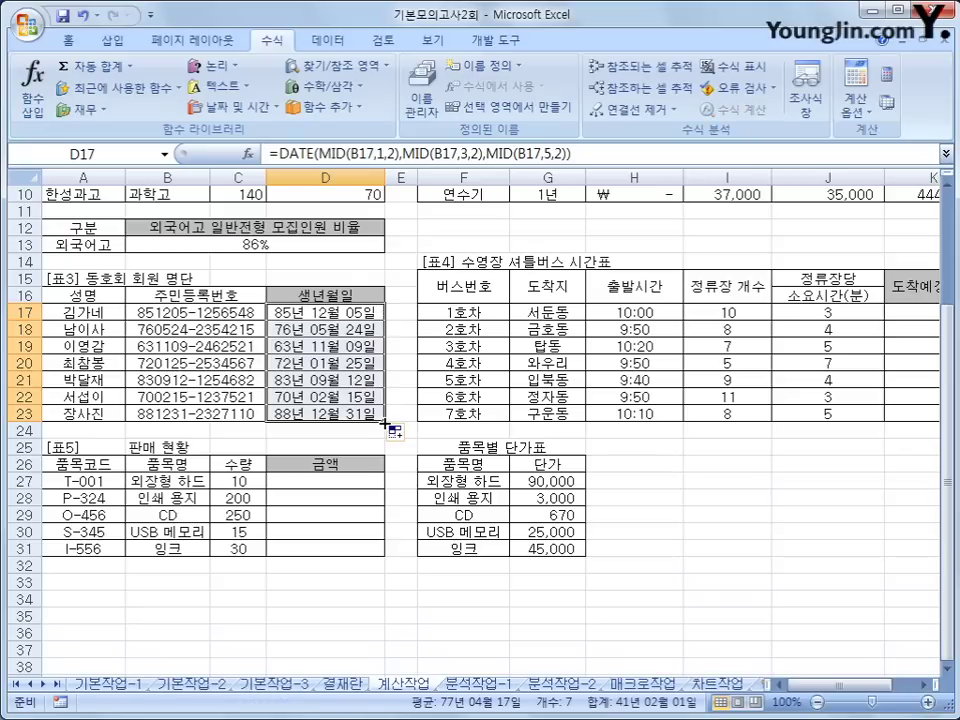
right_click(355, 313)
click(433, 551)
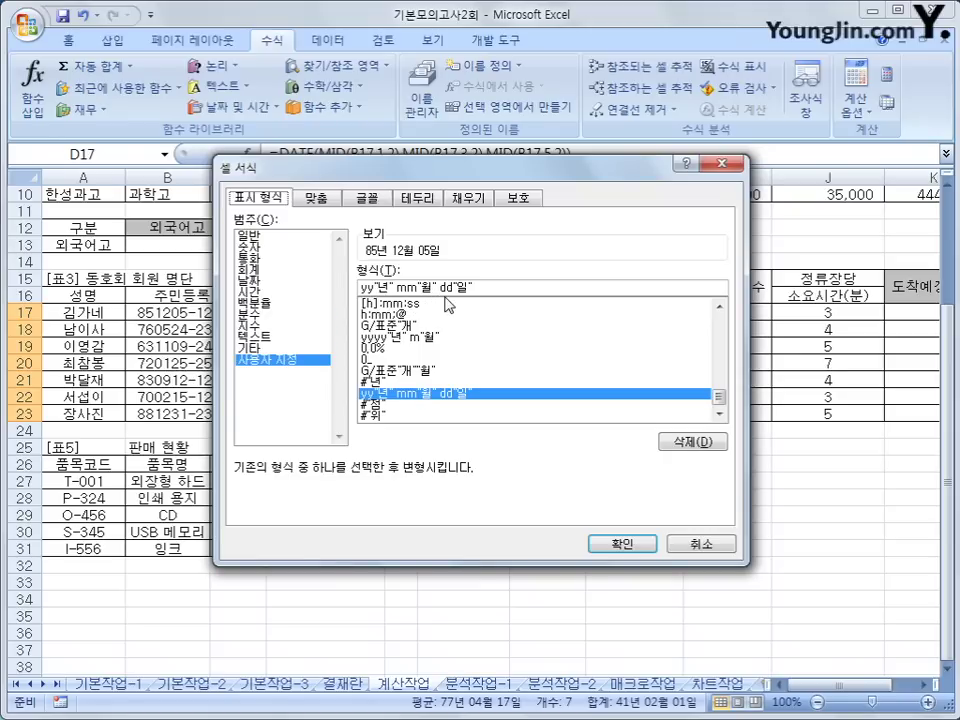
click(600, 546)
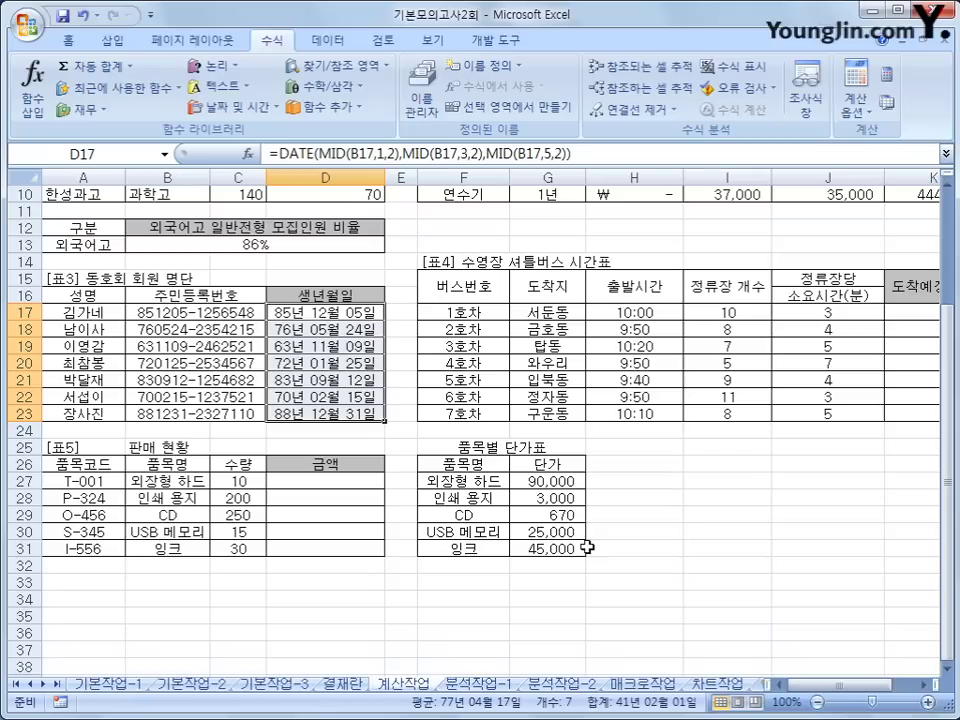
Select the first 도착예정시간 cell, K17, of 표4
click(921, 313)
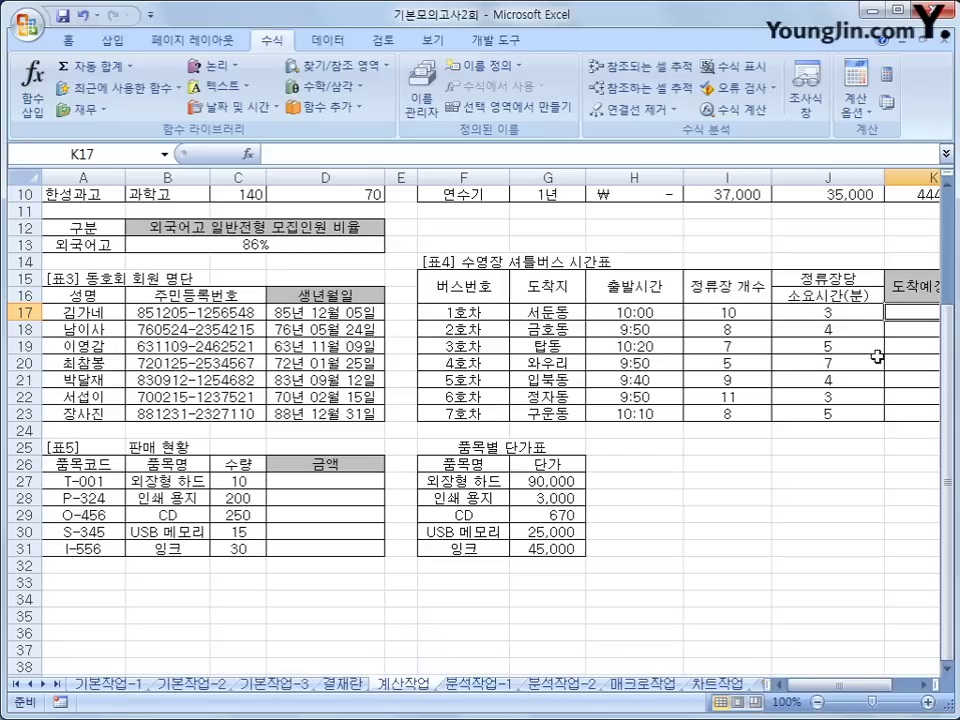
click(925, 686)
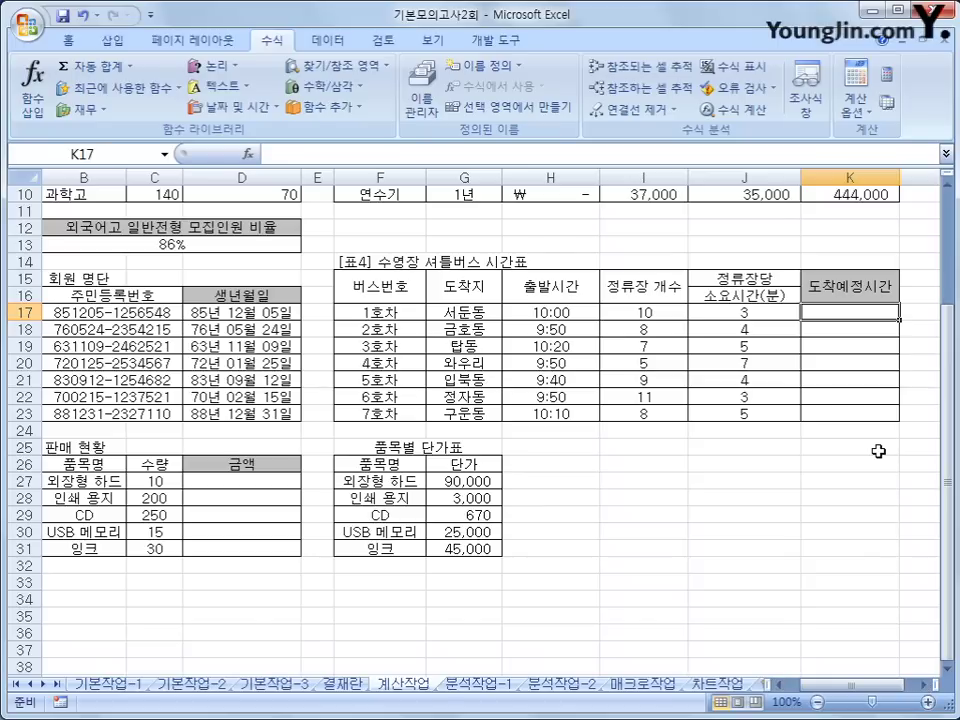
text(=)
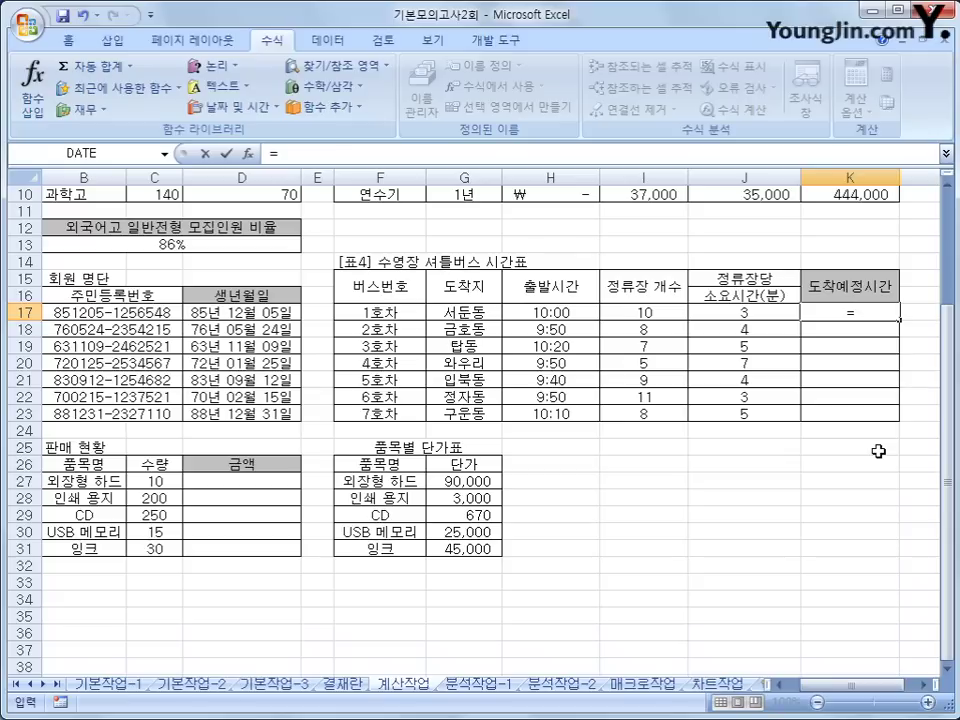
click(580, 313)
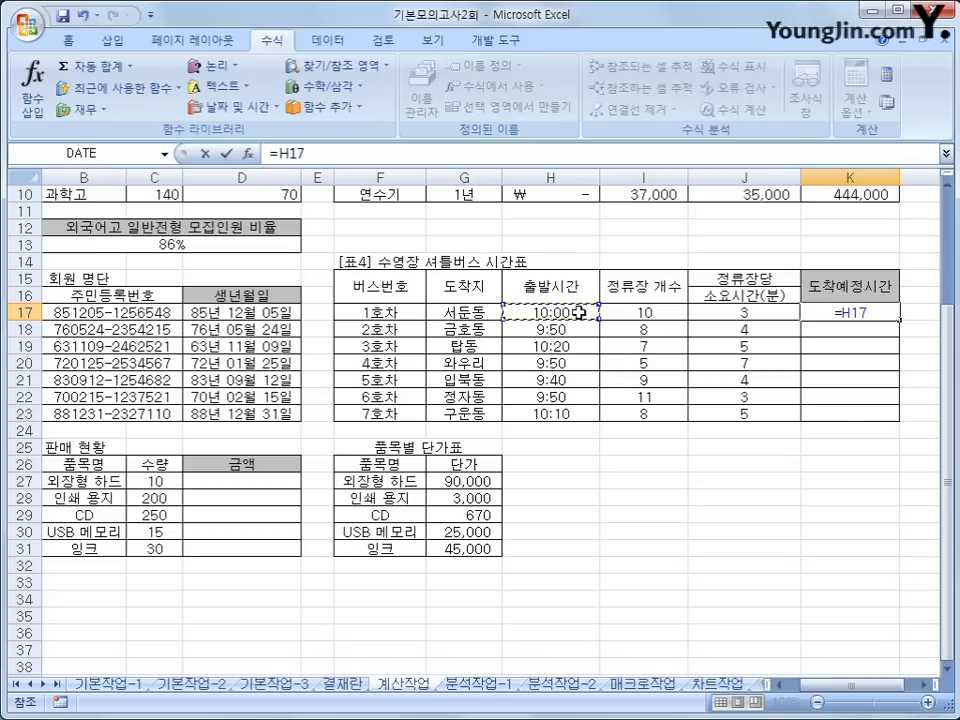
text(+)
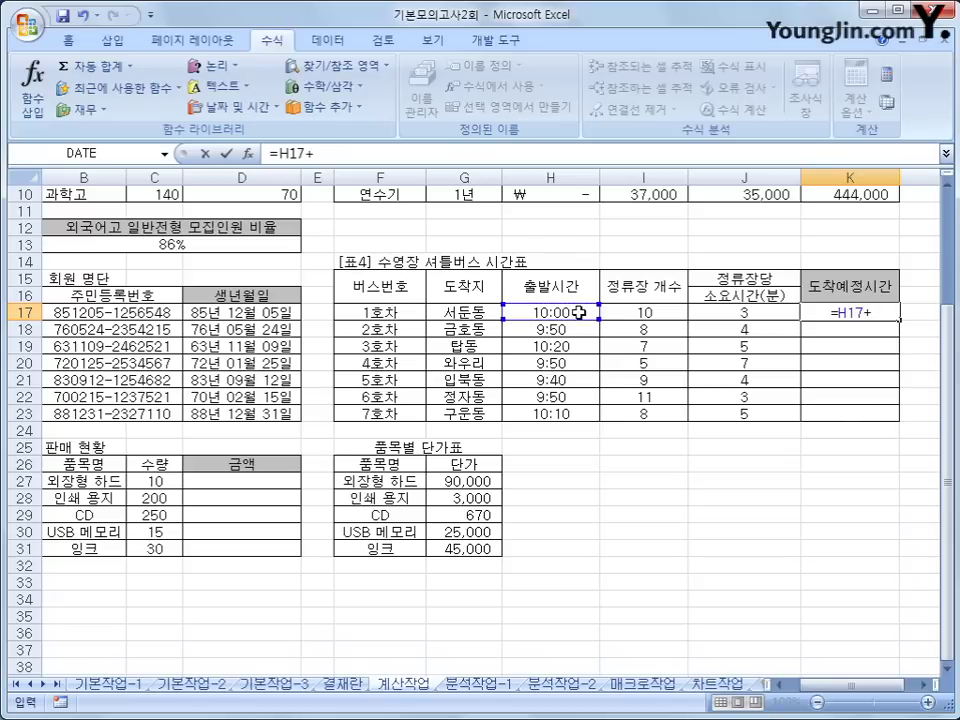
click(617, 313)
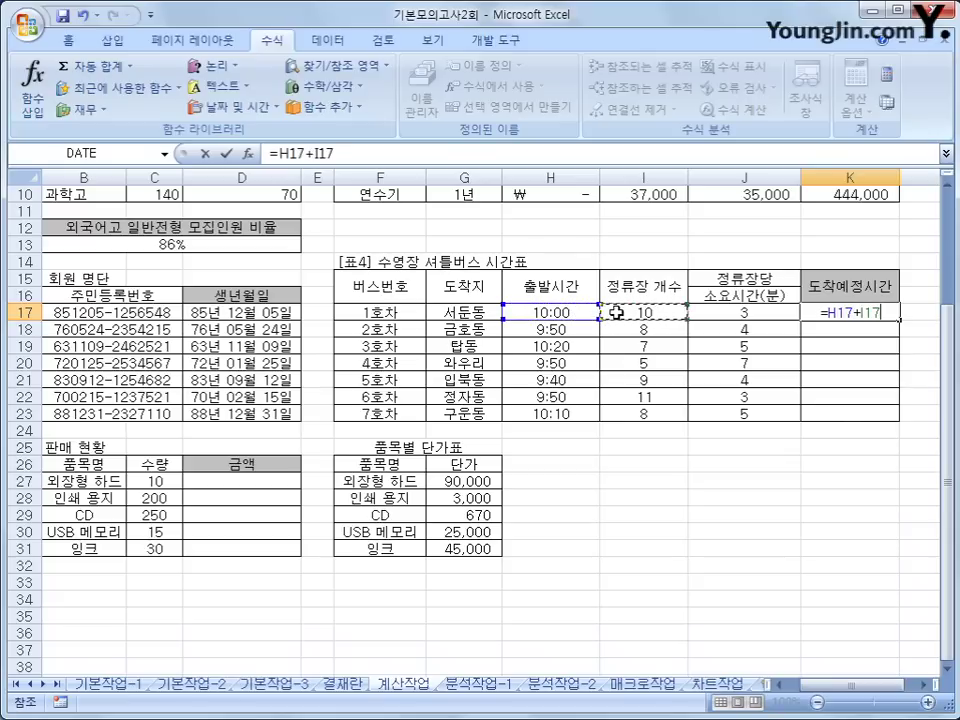
text(*)
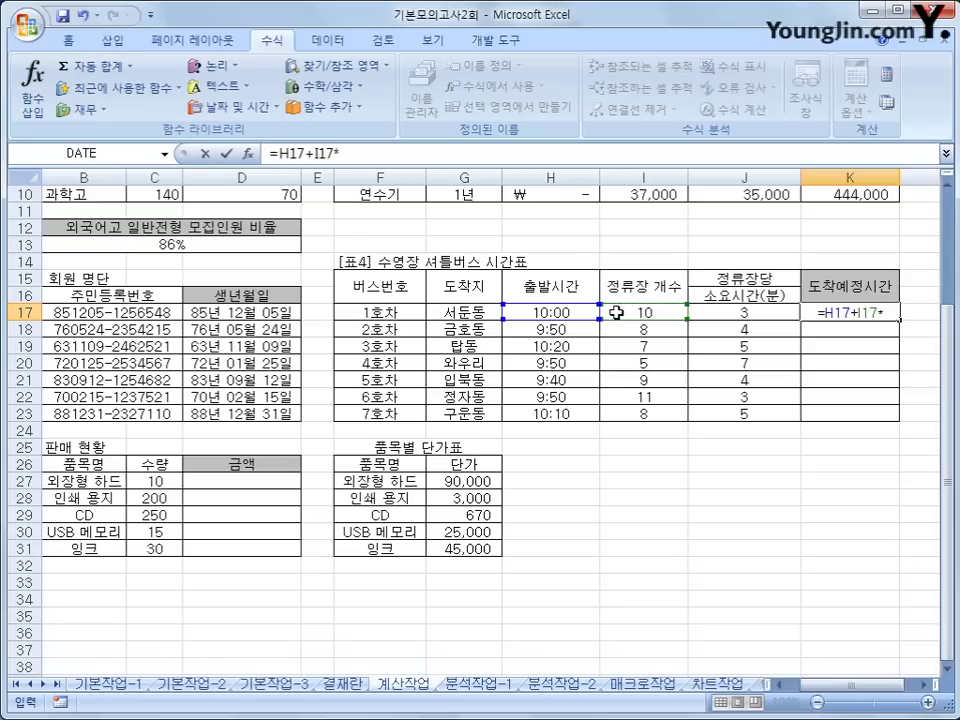
click(778, 313)
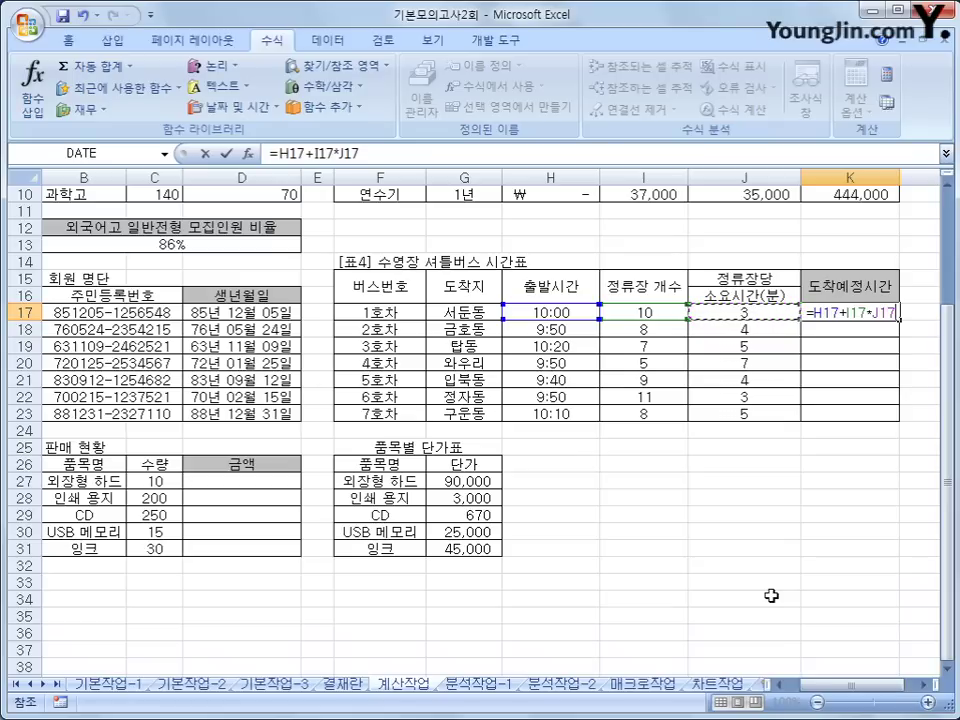
key(Escape)
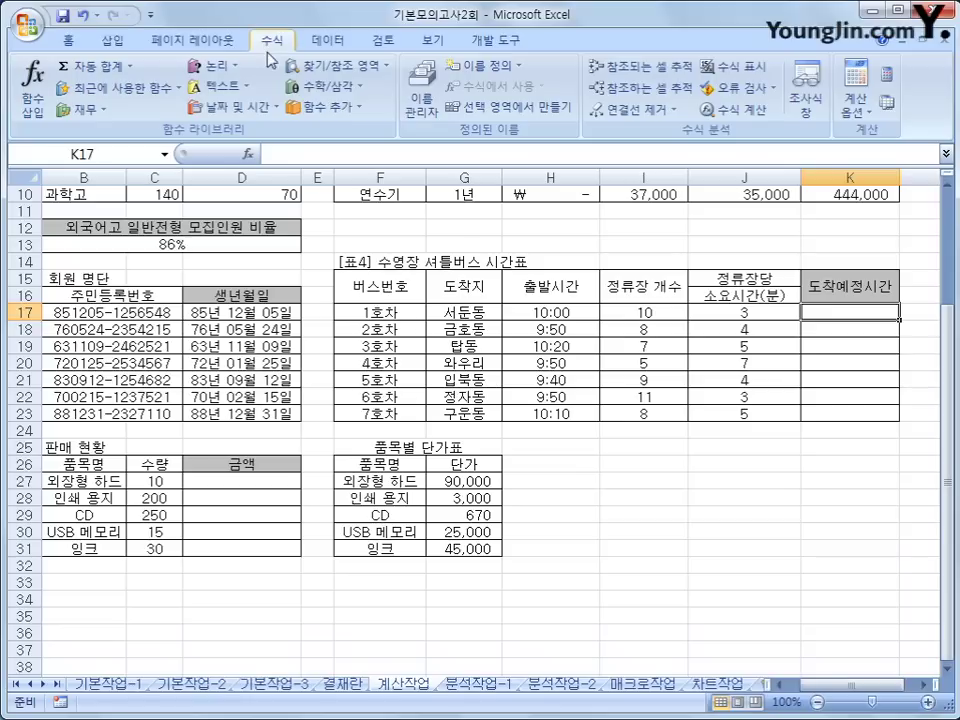
Insert the TIME function from the 날짜 및 시간 category into K17 and set its Hour argument to hour(H17)
click(256, 113)
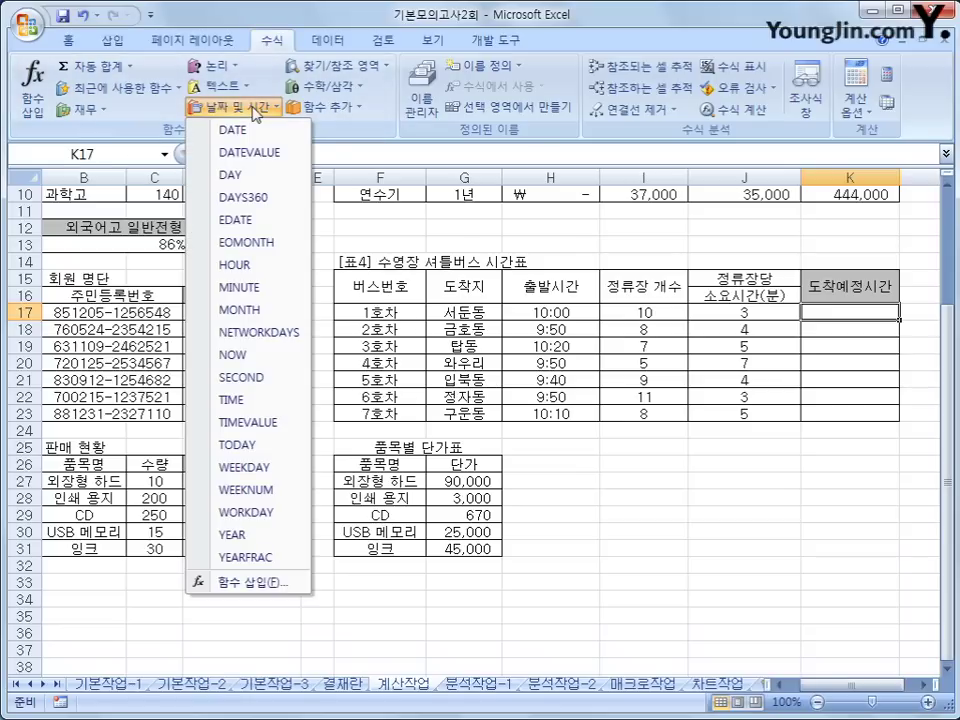
click(268, 414)
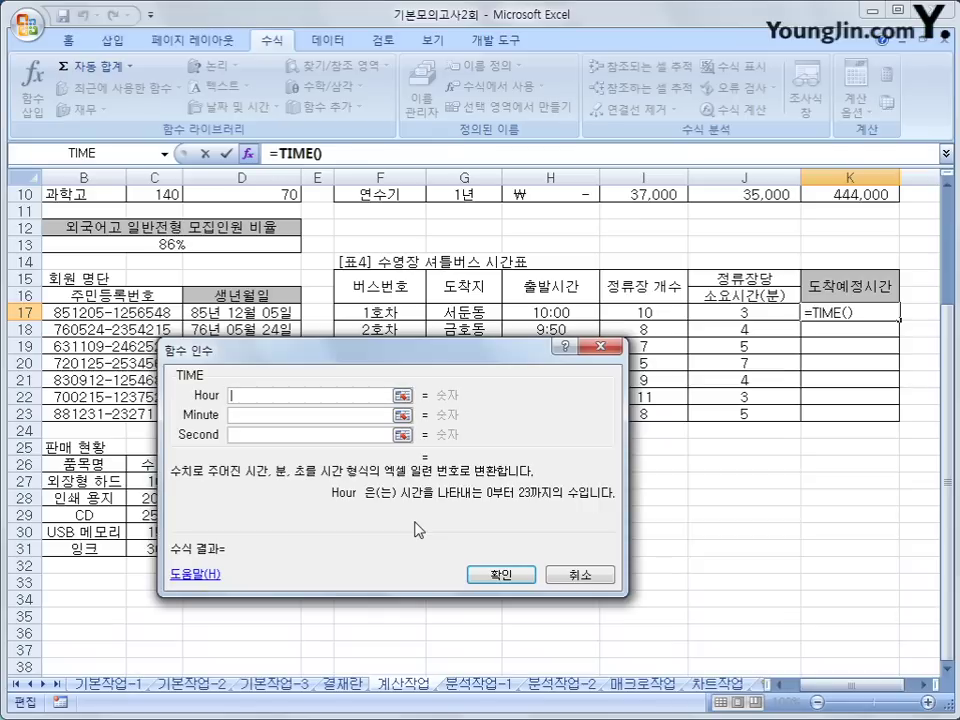
text(hour()
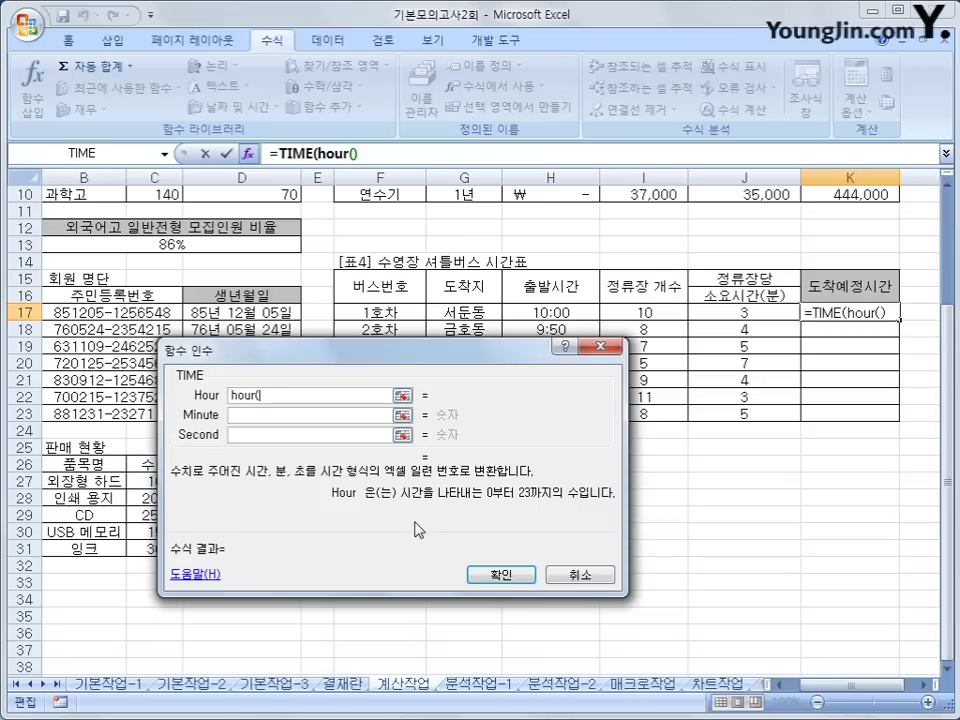
click(541, 313)
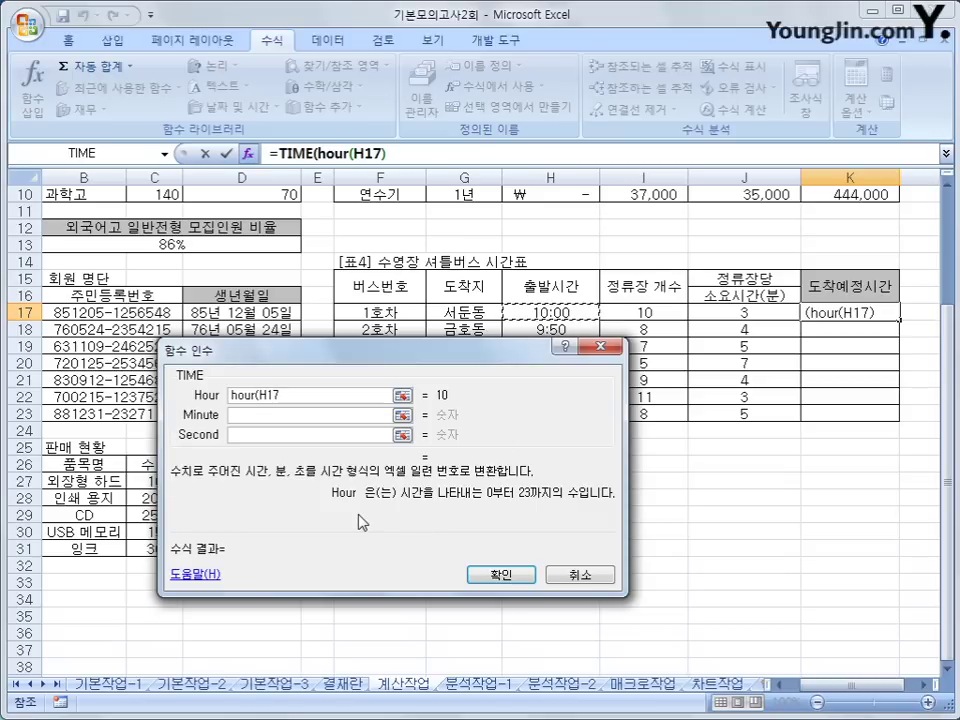
text())
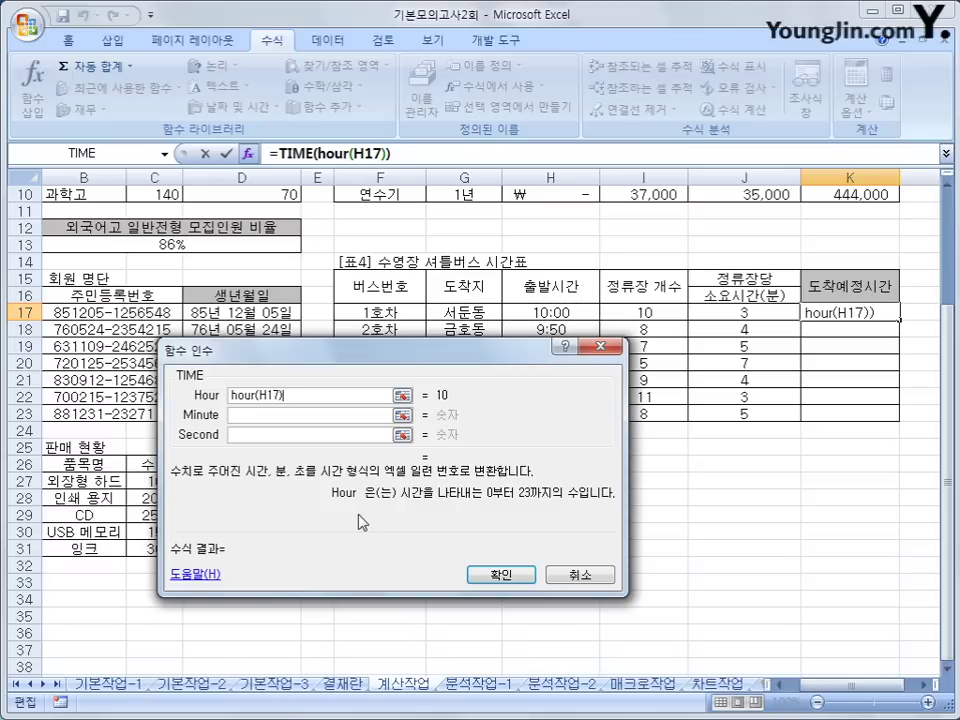
Set the Minute argument of the TIME function to minute(H17)+(I17*J17)
click(315, 415)
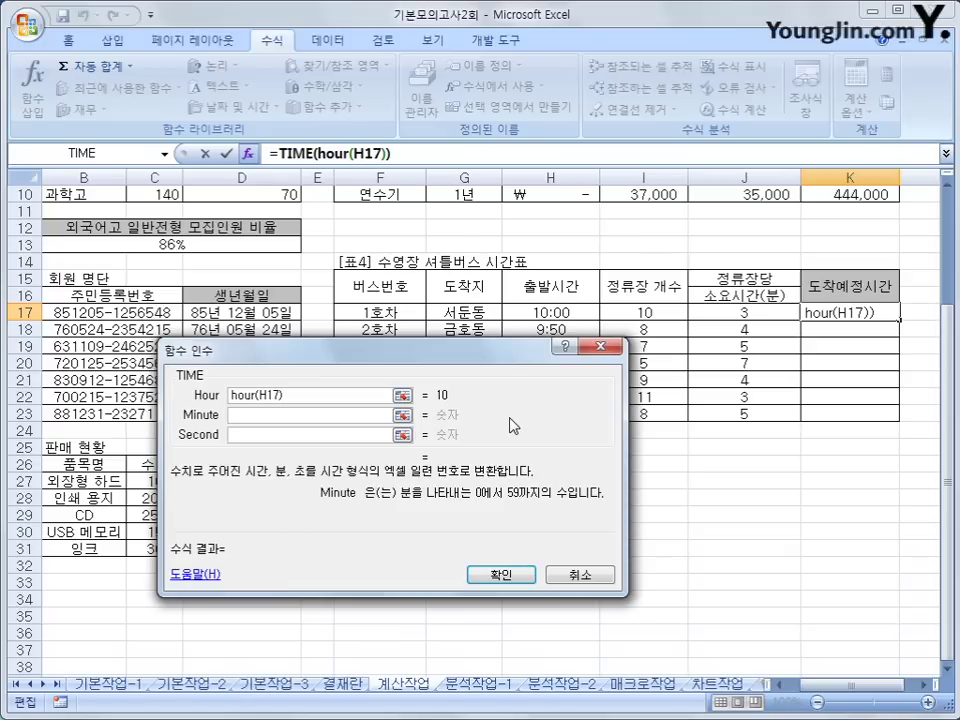
text(mi)
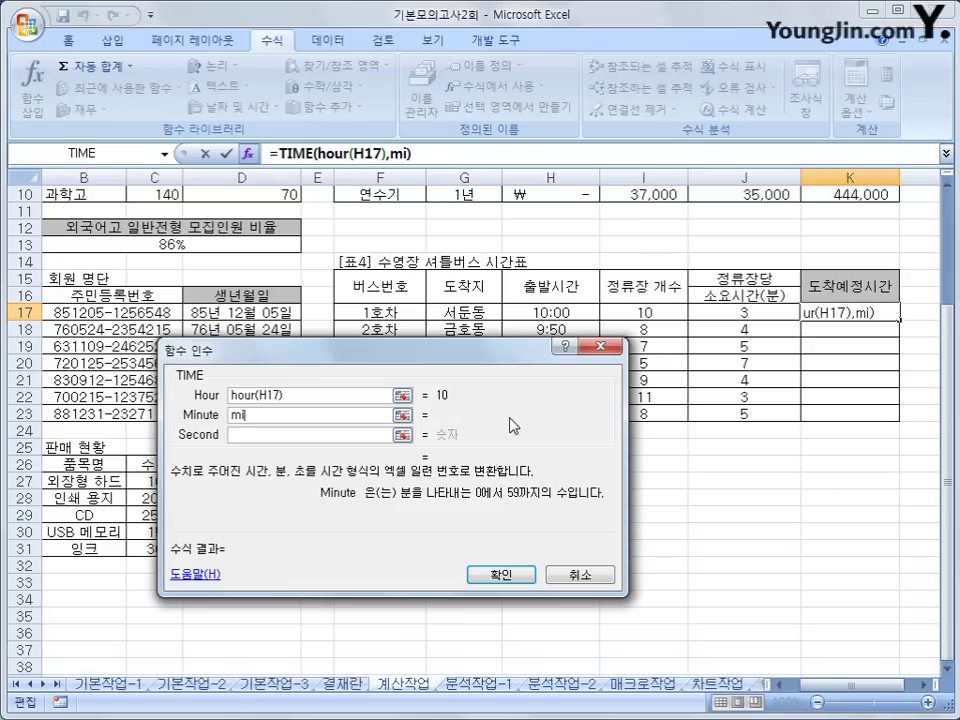
text(nute()
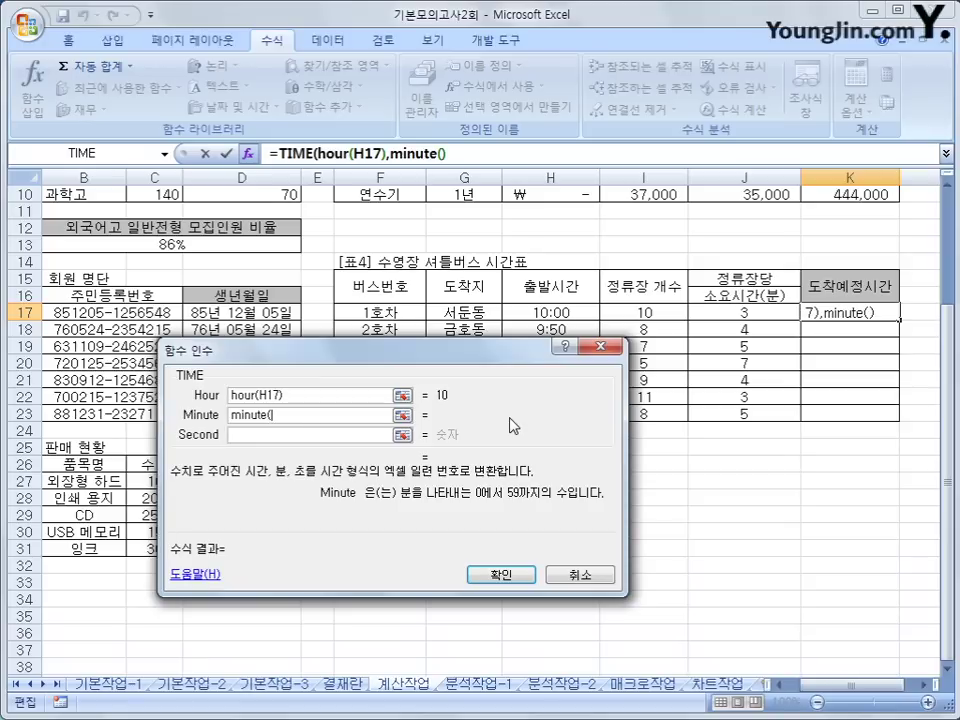
click(558, 313)
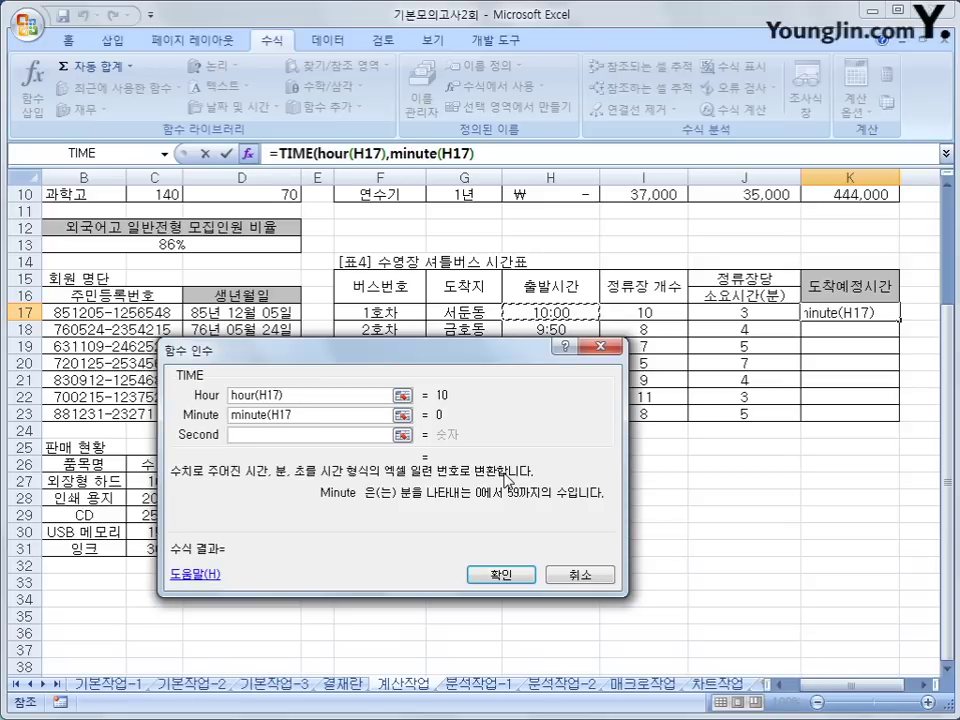
text())
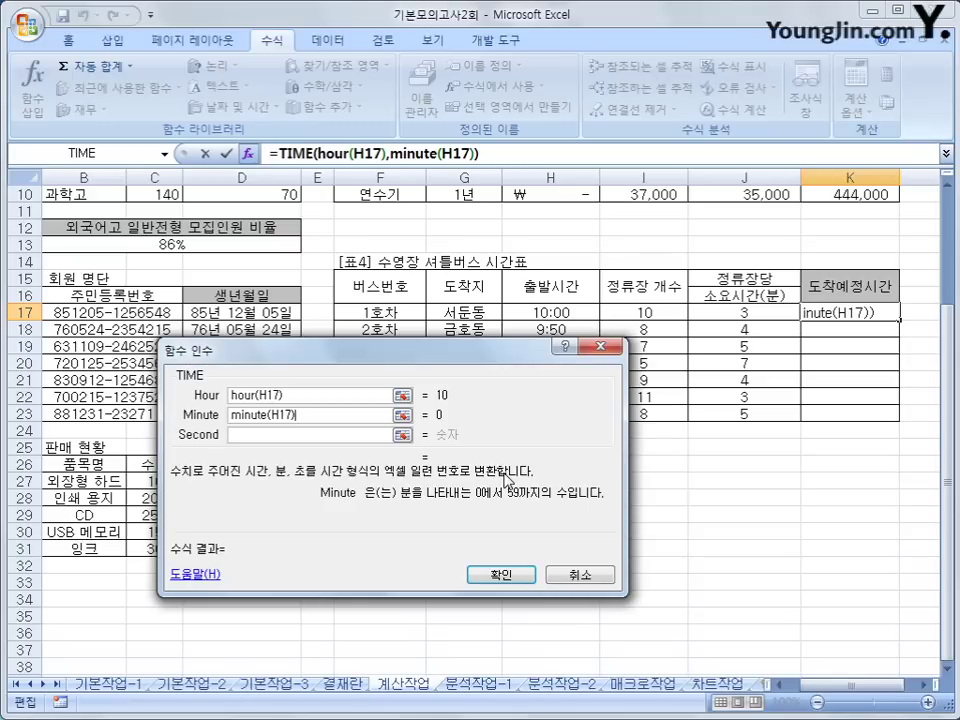
text(+)
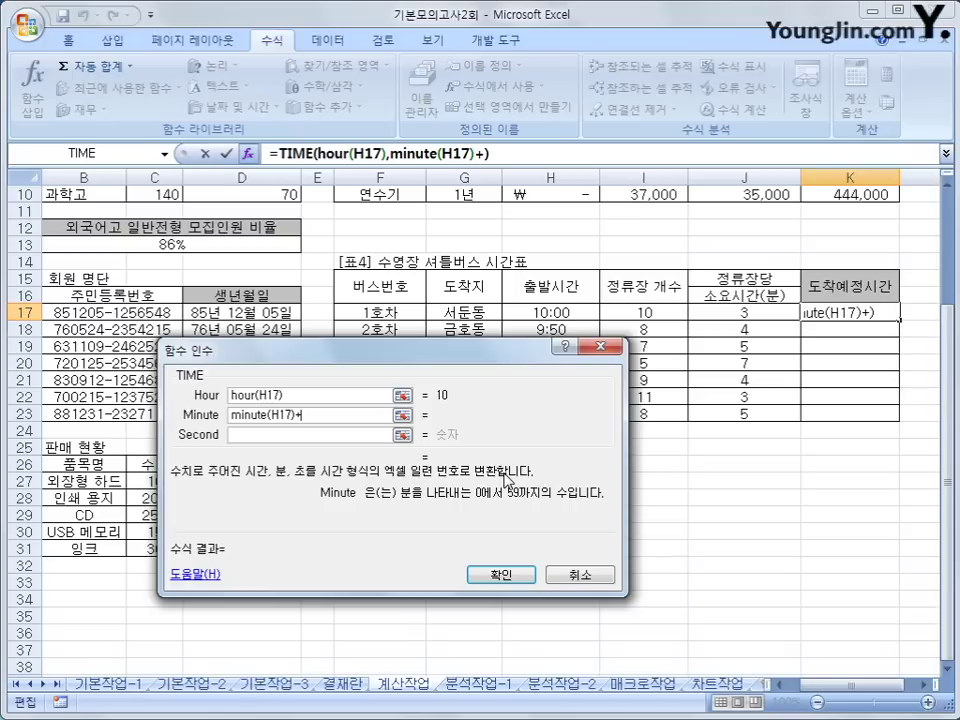
text(()
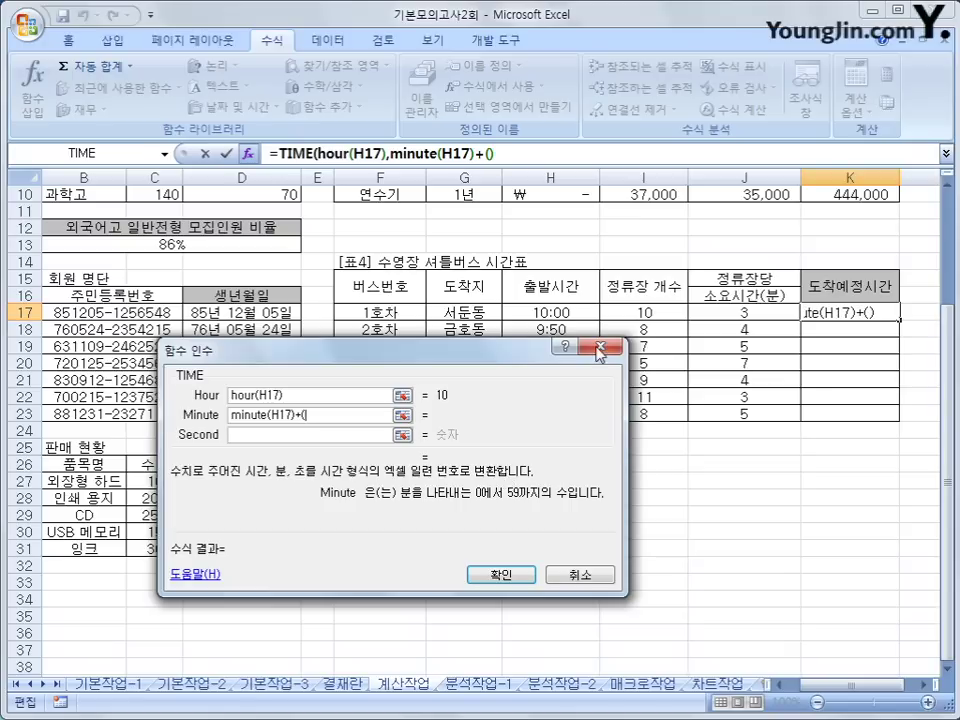
click(622, 311)
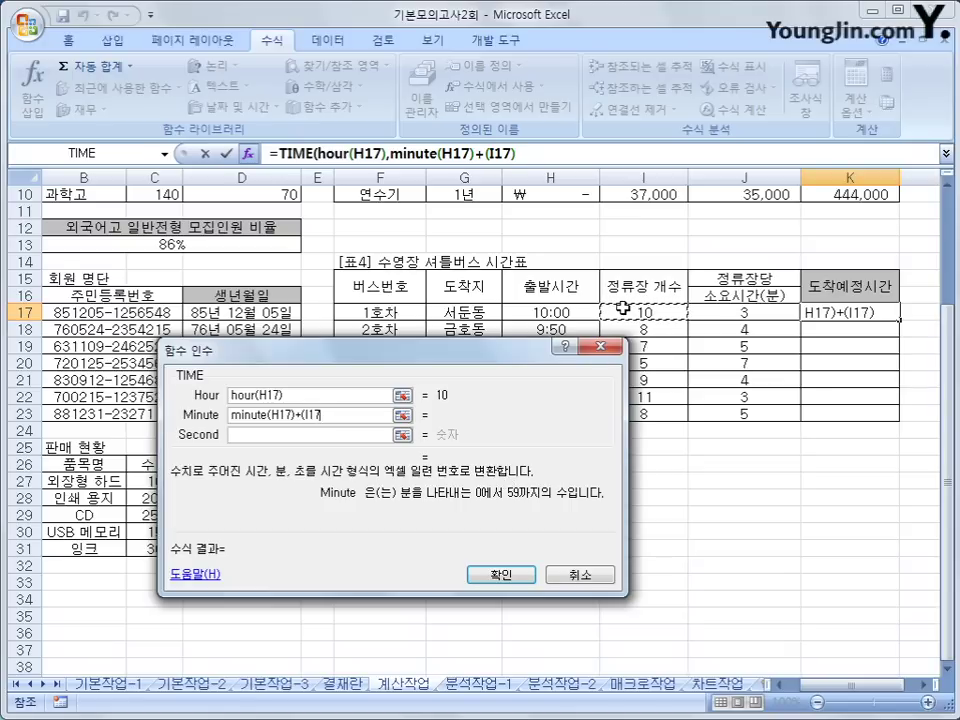
text(*)
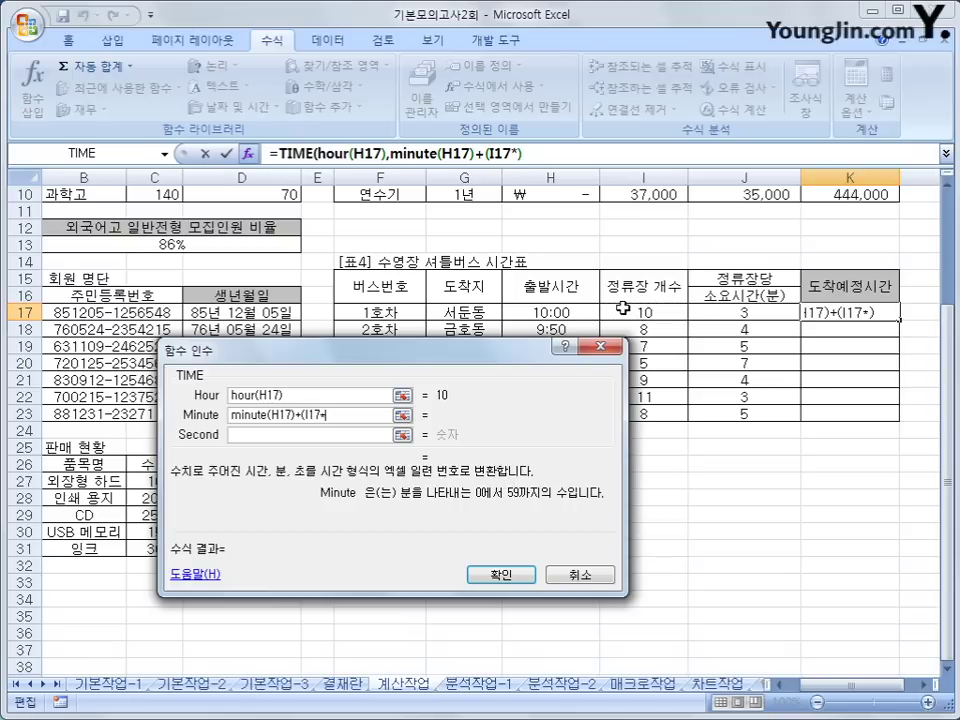
click(773, 313)
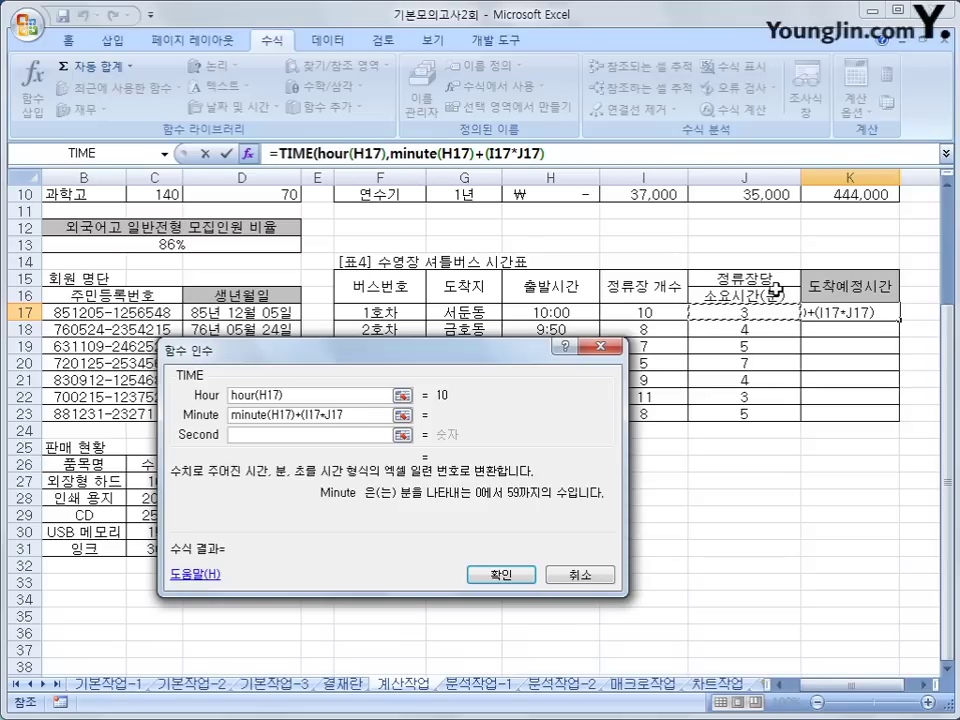
text())
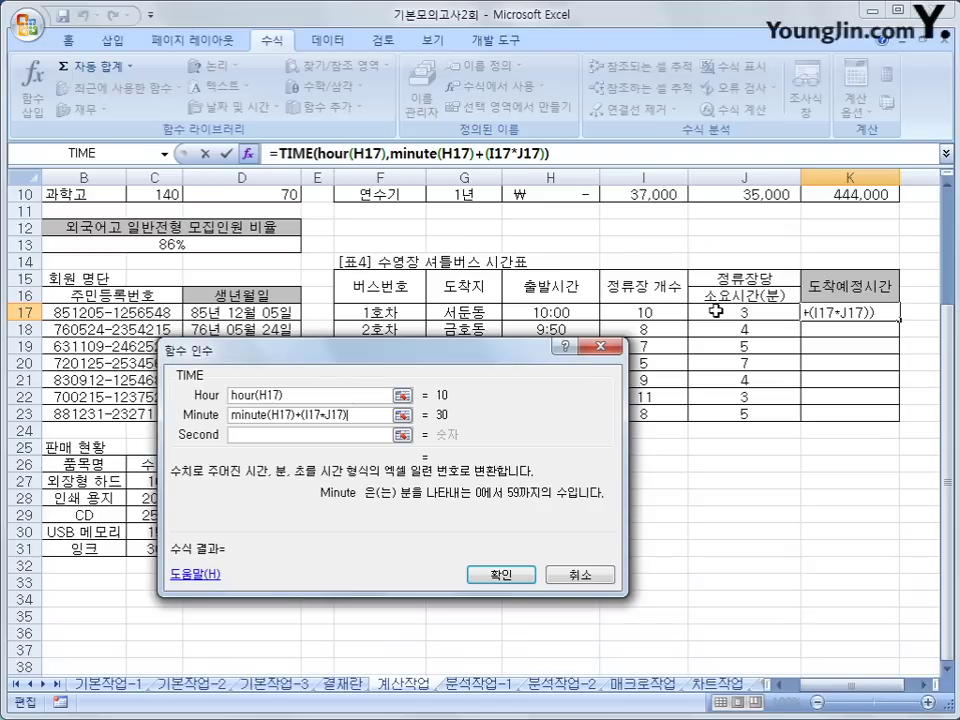
Complete the TIME function with a Second argument of 0 and fill the K17 formula down to K23
click(303, 436)
text(0)
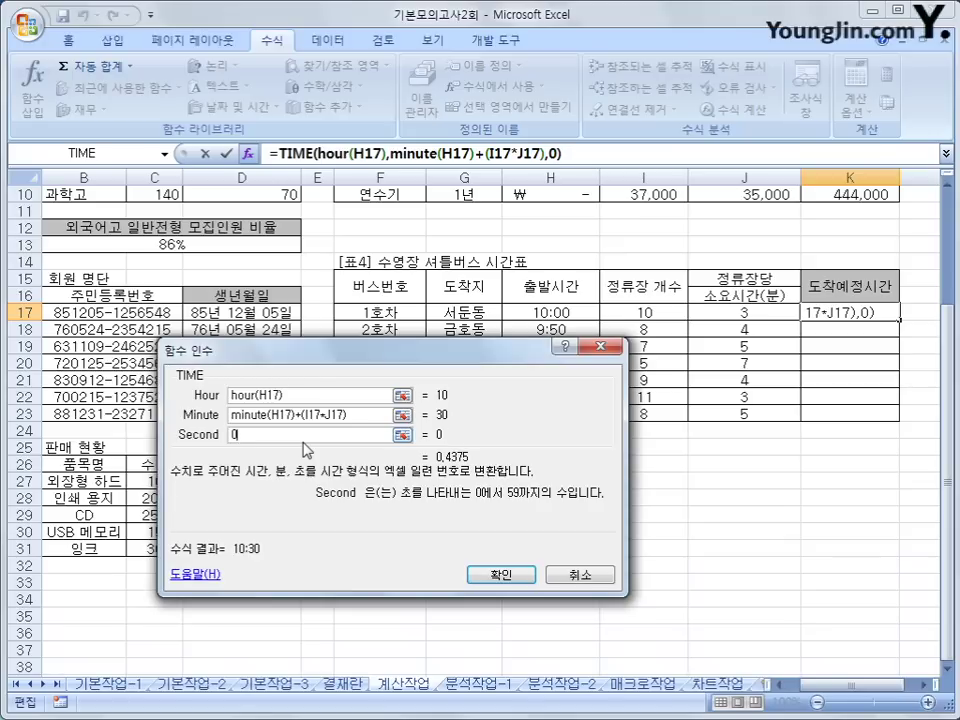
click(498, 574)
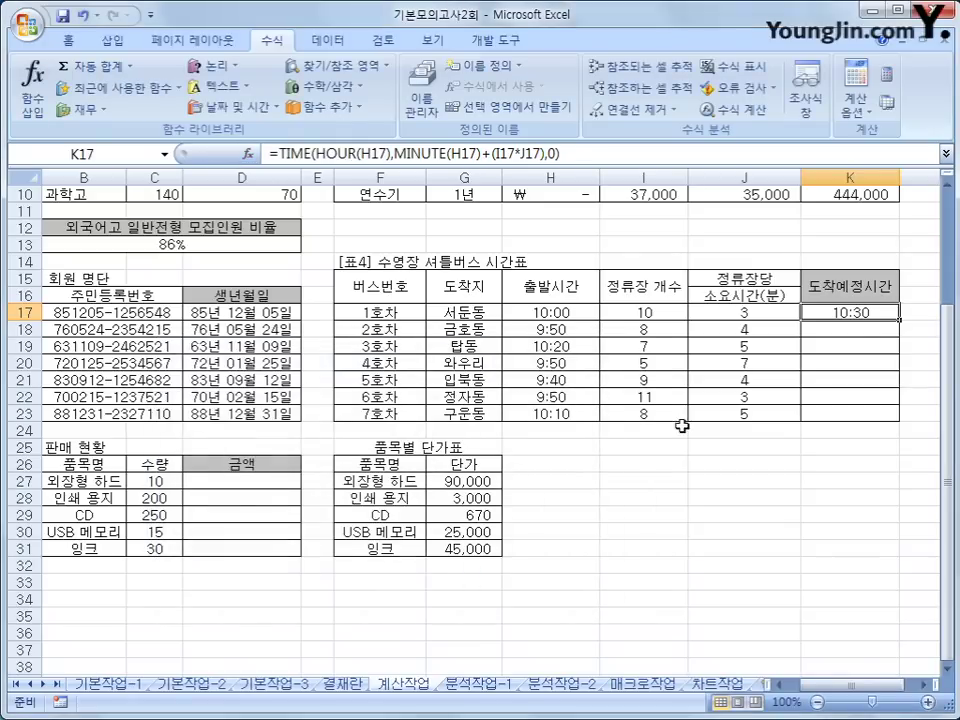
drag(900, 320, 900, 421)
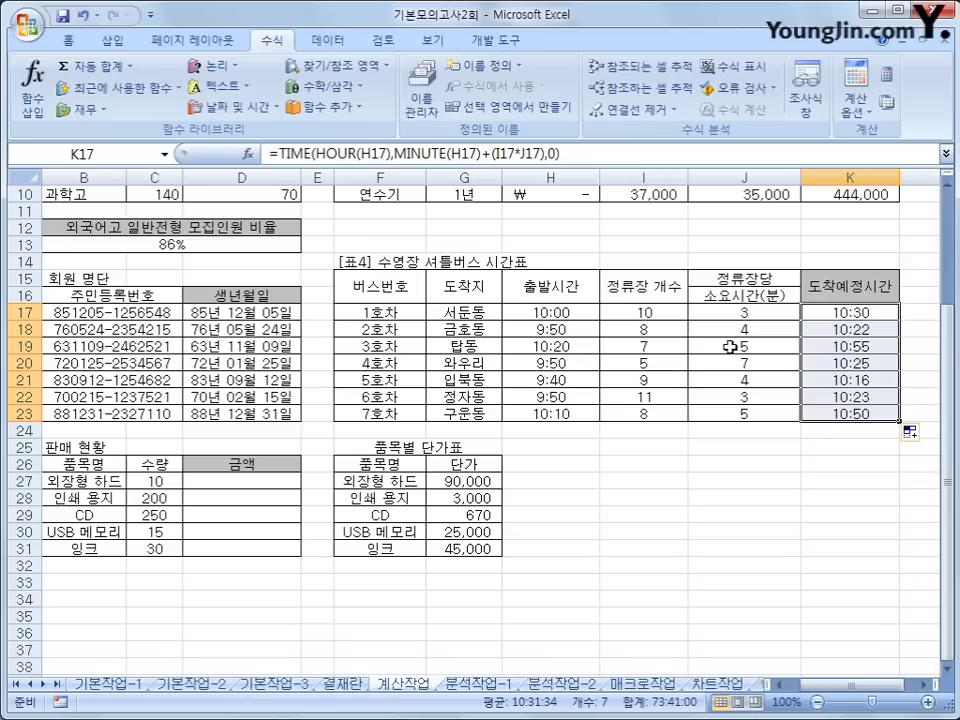
click(853, 316)
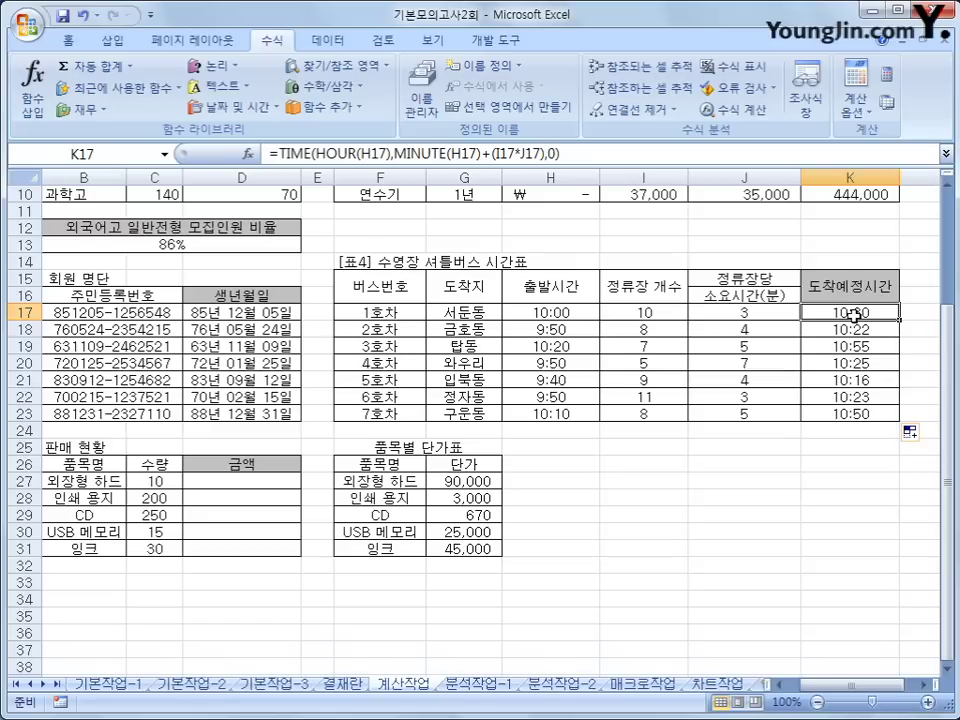
Examine the 품목명 column of 표5 and the lookup range F27:G31 of the 품목별 단가표
click(275, 482)
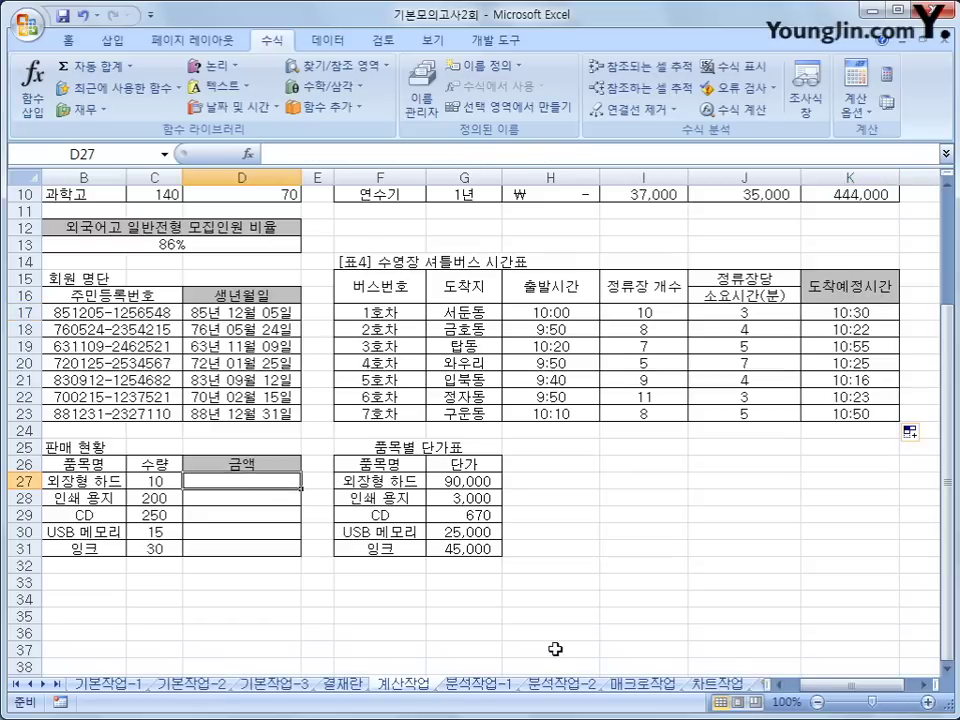
click(777, 685)
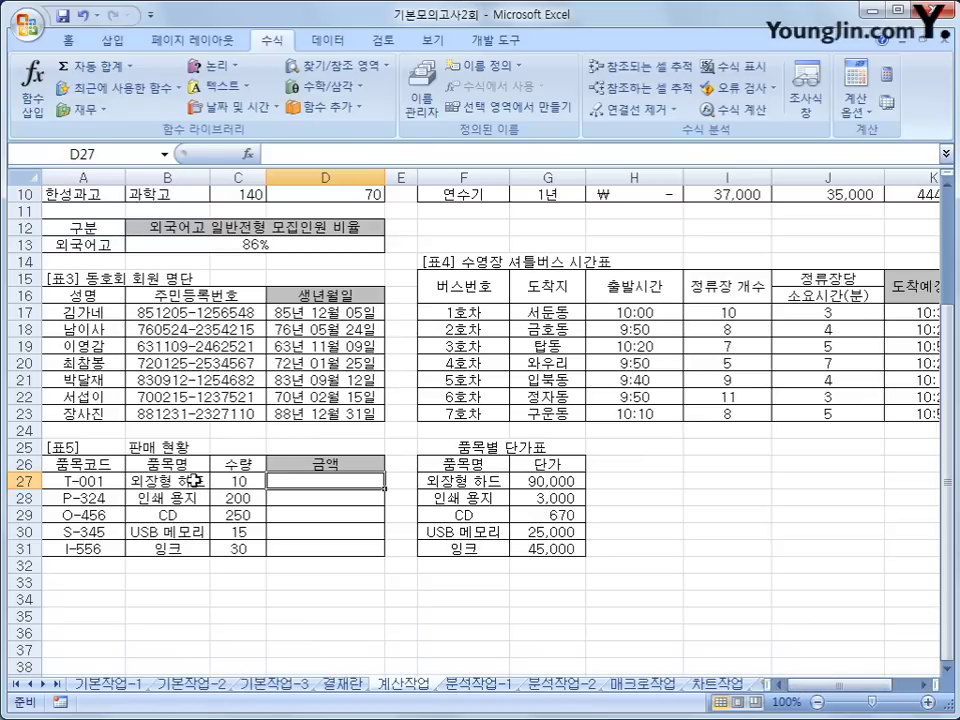
drag(185, 481, 185, 548)
drag(560, 484, 557, 546)
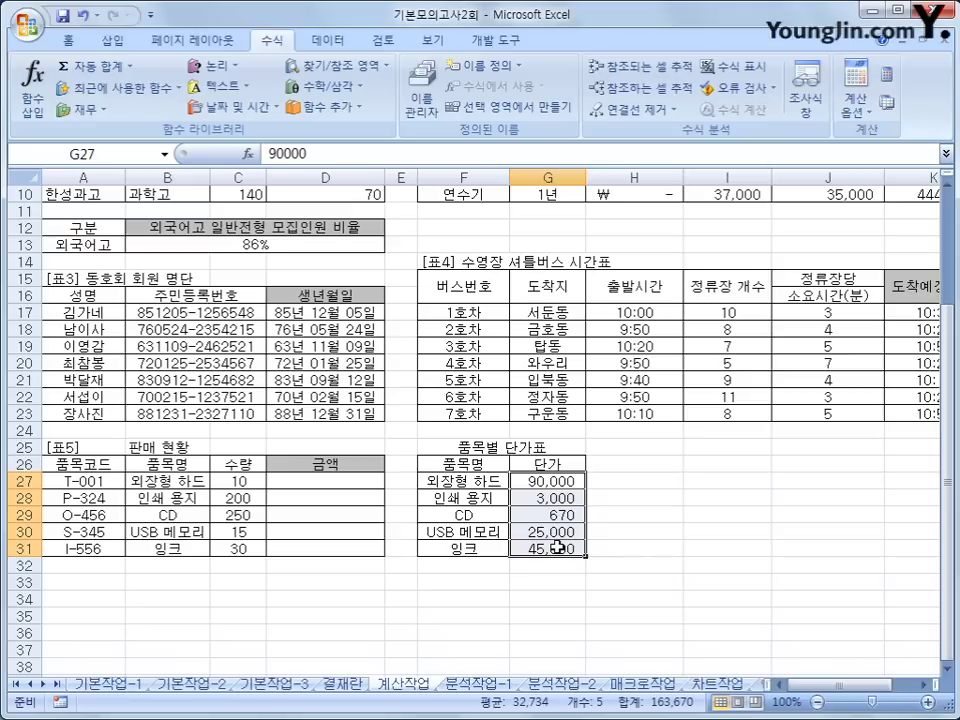
click(372, 484)
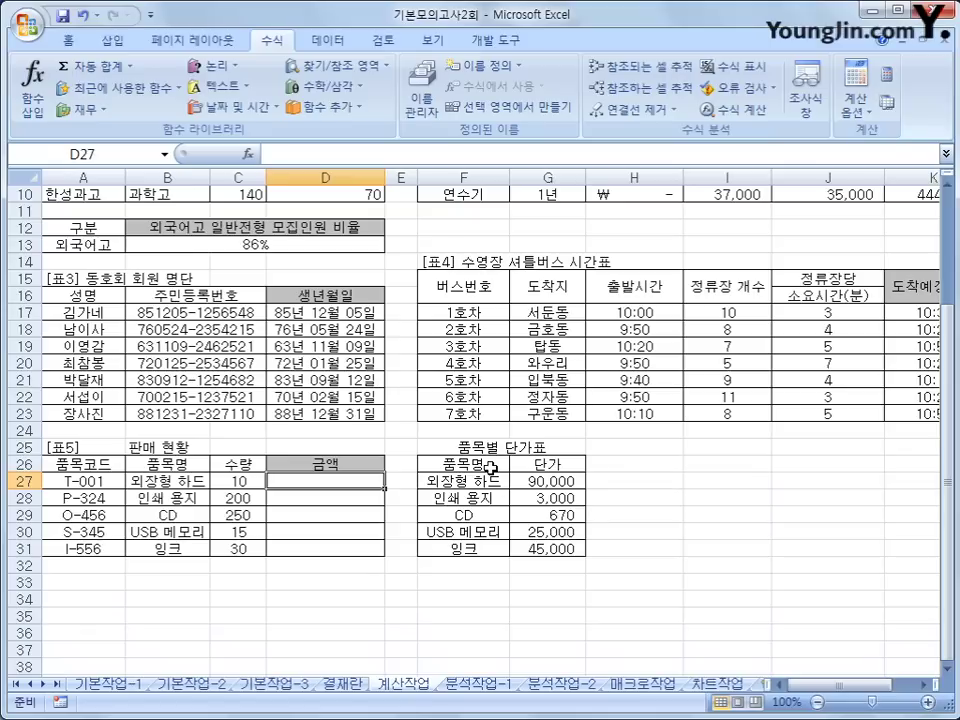
drag(490, 482, 525, 546)
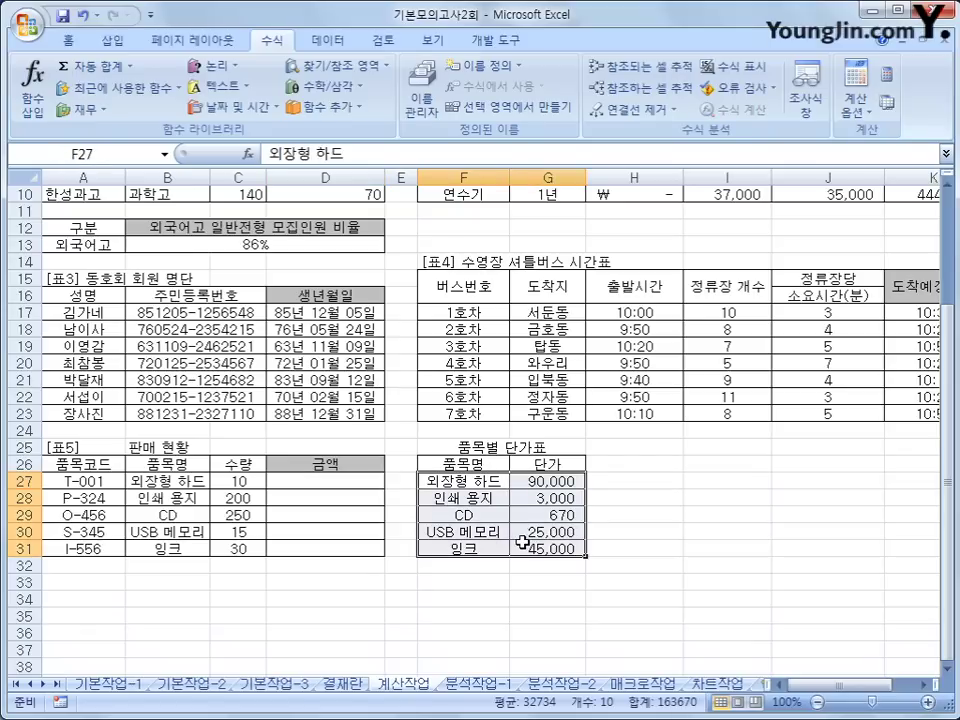
Start the 금액 formula in D27 as C27 multiplied by VLOOKUP, with B27 as the lookup value
click(369, 484)
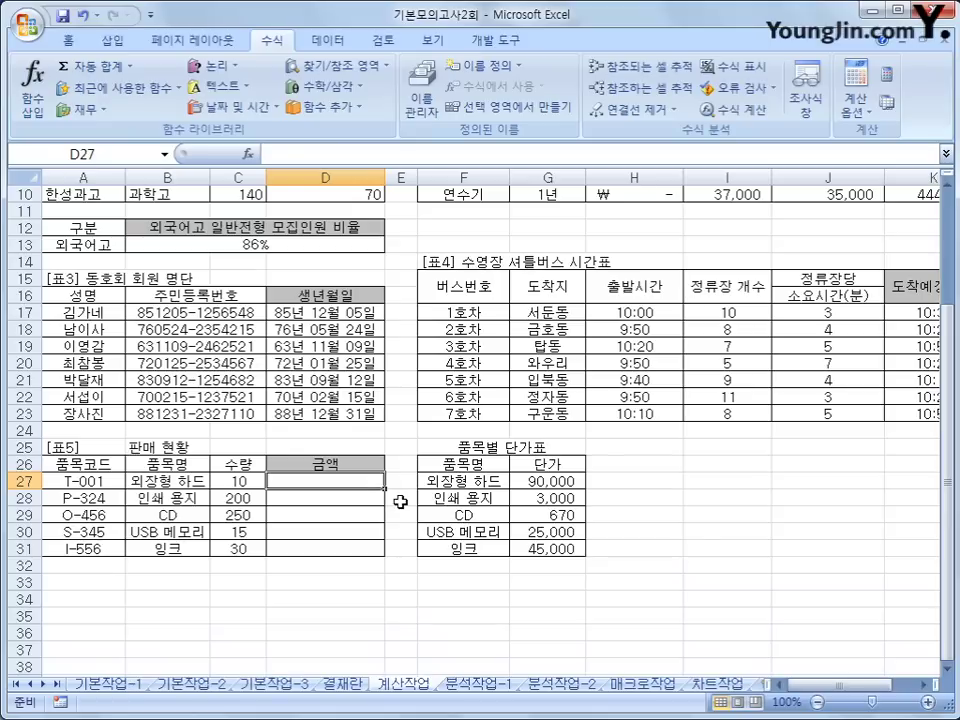
text(=)
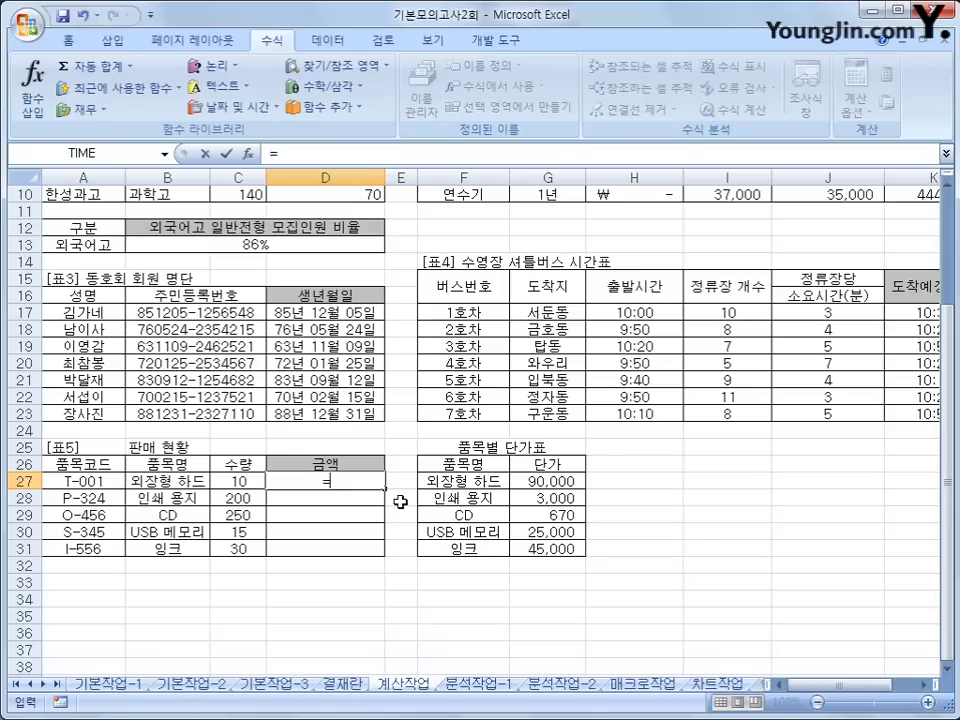
key(Left)
text(*)
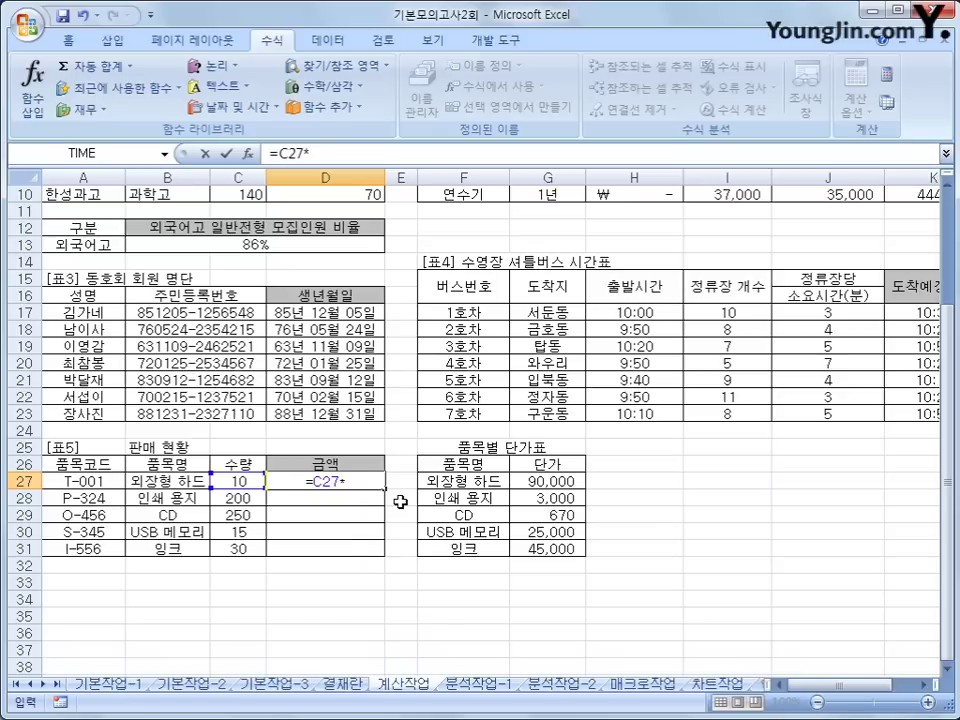
text(vlo)
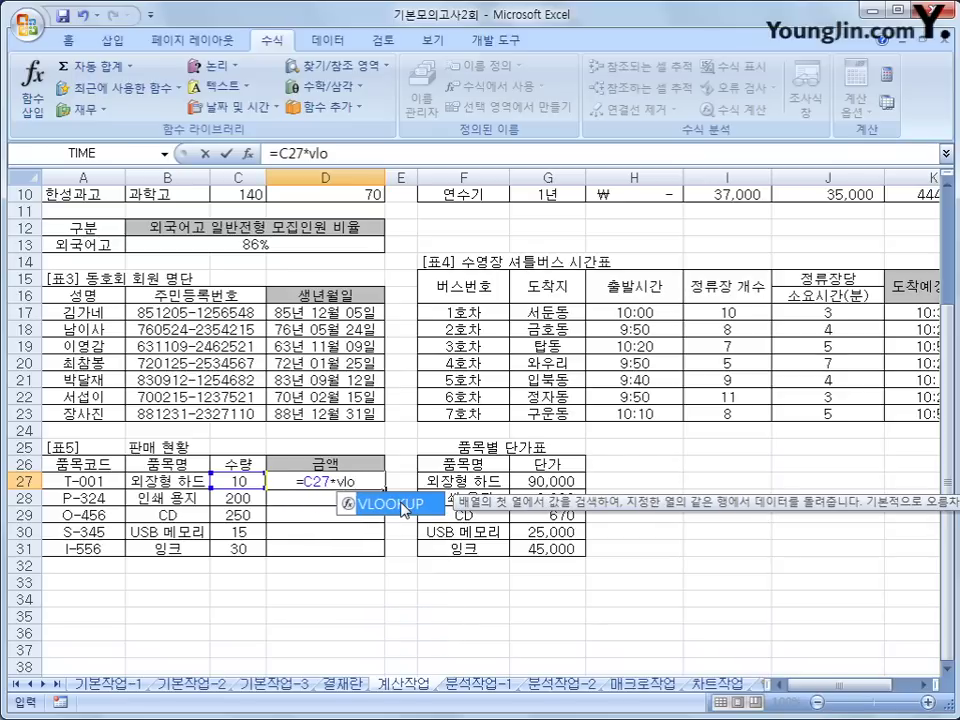
double_click(404, 509)
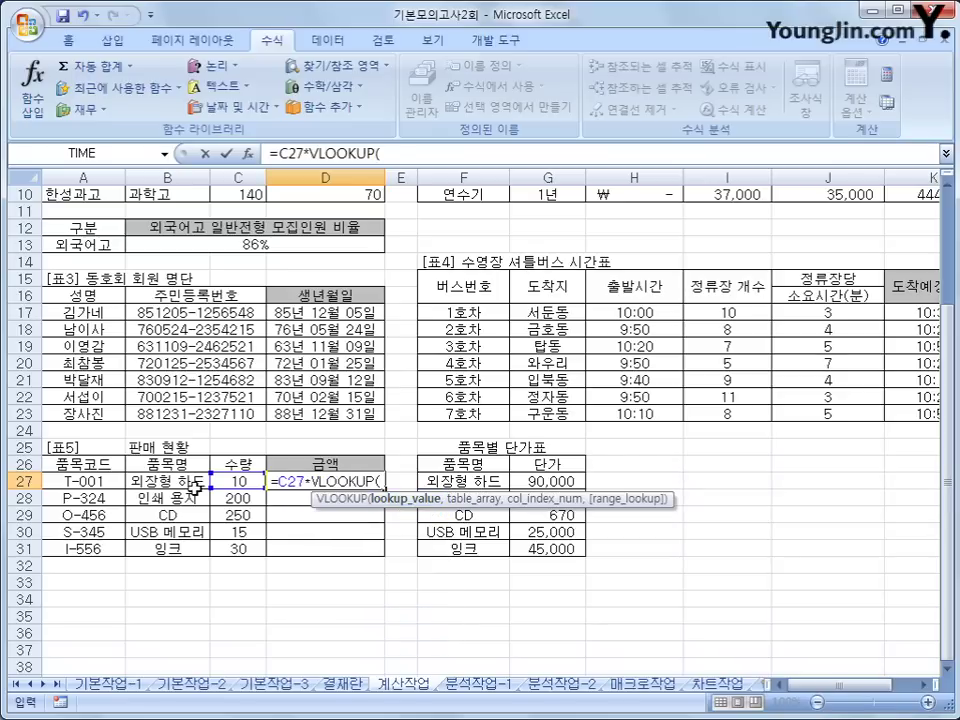
click(165, 480)
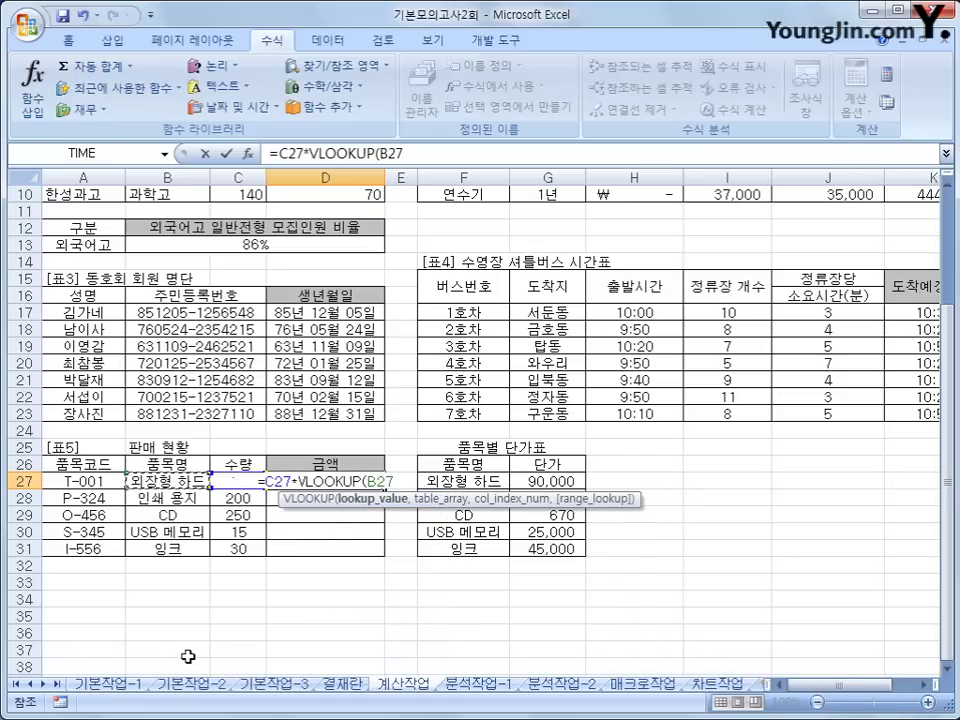
text(,)
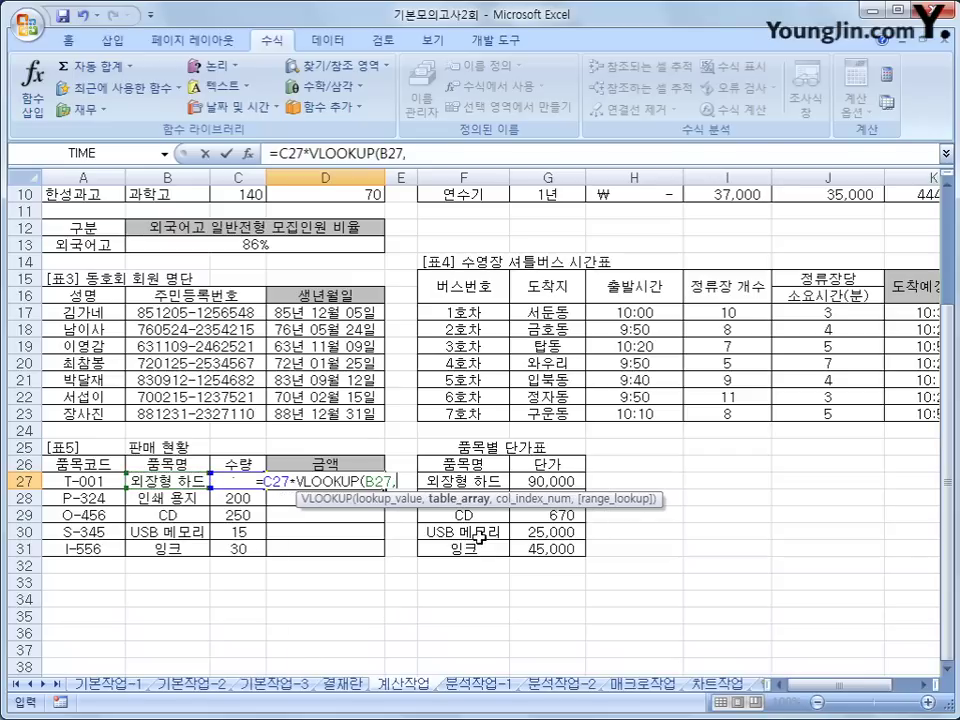
Complete the VLOOKUP in D27 with absolute table range $F$27:$G$31, column 2 and range lookup 0, and enter the formula
drag(493, 481, 535, 545)
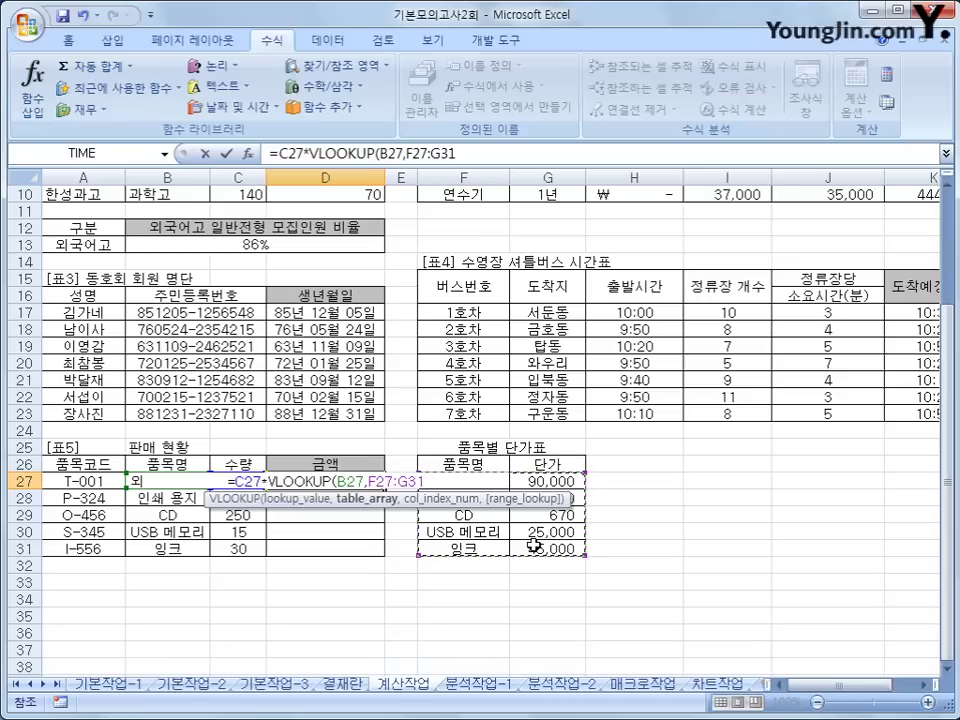
key(F4)
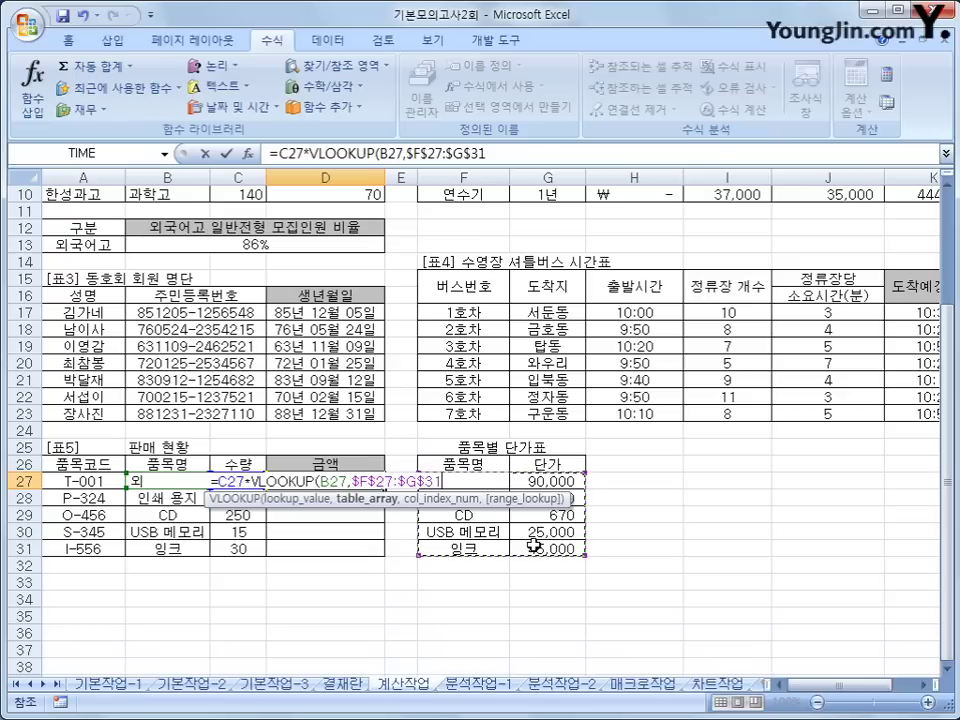
text(,)
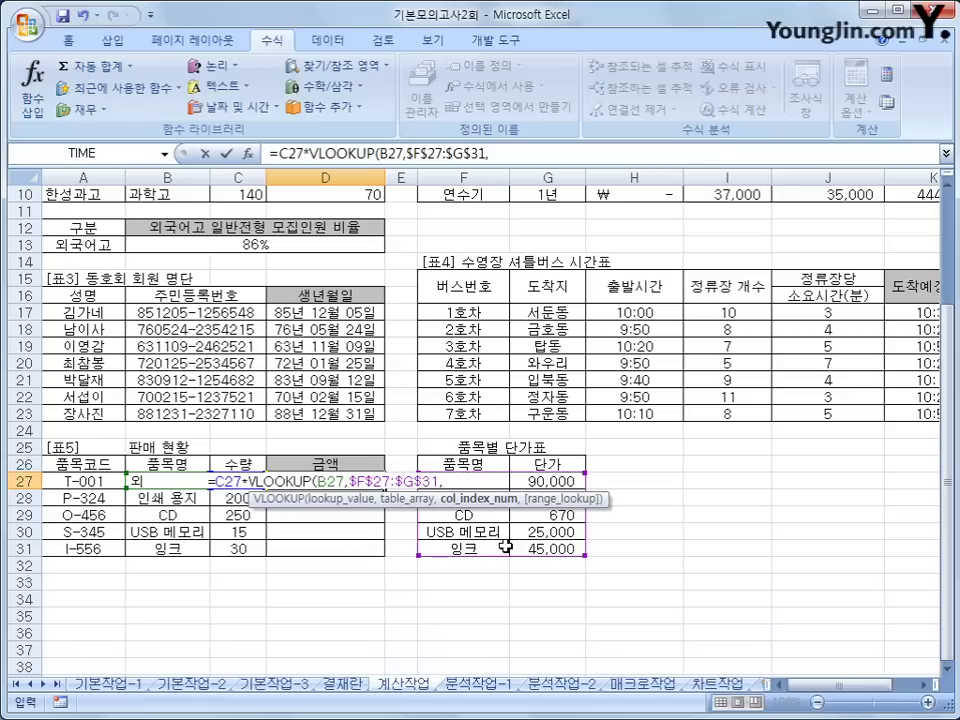
text(2)
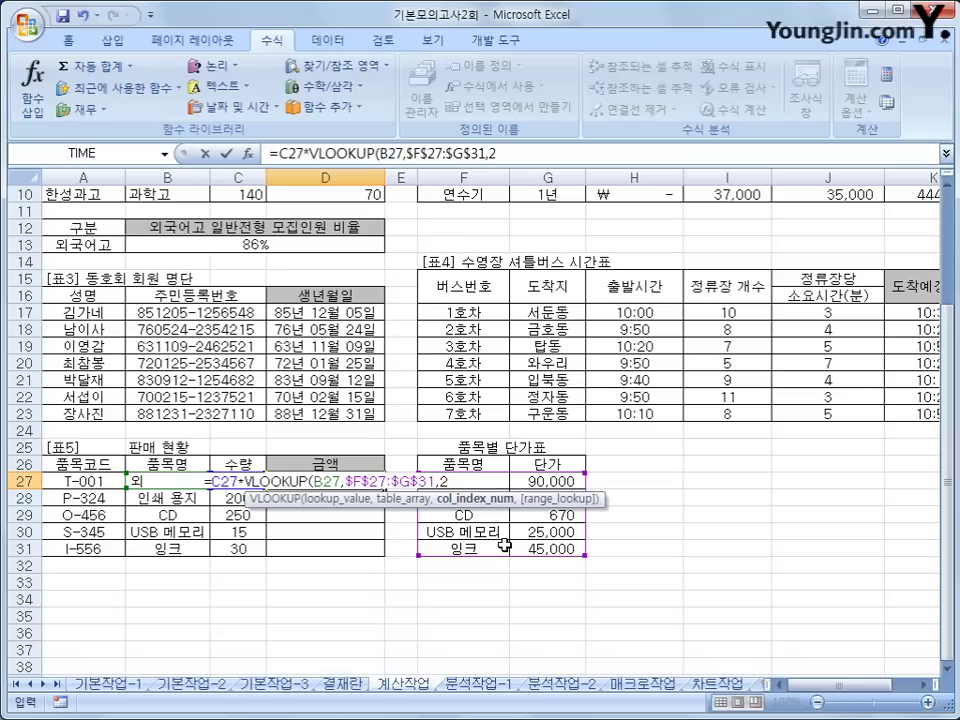
text(,)
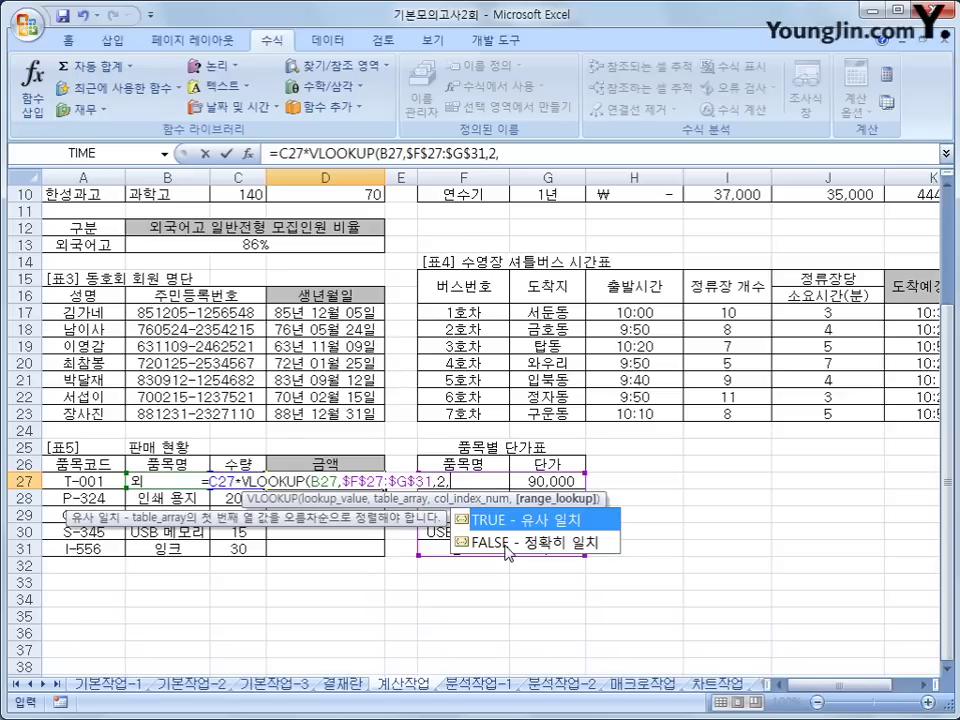
text(0)
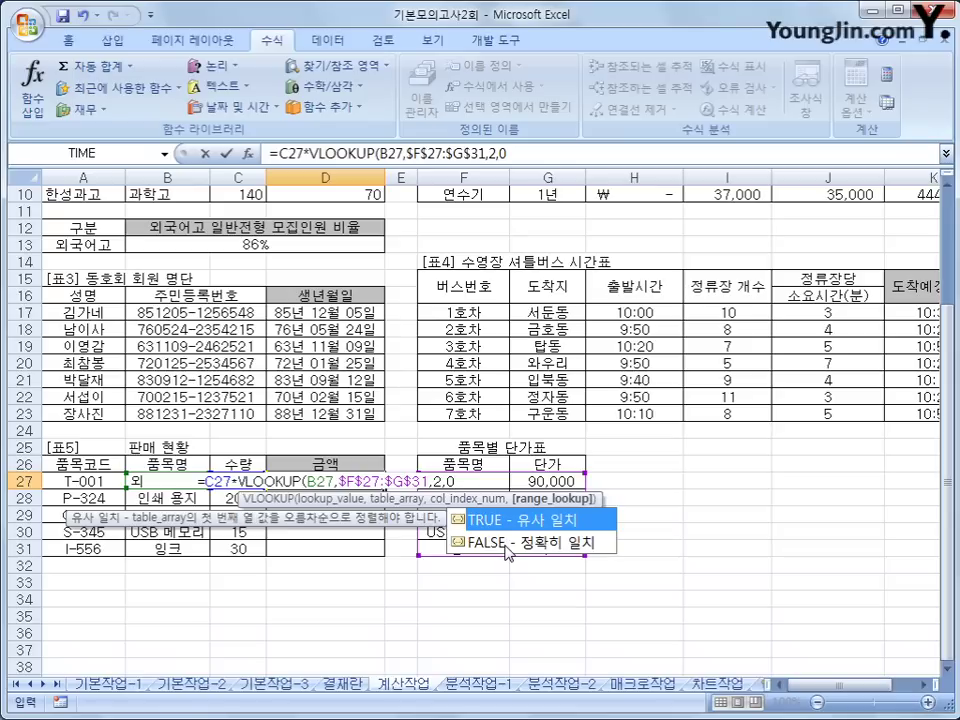
text())
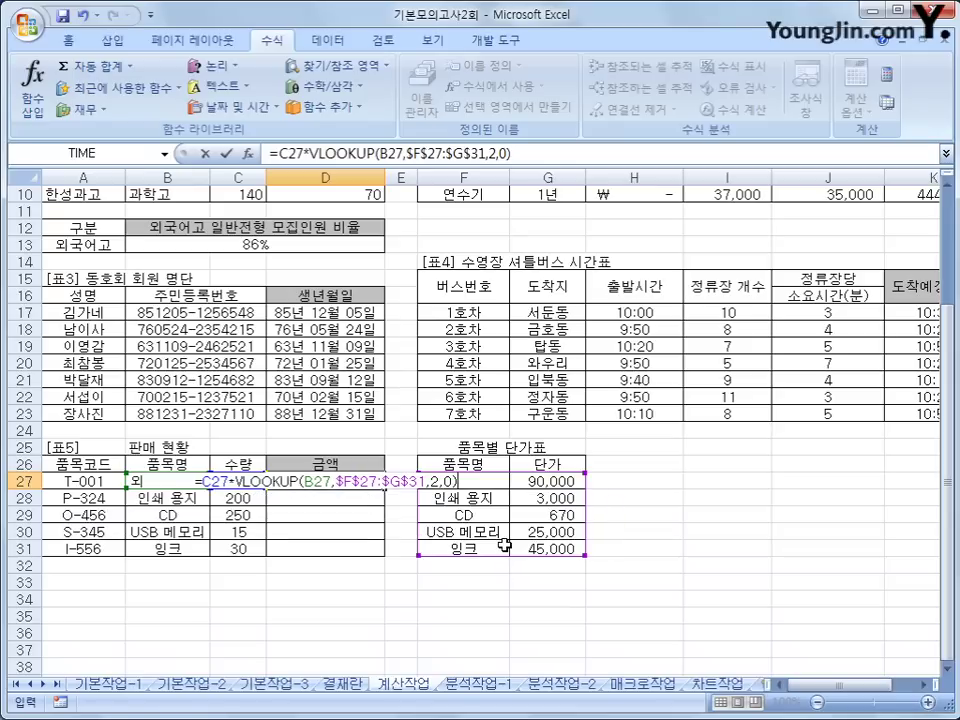
key(Return)
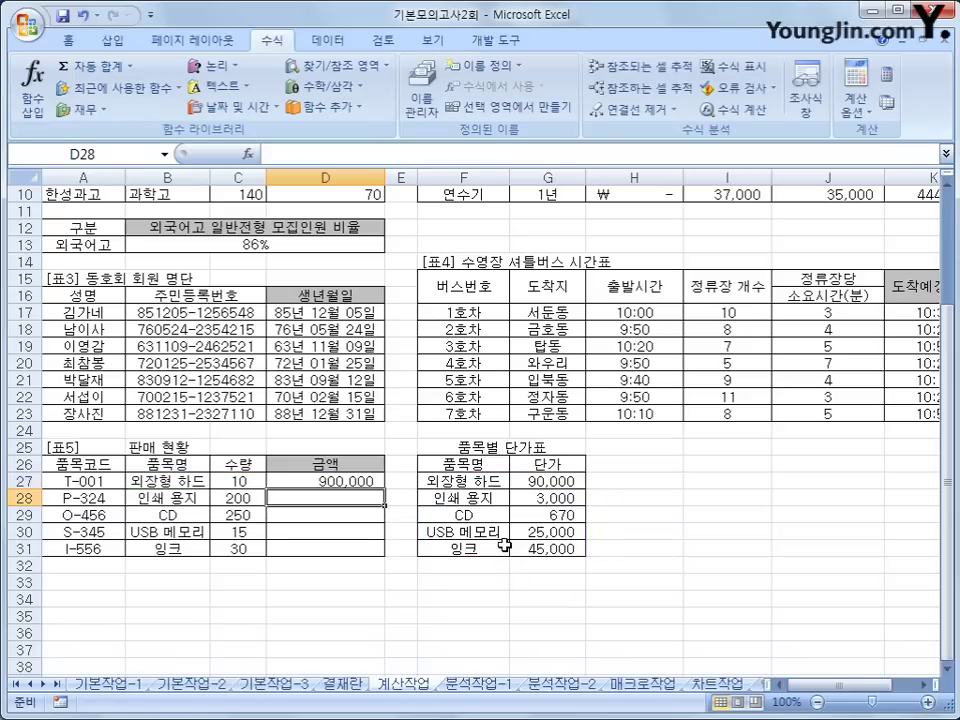
Fill the 금액 formula in D27 down to D31
click(378, 483)
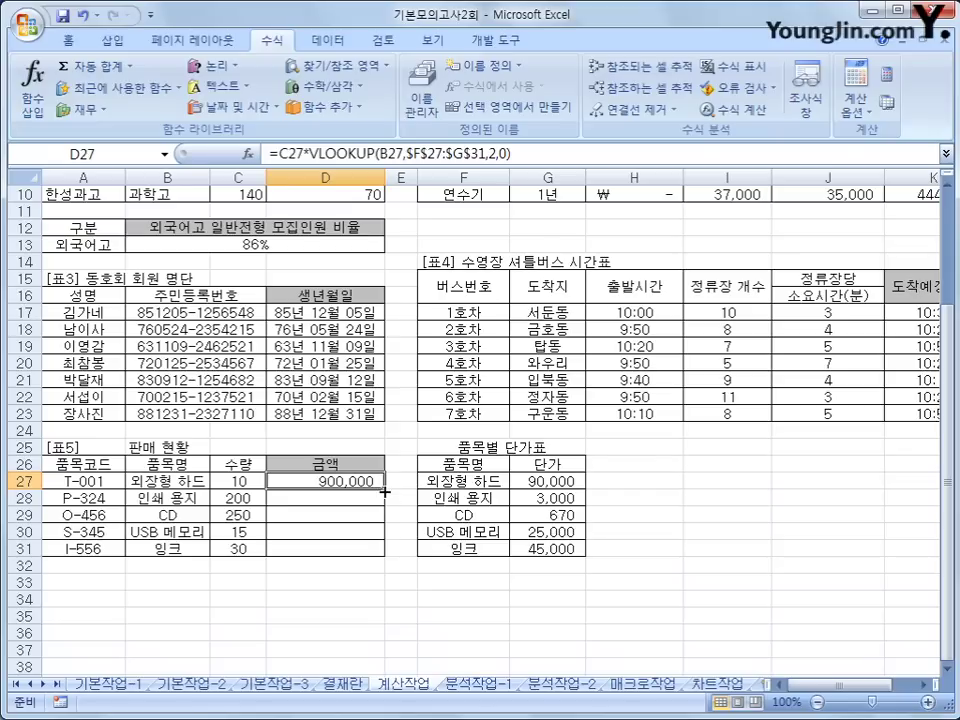
drag(384, 490, 375, 551)
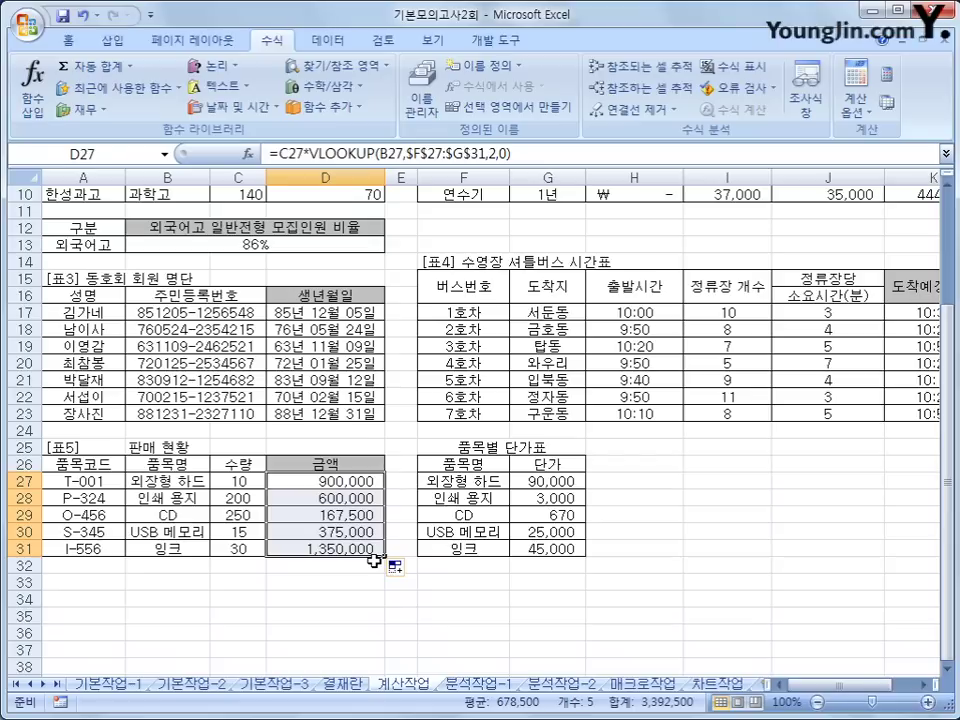
Append &"원" to the 금액 formula in D27 and fill the revised formula down to D31
click(372, 482)
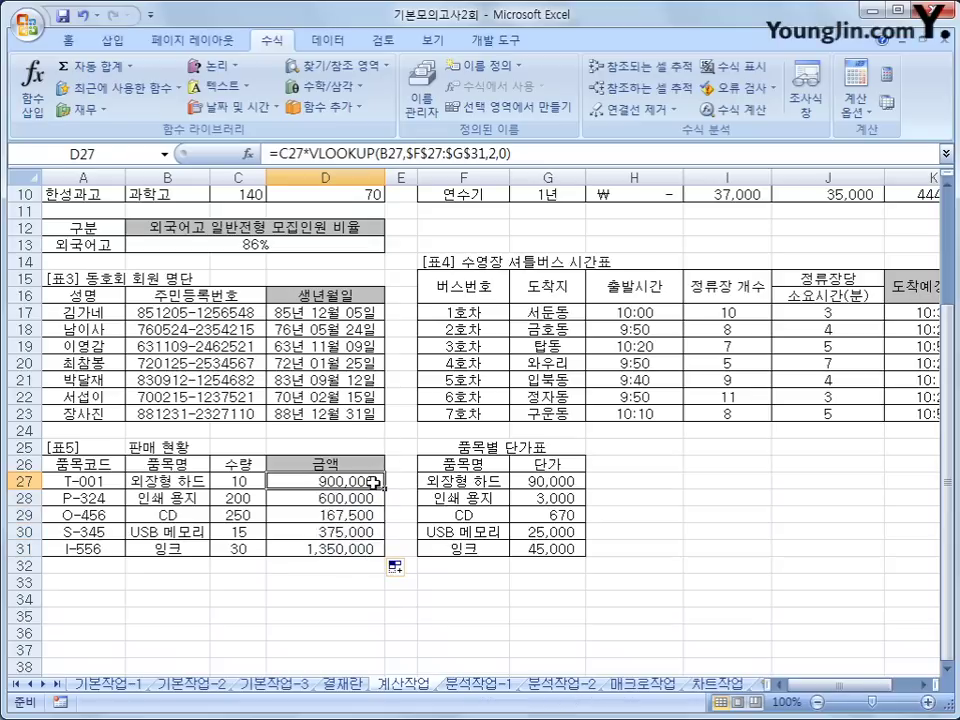
key(F2)
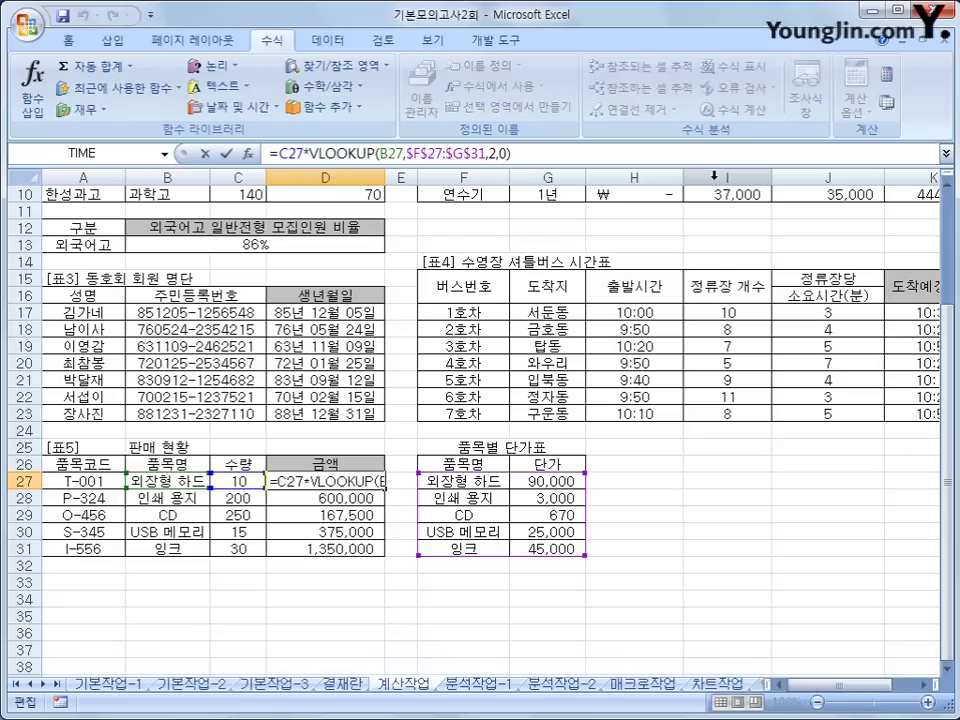
text(&")
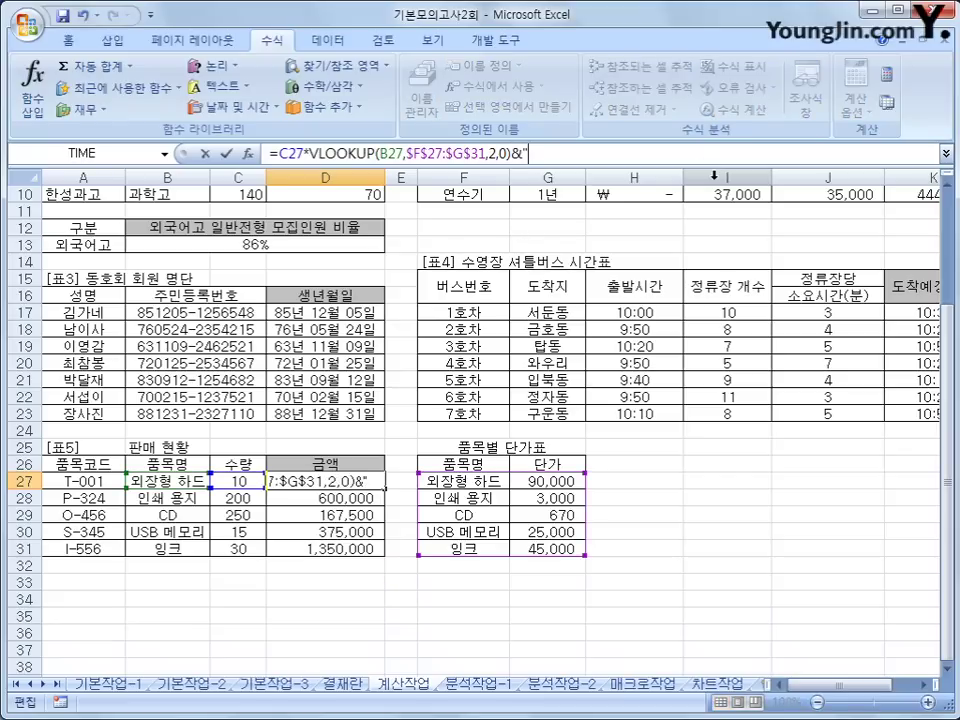
text(원")
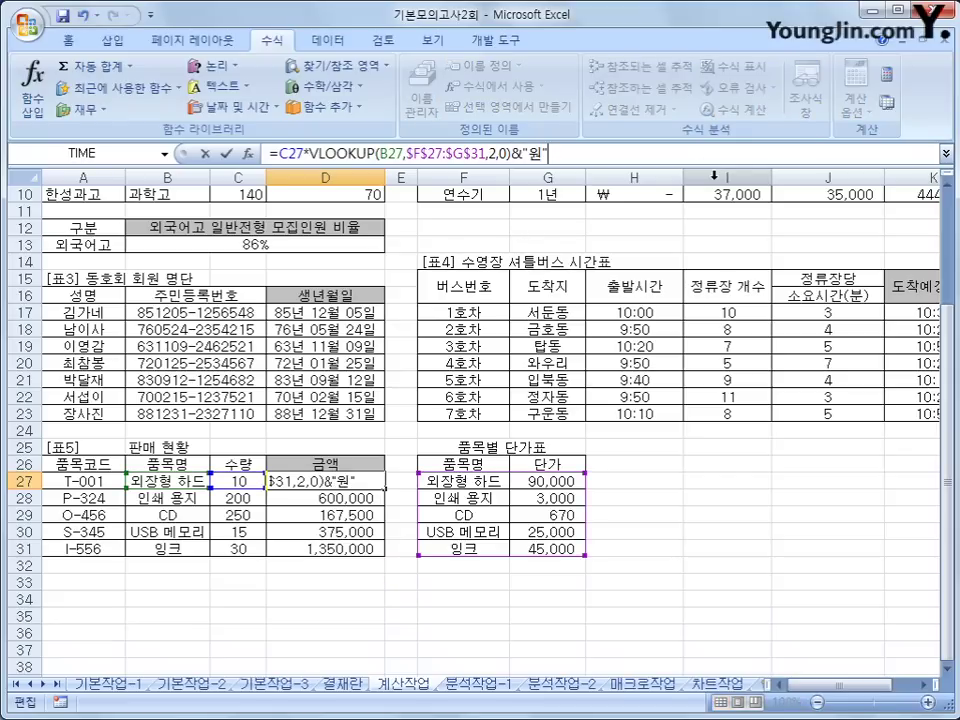
key(Return)
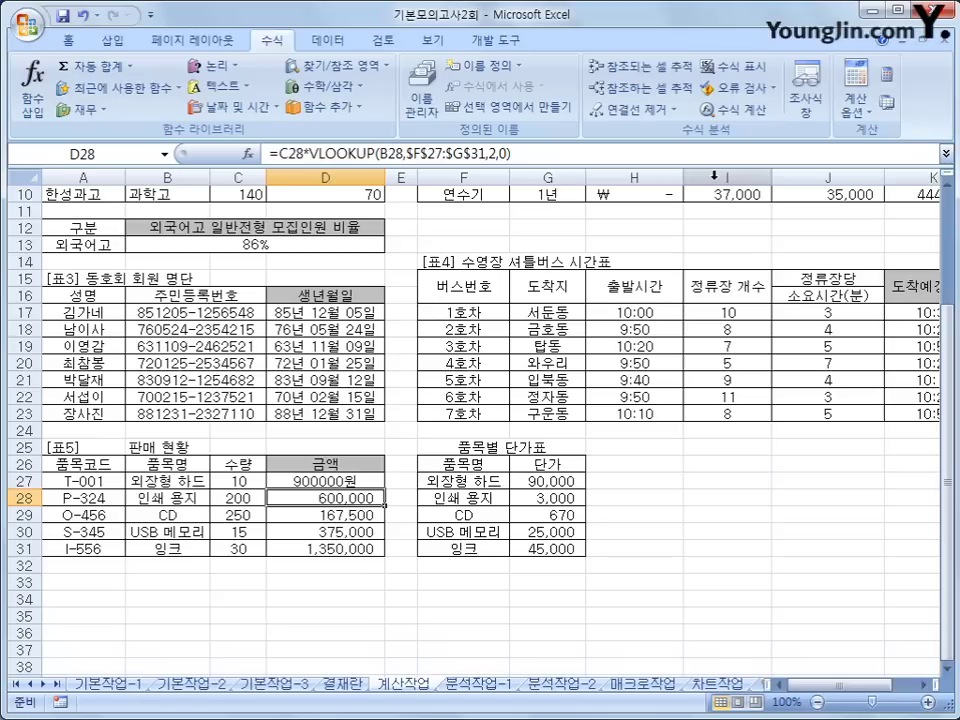
click(376, 481)
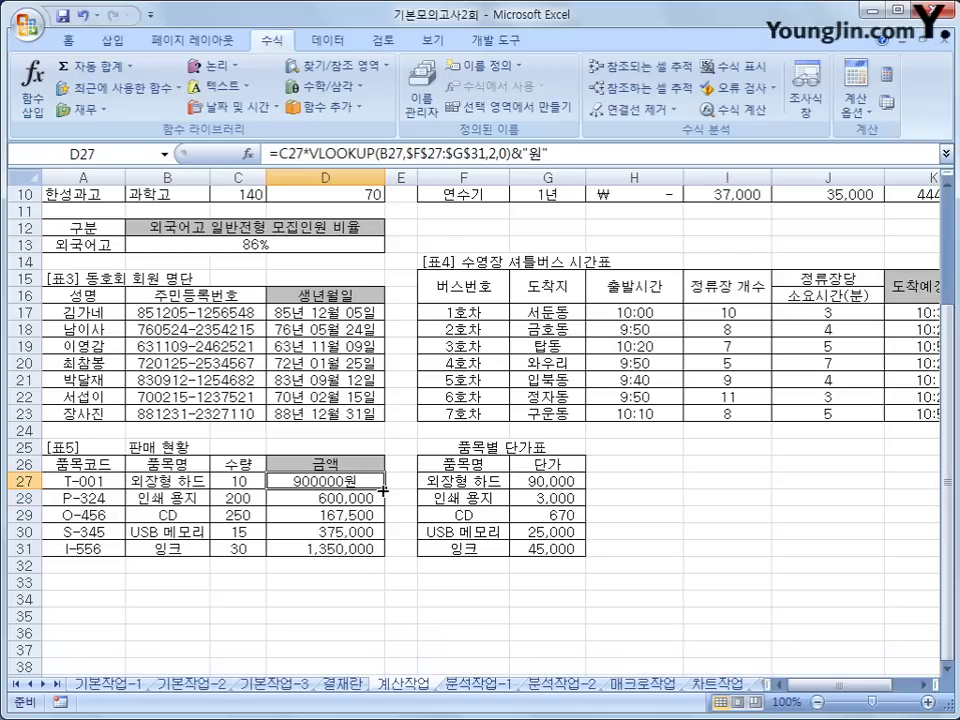
drag(383, 489, 381, 563)
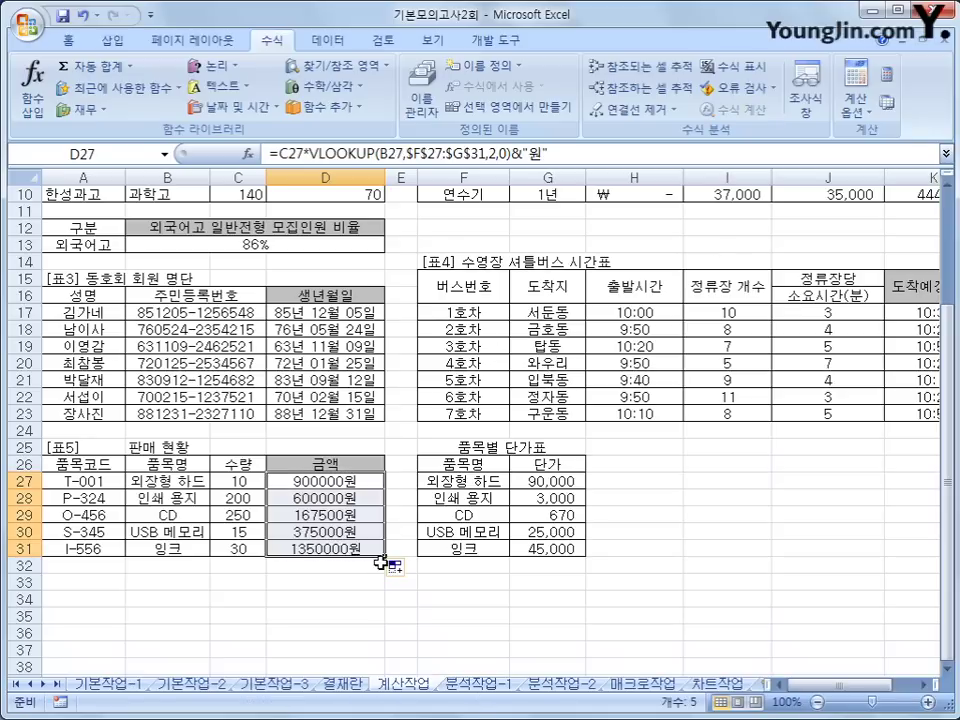
click(379, 556)
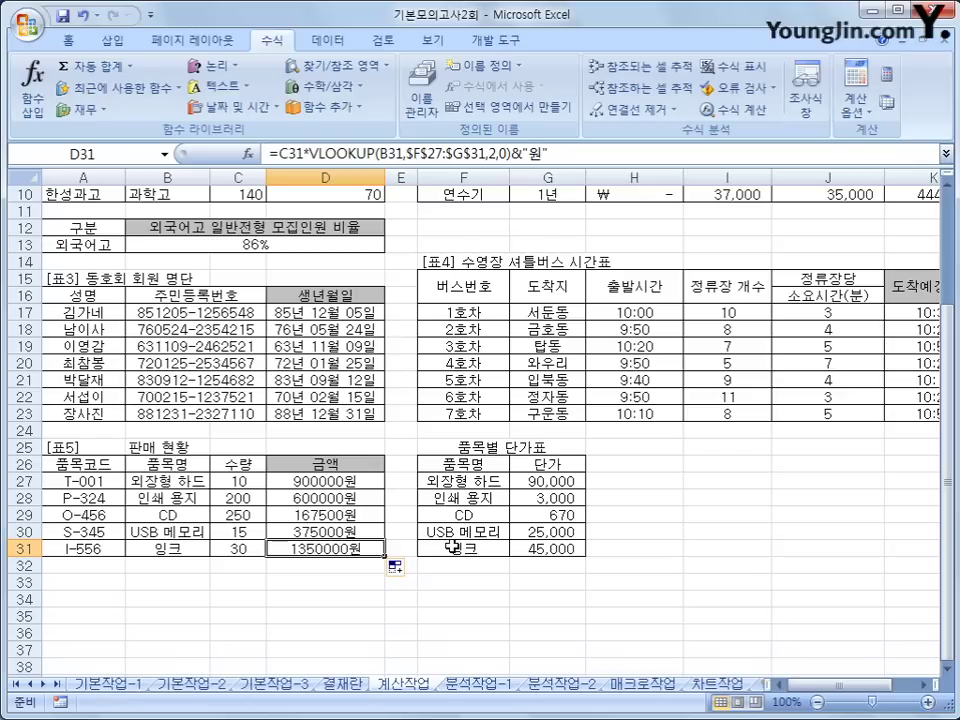
Open the 분석작업-1 sheet and examine the car loan inputs in B3:B7 and the 월납입금액 formula in B8
click(480, 684)
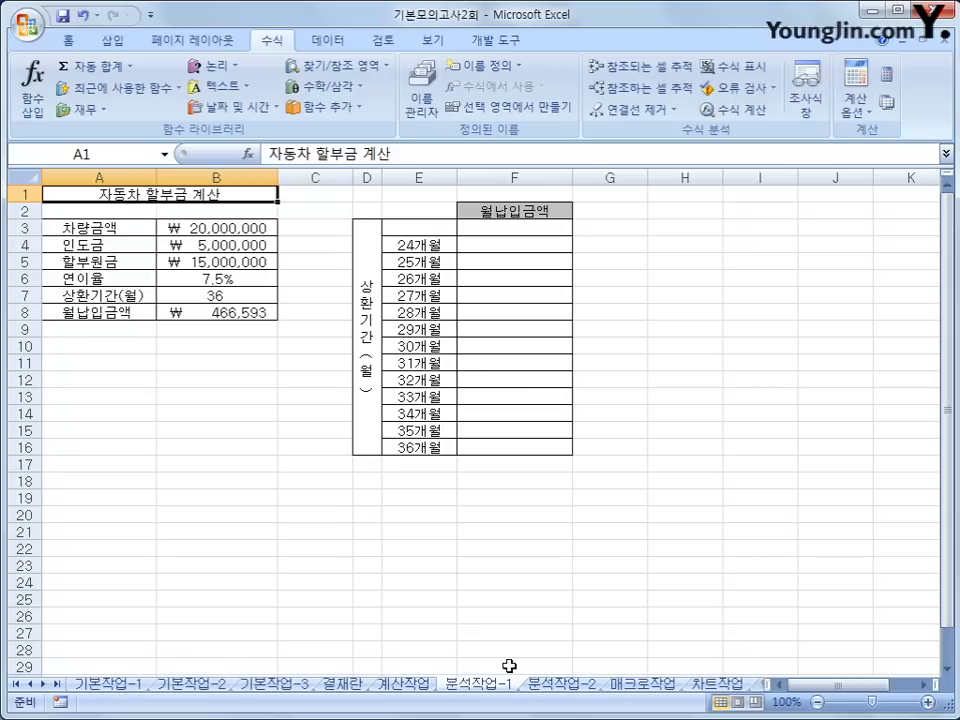
click(235, 226)
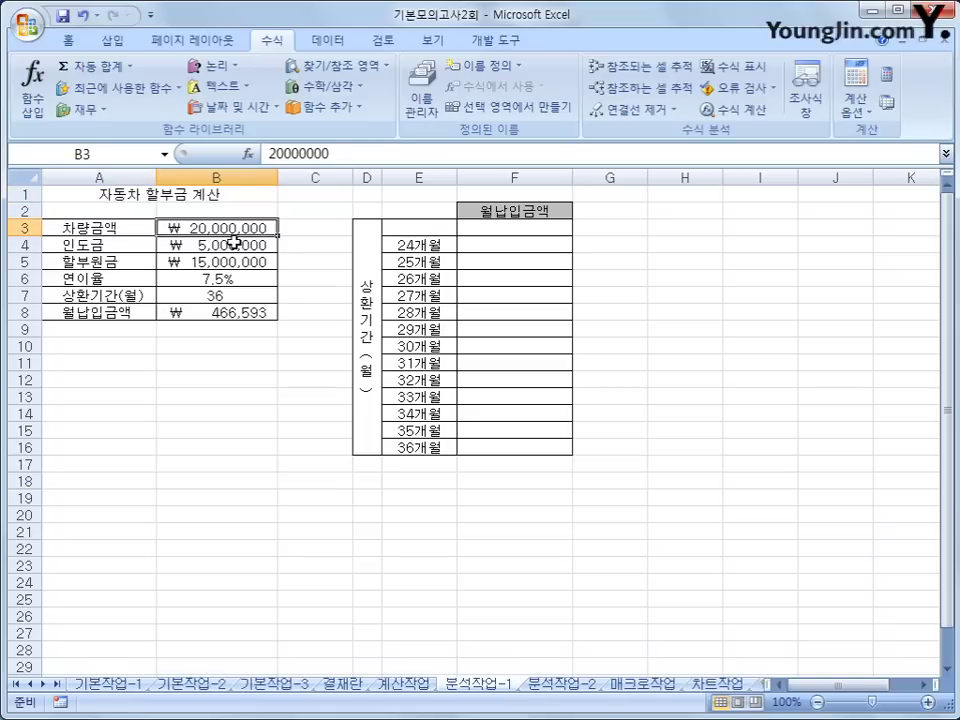
click(234, 243)
click(241, 262)
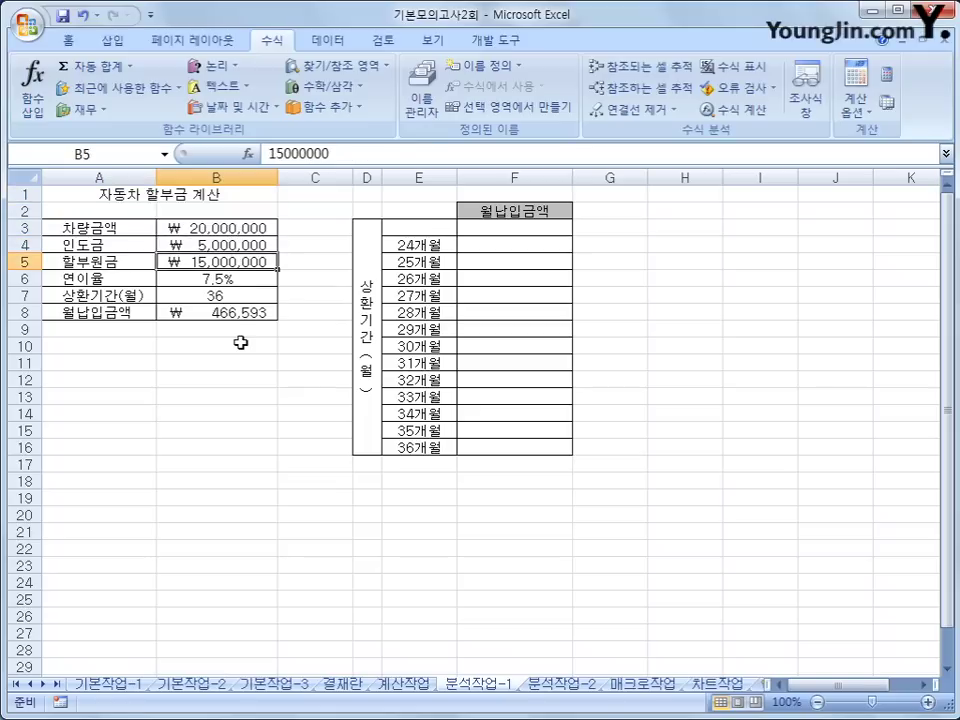
click(248, 278)
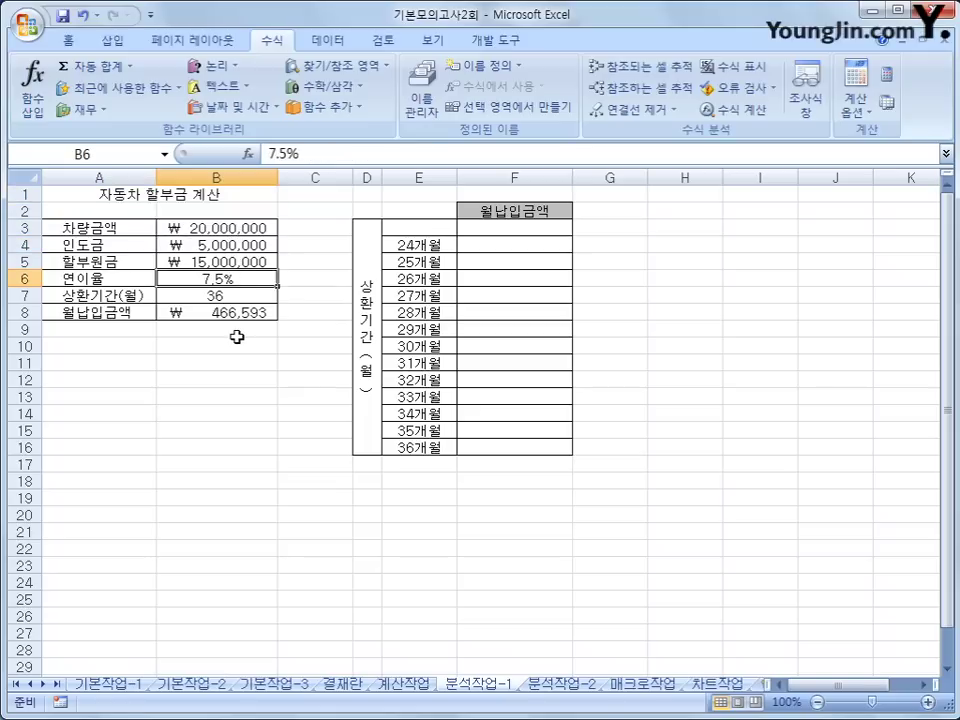
click(250, 298)
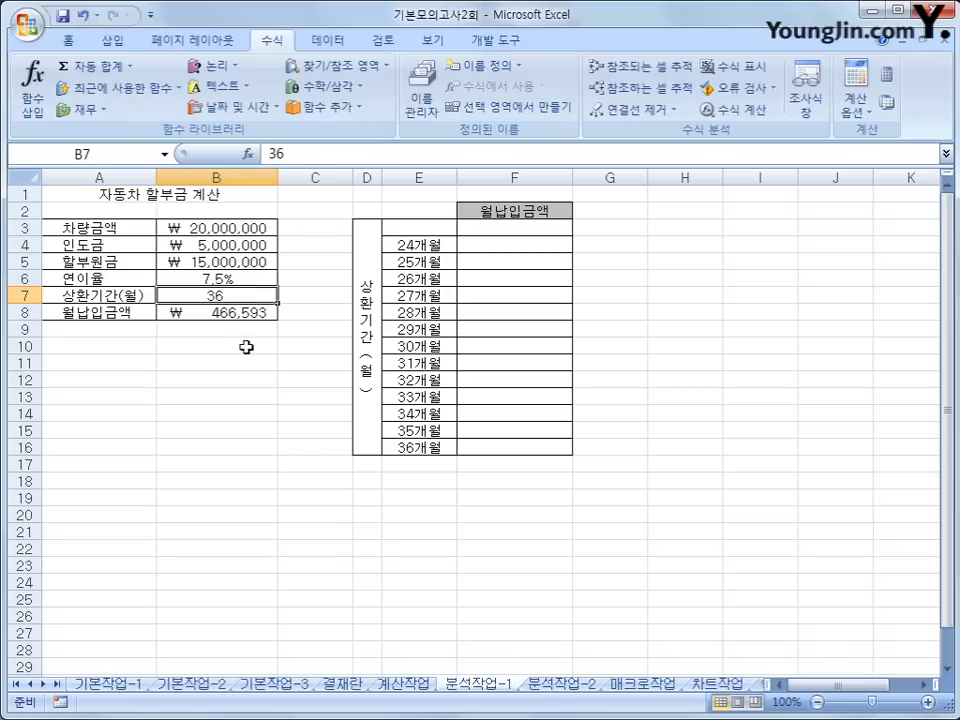
click(262, 312)
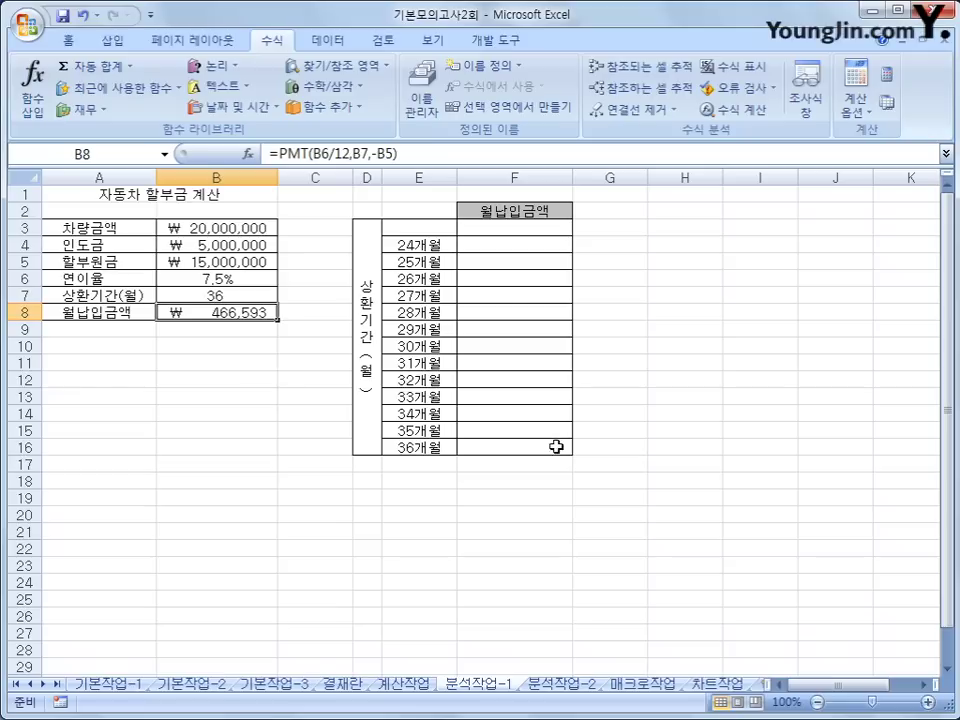
click(268, 296)
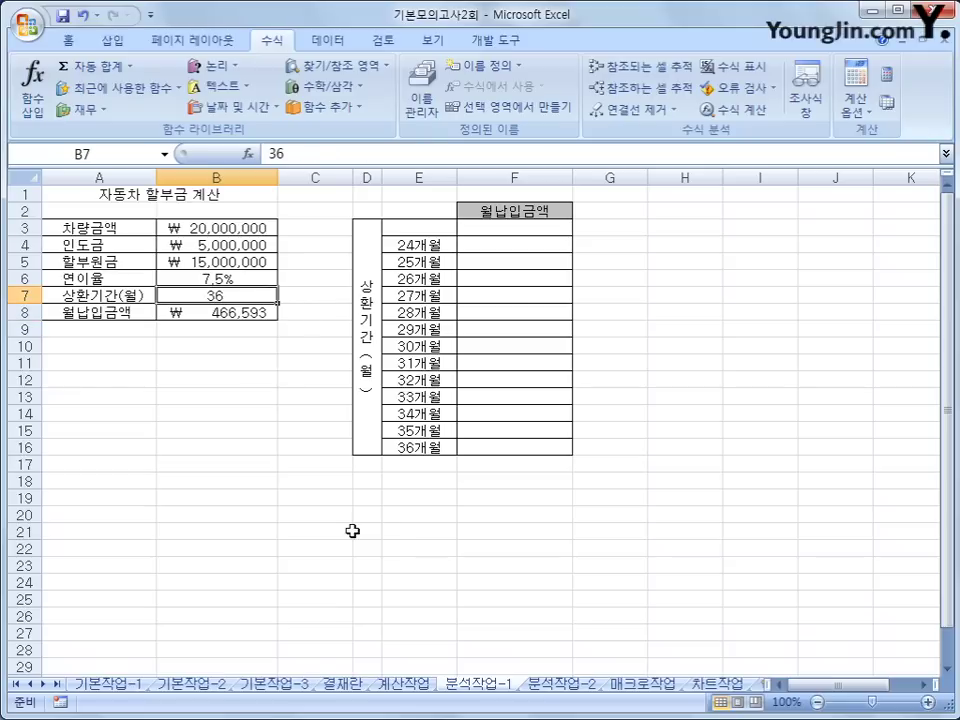
Enter the formula =B8 in F3, under the 월납입금액 heading of the 상환기간 table
click(546, 225)
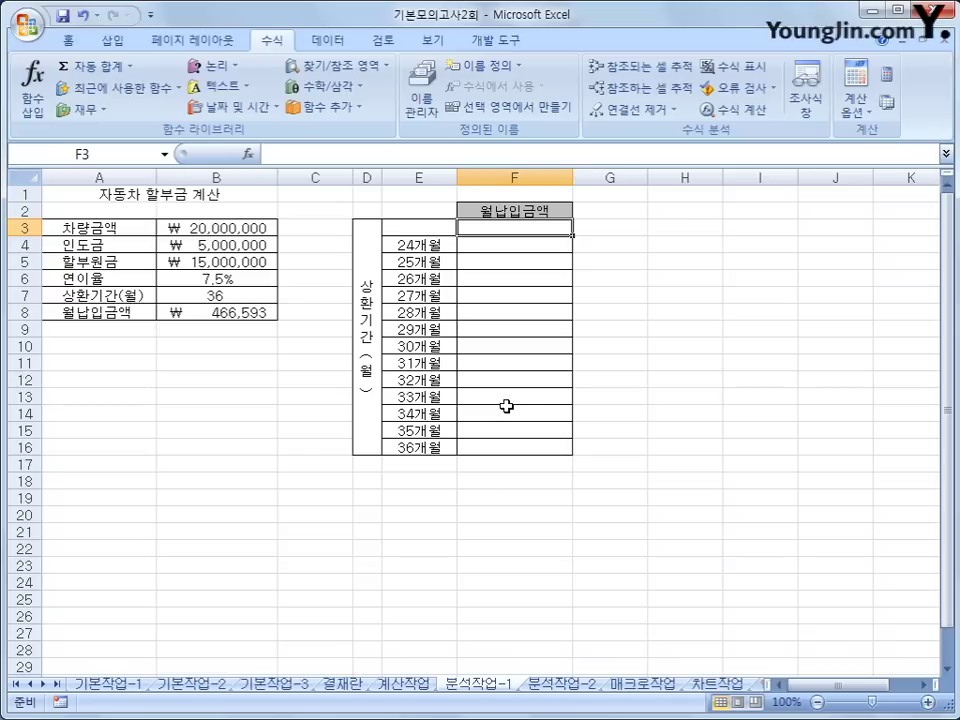
text(=)
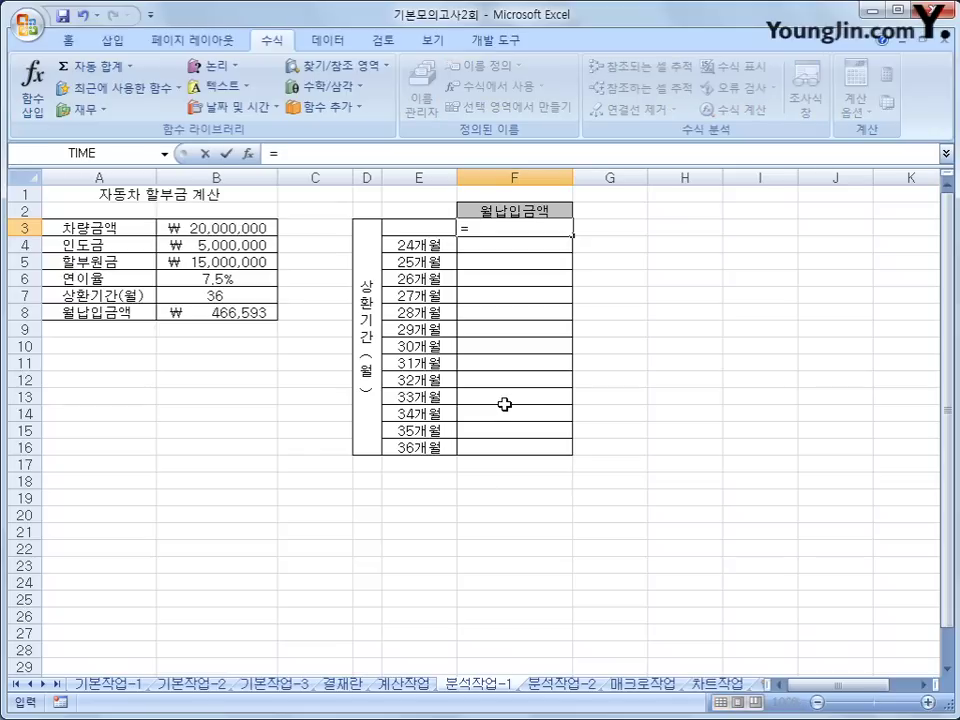
click(217, 313)
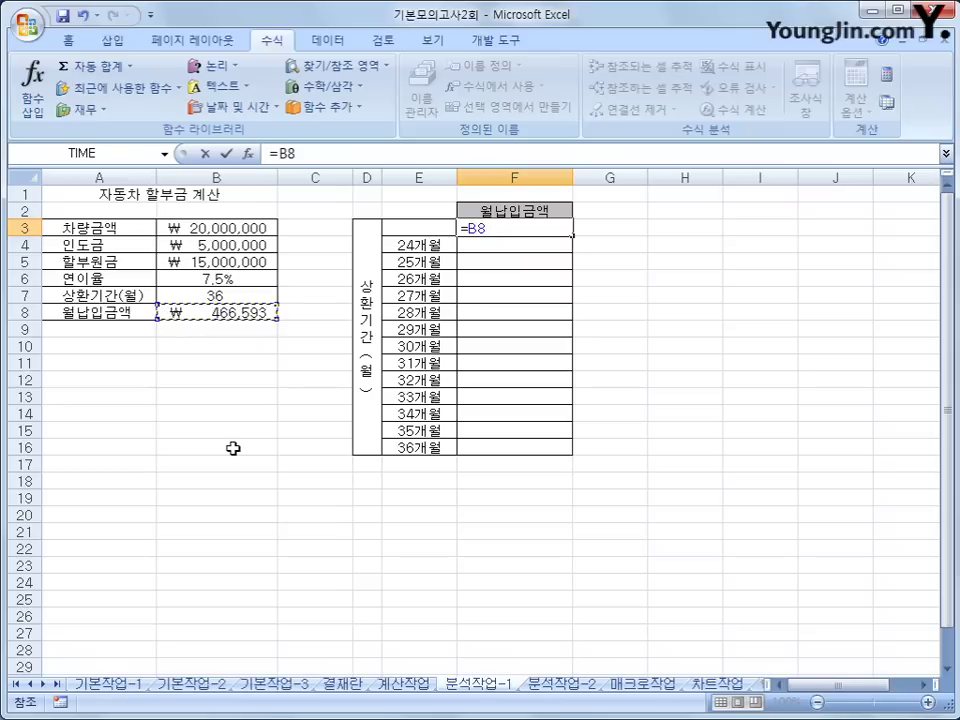
key(Return)
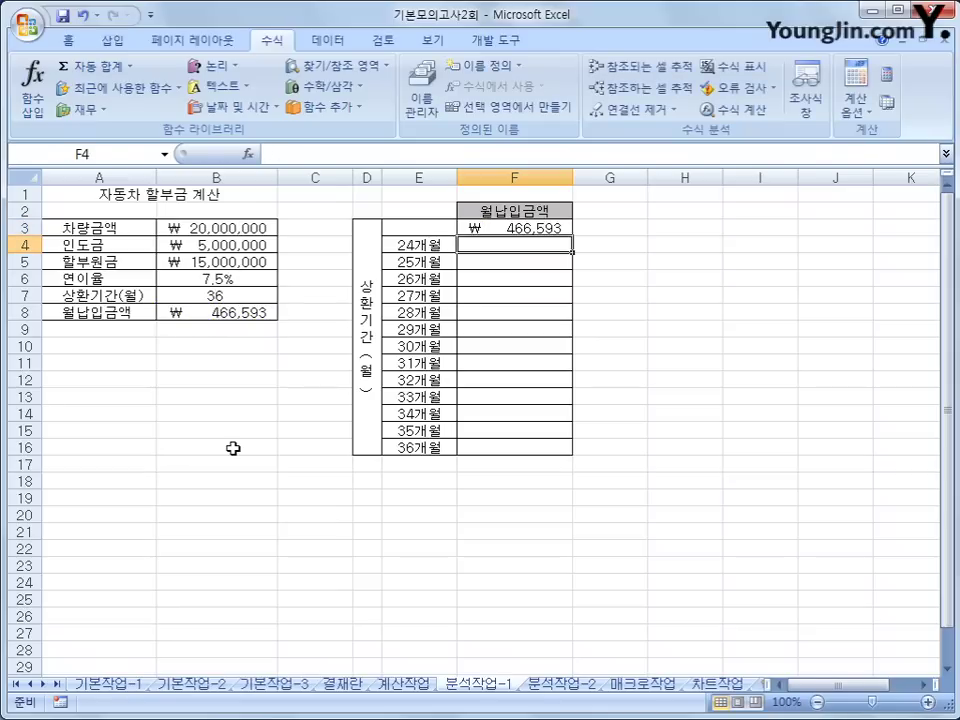
Create a what-if data table (데이터 표) on E3:F16 with B7 as the column input cell
drag(395, 228, 497, 447)
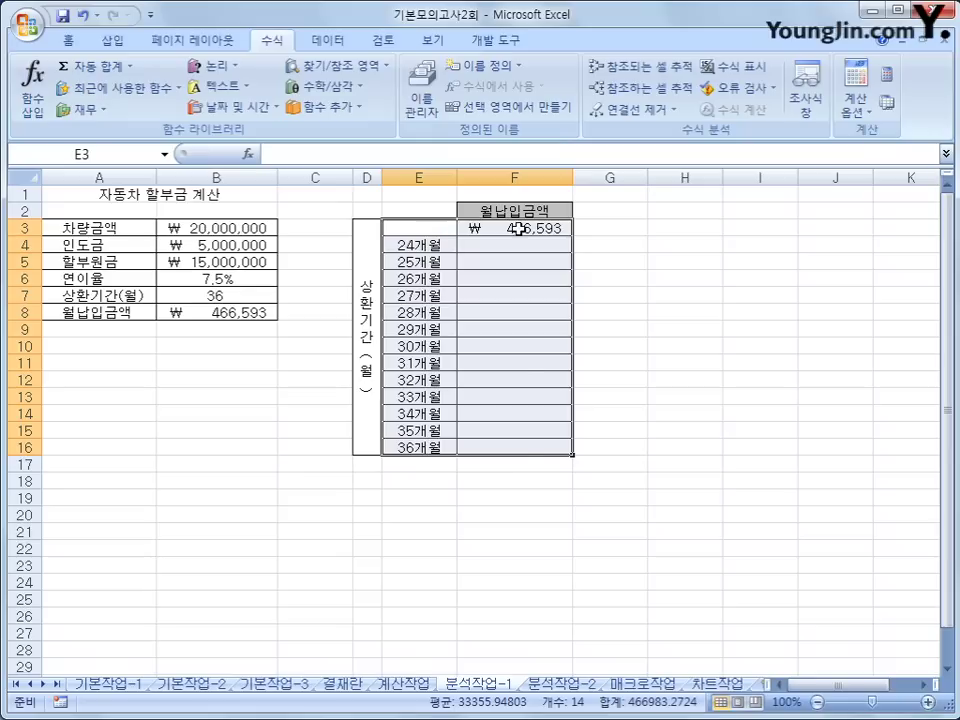
click(326, 40)
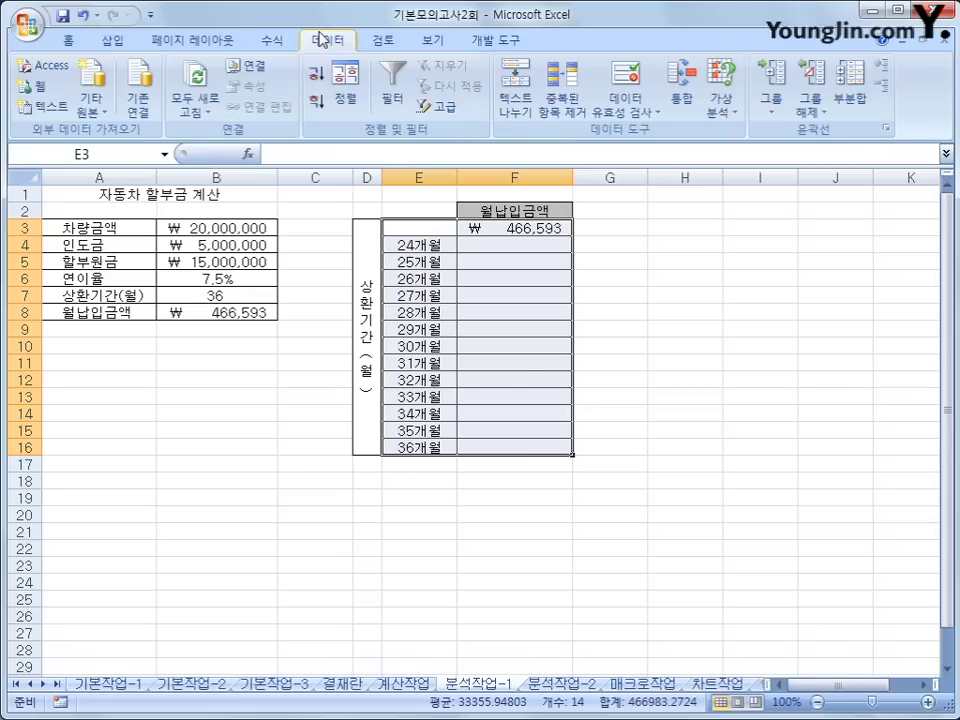
click(720, 112)
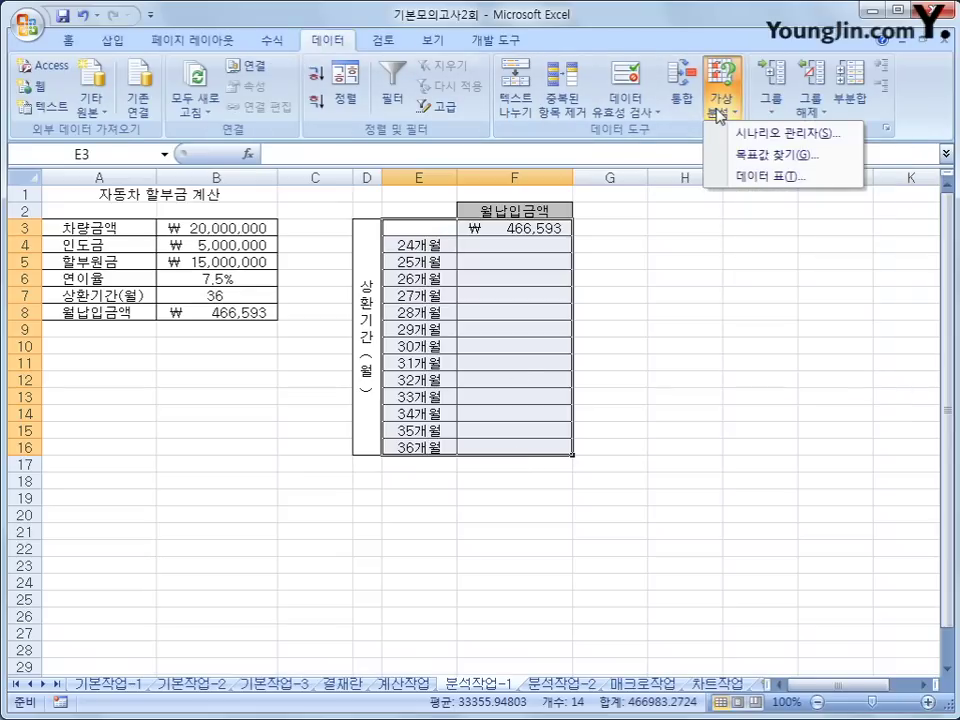
click(730, 176)
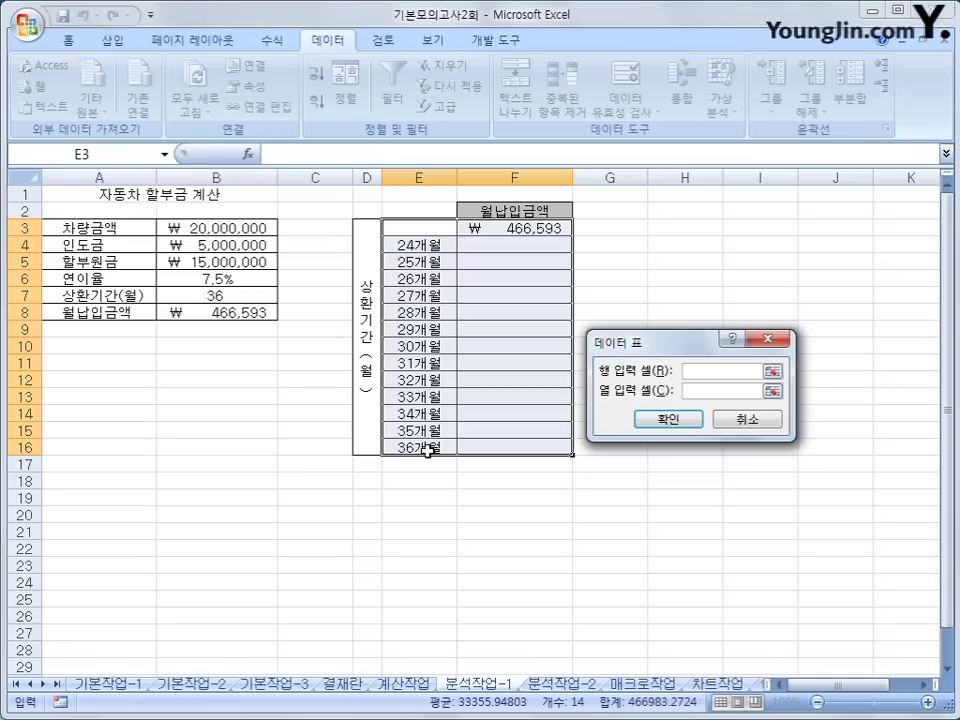
click(248, 298)
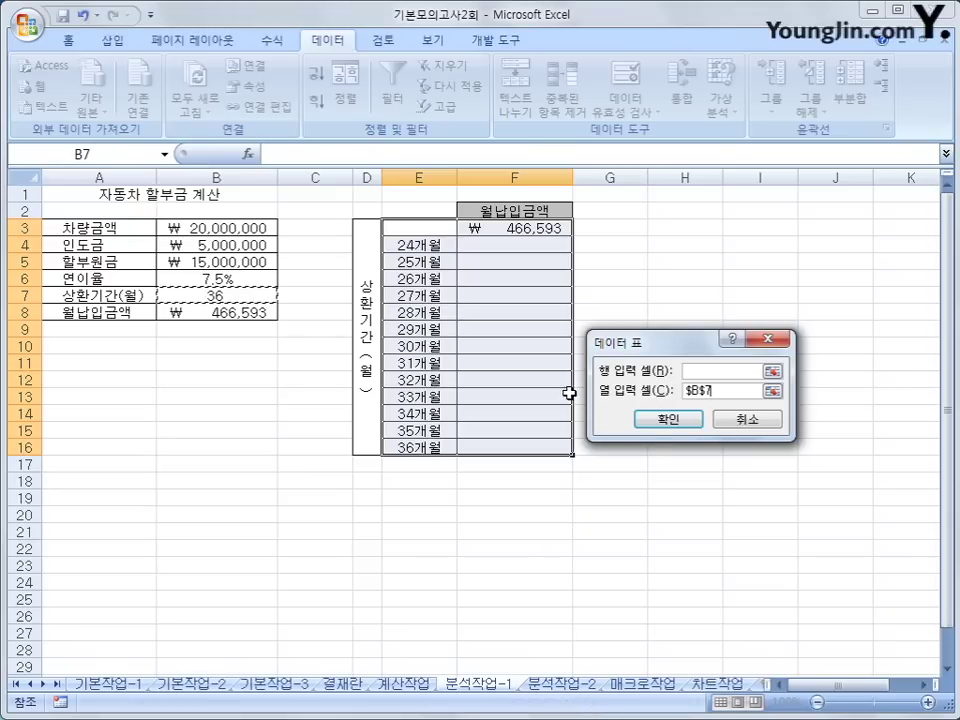
click(668, 419)
click(555, 446)
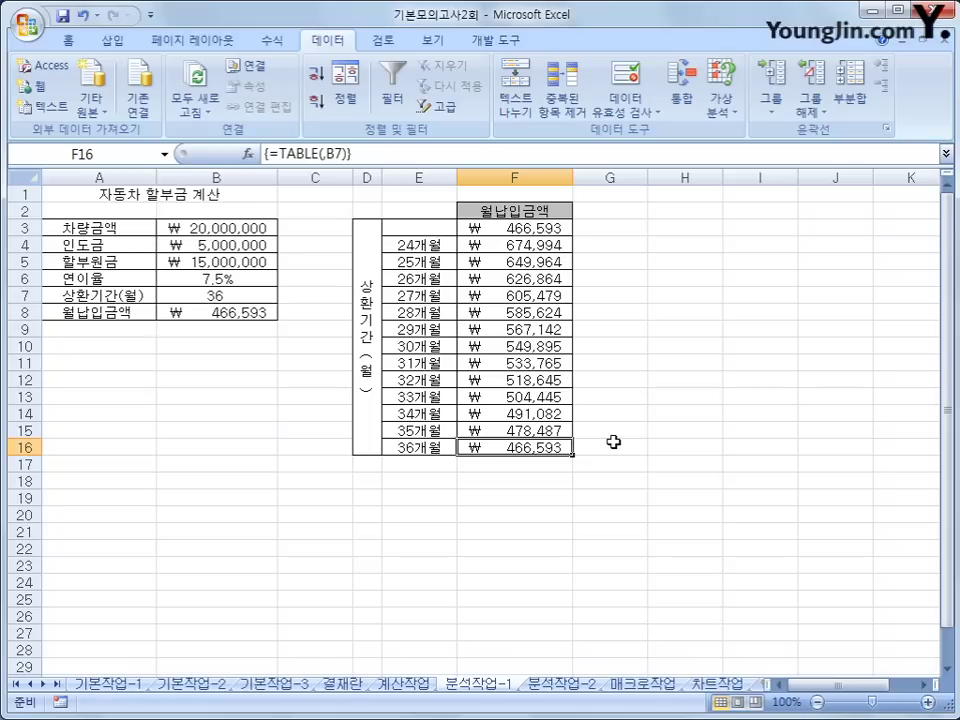
On the 분석작업-2 sheet, define the name 이익율 for cell B14
click(547, 690)
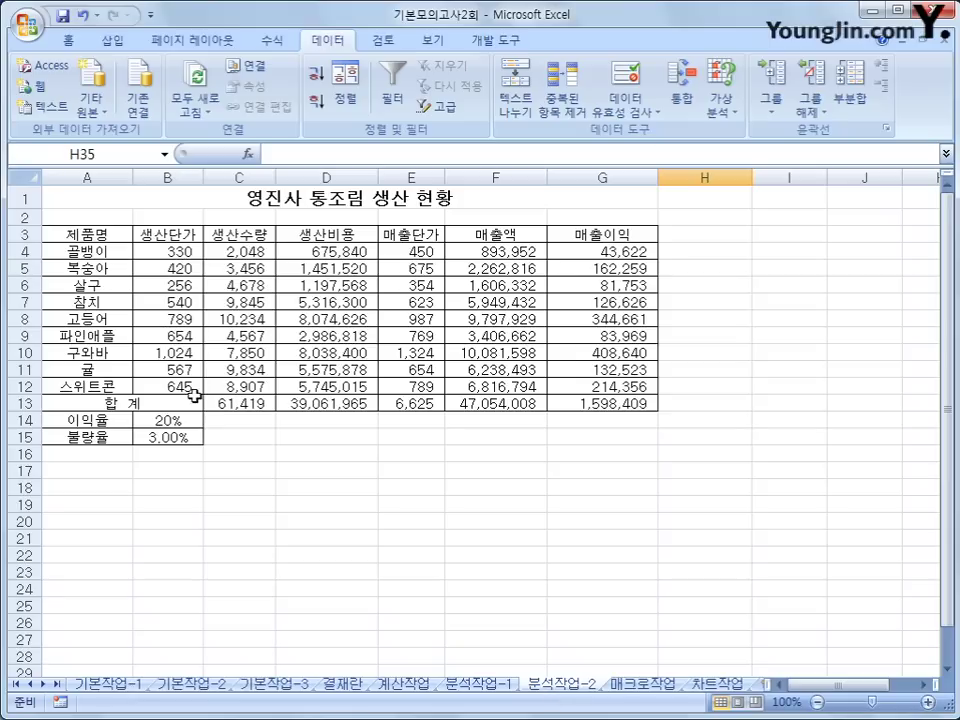
click(163, 424)
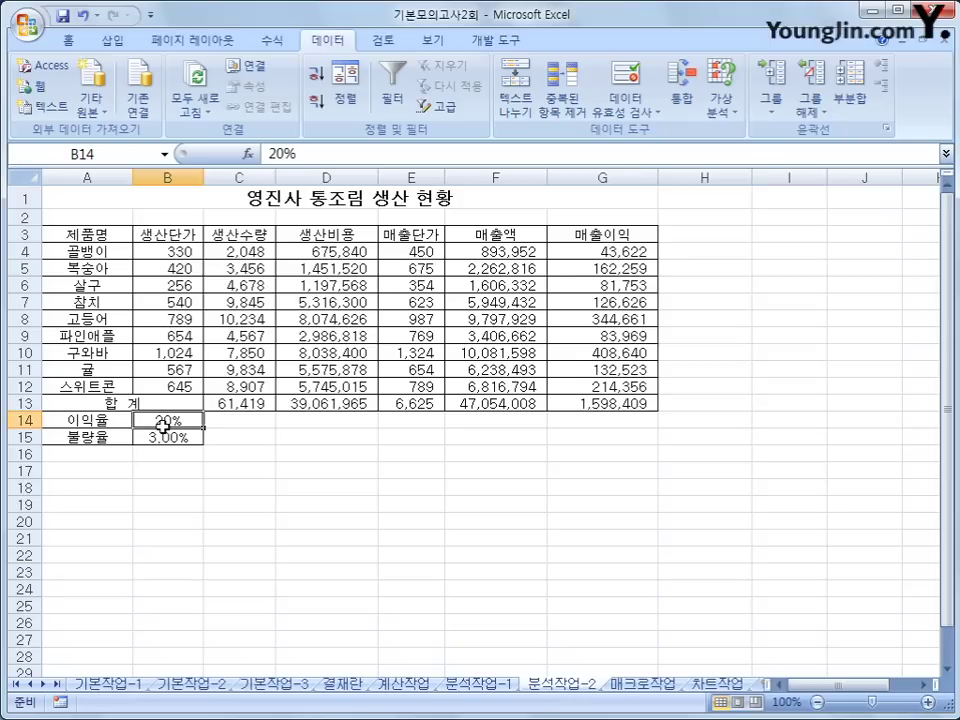
click(100, 155)
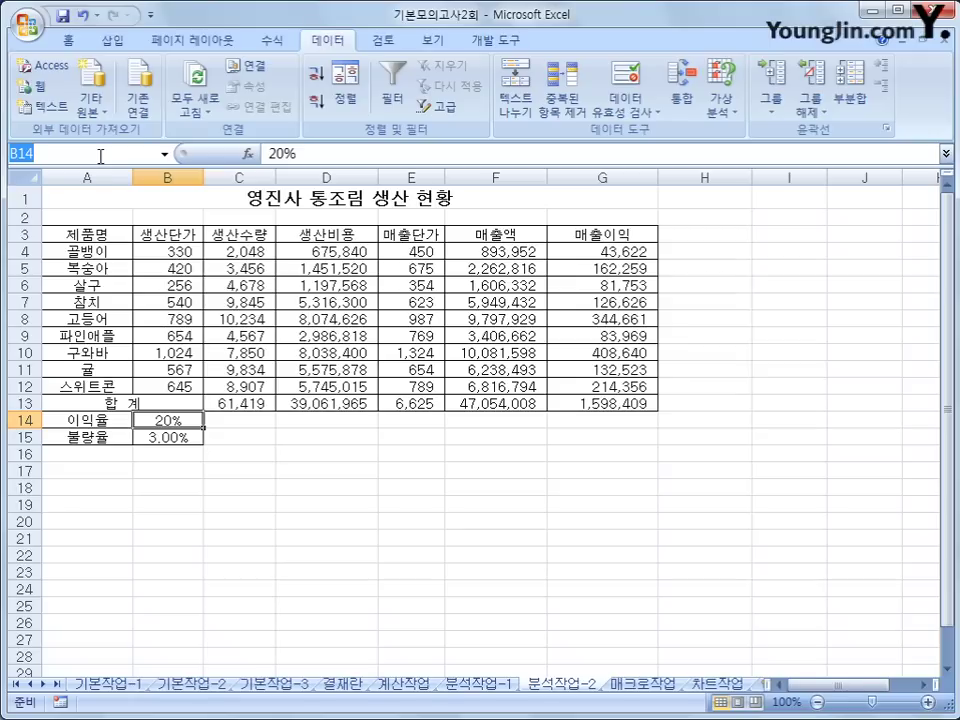
text(이익율)
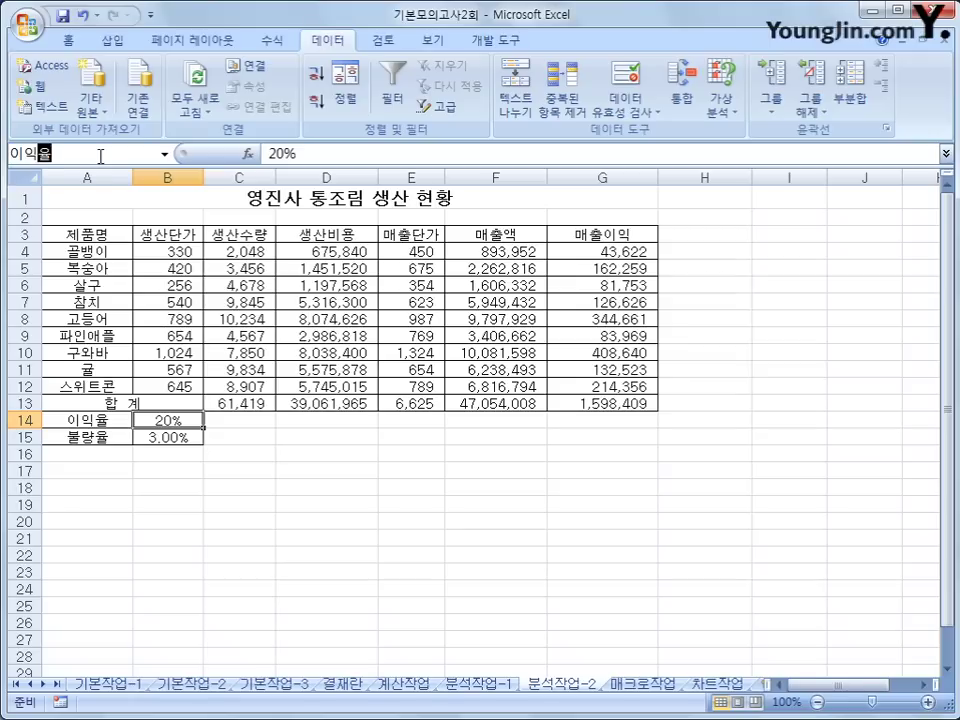
key(Return)
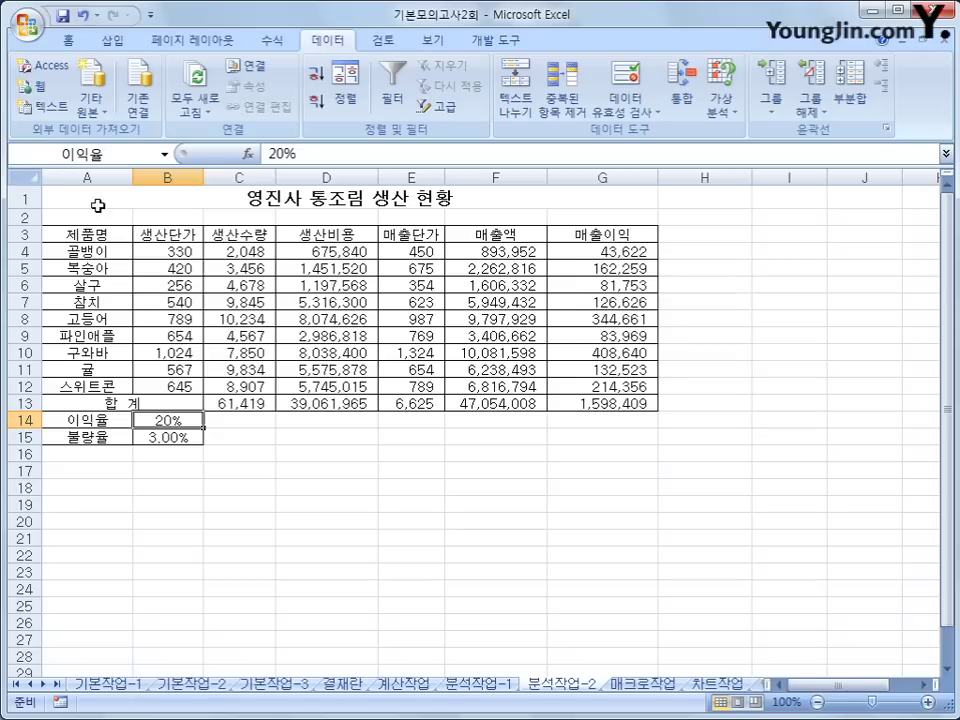
Define the name 불량율 for cell B15
key(Down)
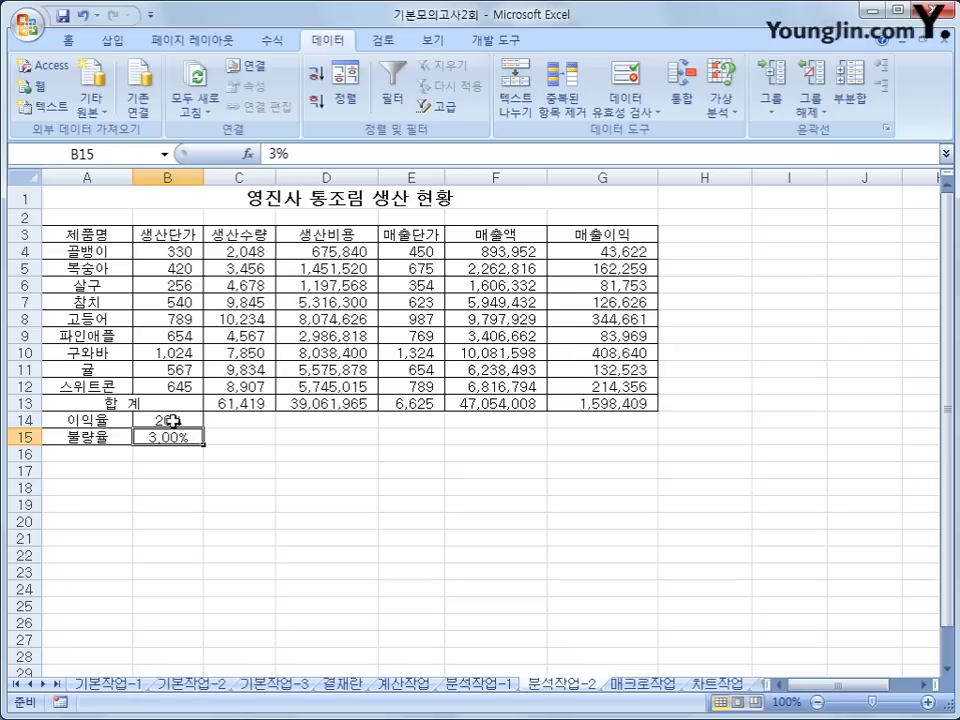
click(118, 155)
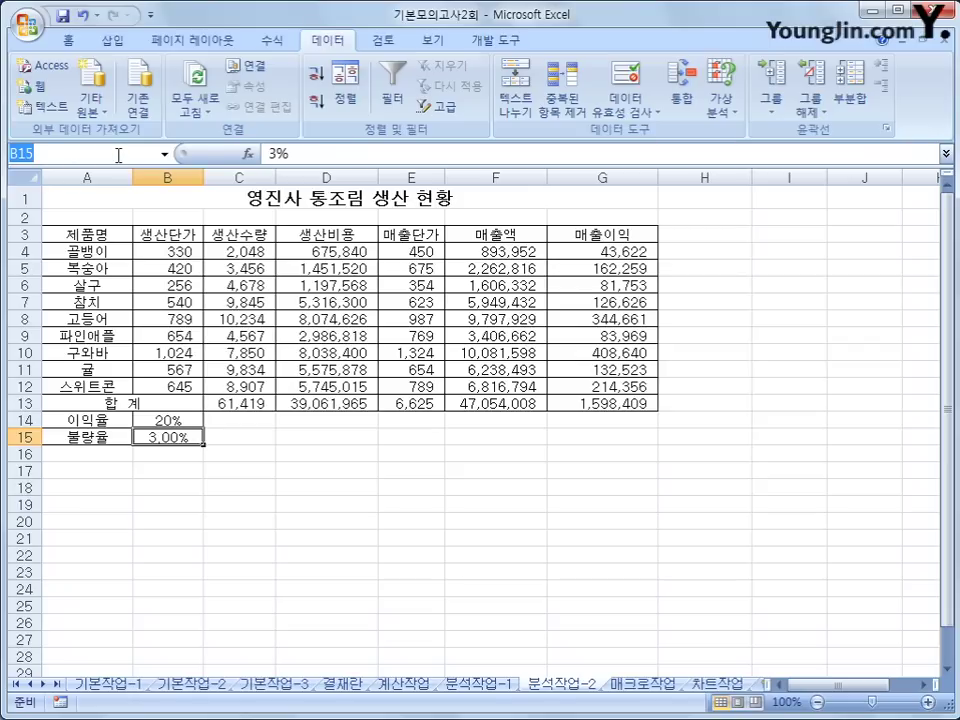
text(불량ㅇ)
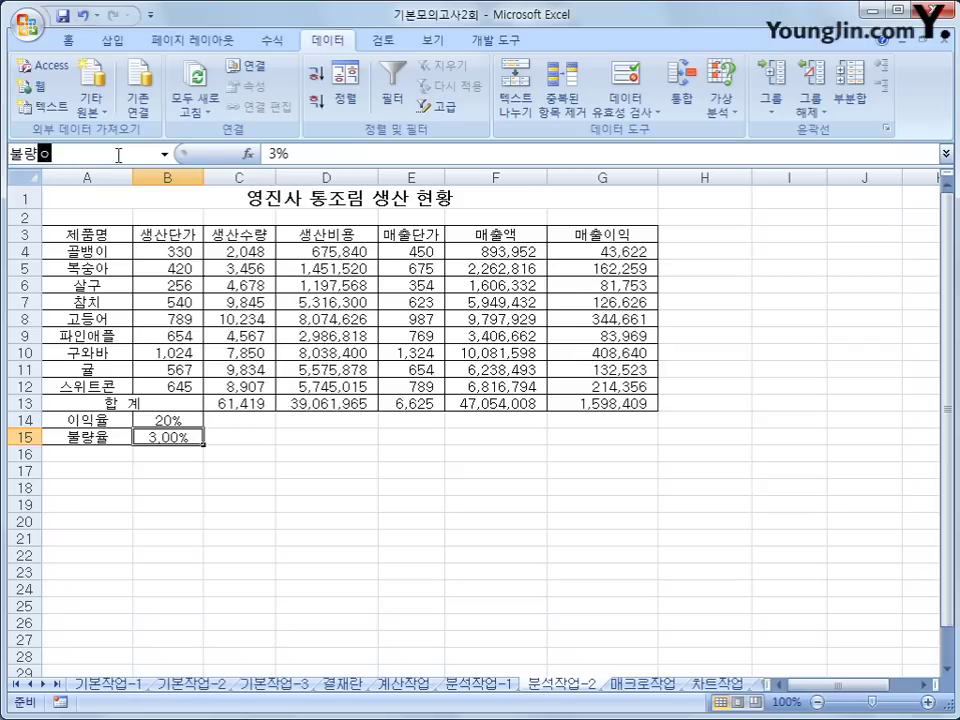
text(ㅠㄹ)
key(Return)
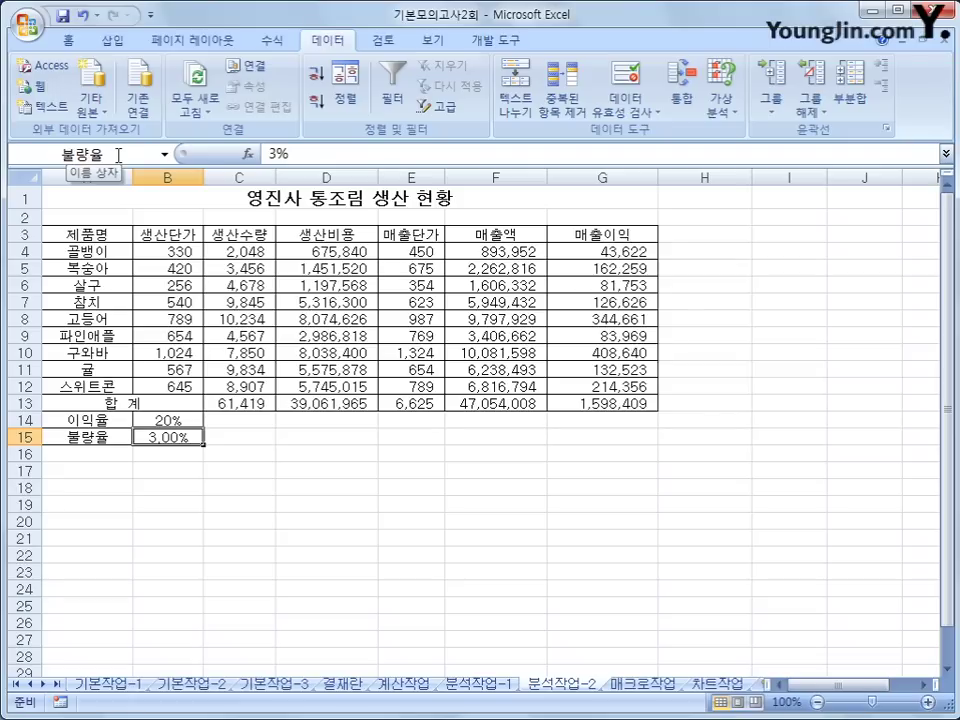
Define the name 매출이익합계 for cell G13, the 매출이익 total
click(580, 403)
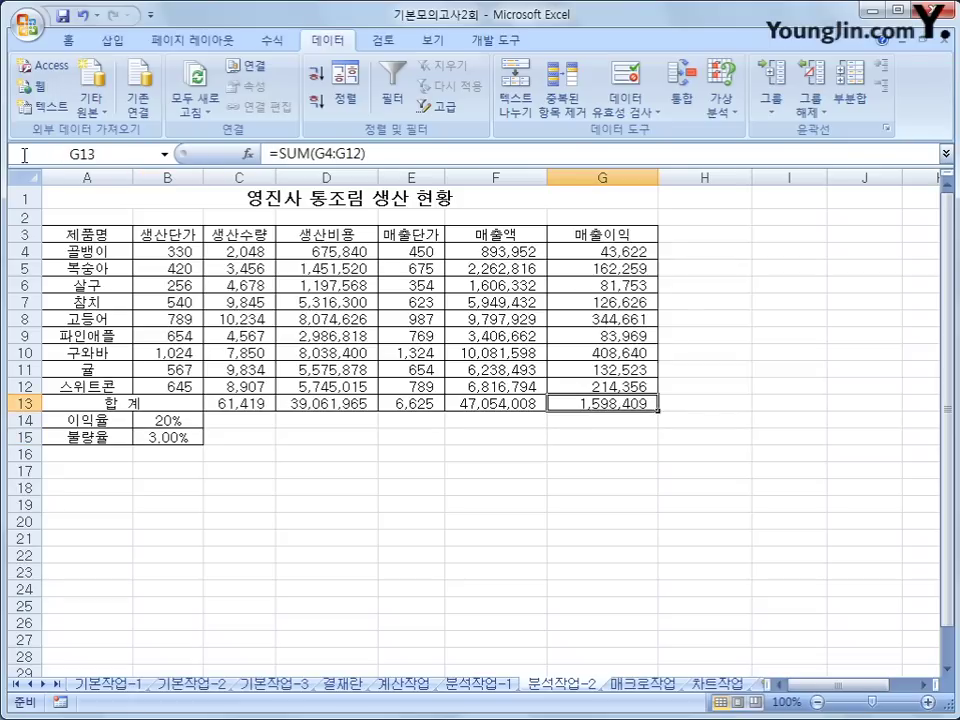
click(101, 155)
text(매출ㅇ)
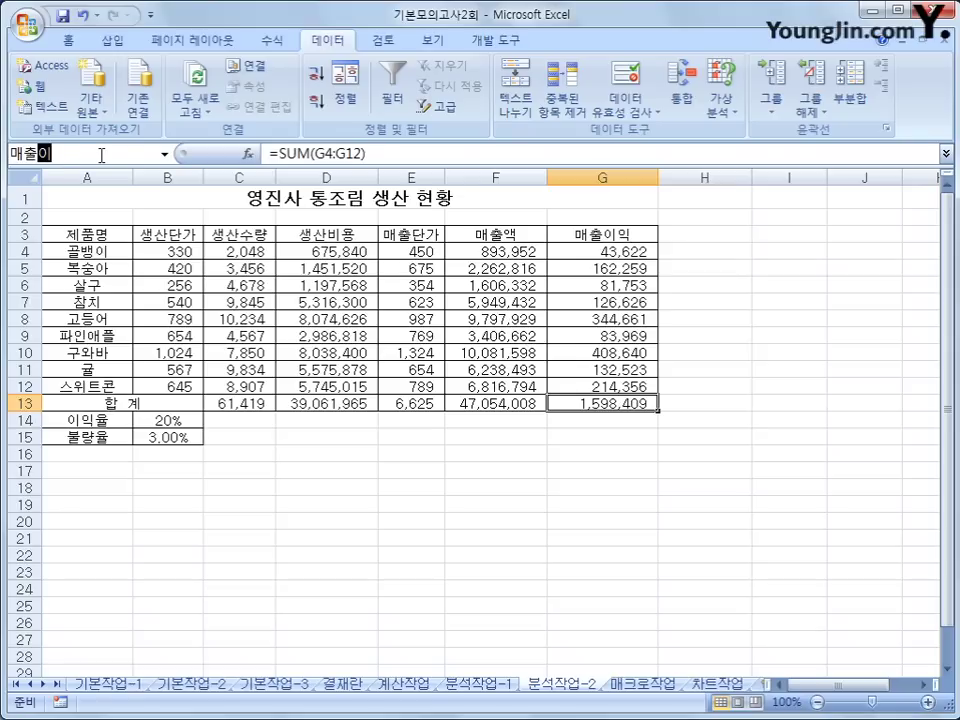
text(이익합계)
key(Return)
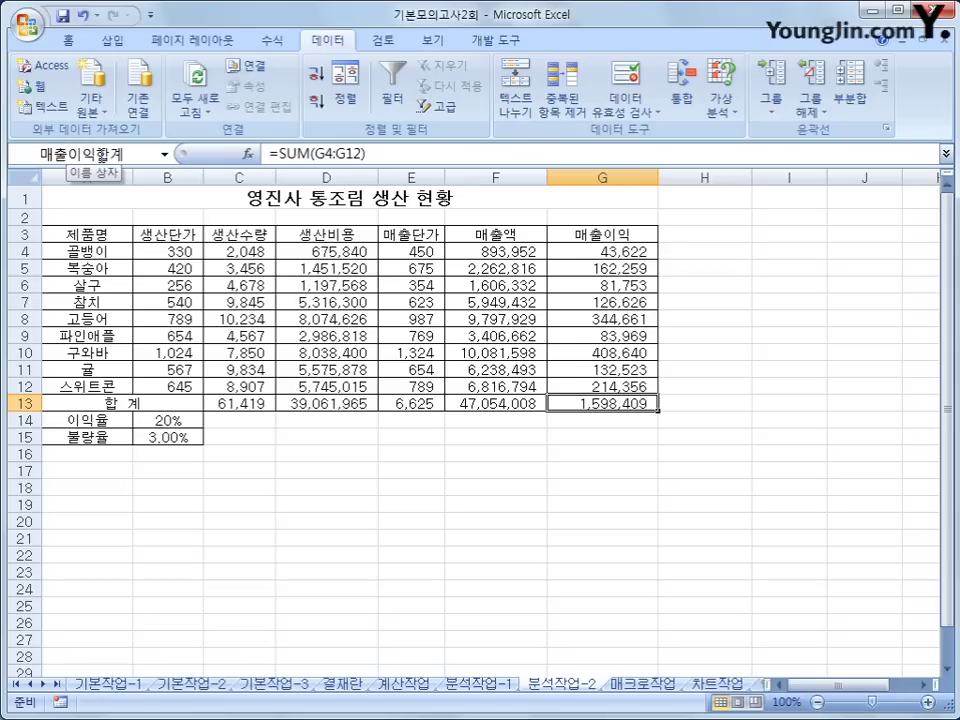
click(228, 503)
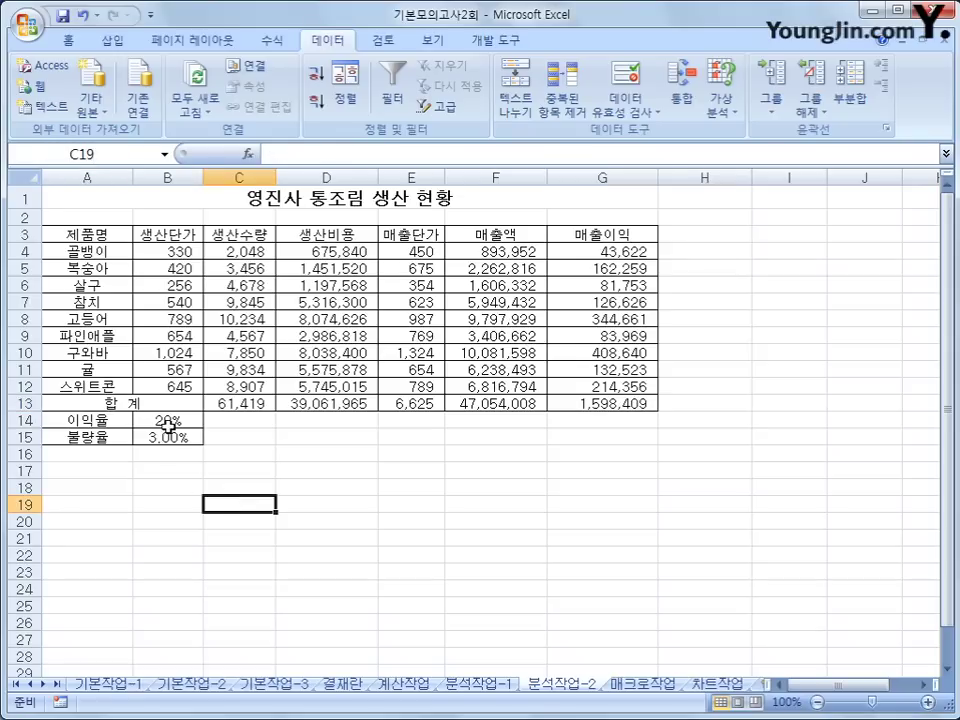
Add a what-if scenario named 매출이익증가 with B14:B15 as its changing cells
drag(167, 424, 170, 440)
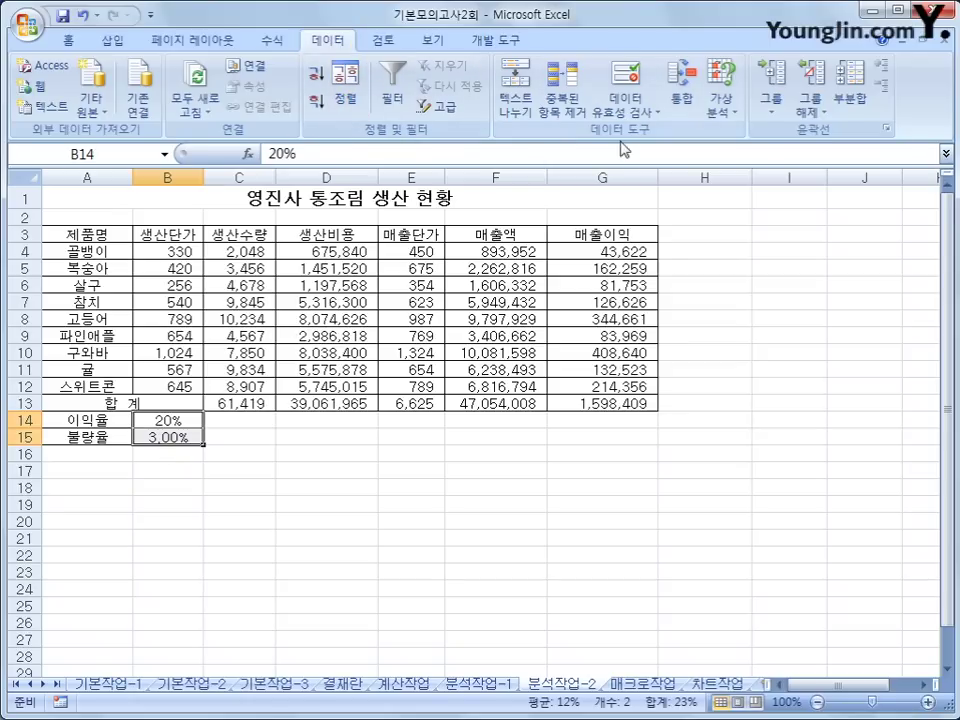
click(727, 113)
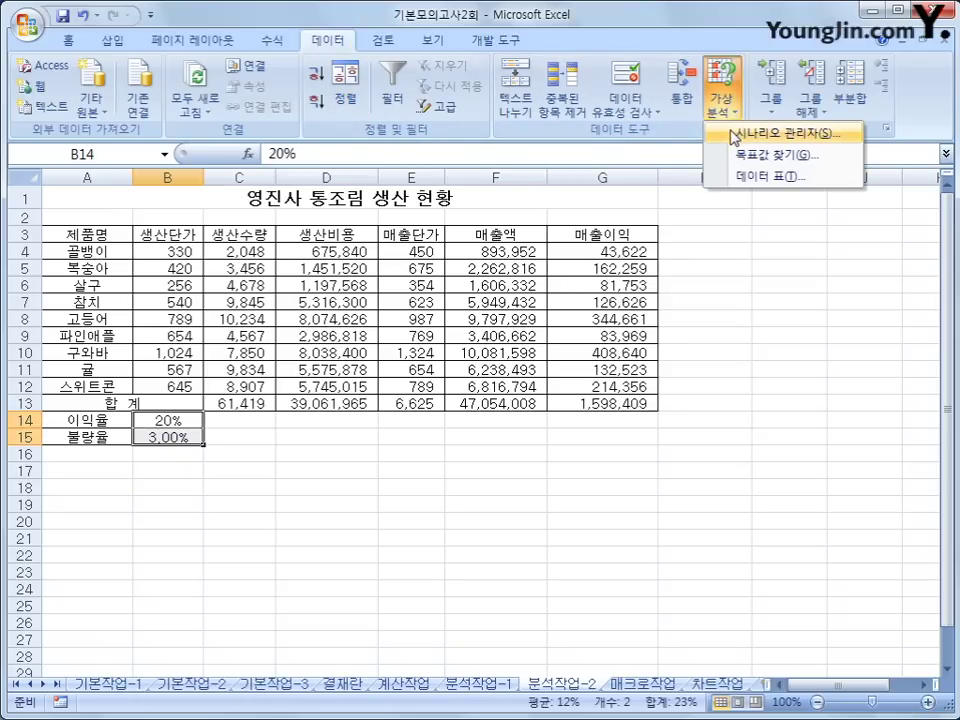
click(735, 135)
drag(651, 244, 521, 242)
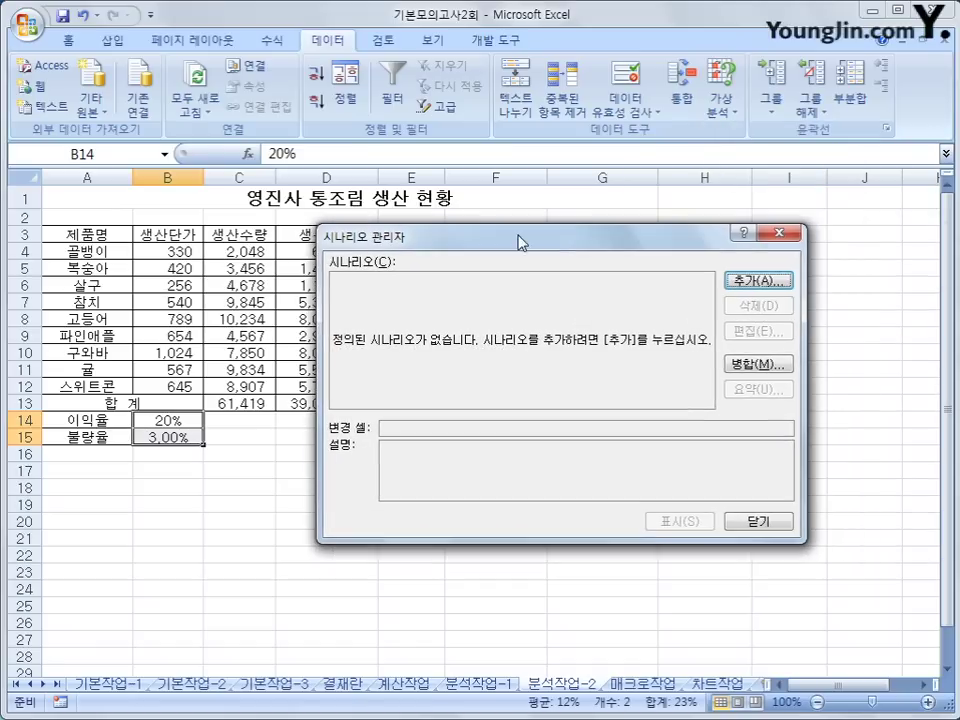
click(761, 282)
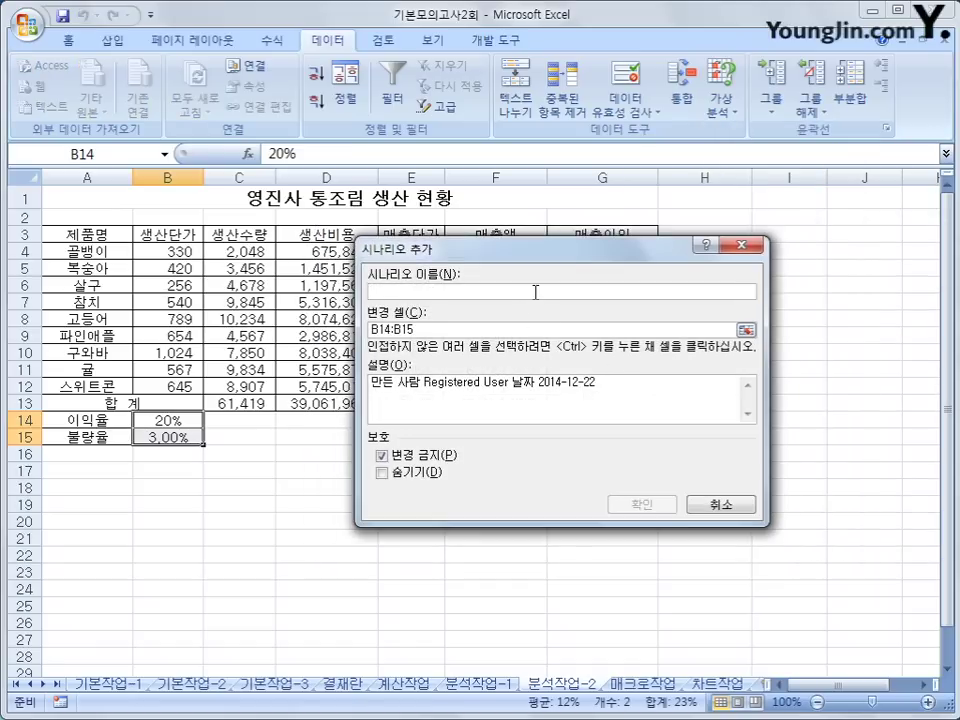
text(매출이익증가)
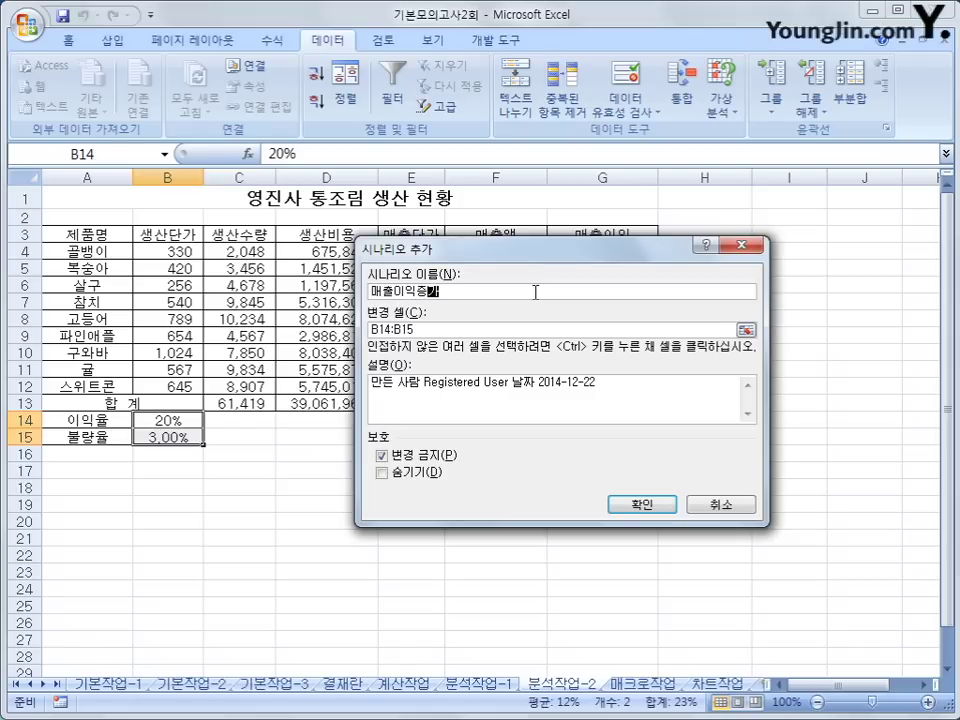
click(481, 331)
double_click(481, 331)
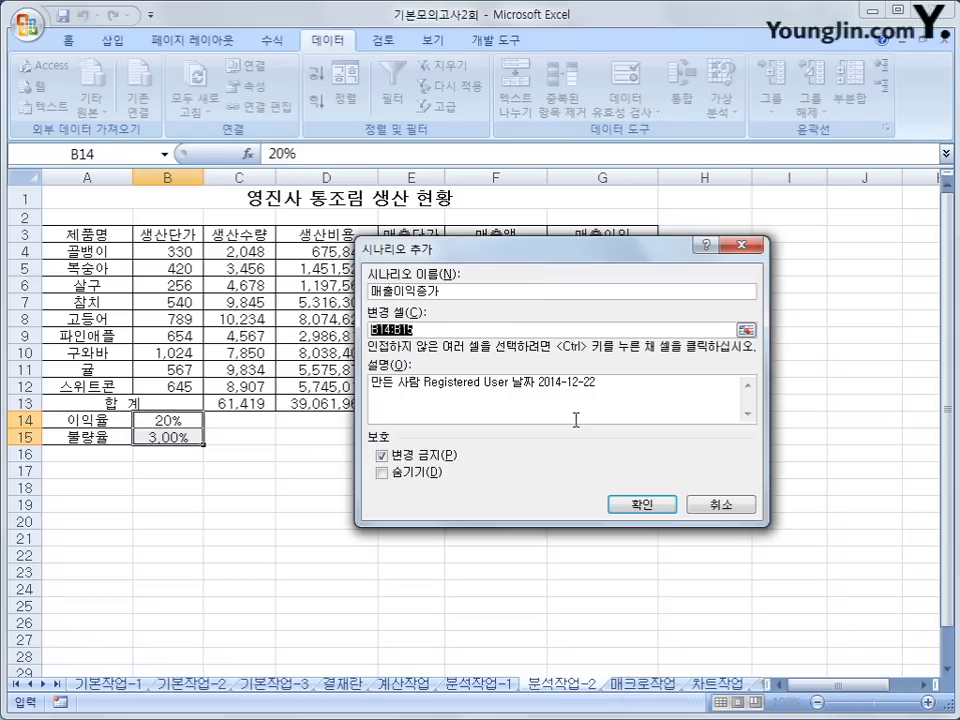
click(628, 508)
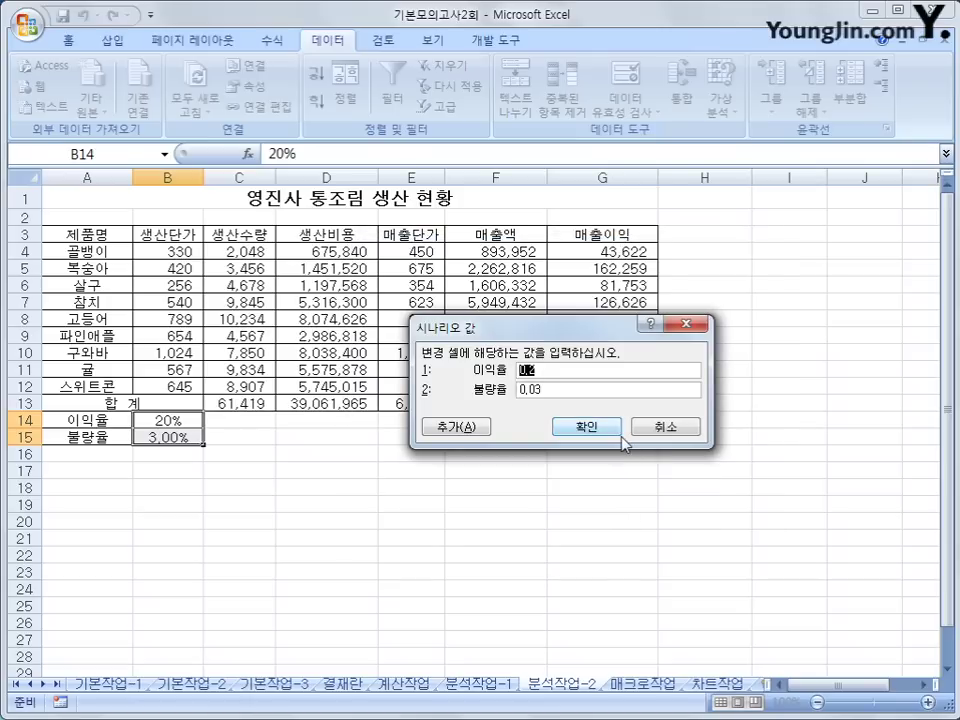
Set the 매출이익증가 scenario's values to 30% for 이익율 and 2% for 불량율, and continue to another new scenario
text(30%)
key(Tab)
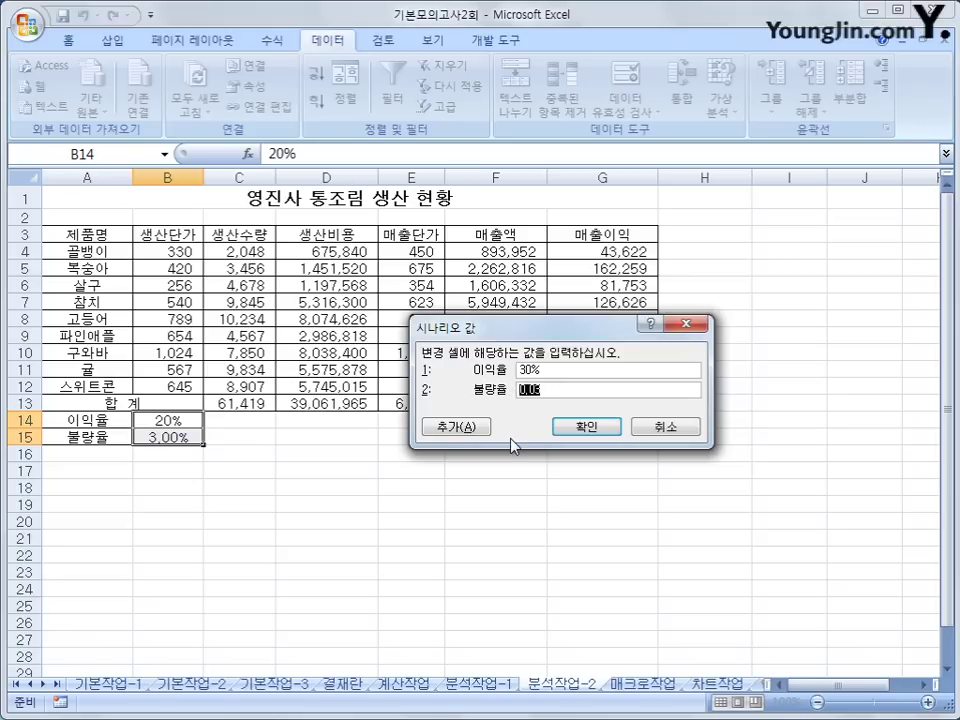
text(2%)
click(472, 428)
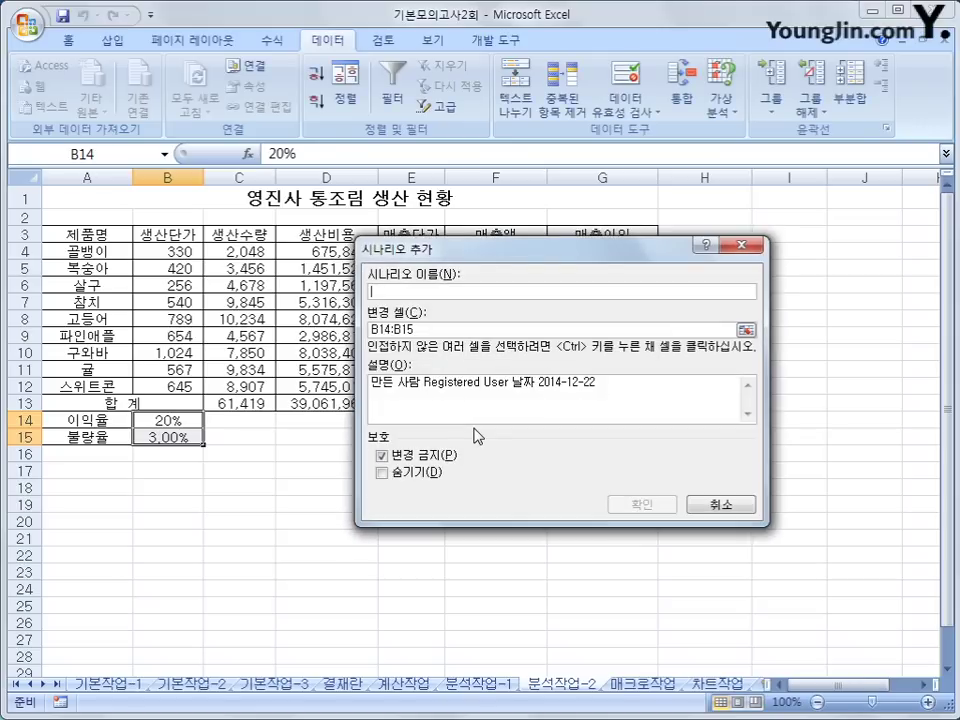
Add a second scenario named 매출이익감소 on B14:B15 with 이익율 15% and 불량율 4%
text(ㅂ)
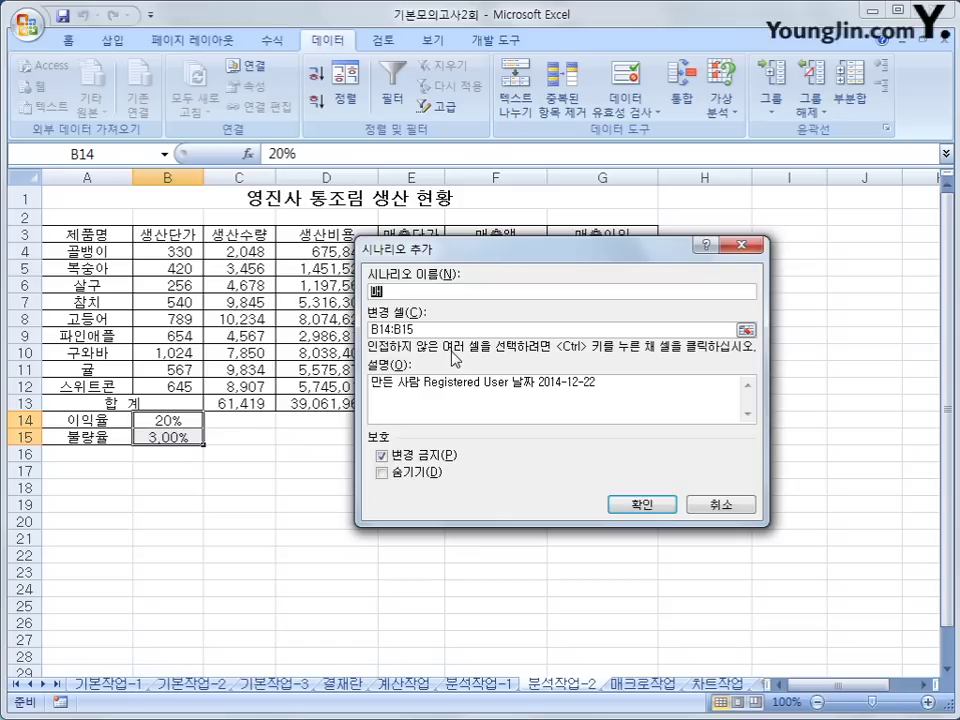
text(ㅐ출이익감ㅅ)
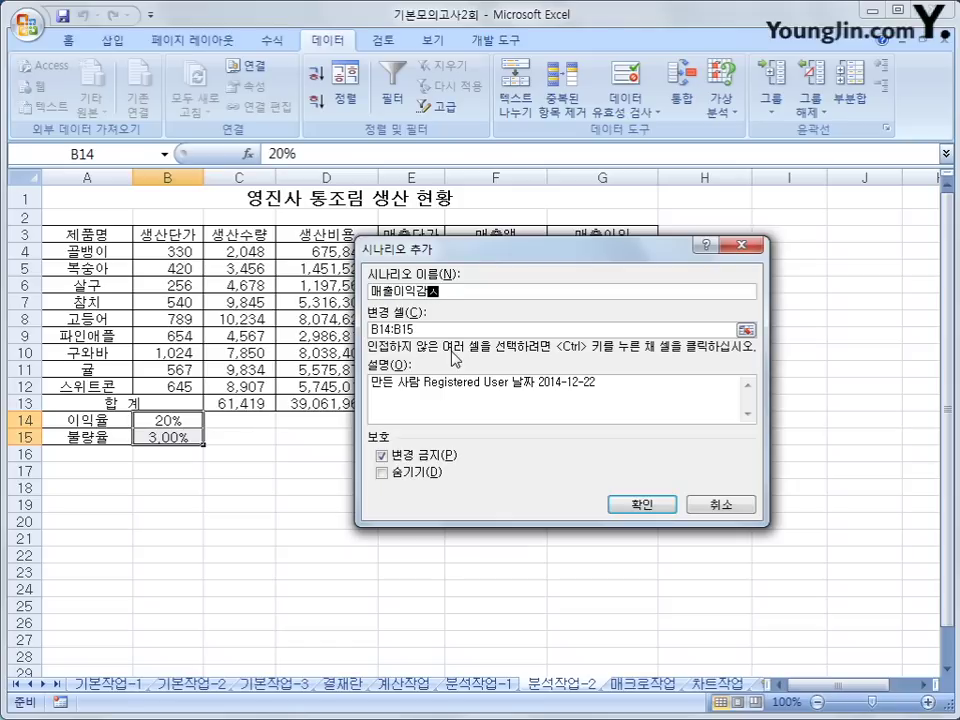
text(ㅗ)
click(641, 504)
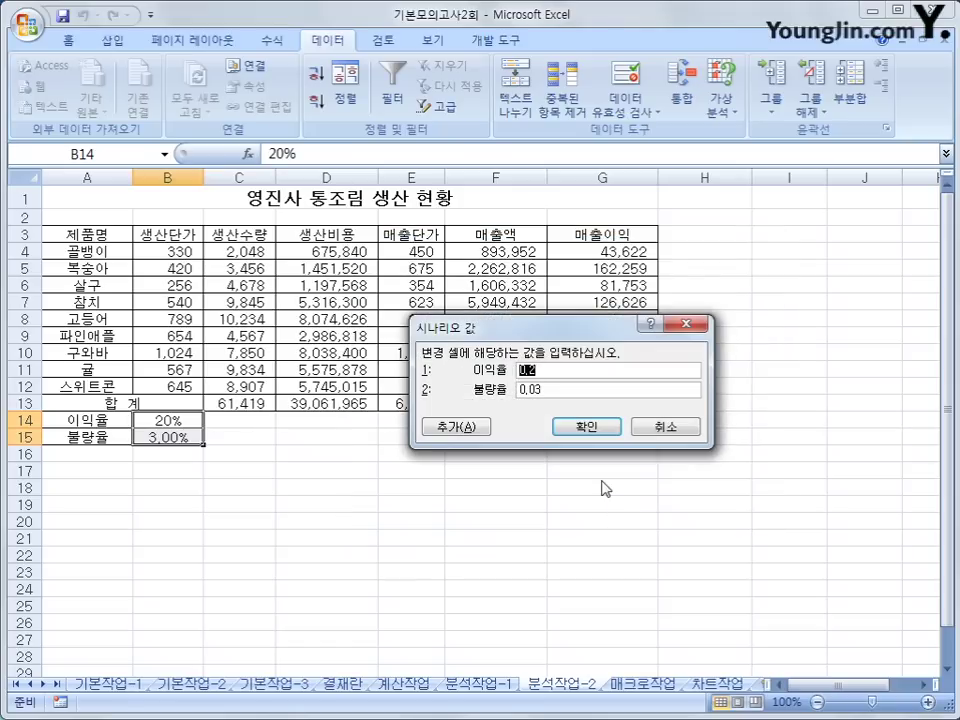
text(15%)
key(Tab)
text(4%)
click(605, 425)
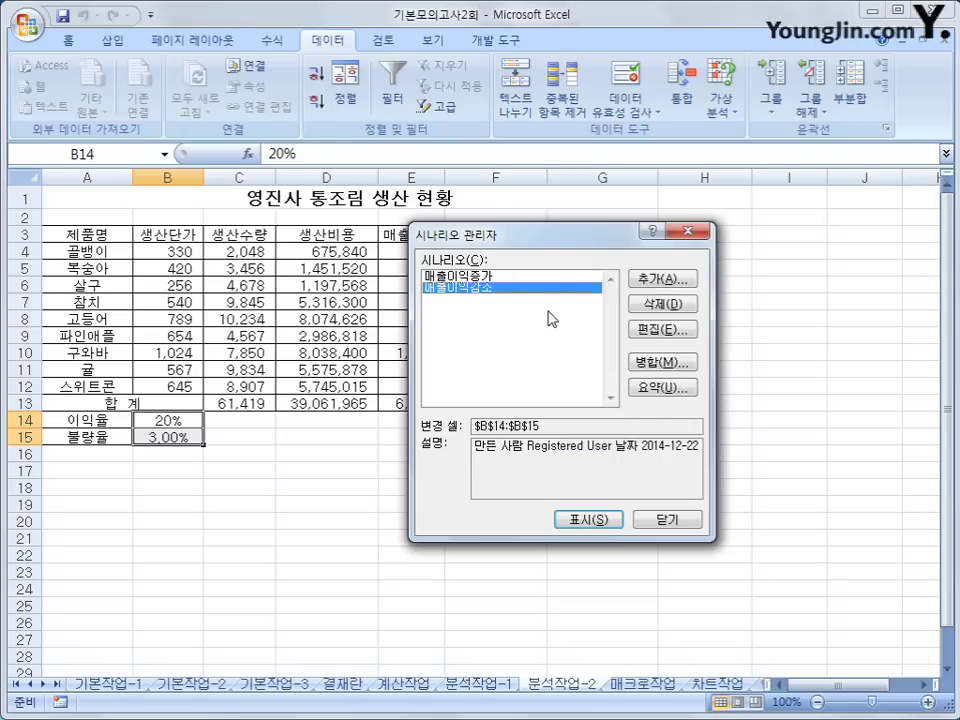
Generate a scenario summary report (시나리오 요약) with G13 as the result cell
click(662, 388)
drag(558, 315, 314, 276)
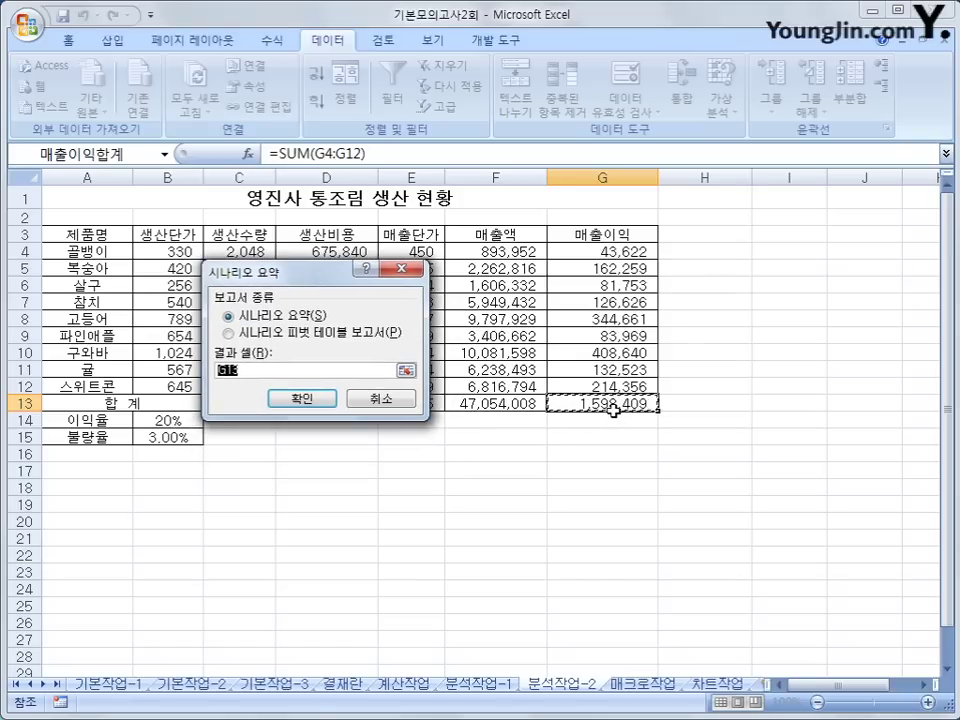
click(305, 399)
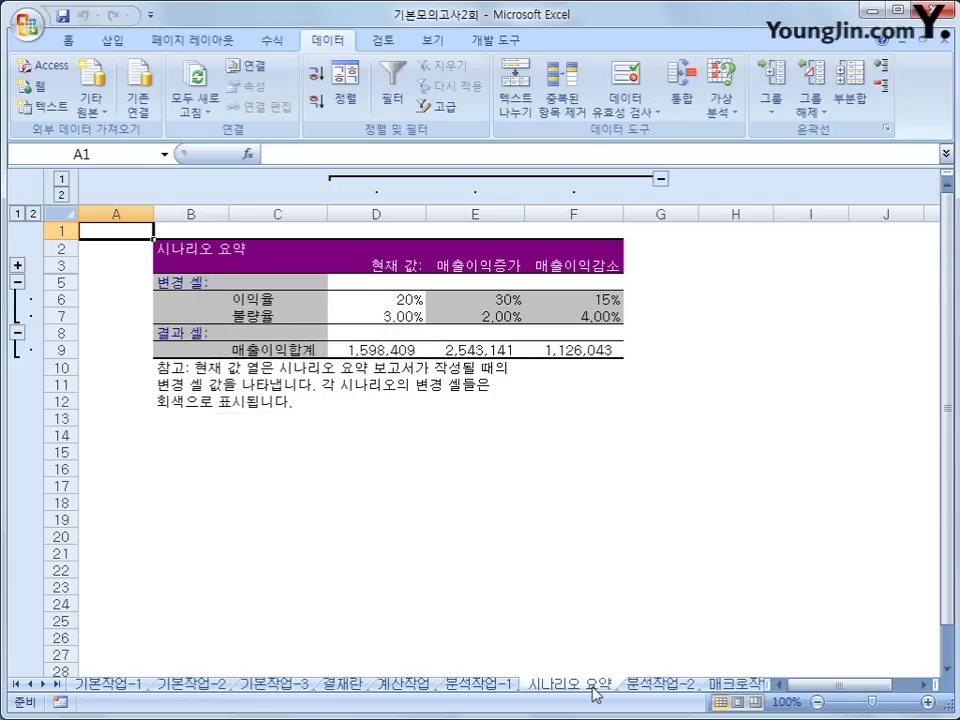
Open the 매크로작업 sheet and select the empty cell A17 below the 임금명세표 table
click(44, 685)
click(44, 685)
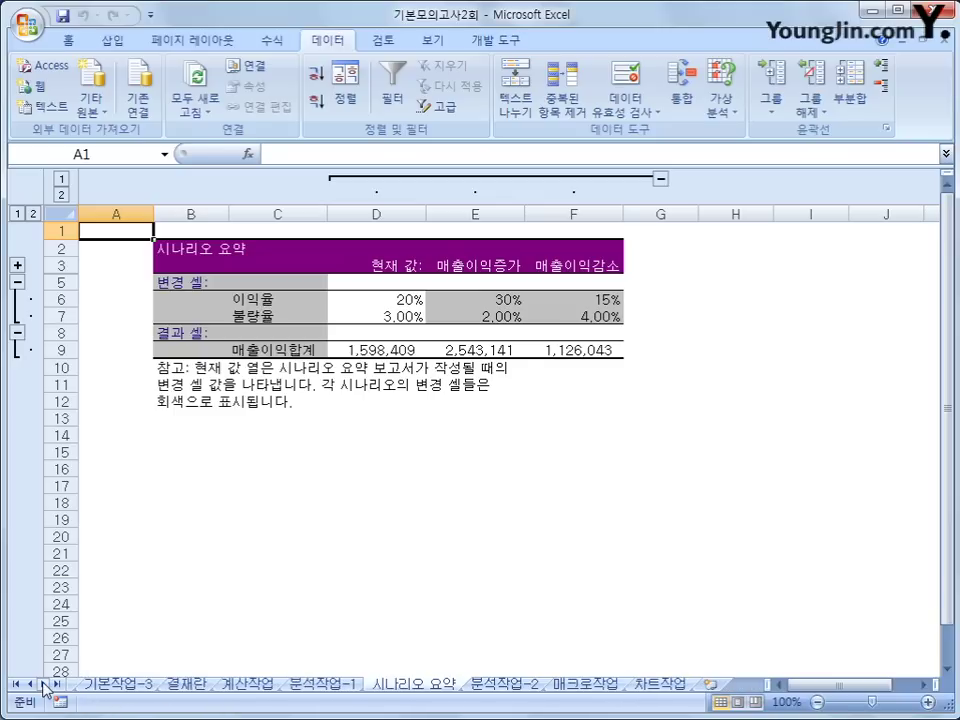
click(598, 684)
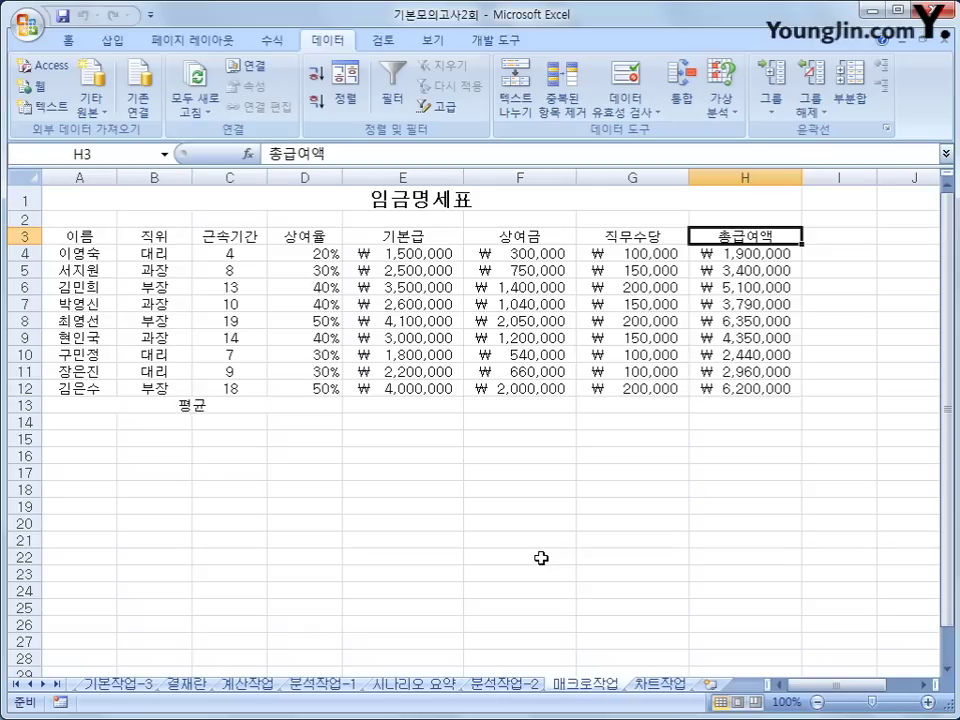
click(190, 476)
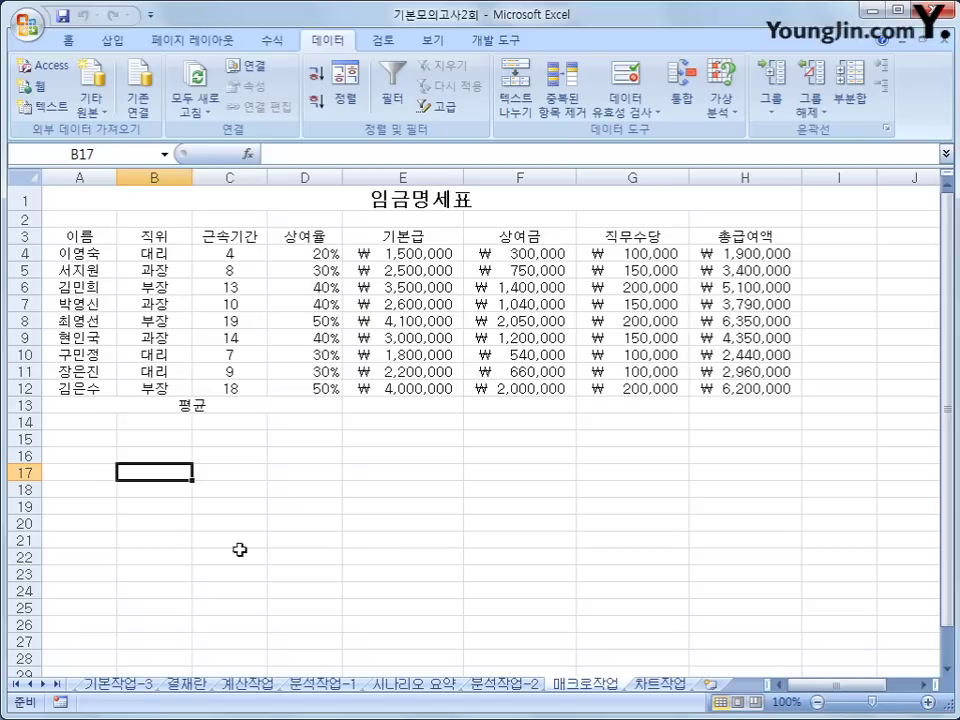
click(85, 475)
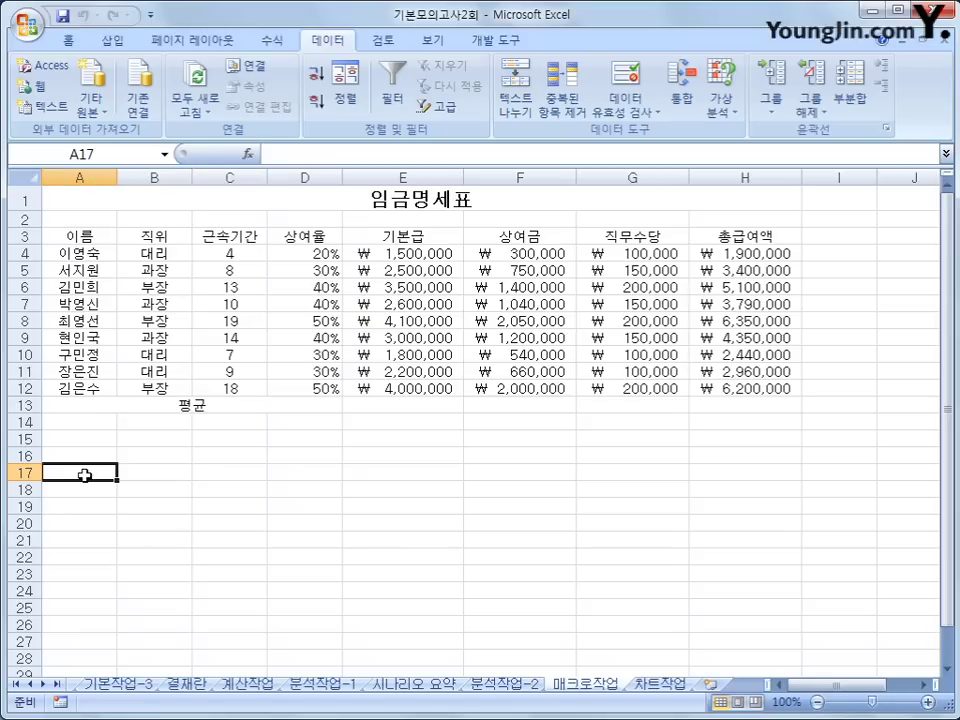
Start recording a macro named 평균, stored in the current workbook (현재 통합 문서)
click(498, 42)
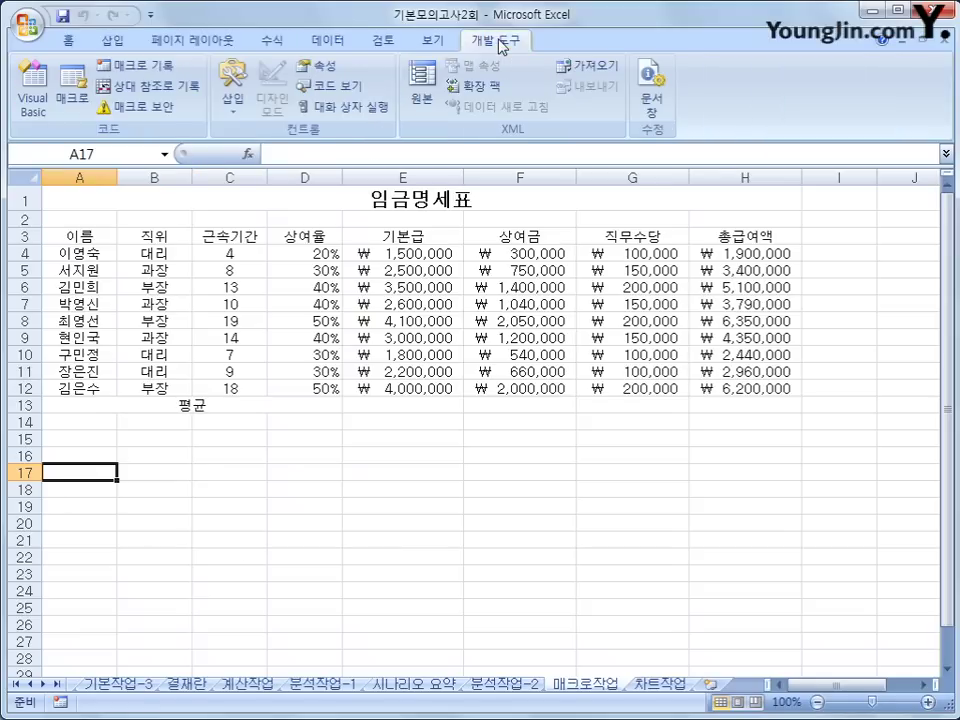
click(128, 72)
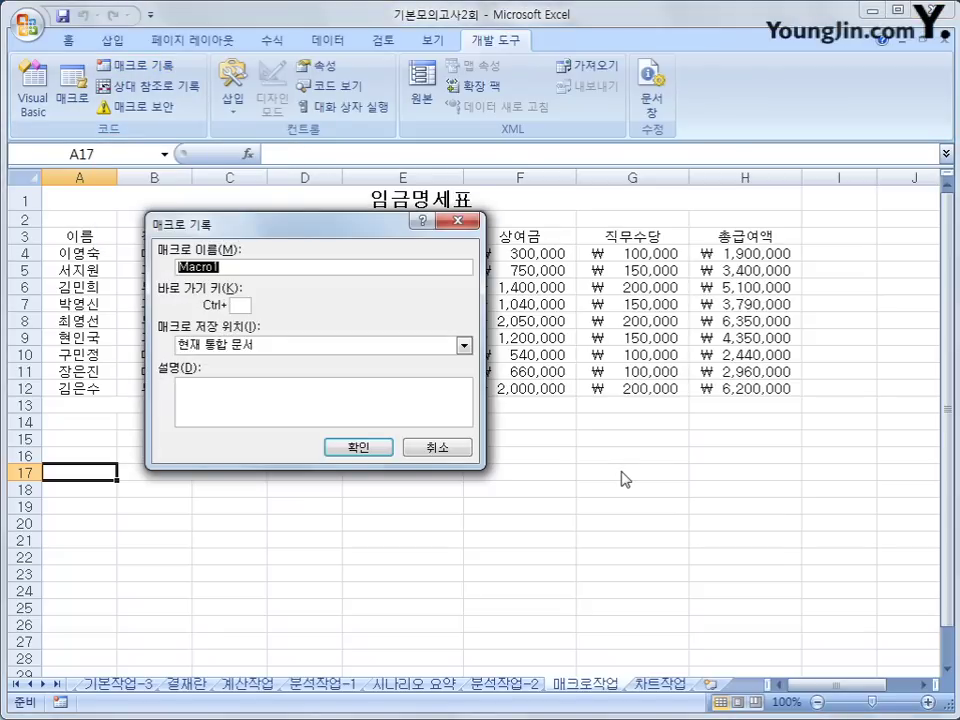
text(평균)
click(384, 449)
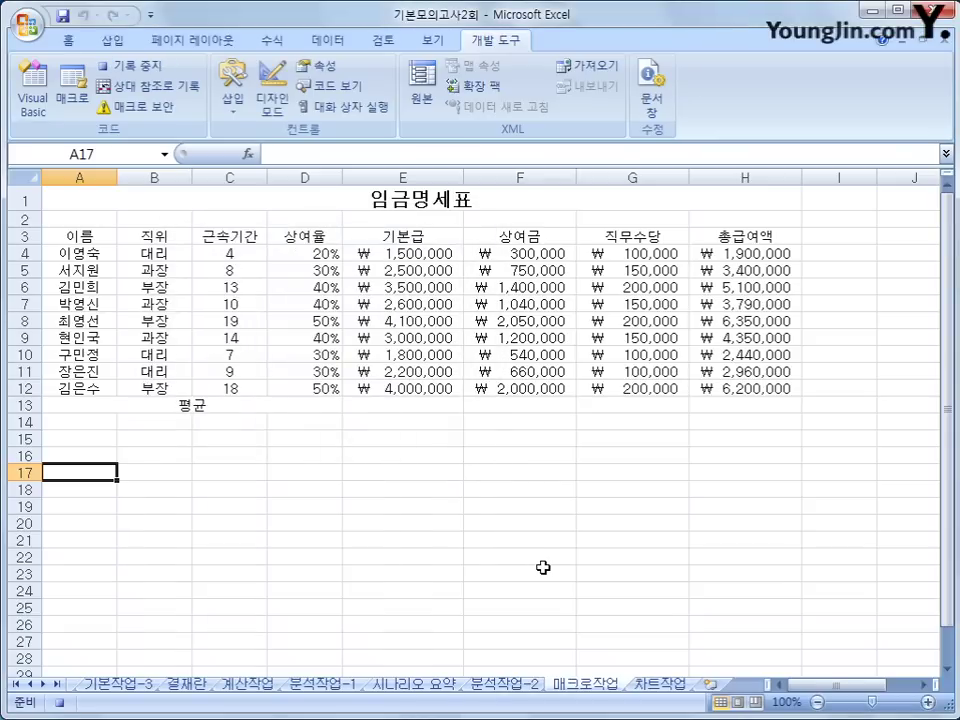
Enter the formula =AVERAGE(E4:E12) in cell E13 to average the 기본급 column
click(401, 406)
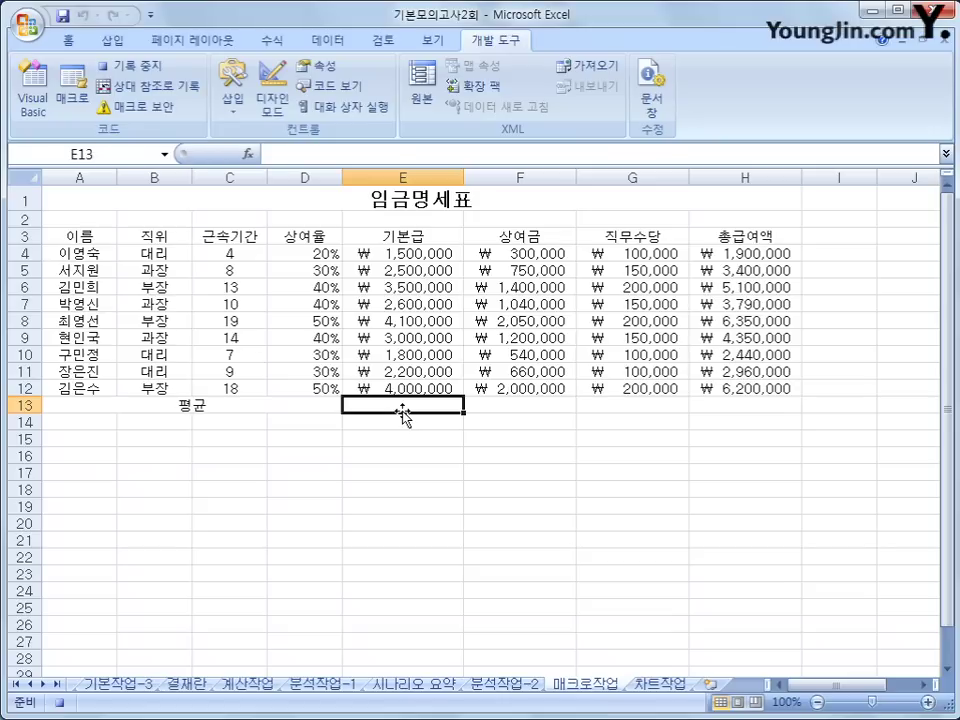
text(=ㅁ)
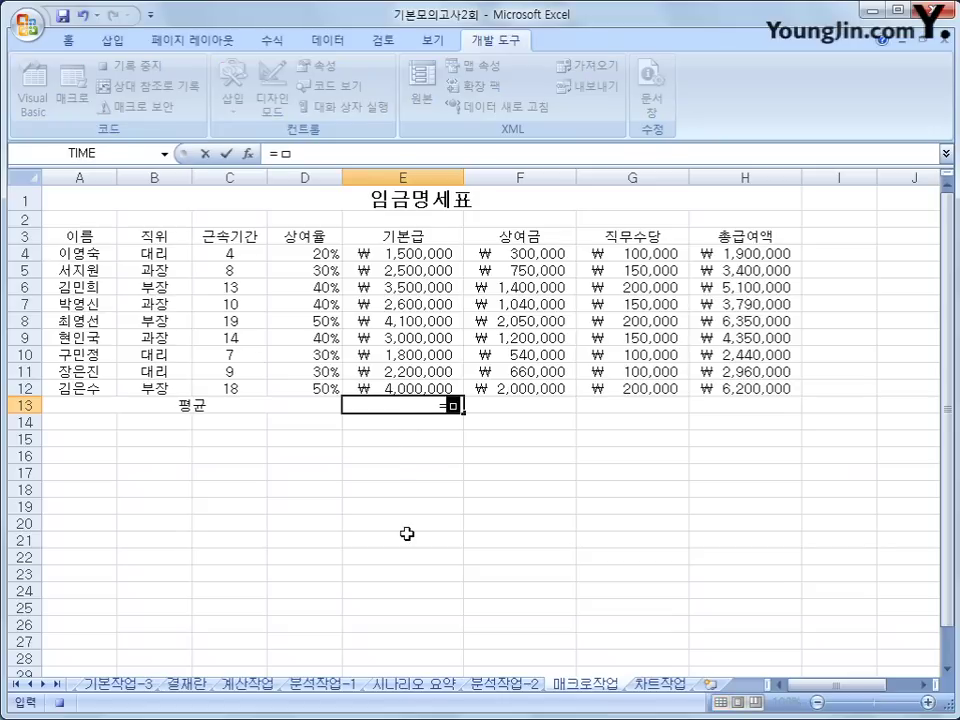
key(BackSpace)
text(av)
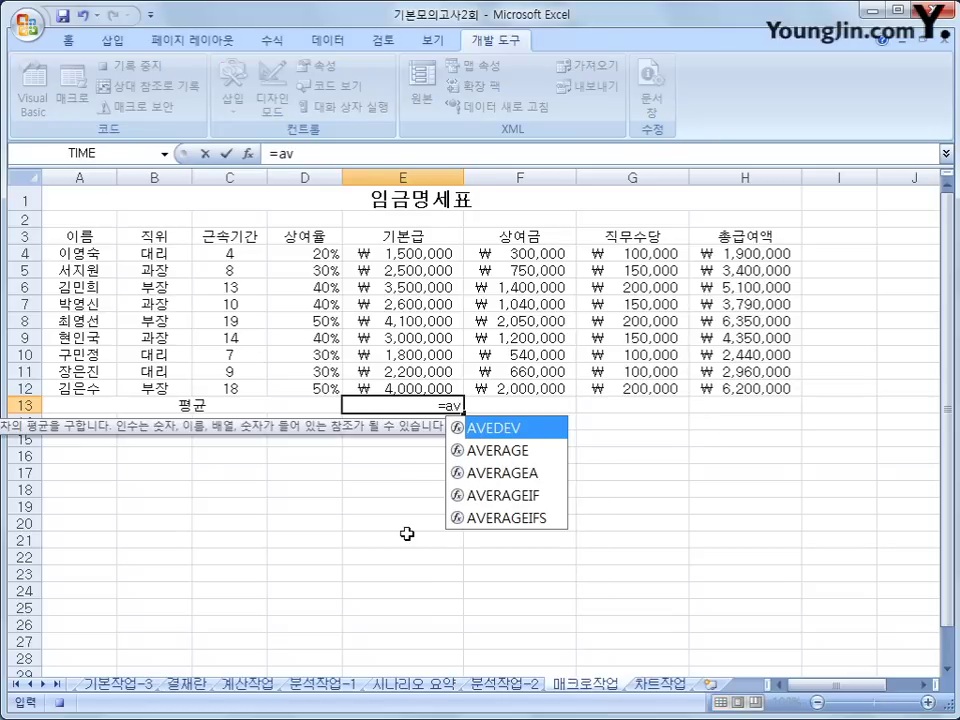
key(Down)
key(Tab)
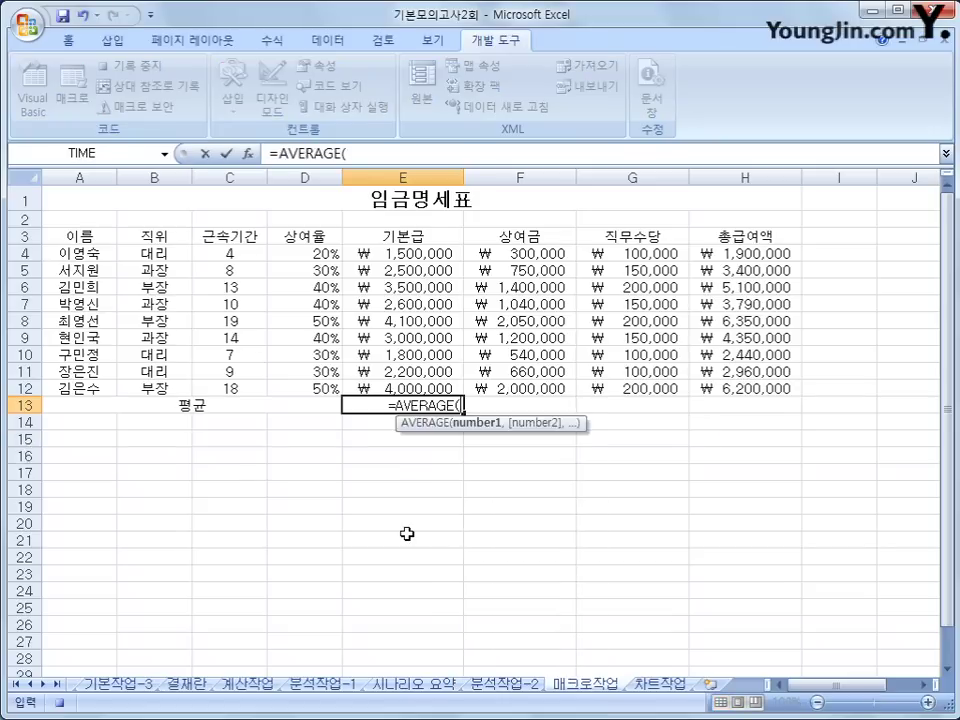
drag(435, 251, 435, 389)
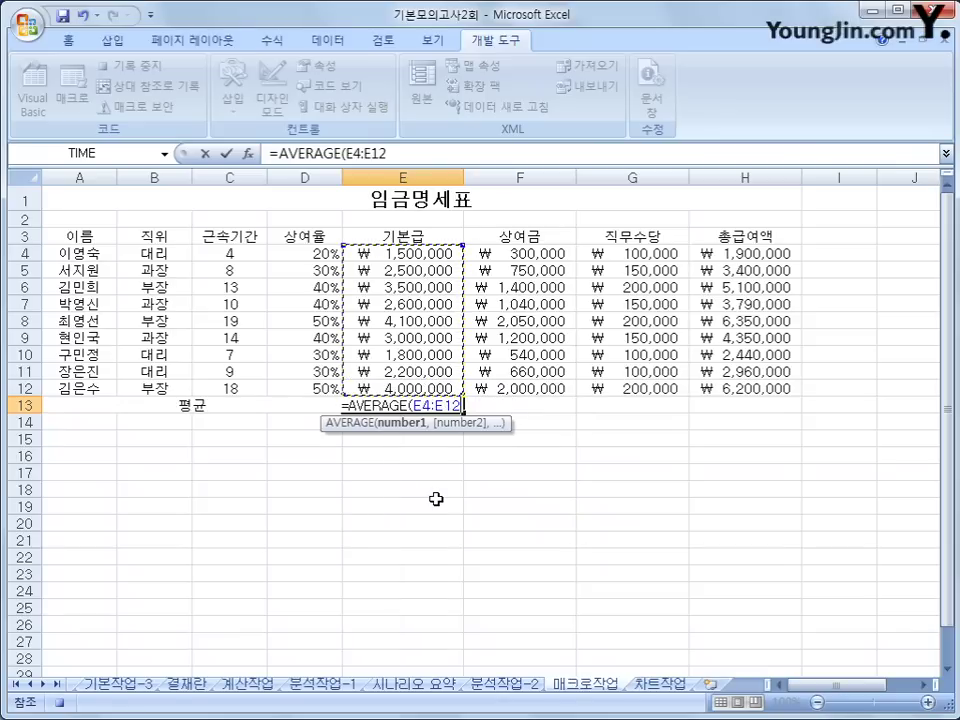
text())
key(Return)
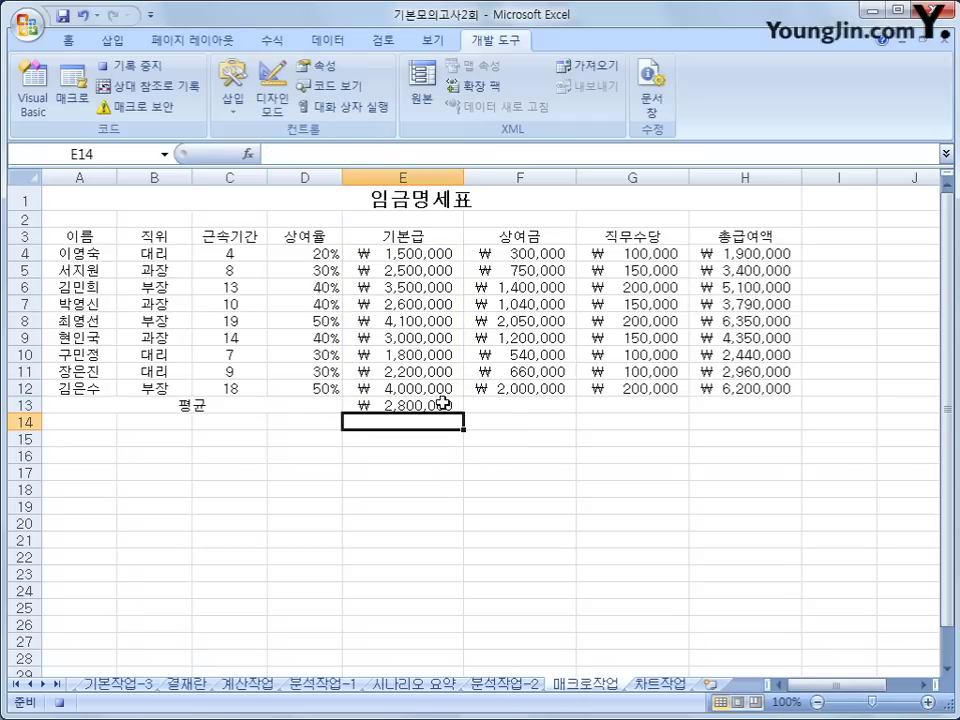
Fill the average formula from E13 across to H13 and stop recording the macro
click(443, 405)
drag(462, 411, 748, 433)
click(748, 405)
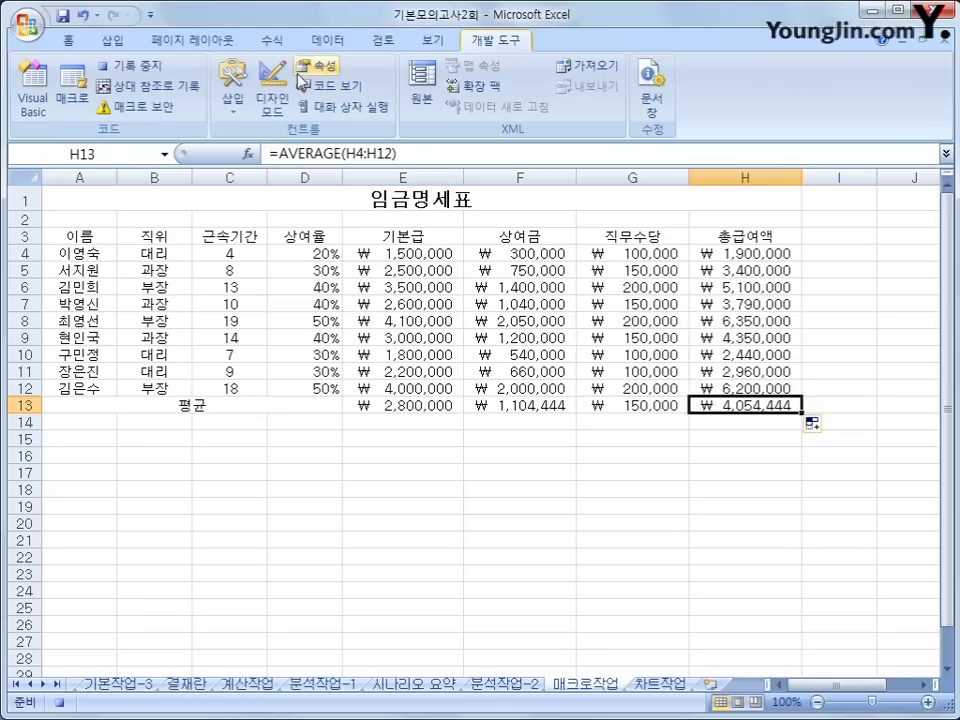
click(145, 66)
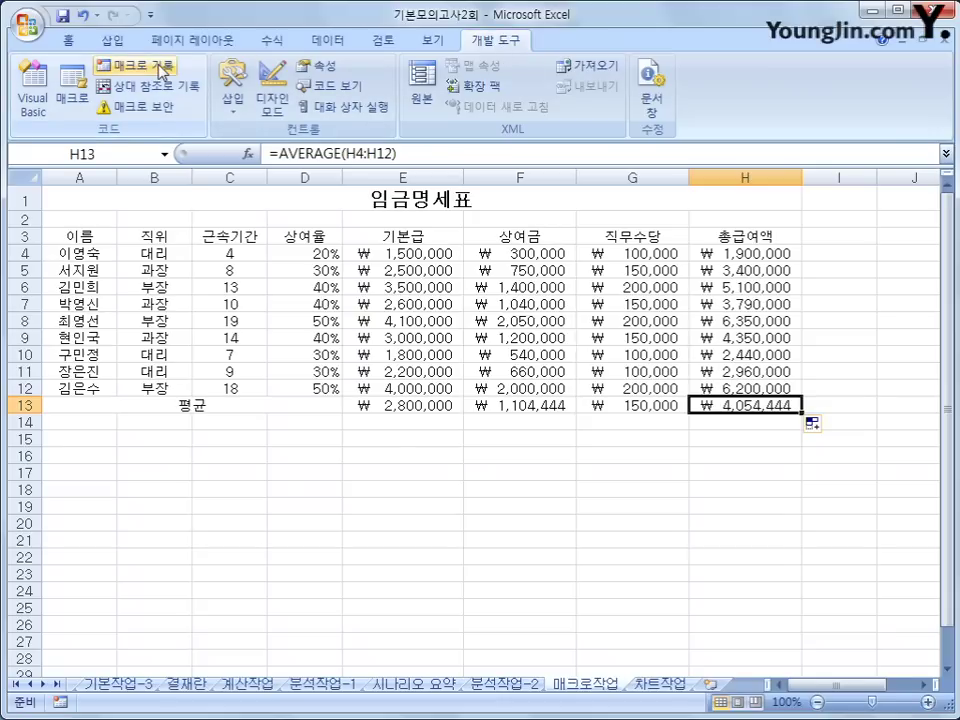
click(484, 570)
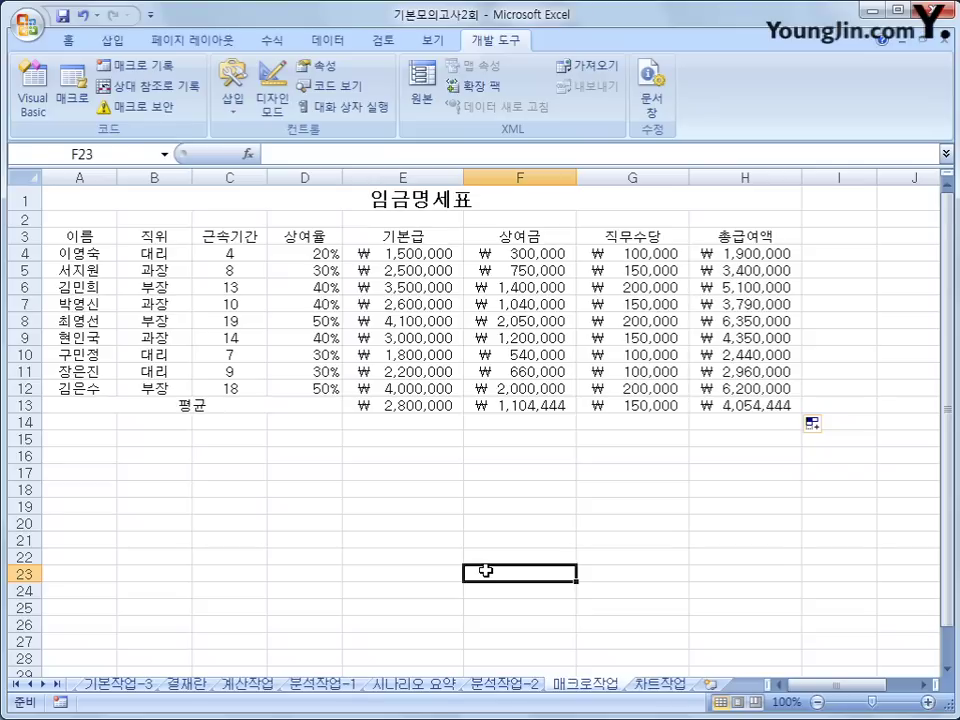
Draw a regular pentagon about 1.43 cm high and 2.12 cm wide in column J from row 3, labelled 평균
click(110, 40)
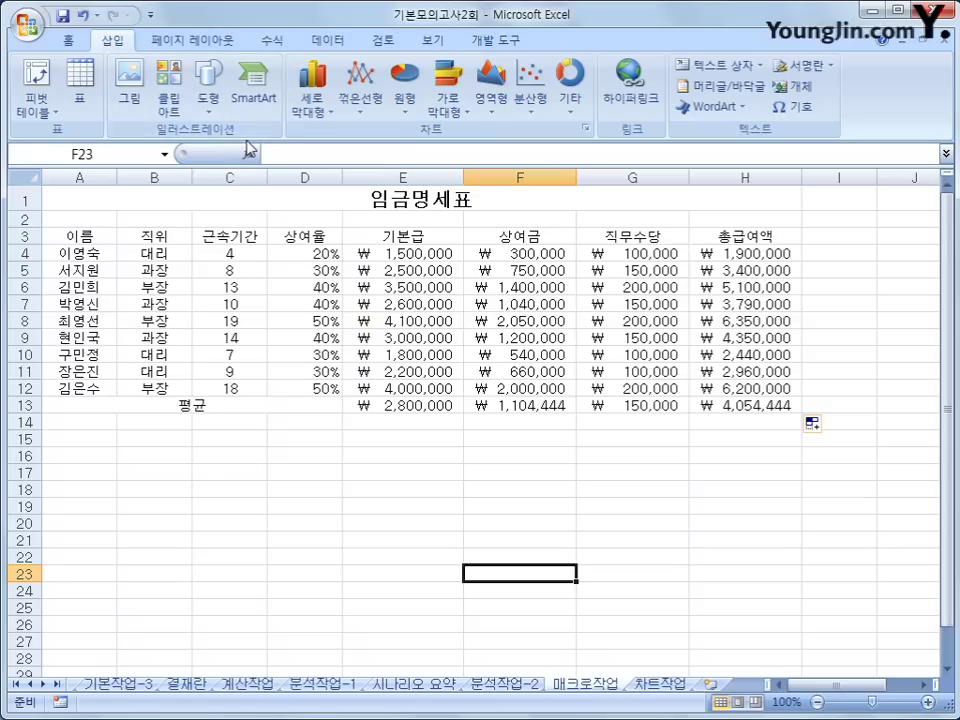
click(215, 108)
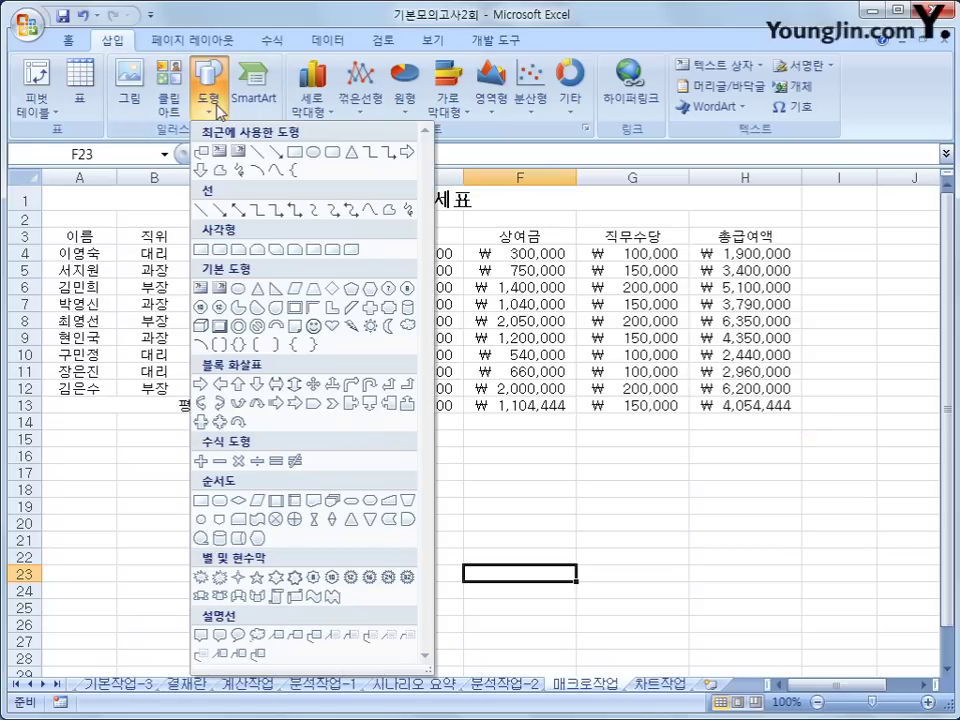
click(352, 290)
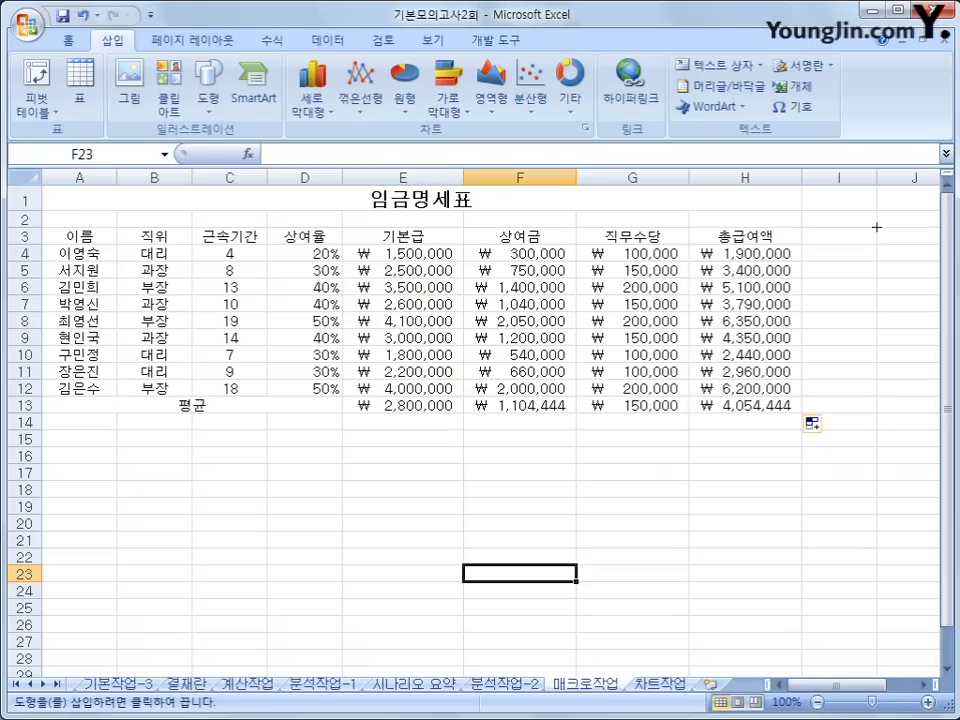
drag(875, 228, 920, 277)
click(920, 685)
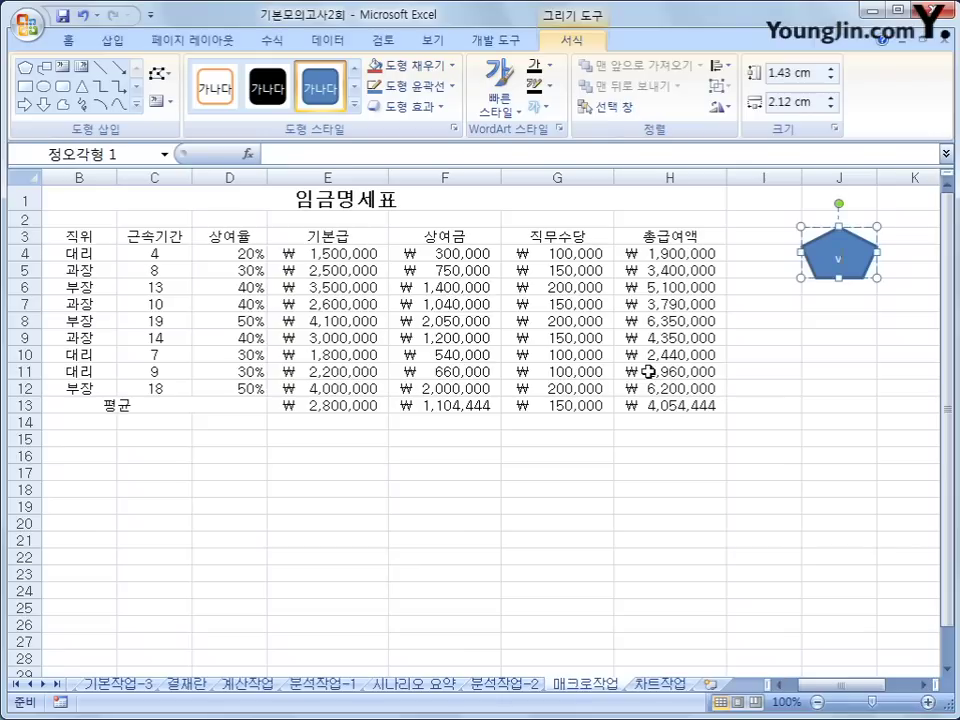
text(평균)
click(766, 386)
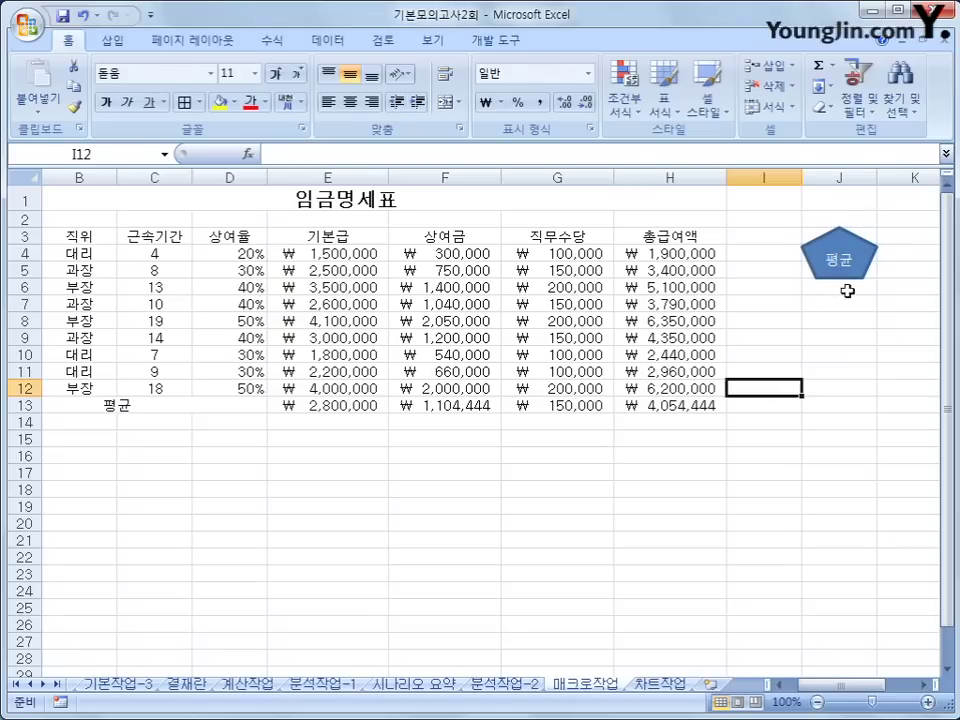
Assign the 평균 macro to the pentagon shape
click(818, 245)
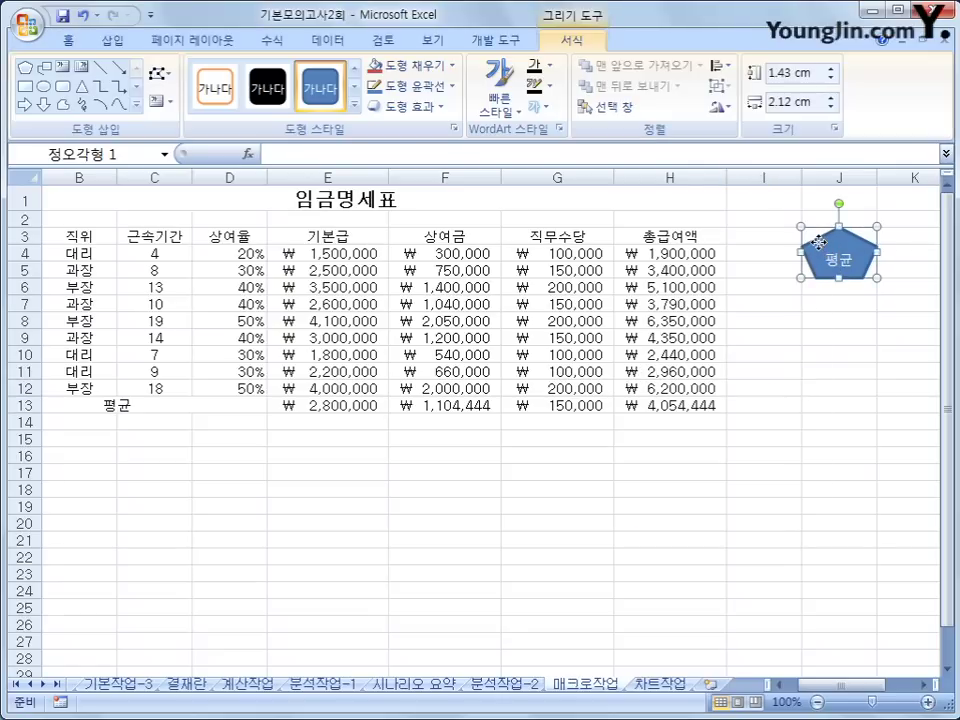
right_click(819, 250)
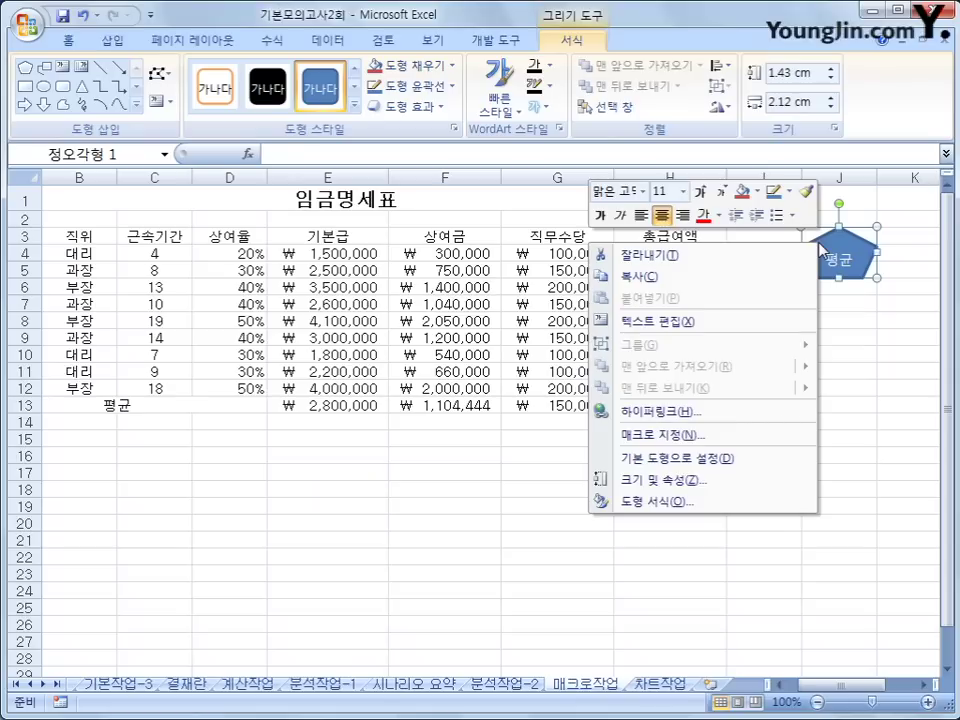
click(752, 436)
click(145, 262)
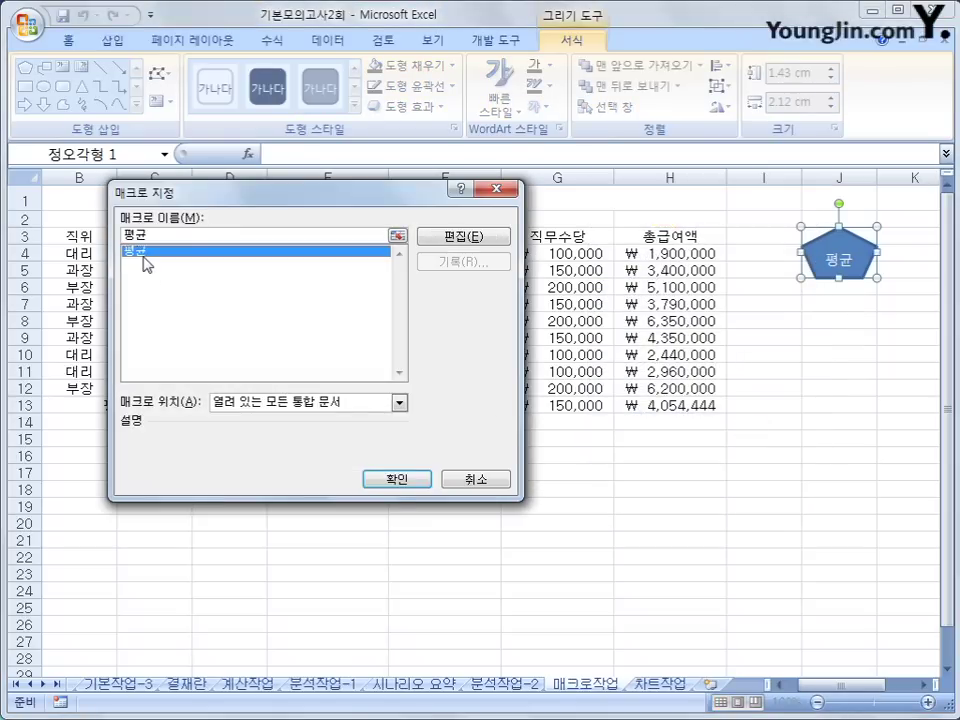
click(396, 480)
click(440, 570)
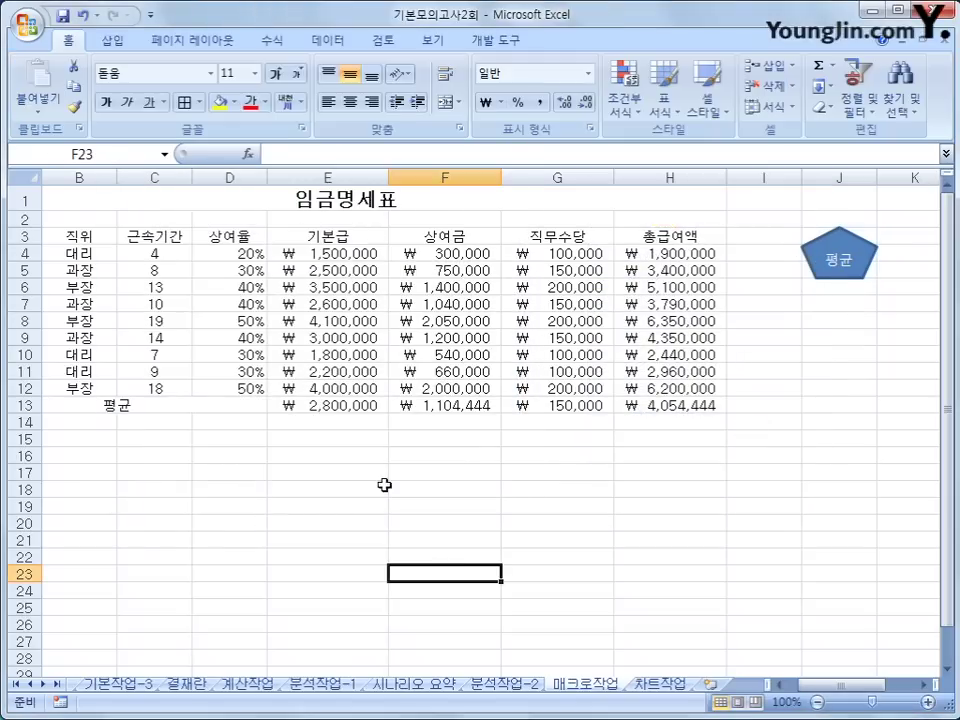
Clear the averages in E13:H13 and run the macro from the 평균 pentagon to refill them
drag(347, 405, 562, 405)
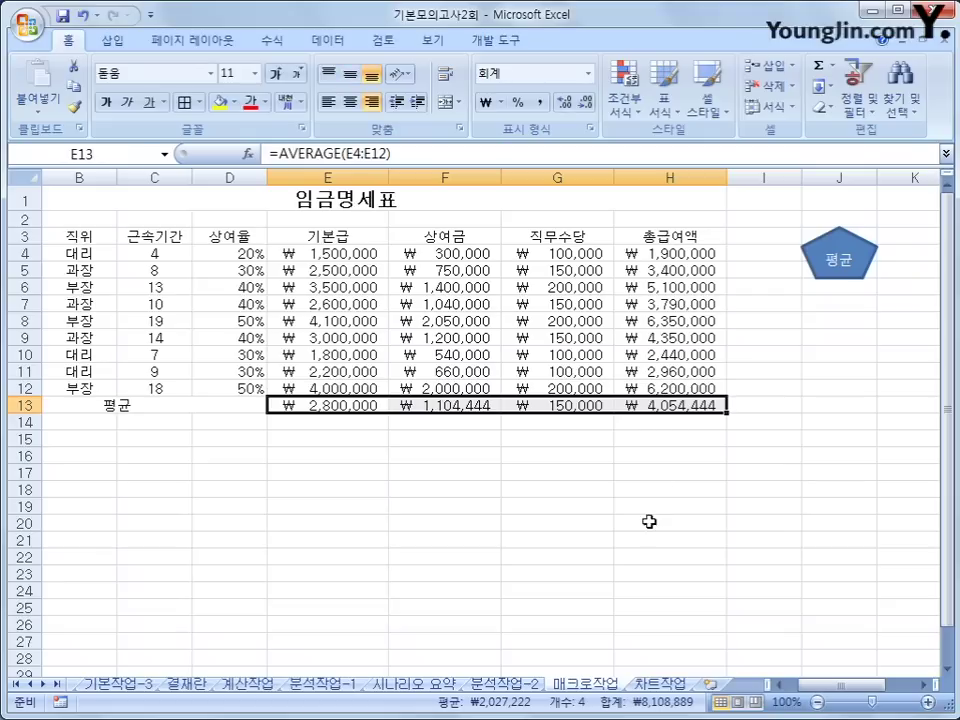
key(Delete)
click(804, 553)
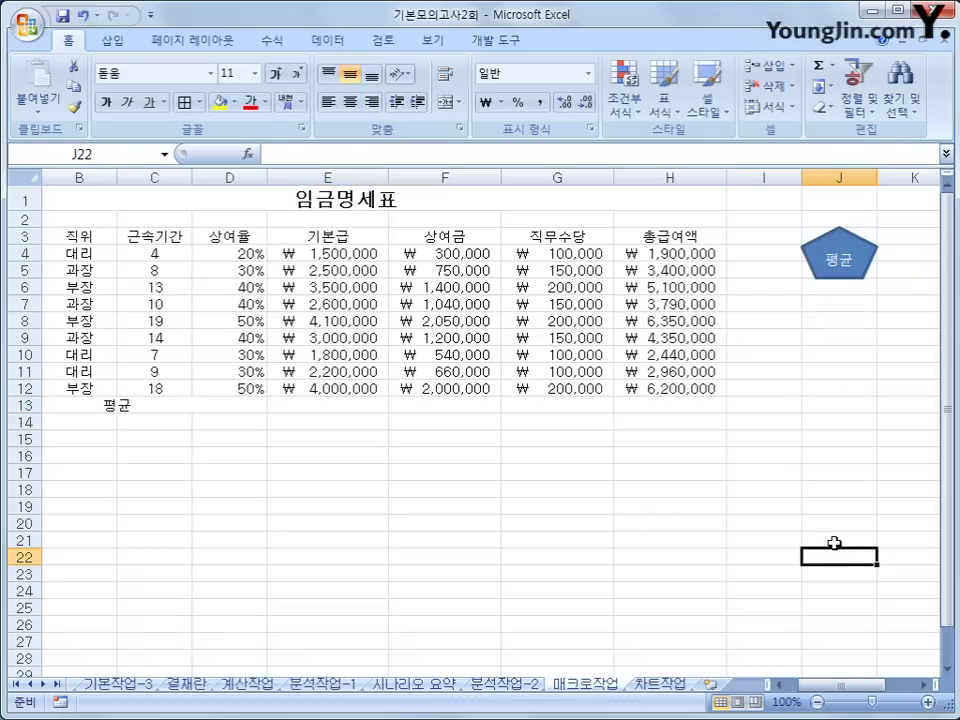
click(840, 279)
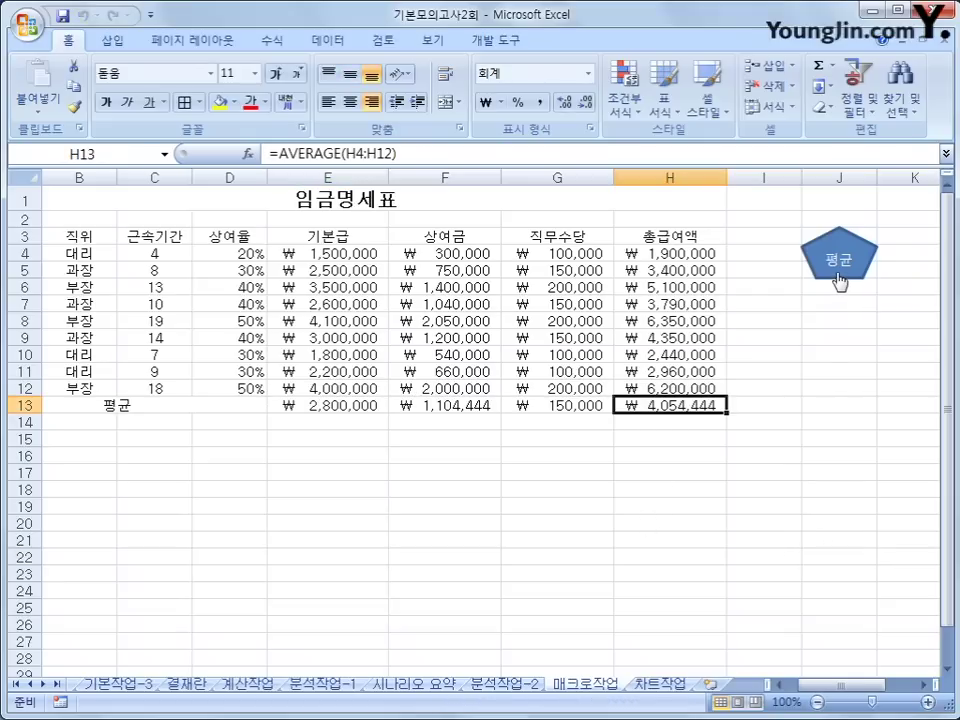
click(835, 506)
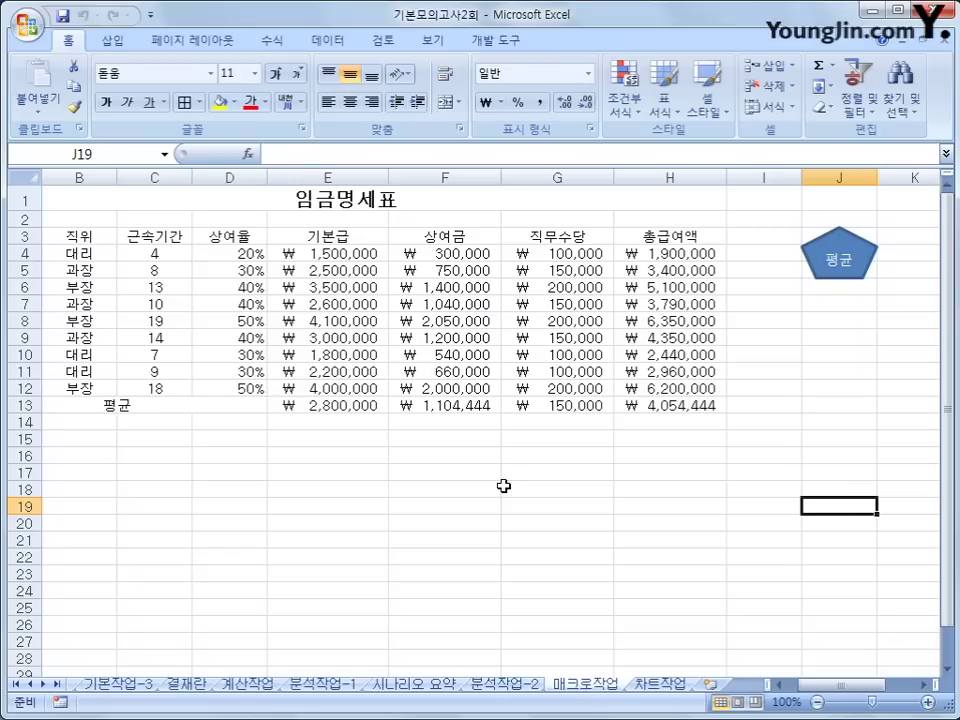
Select the empty cell F20 and start recording a macro named 서식, stored in the current workbook (현재 통합 문서)
click(461, 522)
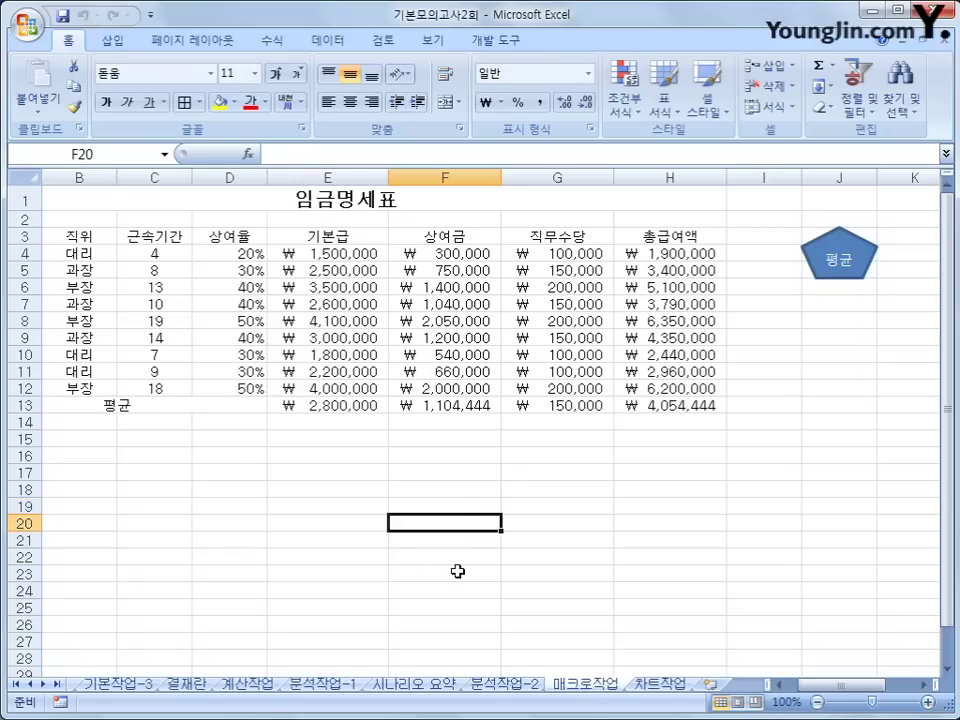
click(494, 41)
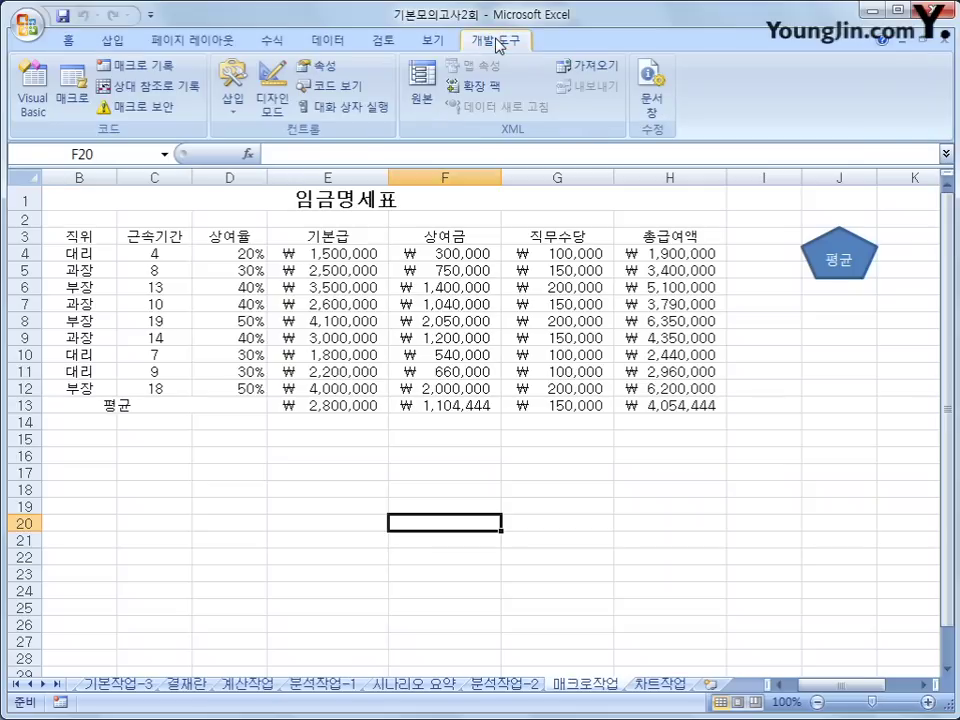
click(136, 65)
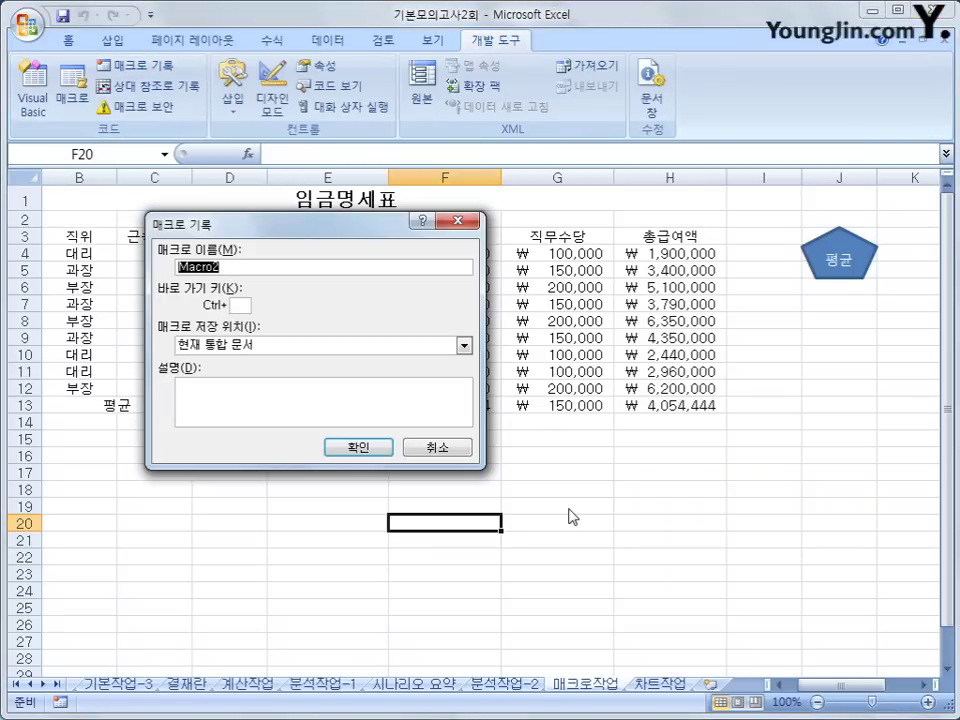
text(서식)
click(379, 450)
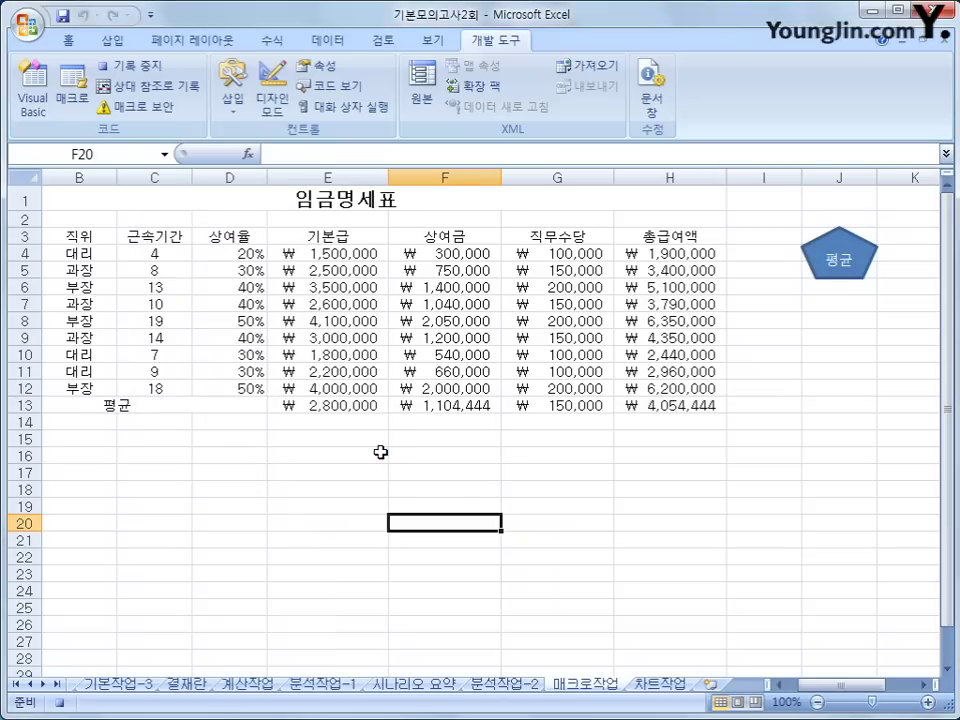
Apply all borders (모든 테두리) to the table range A3:H13
drag(792, 685, 783, 690)
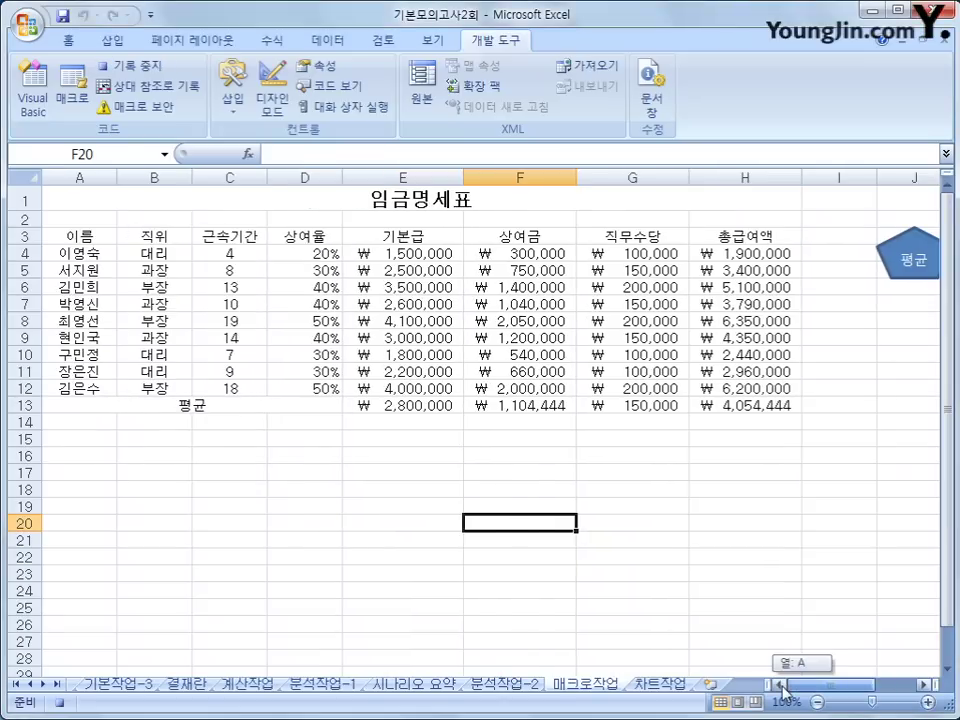
drag(79, 238, 745, 410)
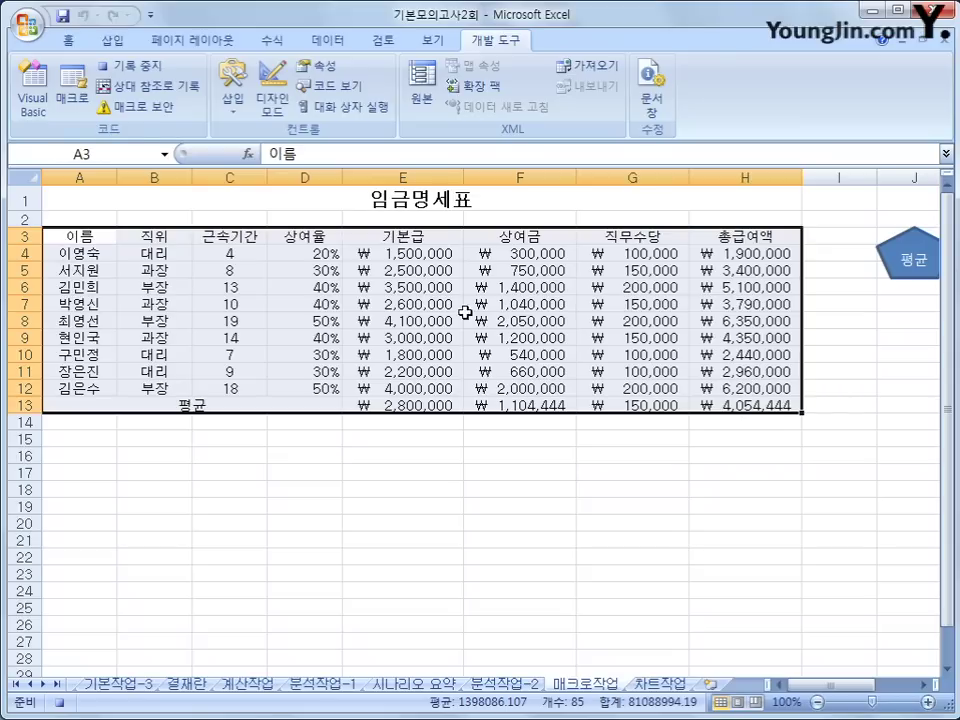
click(70, 41)
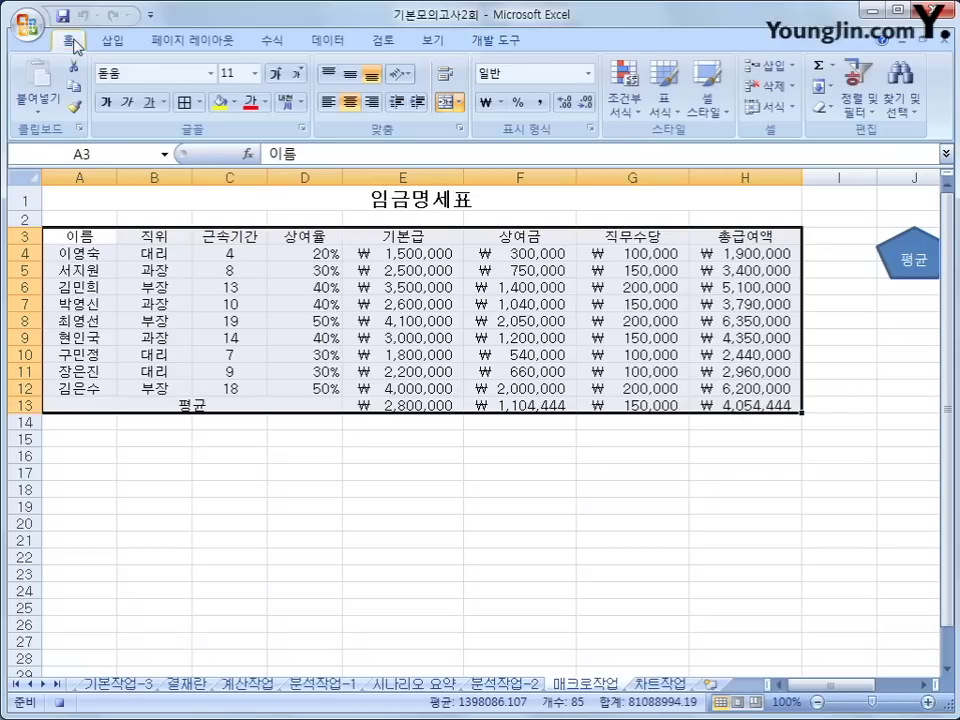
click(199, 103)
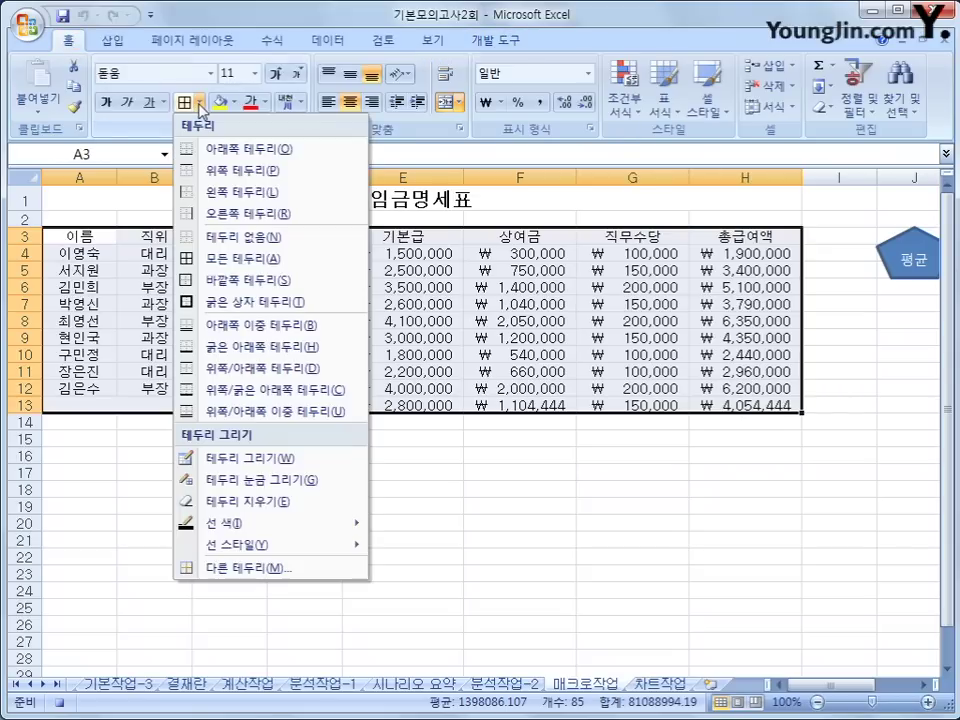
click(242, 258)
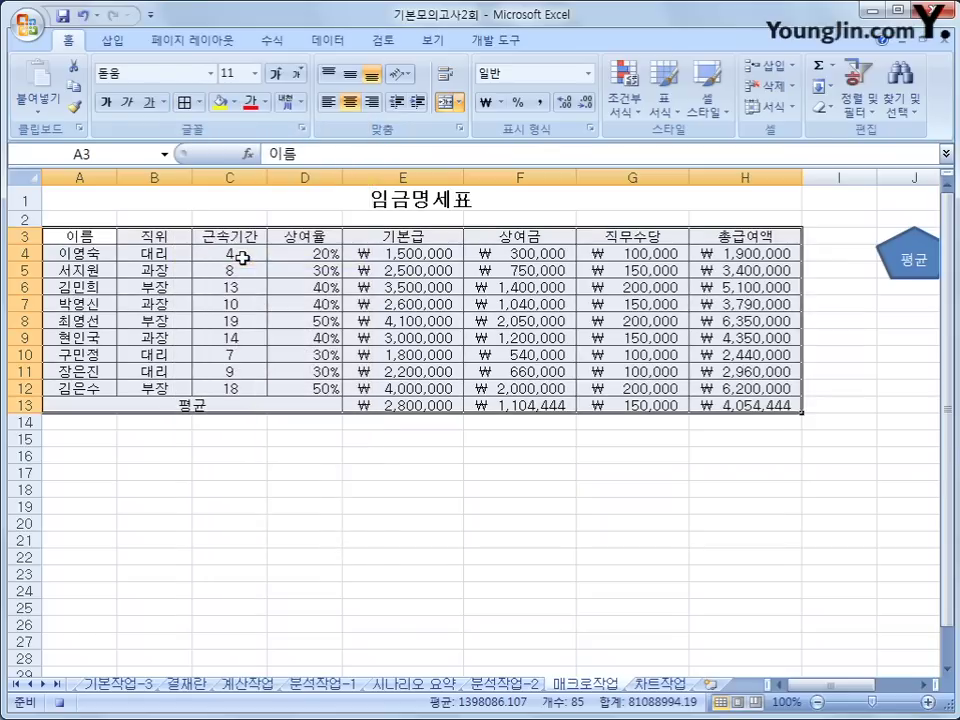
Select cell H13, stop recording the 서식 macro, and deselect the table by choosing the empty cell E21
click(758, 407)
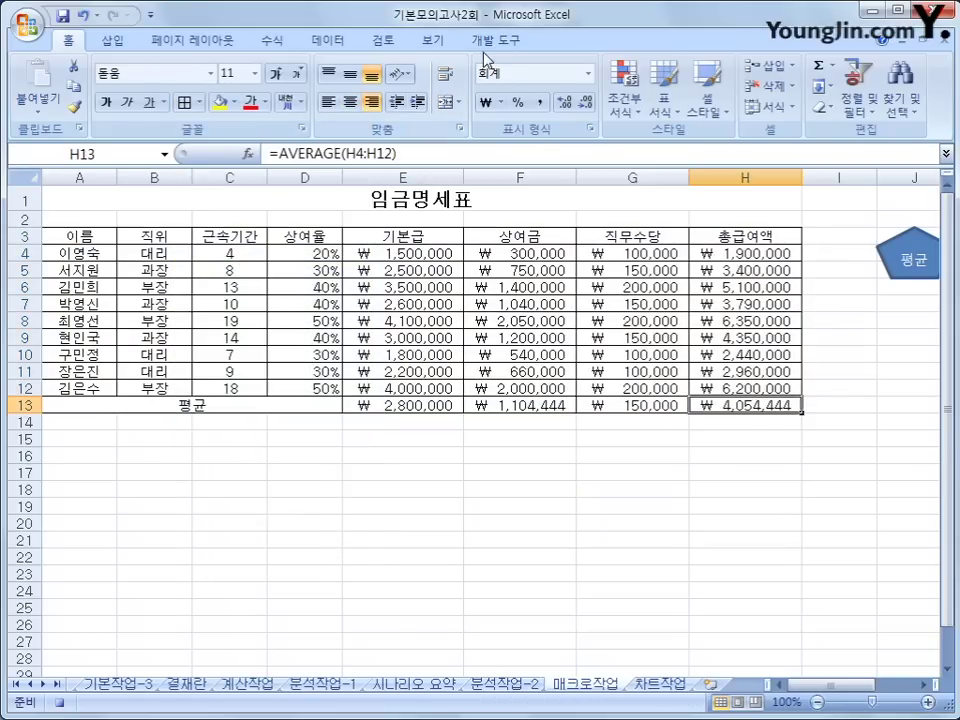
click(496, 40)
click(125, 65)
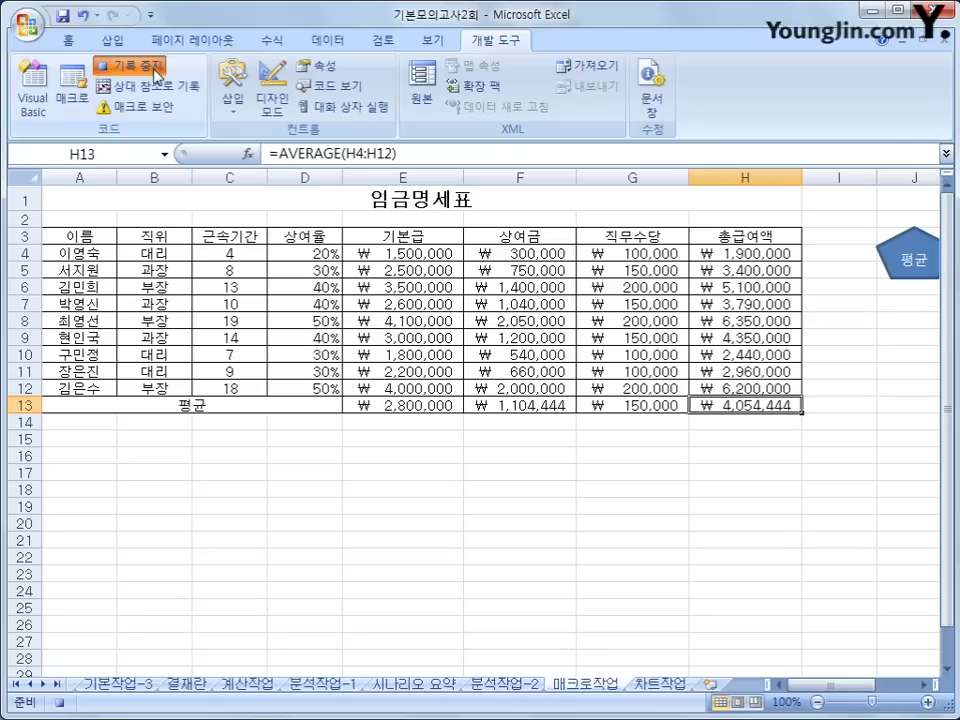
click(362, 536)
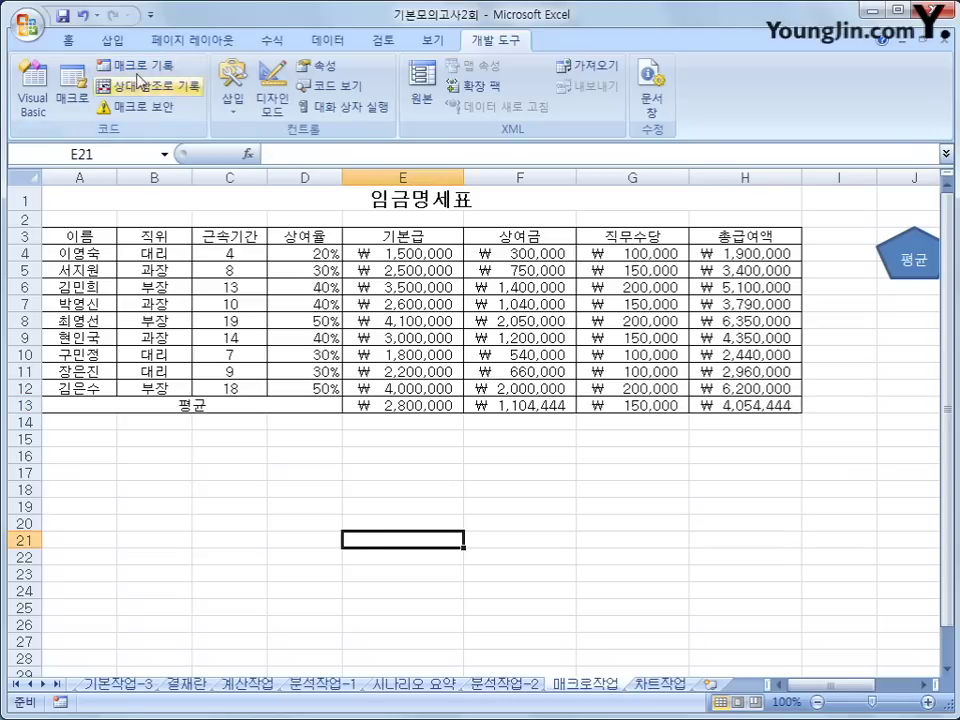
Draw a plaque (배지) shape over J7:J9, about 1.43 cm high and 2.12 cm wide, and label it 서식
click(116, 41)
click(206, 100)
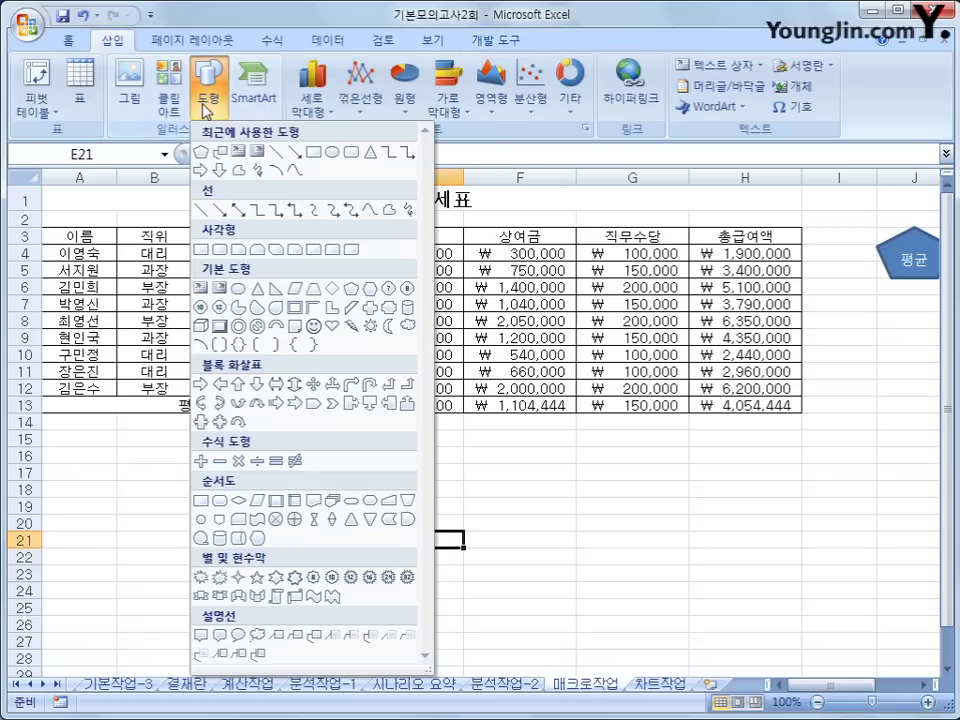
click(388, 310)
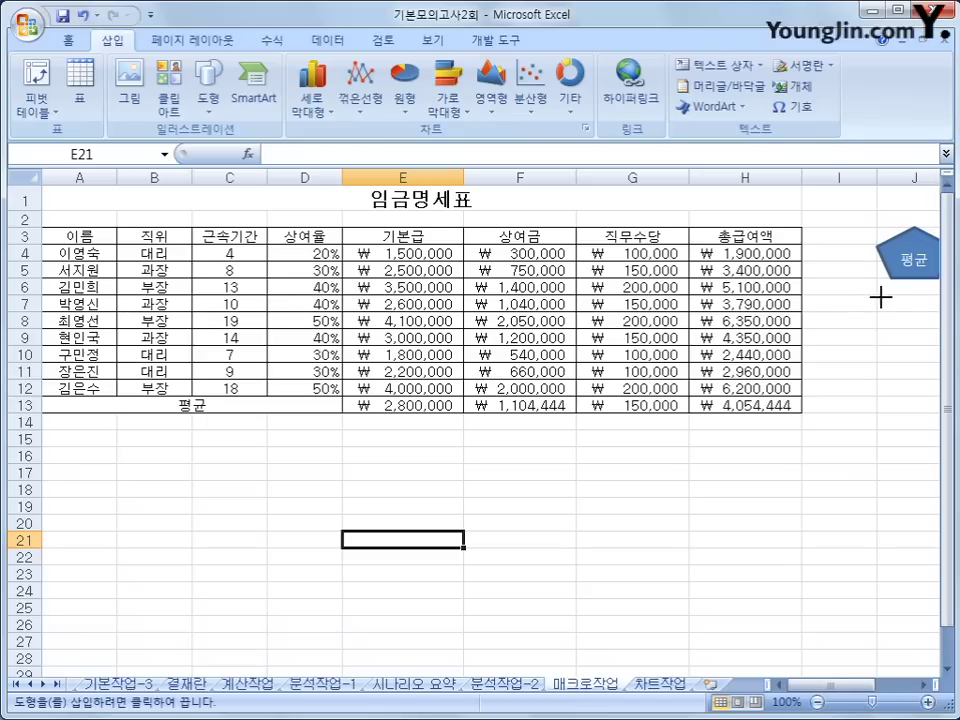
drag(878, 294, 801, 345)
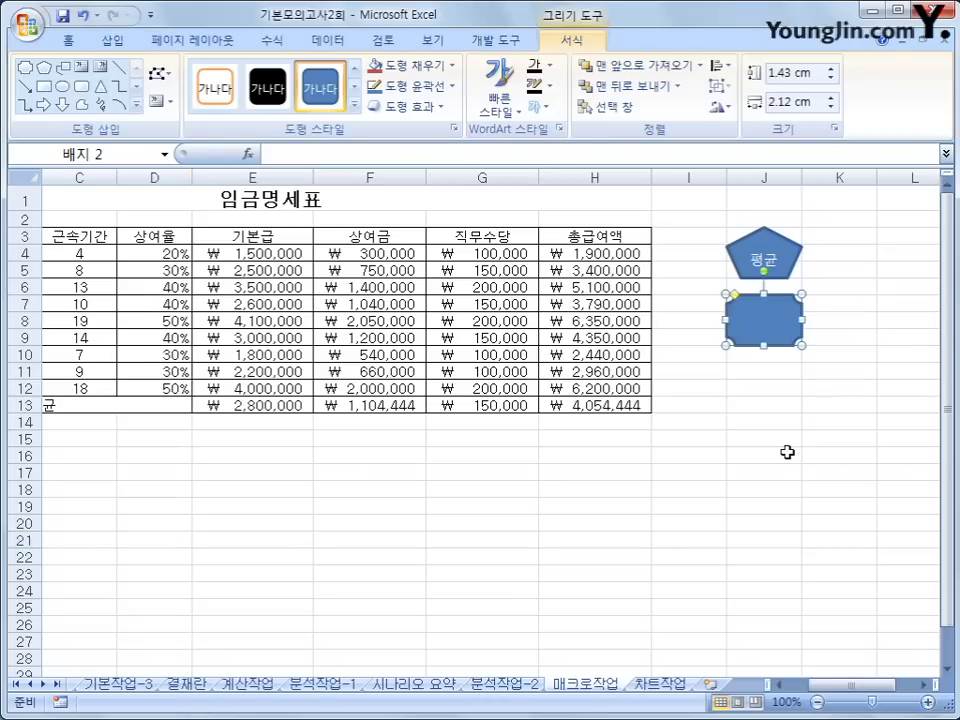
text(서식)
click(787, 454)
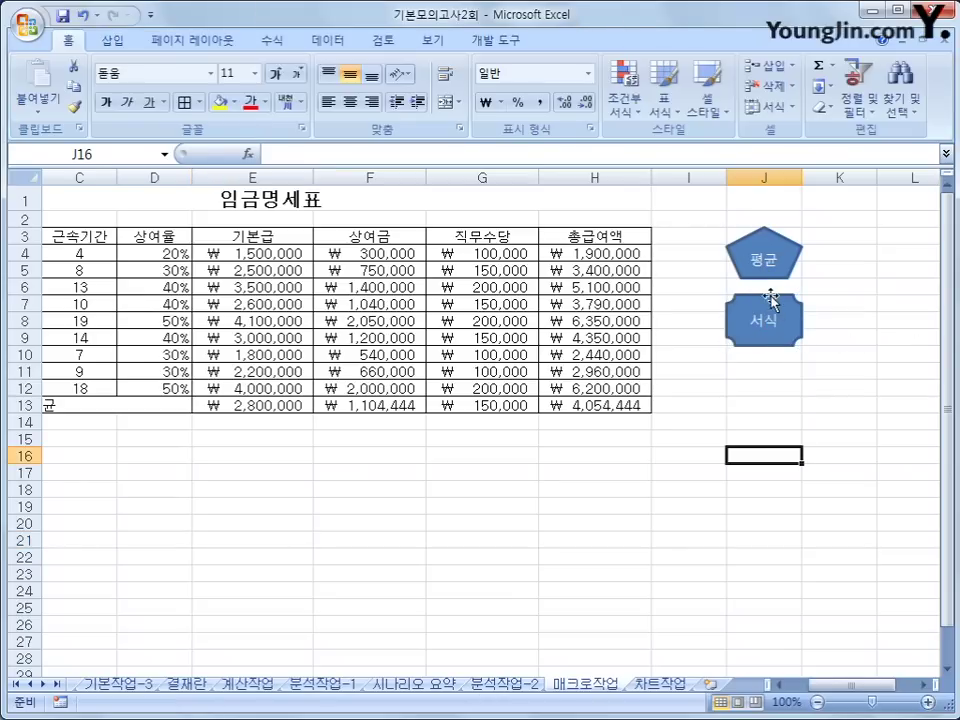
Assign the 서식 macro to the 서식 plaque shape and deselect the shape by choosing cell J22
click(769, 293)
right_click(769, 293)
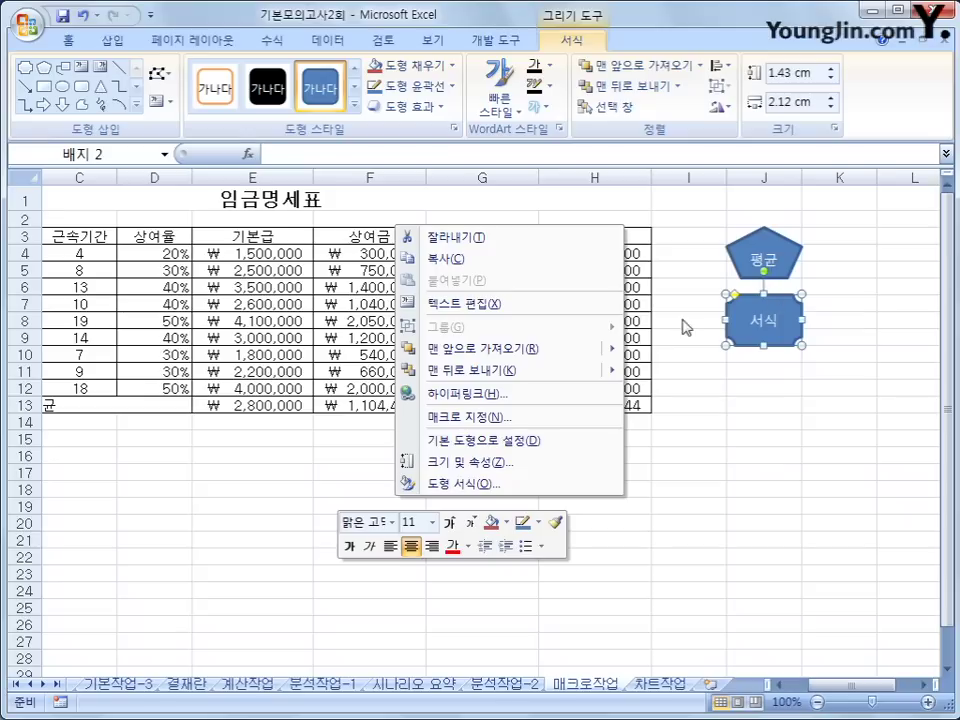
click(536, 428)
click(133, 251)
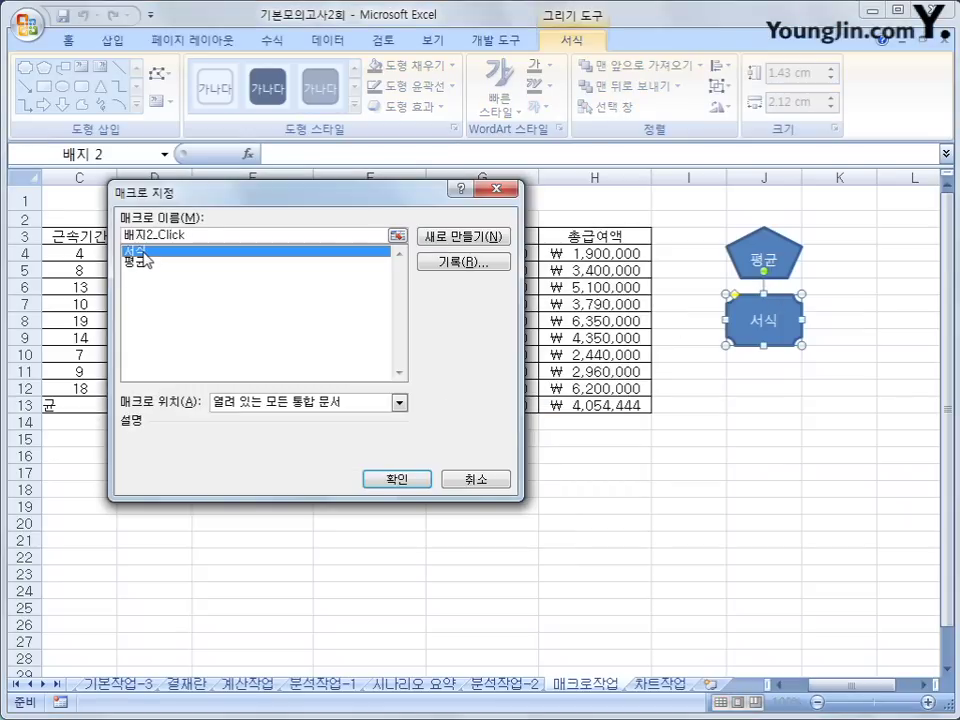
click(393, 481)
click(748, 561)
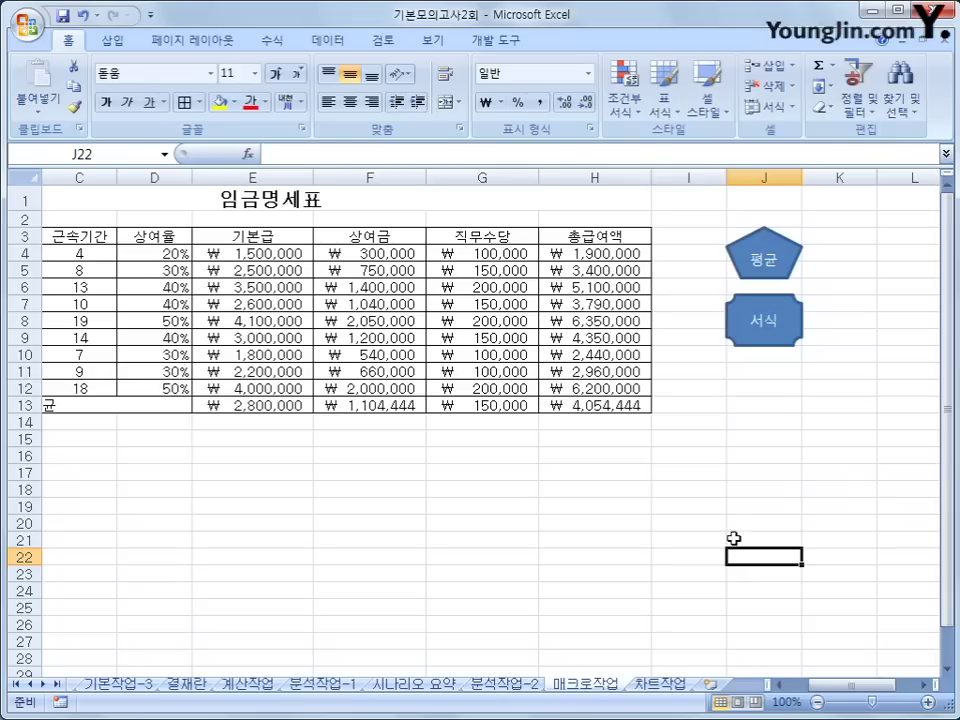
On the 차트작업 sheet, open the column chart's data source selection and clear its chart data range
click(656, 686)
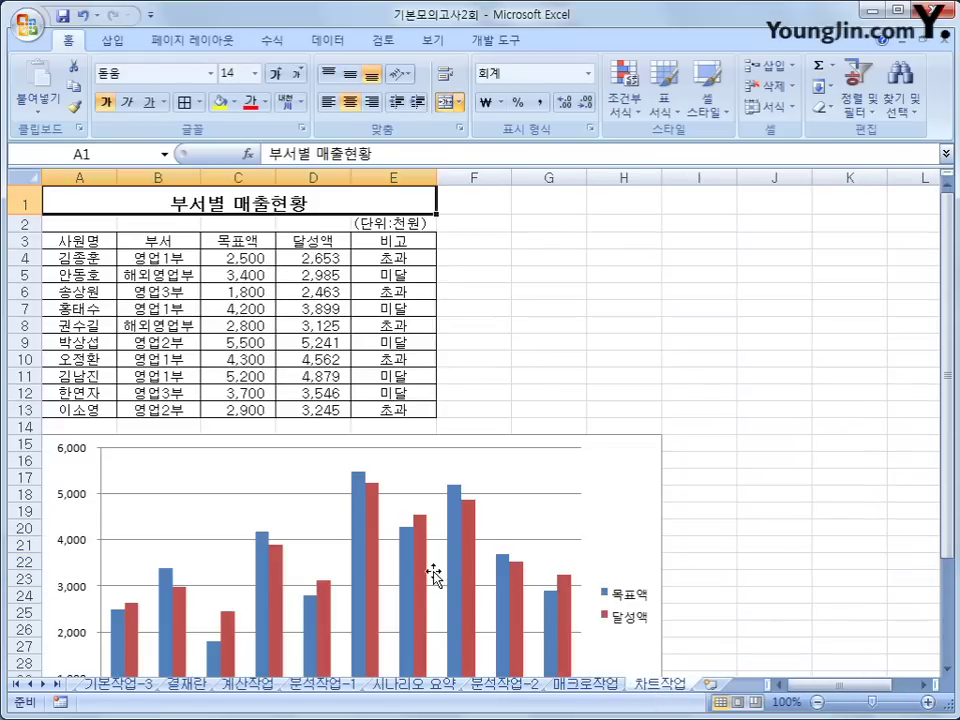
scroll(560, 546, down, 2)
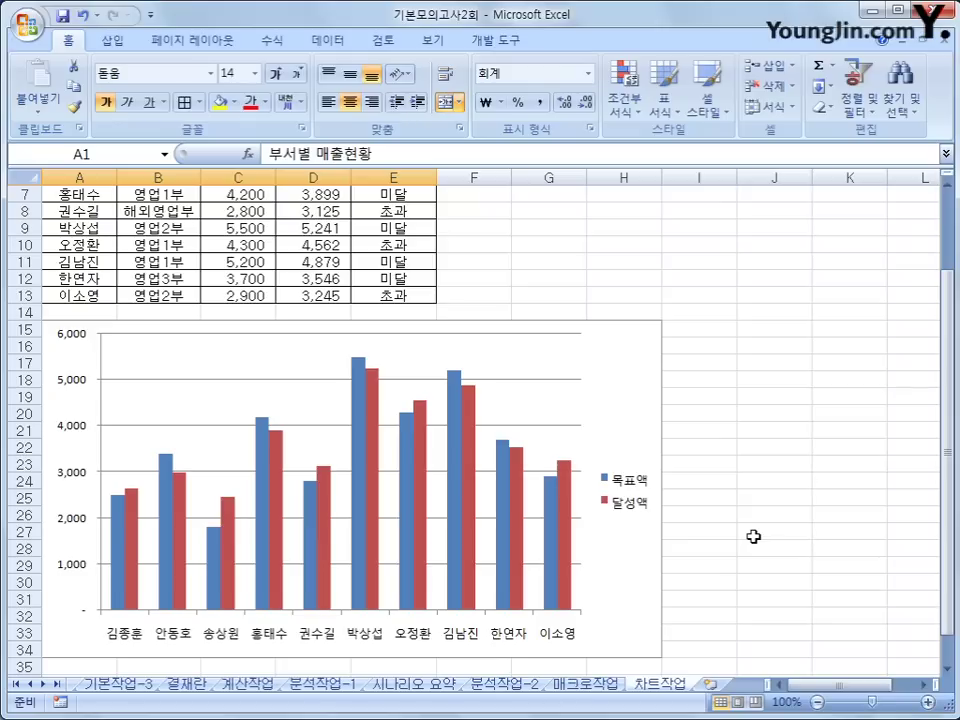
scroll(753, 537, up, 1)
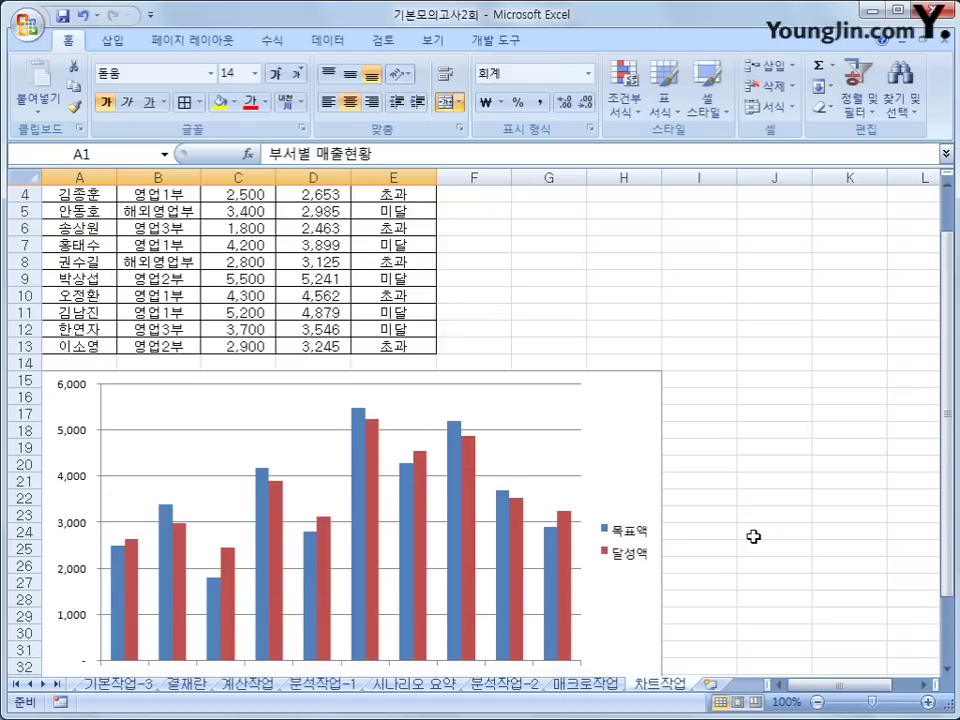
scroll(753, 537, up, 1)
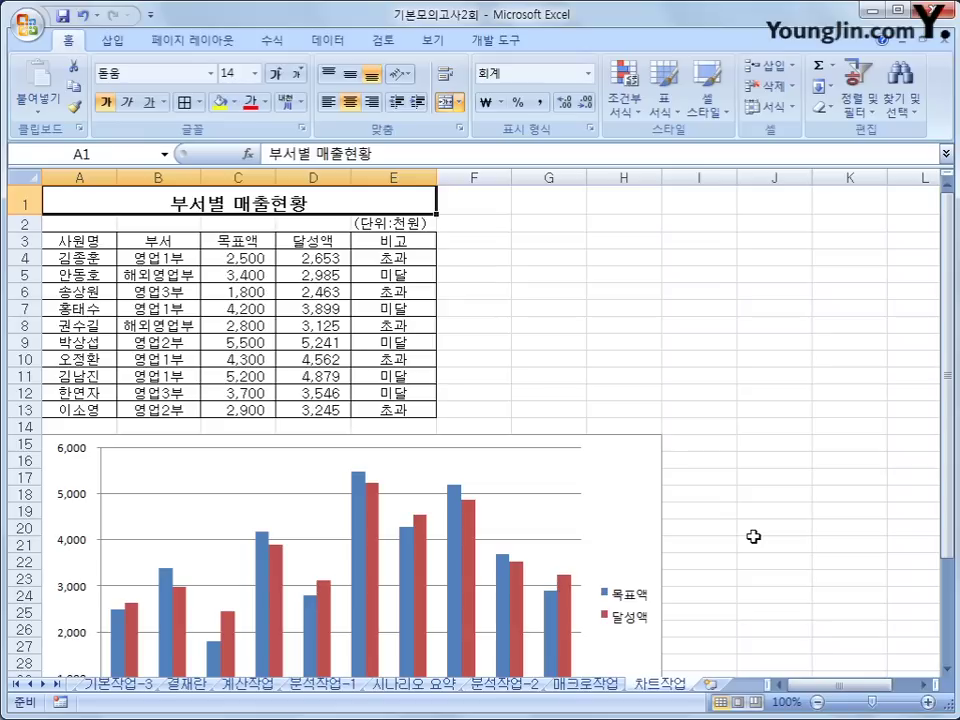
scroll(753, 536, down, 2)
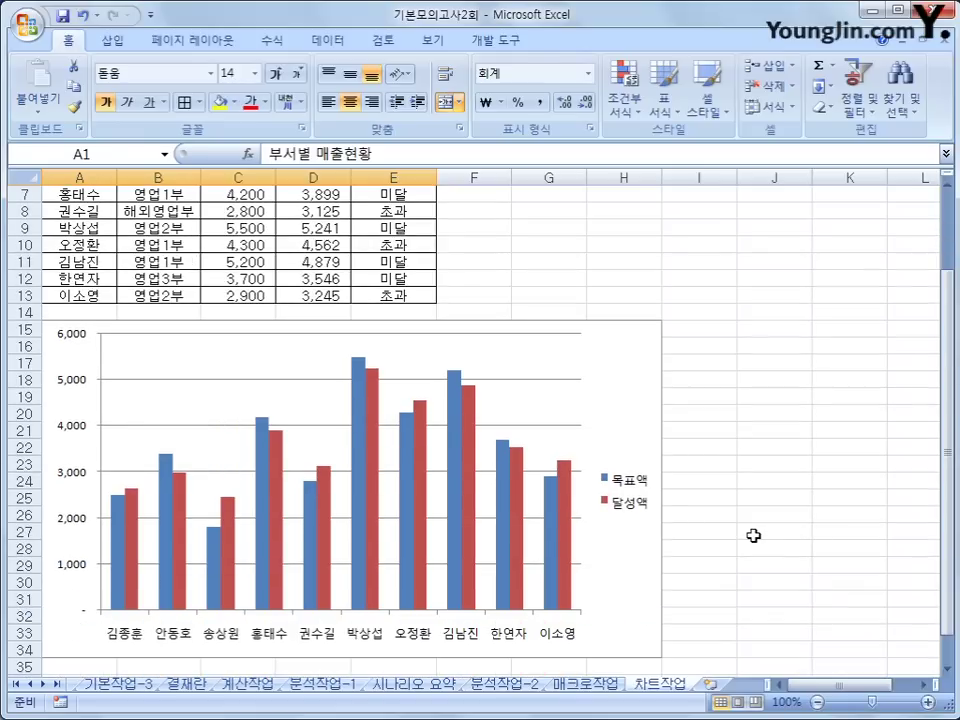
scroll(753, 536, up, 1)
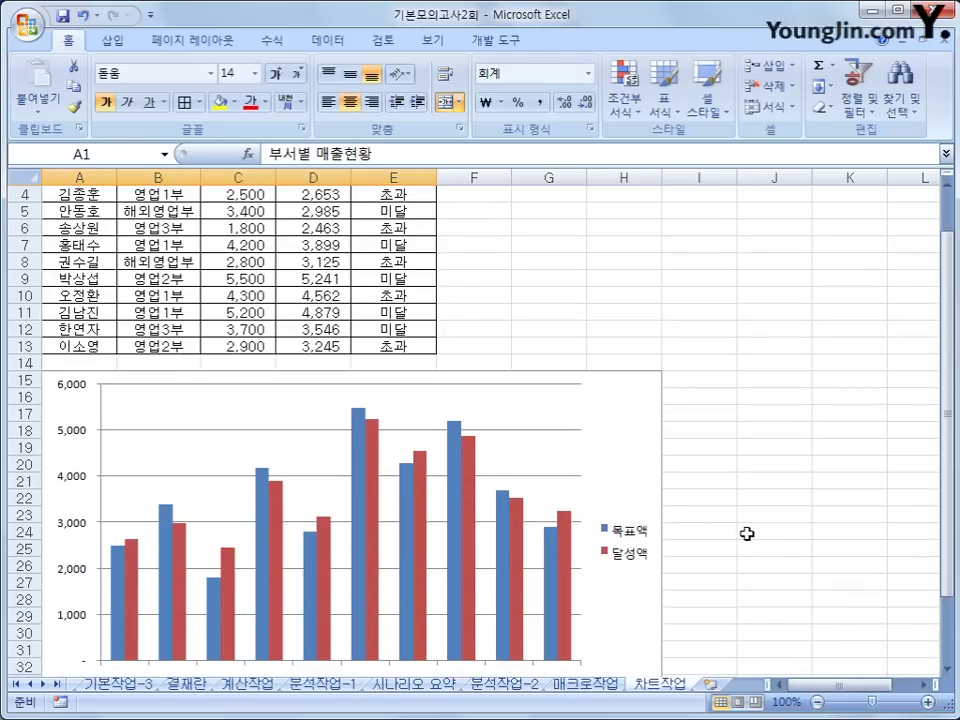
scroll(747, 534, down, 1)
scroll(747, 534, up, 1)
right_click(630, 418)
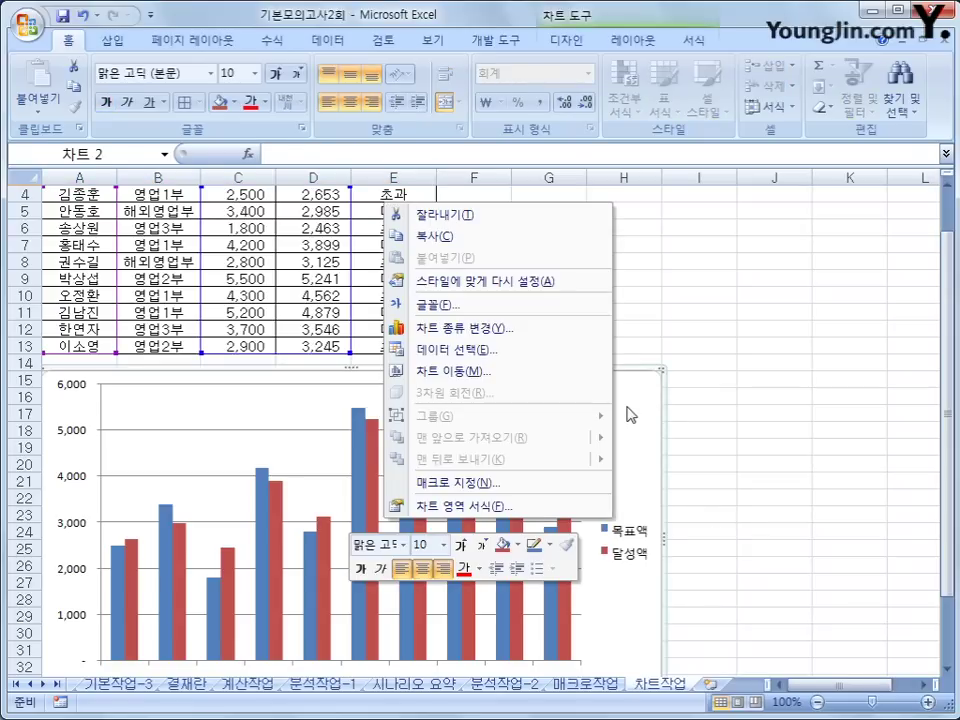
click(537, 352)
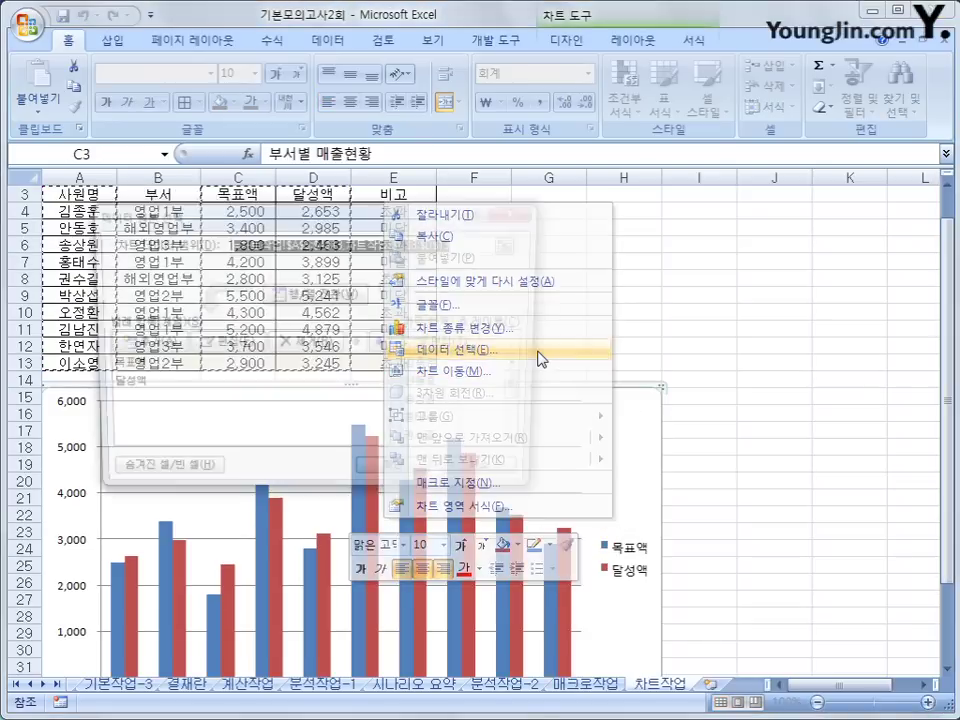
drag(395, 221, 641, 281)
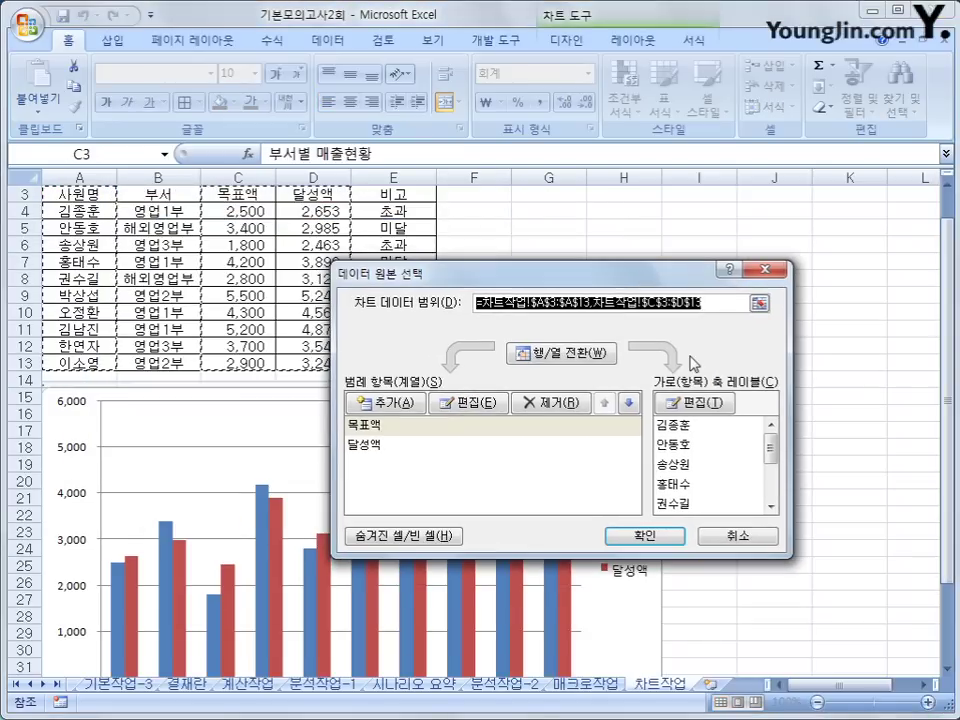
key(Delete)
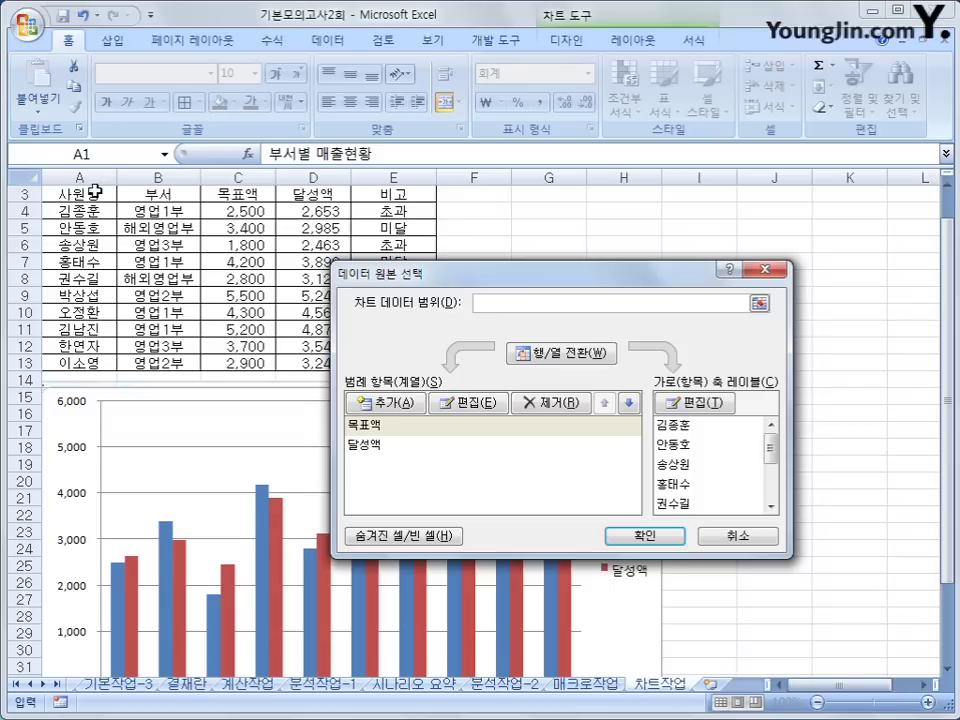
Try to set the chart data range to the header and 영업1부 rows, picking rows 10 and 11 as one block, and clear the range
drag(95, 191, 105, 210)
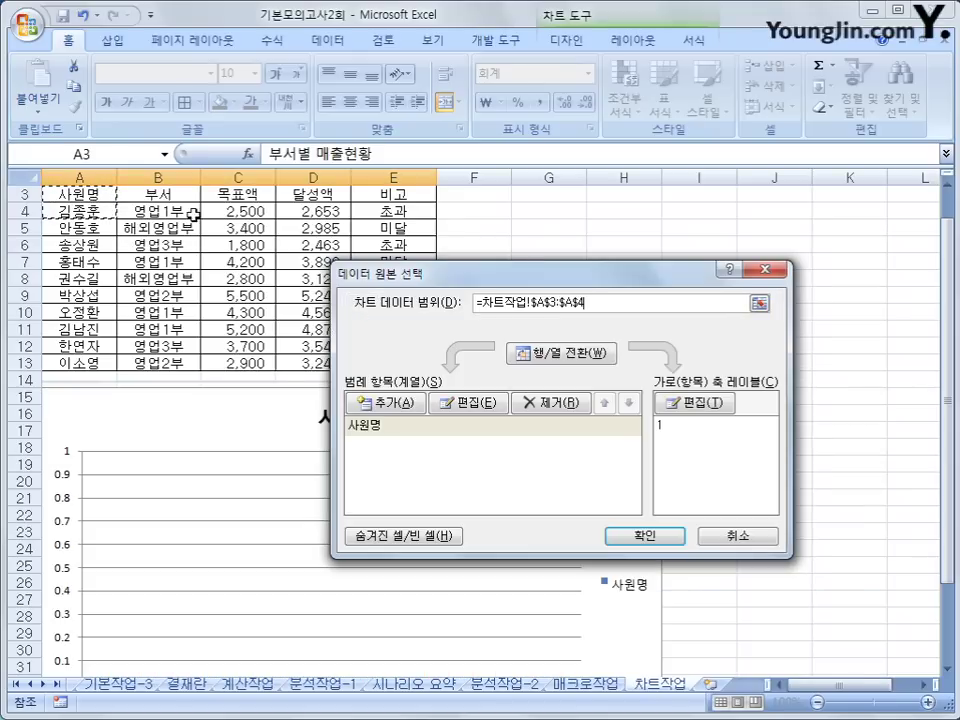
ctrl+click(256, 196)
drag(258, 201, 320, 212)
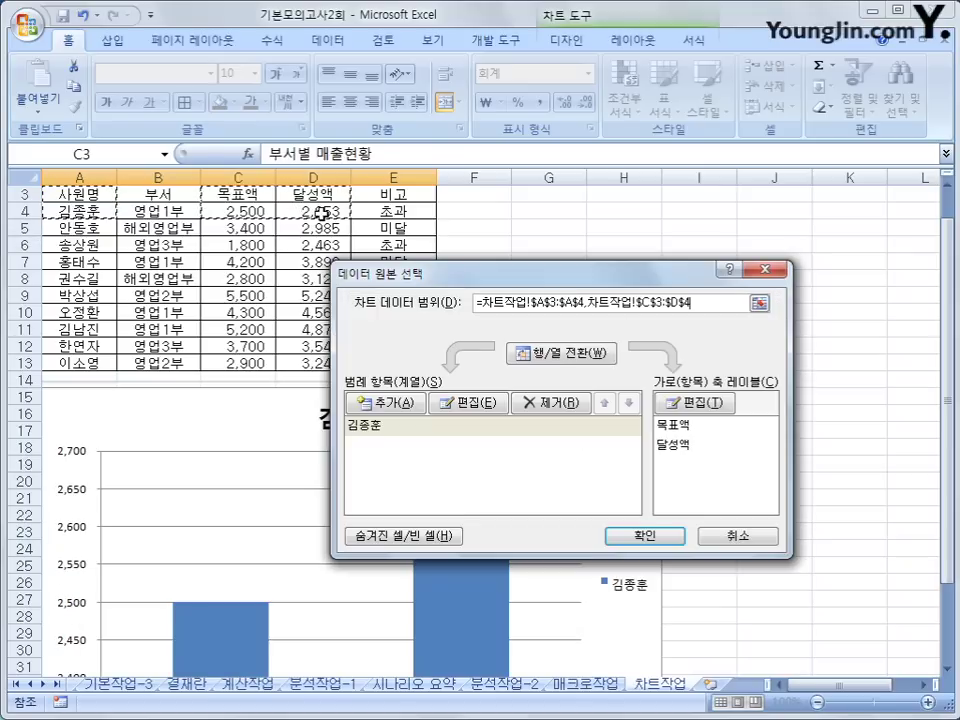
ctrl+click(101, 263)
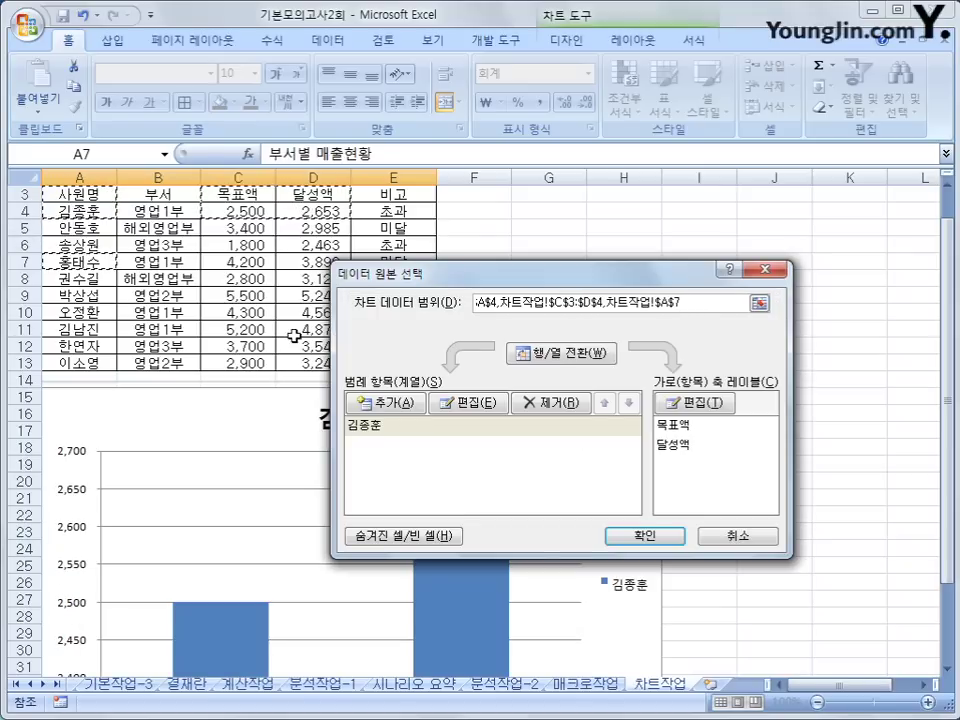
drag(258, 266, 305, 264)
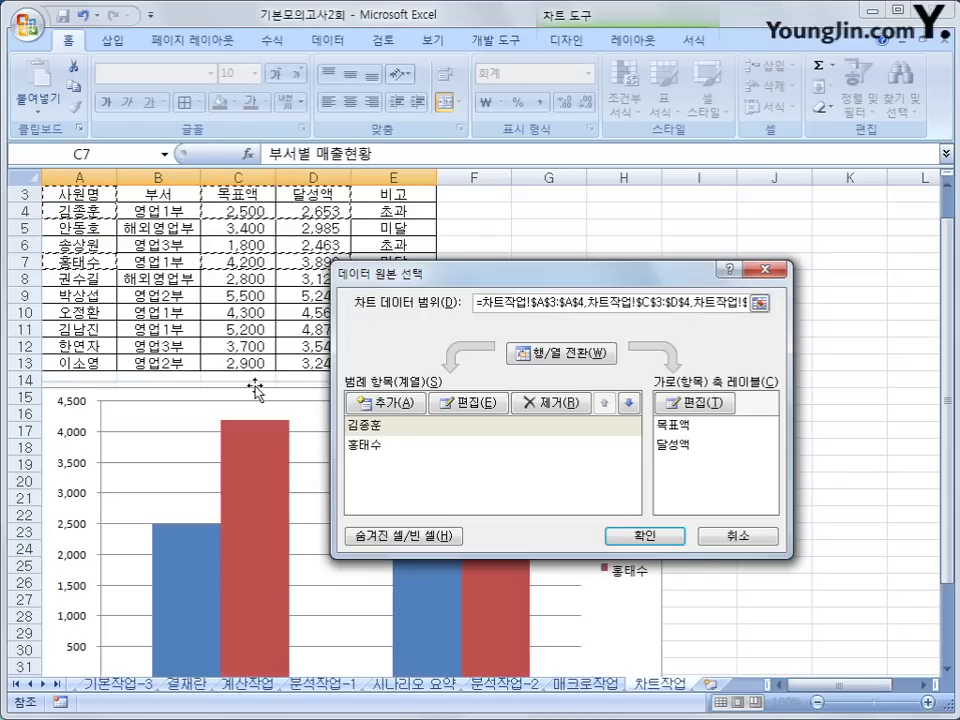
drag(94, 311, 95, 328)
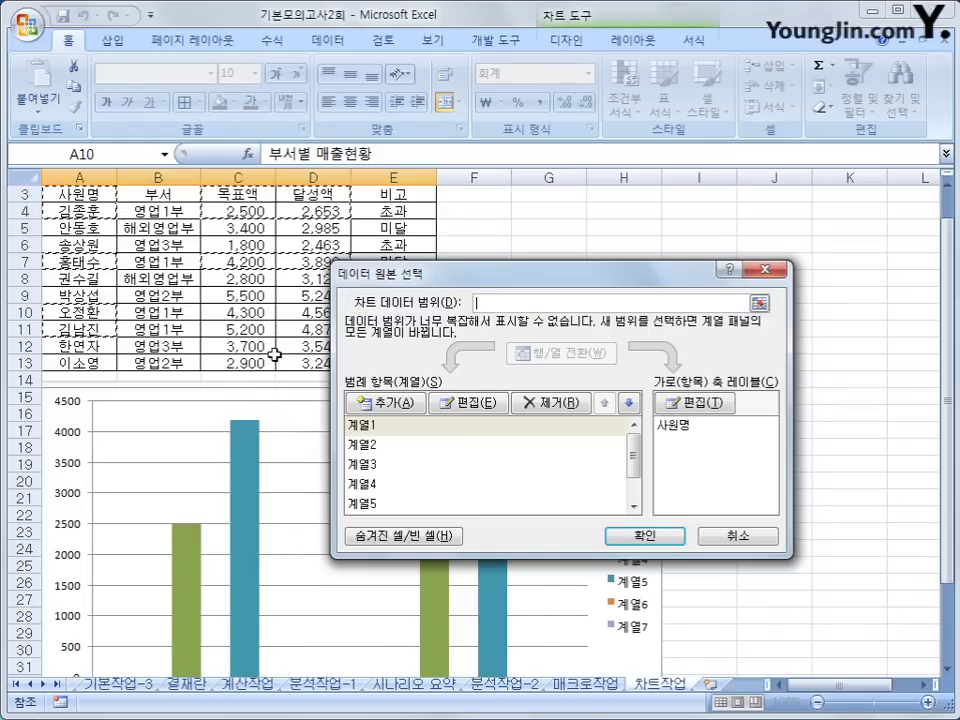
ctrl+click(253, 313)
drag(253, 313, 283, 324)
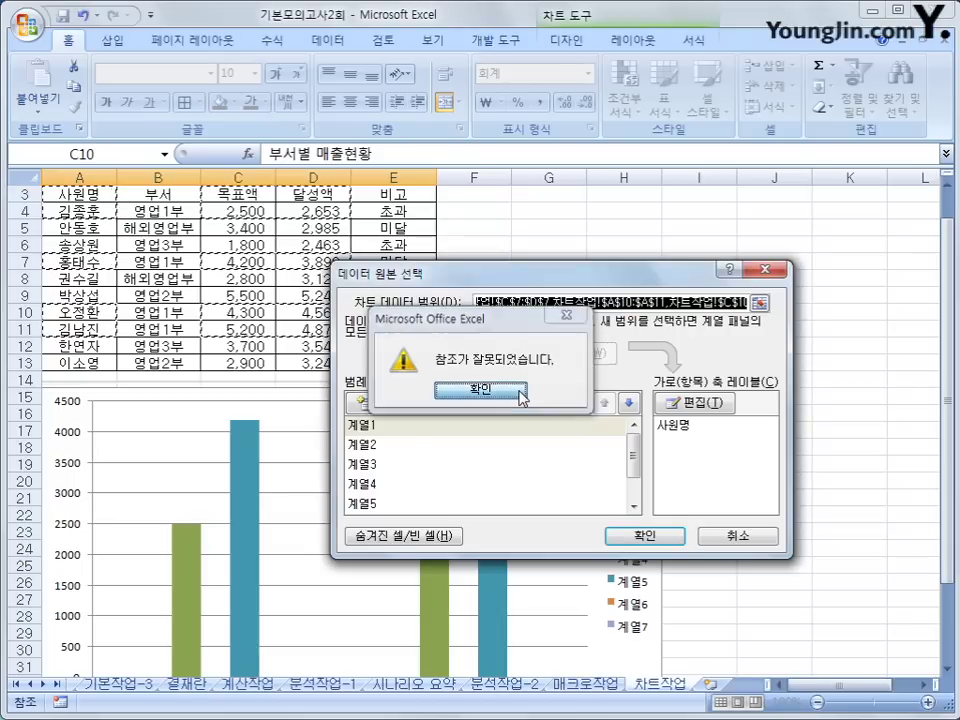
click(520, 397)
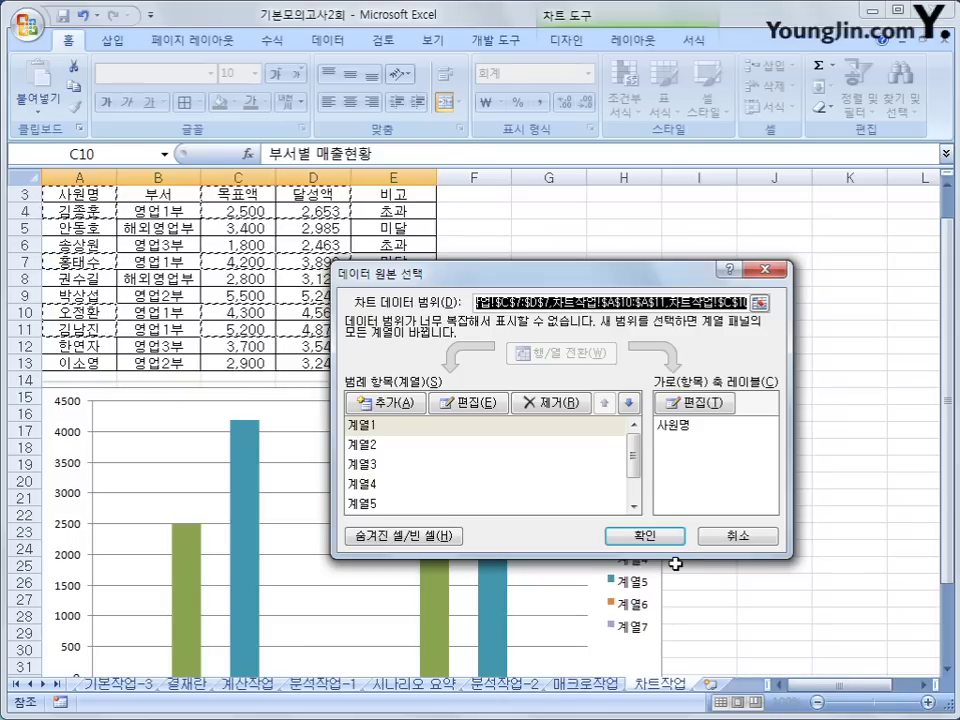
key(Delete)
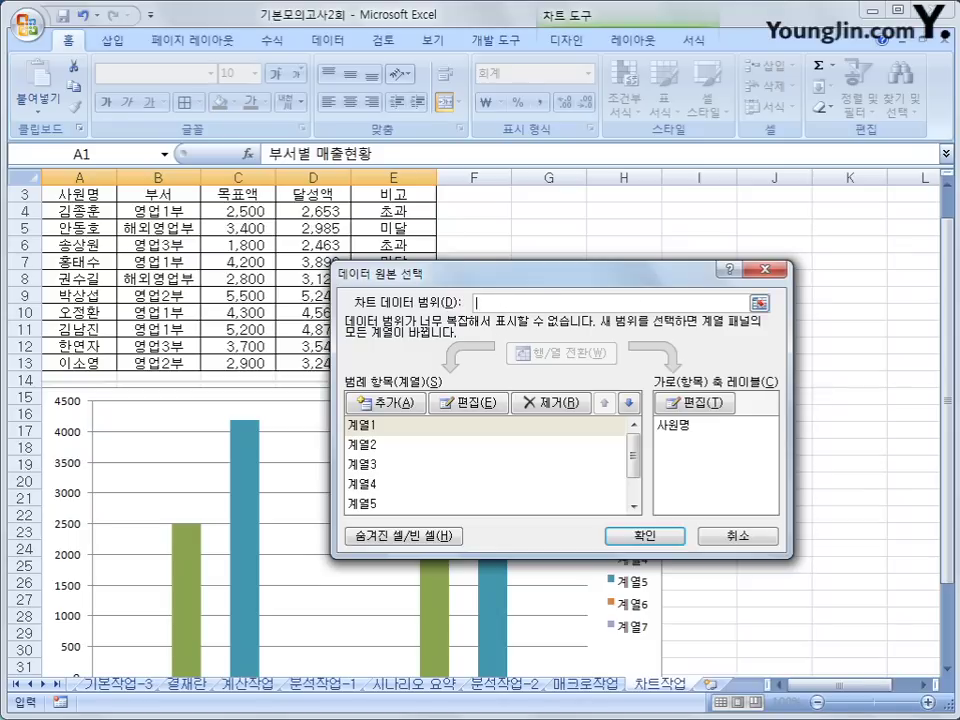
Set the chart data range to A3:A4, C3:D4, A7, C7:D7, A10, C10:D10, A11 and C11:D11, covering only 영업1부 employees
drag(77, 195, 78, 210)
drag(237, 195, 297, 204)
ctrl+click(72, 262)
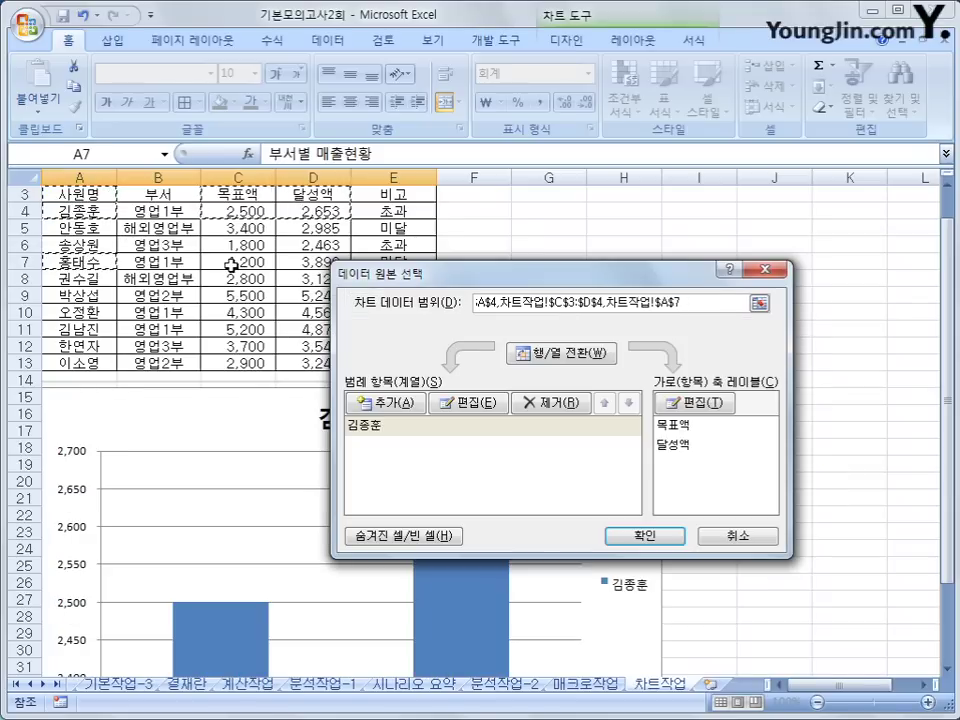
drag(231, 264, 300, 264)
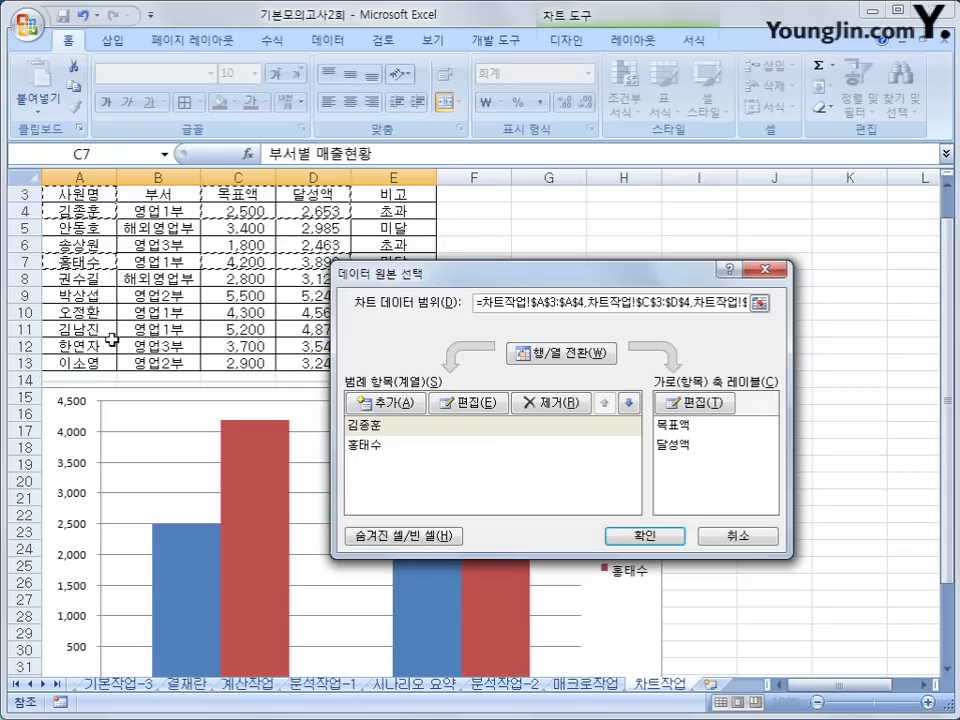
ctrl+click(101, 310)
drag(231, 309, 290, 330)
ctrl+click(78, 328)
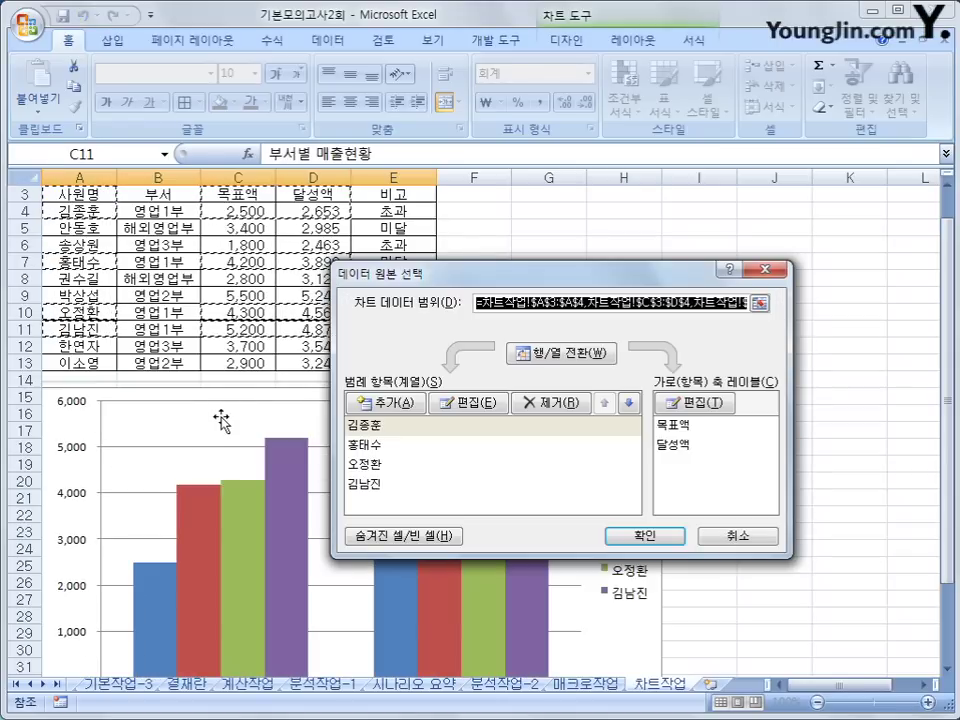
click(680, 540)
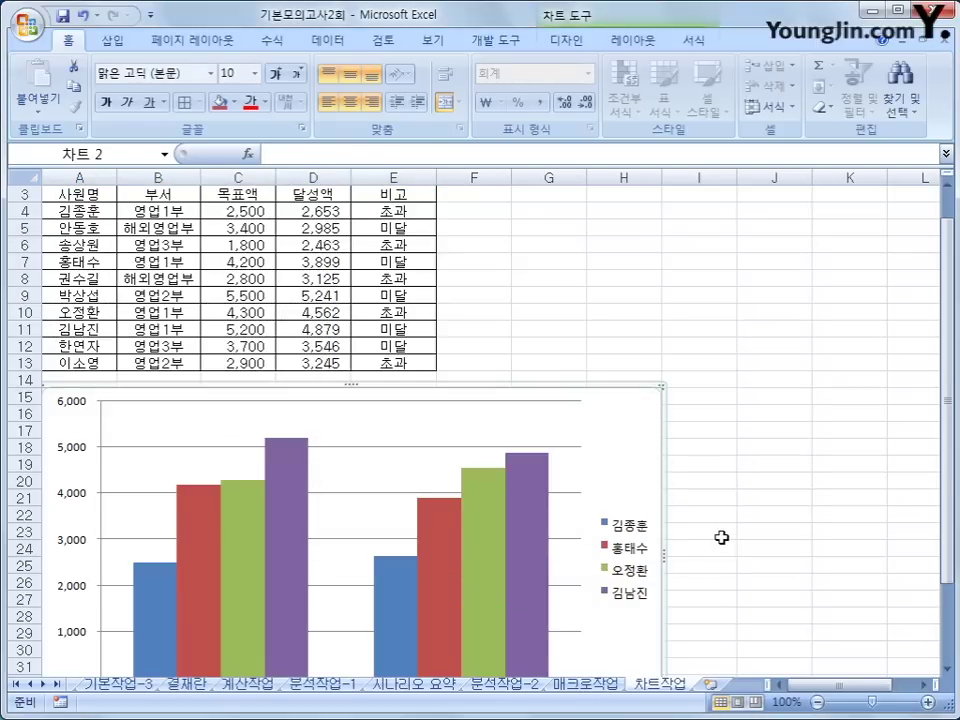
Switch the chart's rows and columns so 목표액 and 달성액 are the series and the employees are the categories
scroll(721, 538, down, 2)
scroll(716, 537, up, 1)
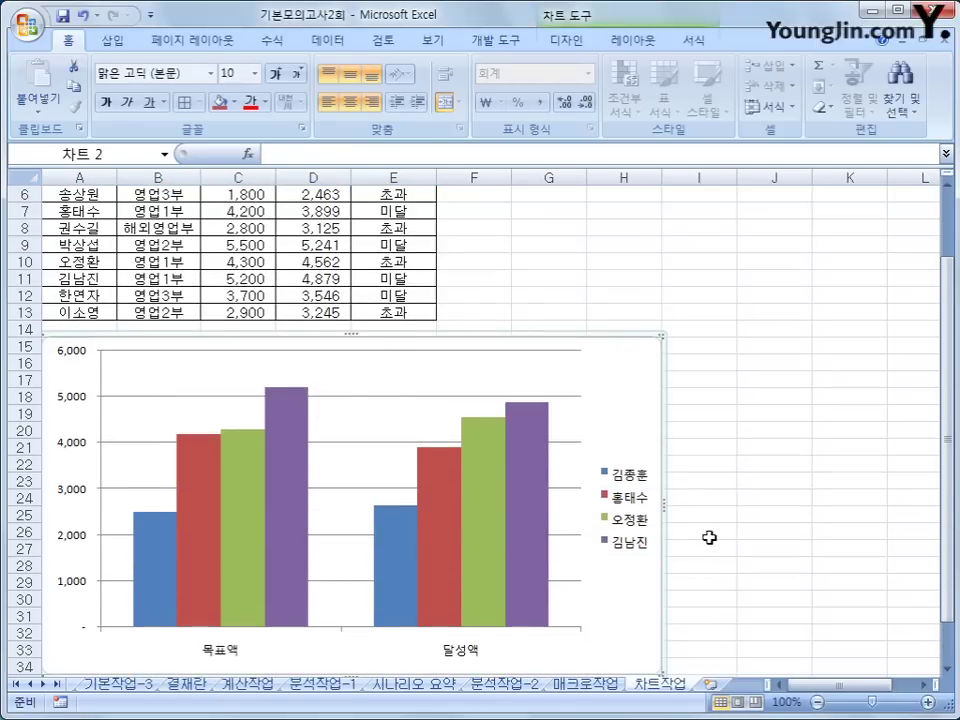
scroll(711, 536, up, 1)
scroll(709, 538, down, 1)
scroll(707, 539, up, 2)
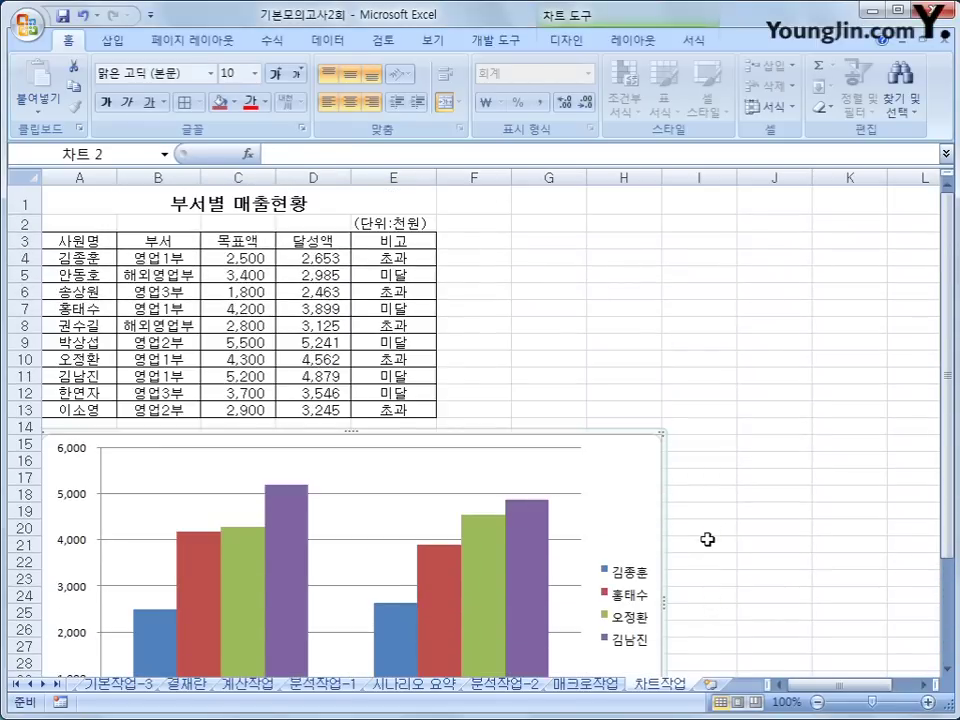
scroll(707, 539, down, 2)
scroll(707, 539, up, 1)
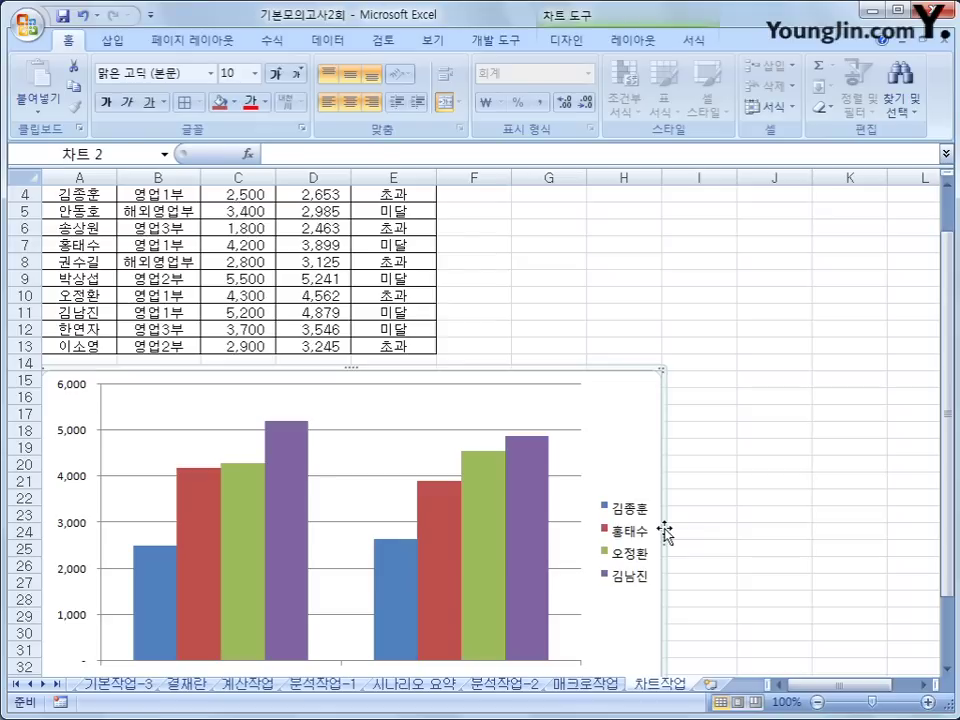
scroll(665, 533, down, 2)
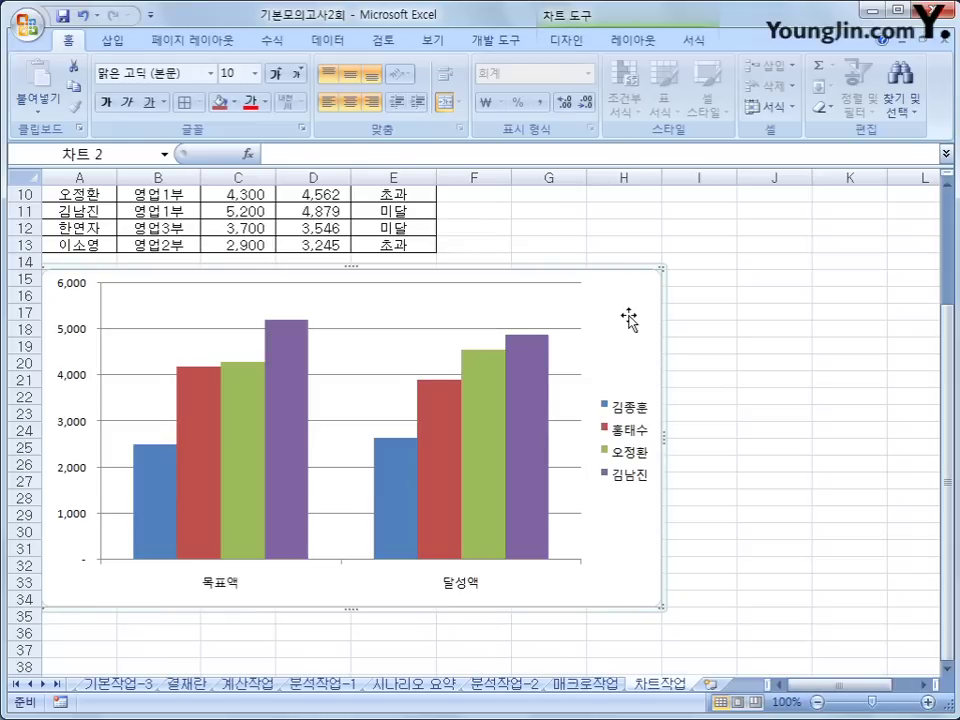
click(624, 40)
click(587, 41)
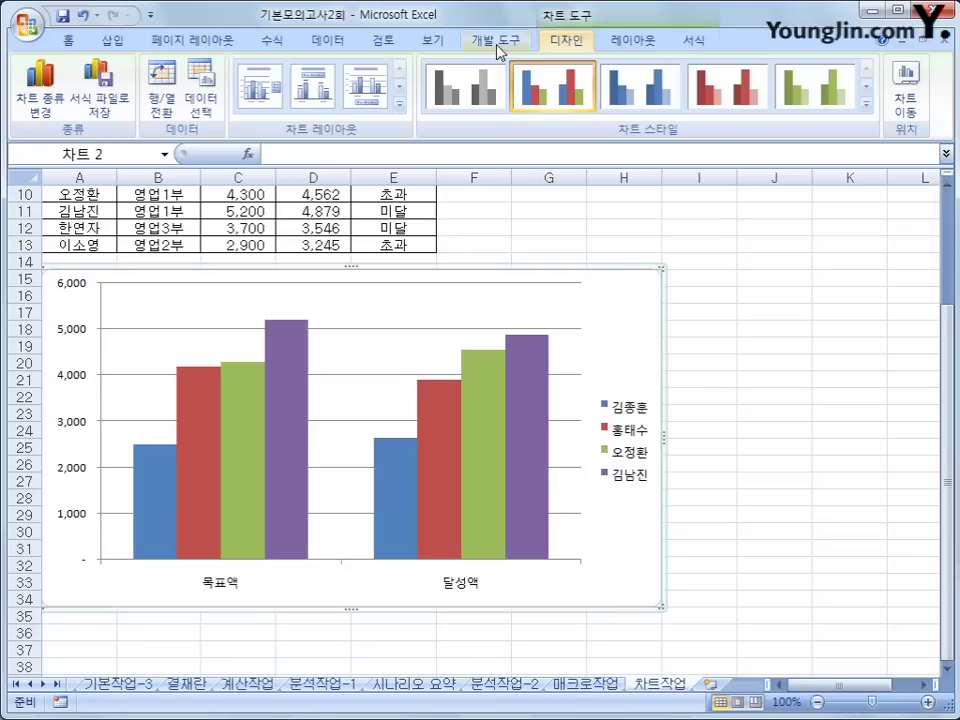
click(160, 110)
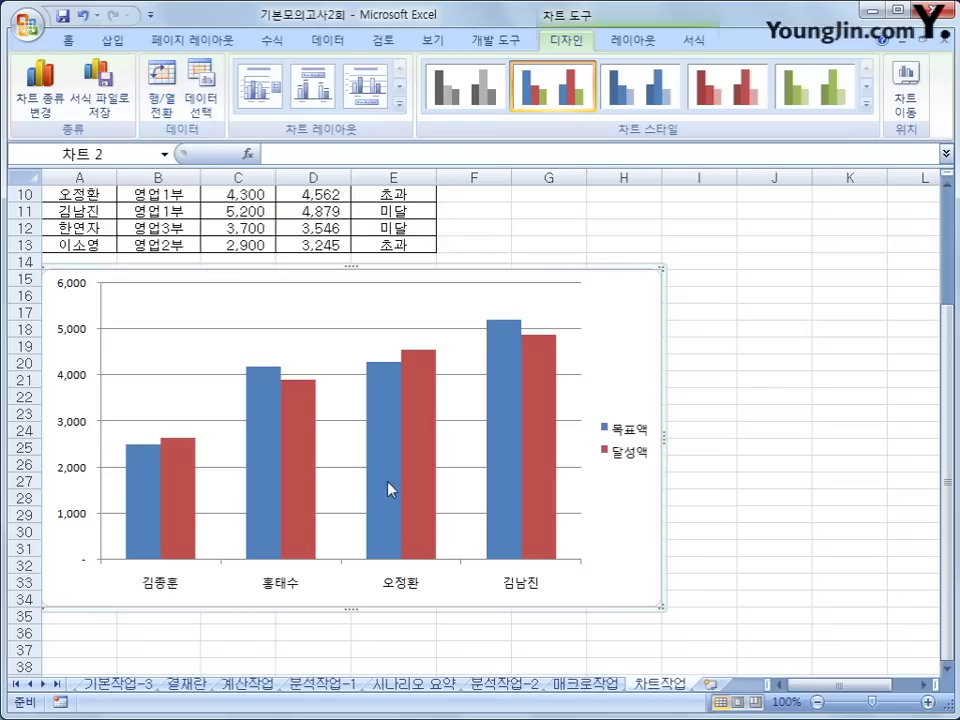
Change the 달성액 series of the 차트작업 chart to a 꺾은선형 line chart with markers, keeping 목표액 as columns
mouse_move(389, 489)
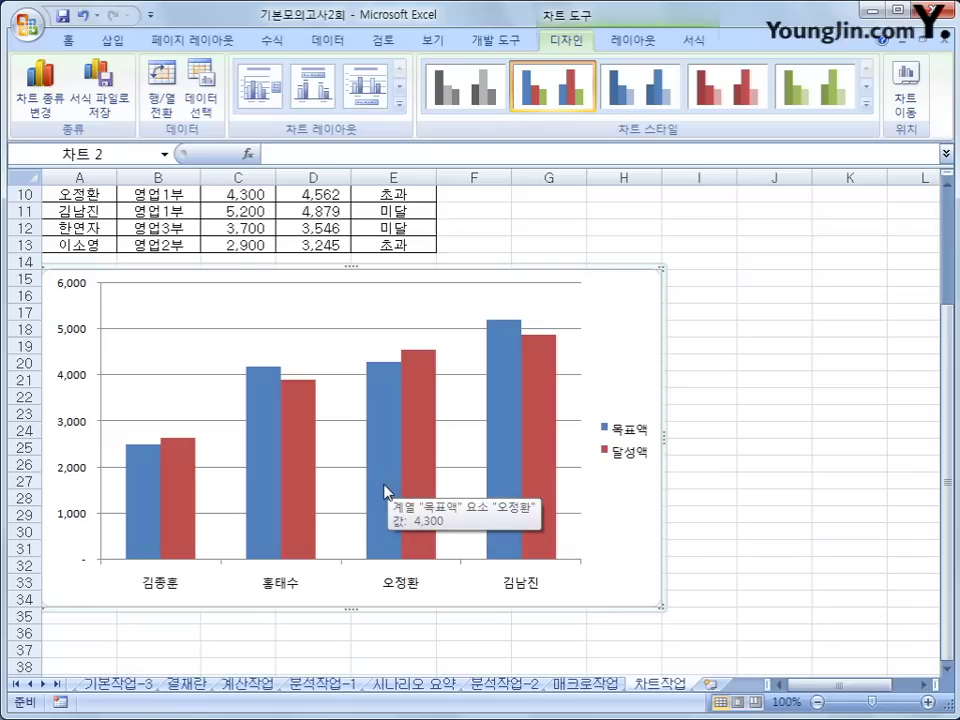
click(180, 505)
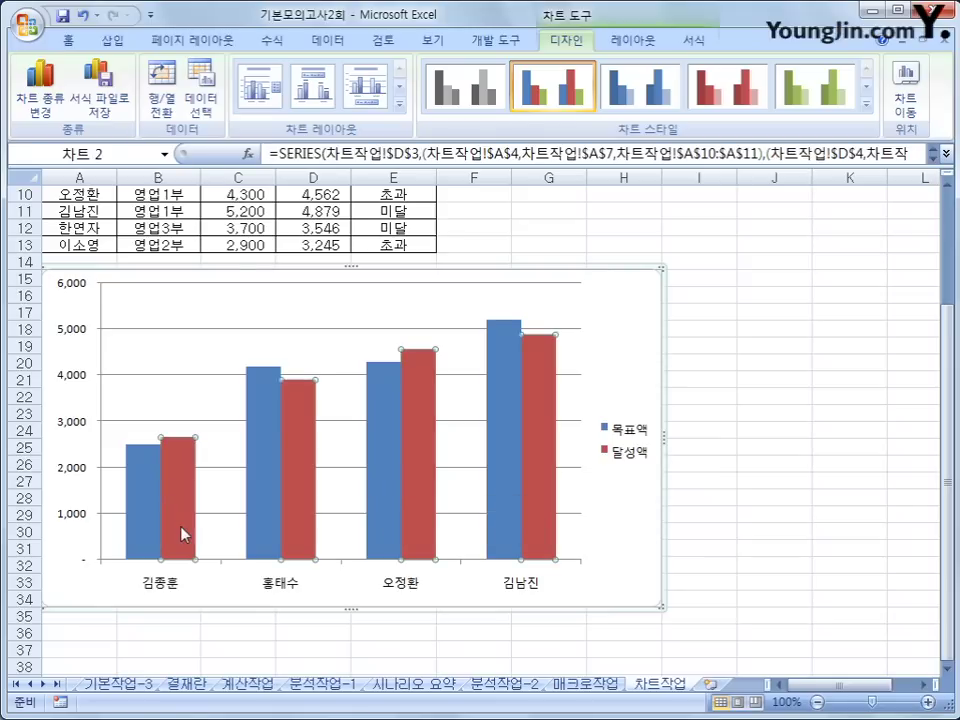
right_click(186, 463)
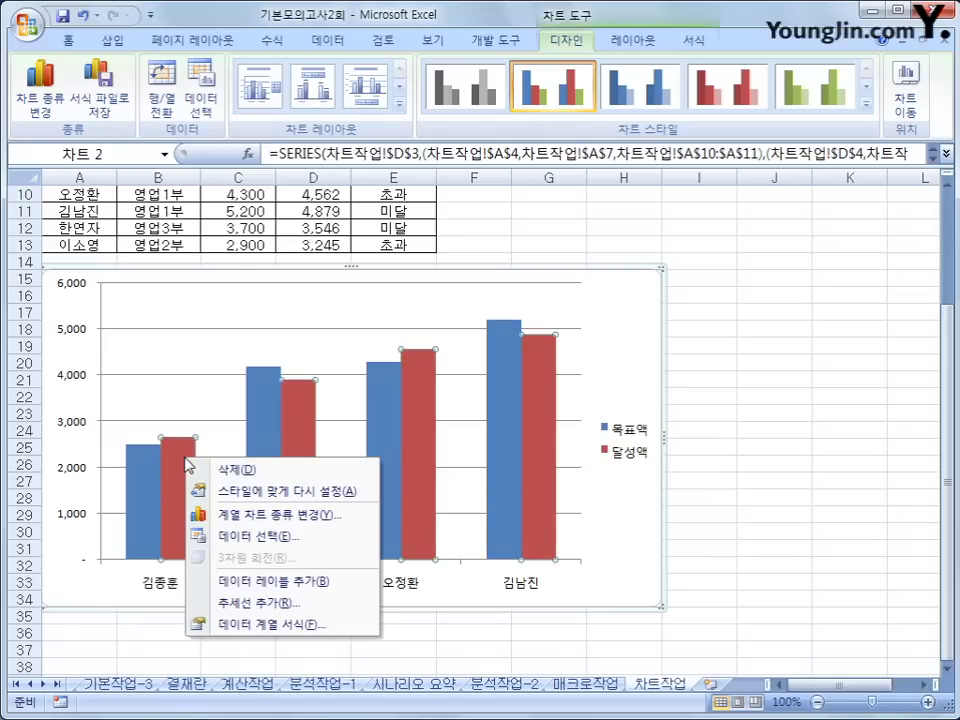
click(358, 517)
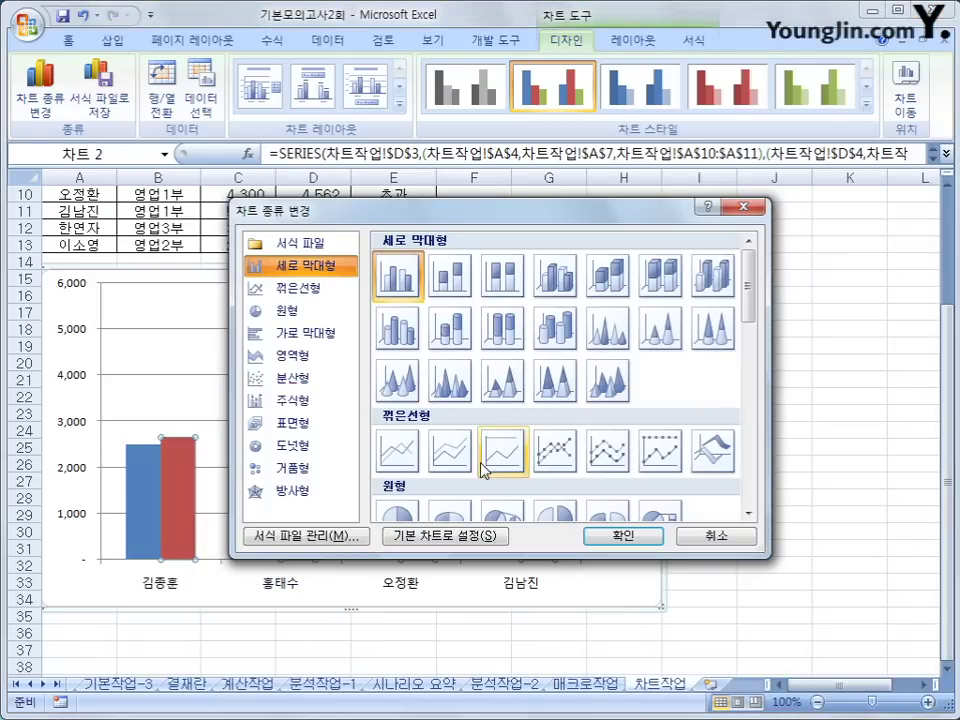
click(550, 463)
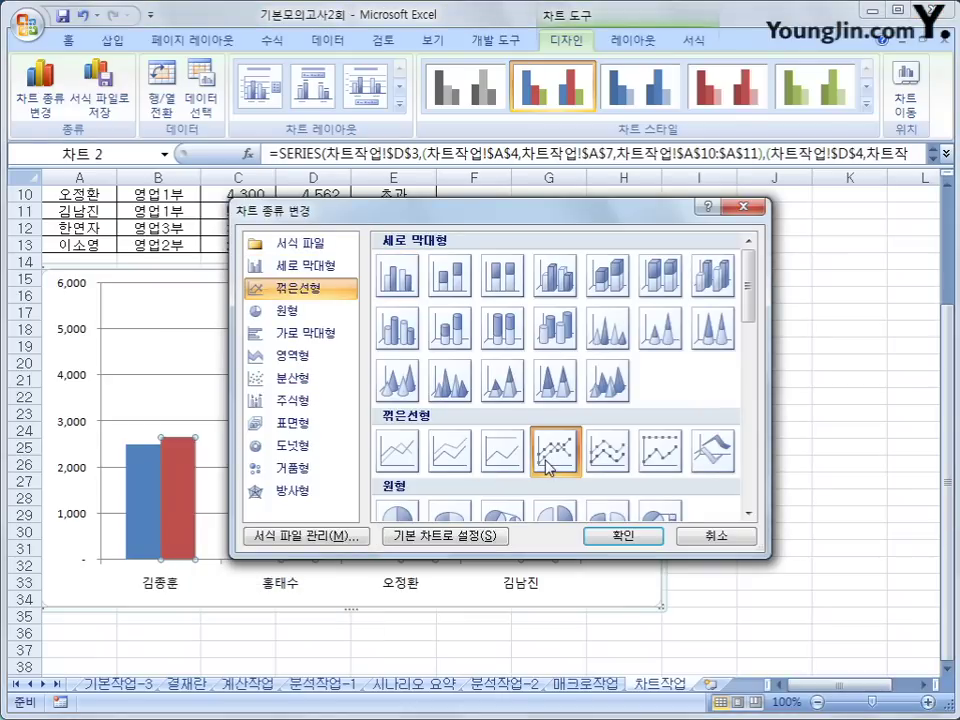
click(614, 544)
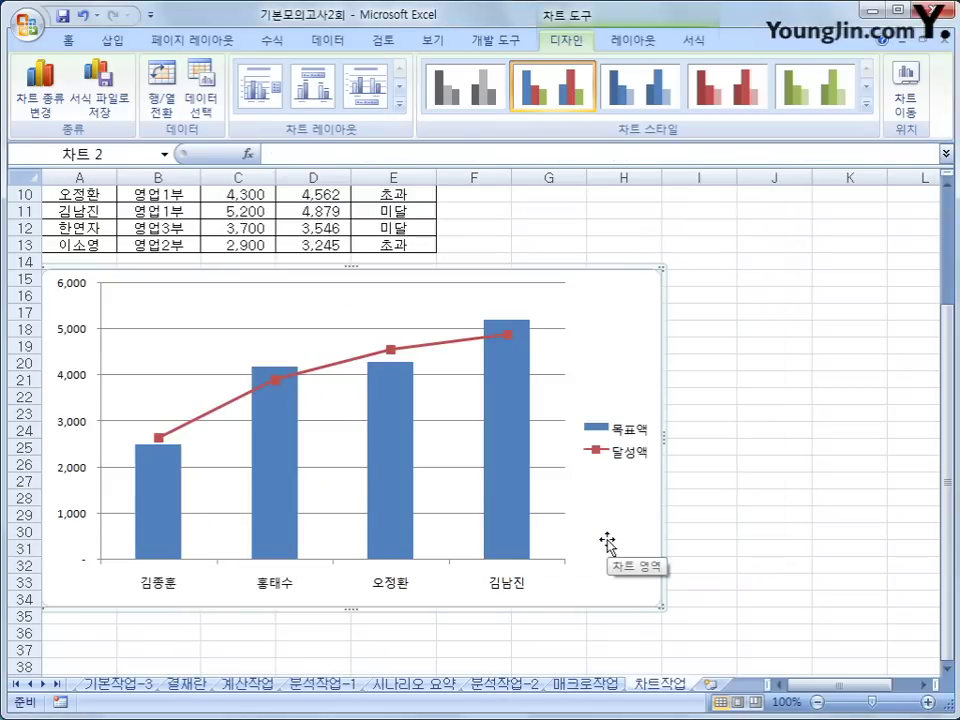
Plot the 달성액 line series on the secondary axis (보조 축) and deselect the chart
click(426, 346)
right_click(426, 346)
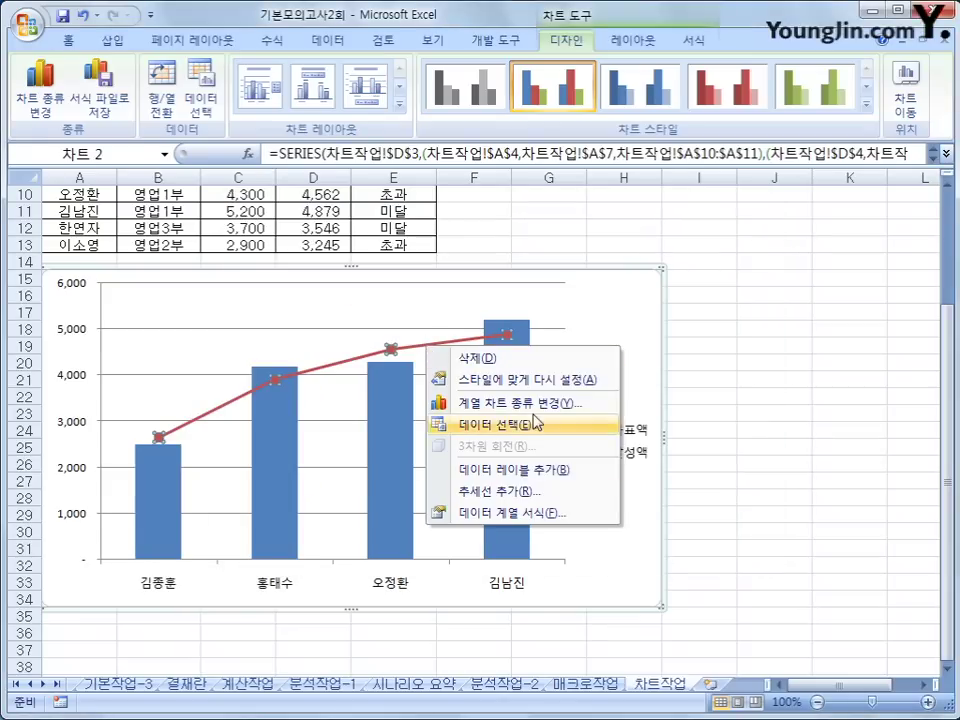
click(595, 516)
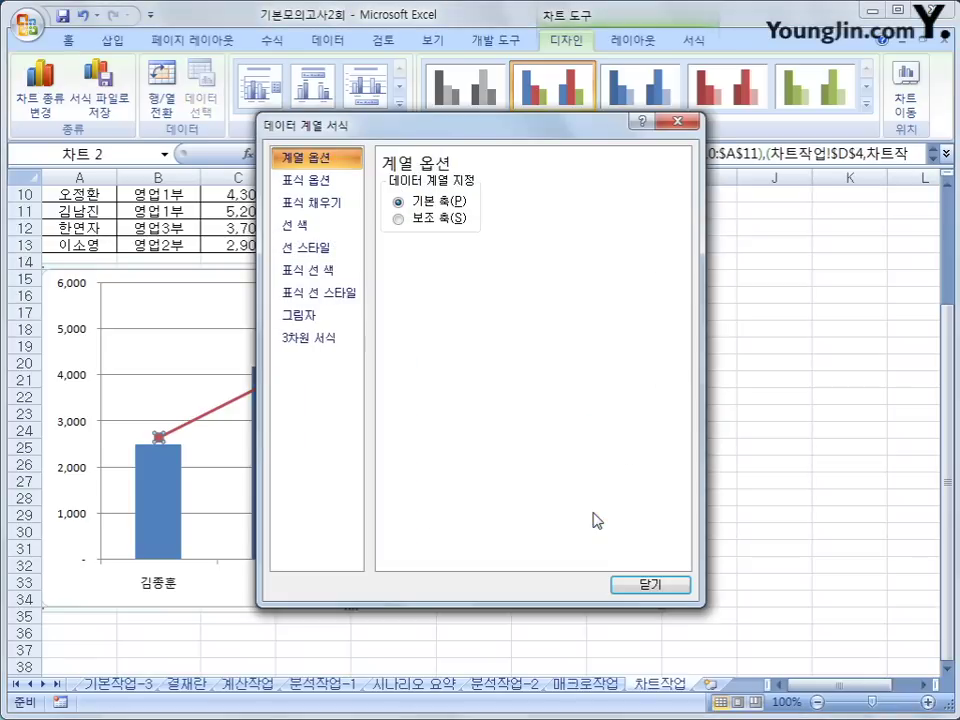
click(435, 230)
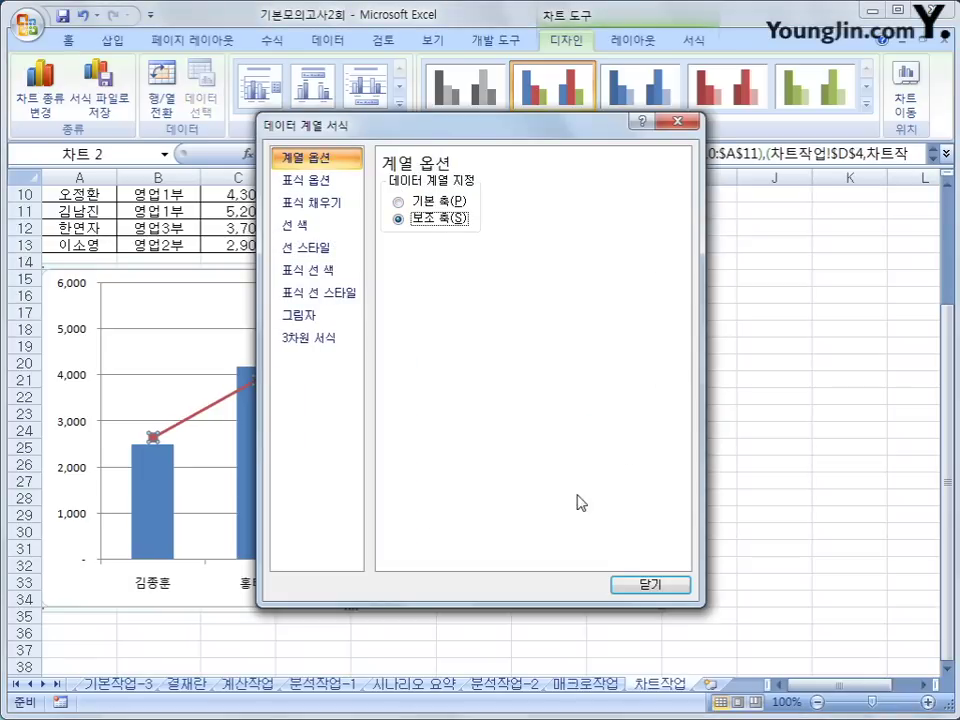
click(645, 583)
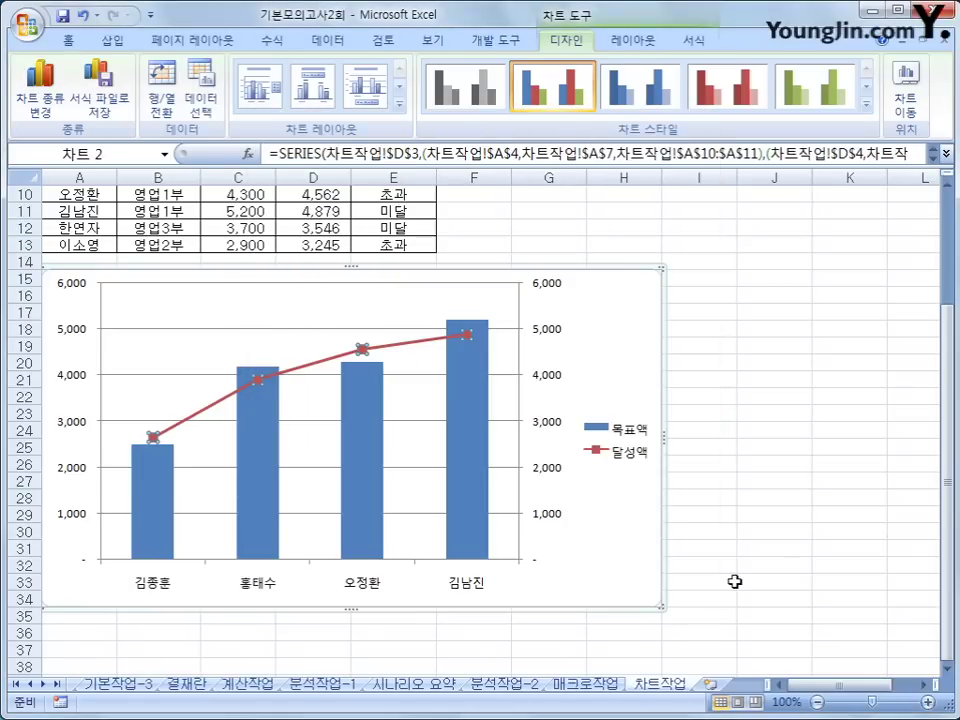
click(735, 581)
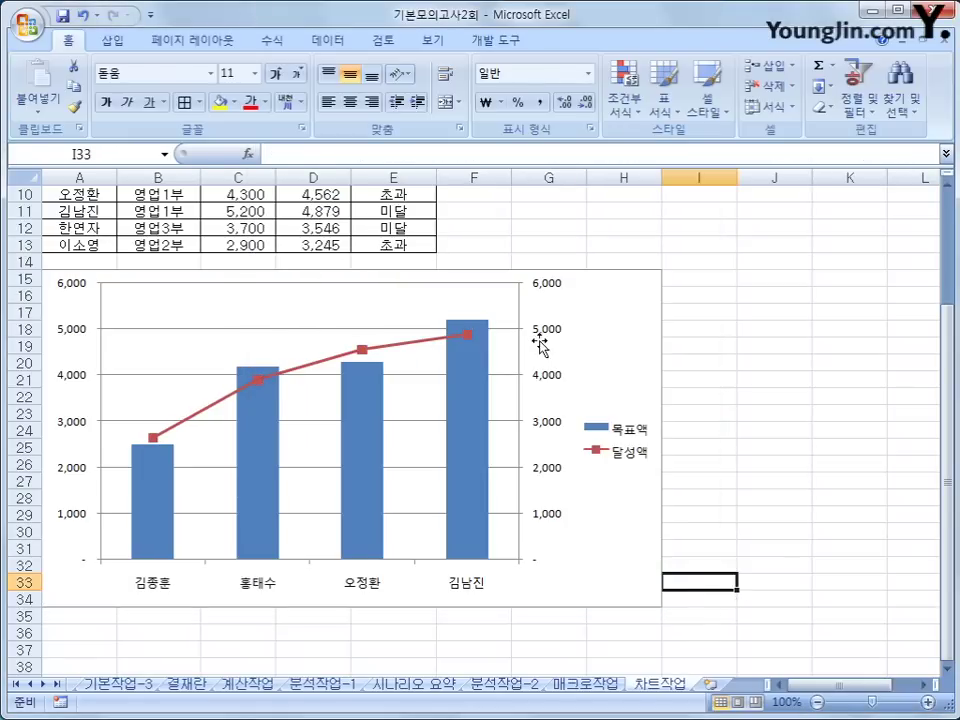
Add a chart title placed above the plot (차트 위) reading 영업1부 매출현황
click(647, 314)
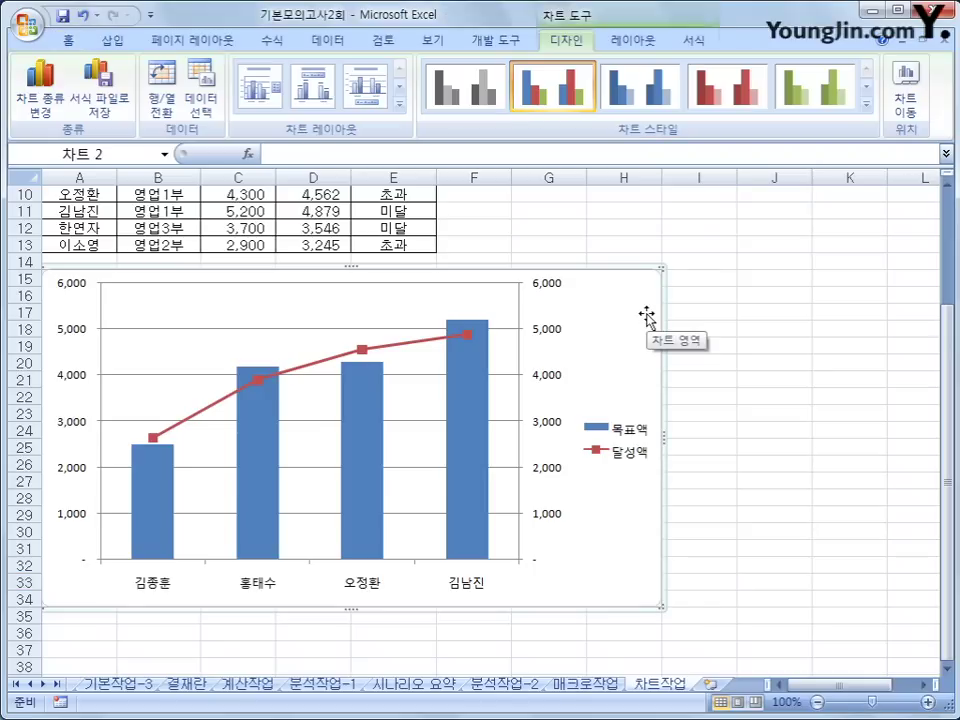
click(640, 40)
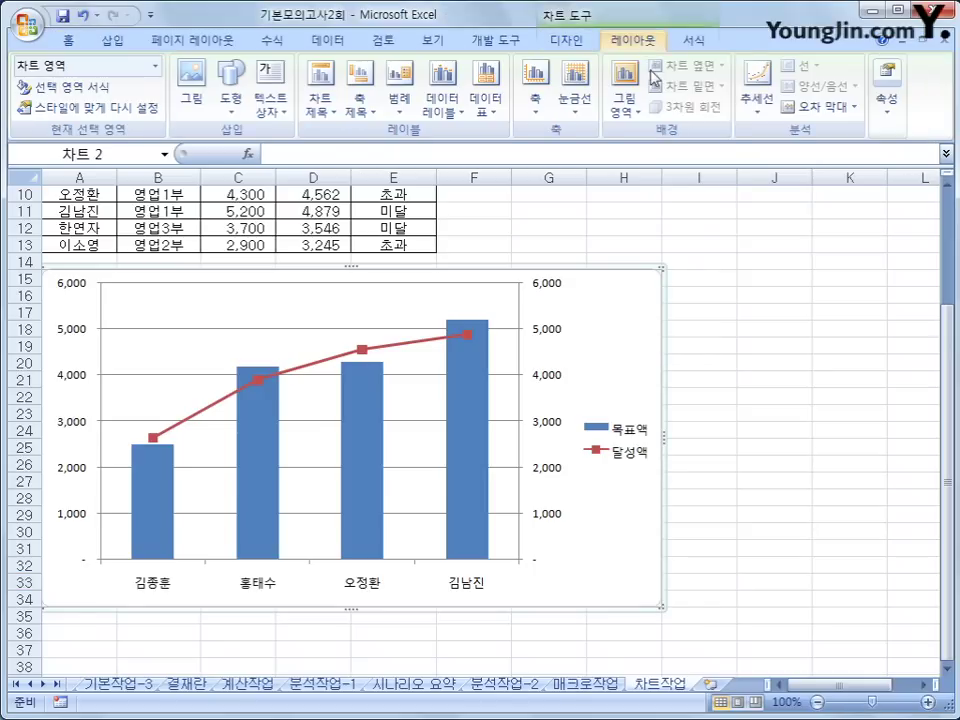
click(318, 104)
click(335, 240)
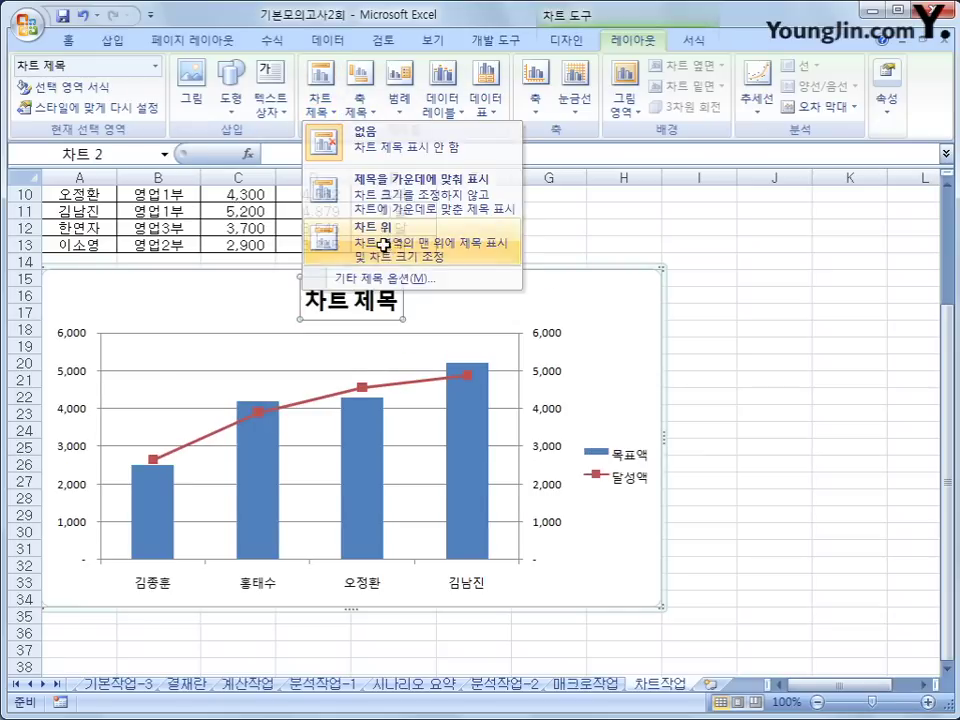
drag(298, 300, 401, 307)
text(영업)
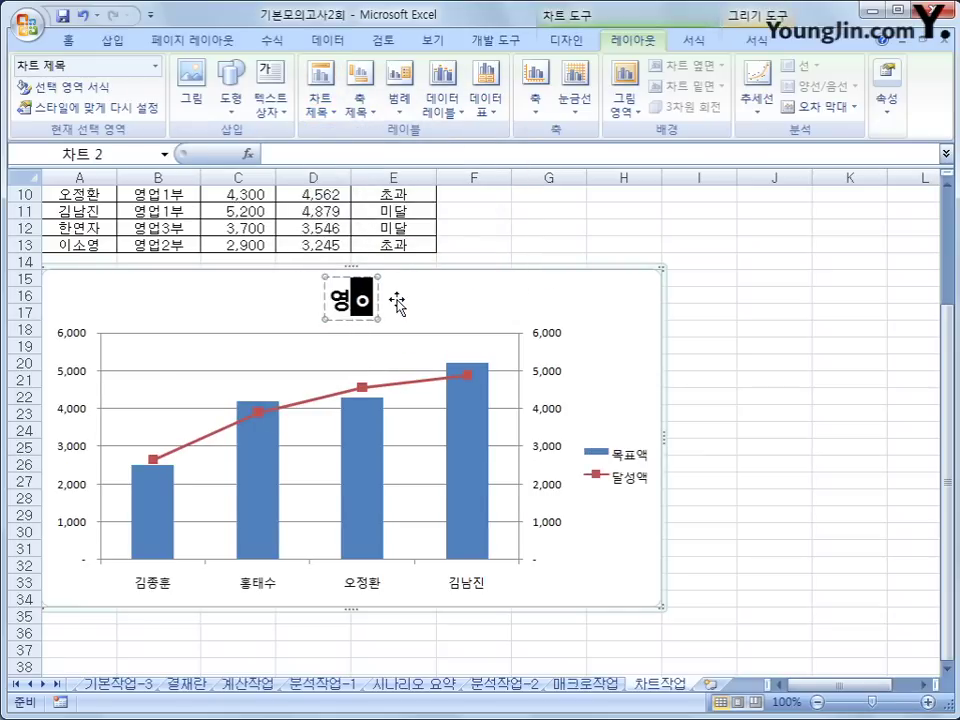
text(1부)
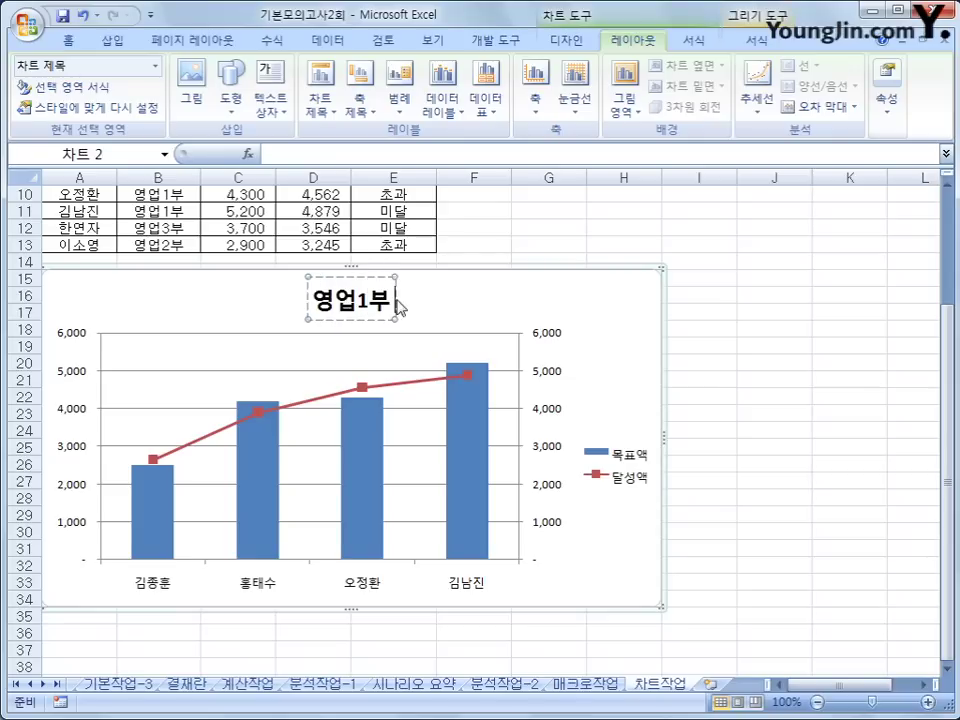
text( 매출현황)
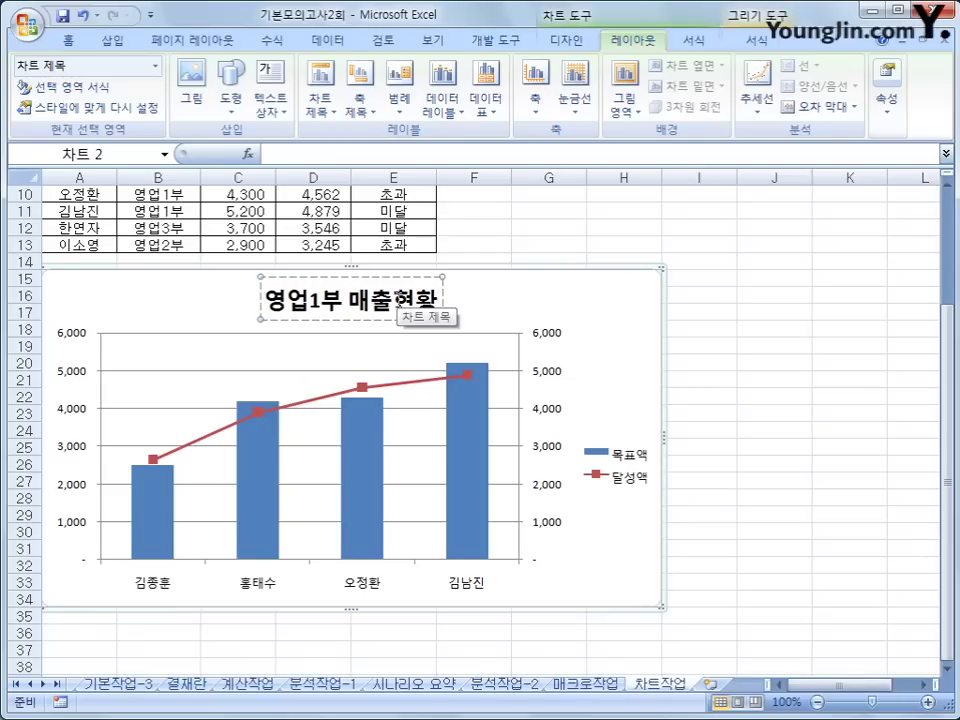
click(643, 409)
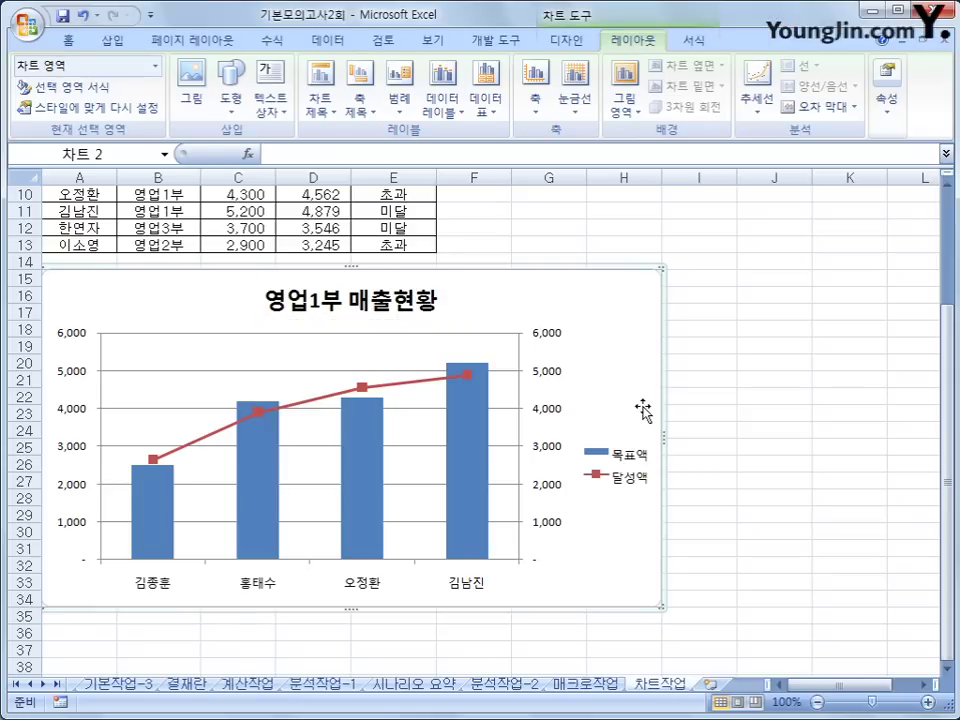
Add a primary vertical axis title in the 세로 제목 style with the text 목표액
click(370, 115)
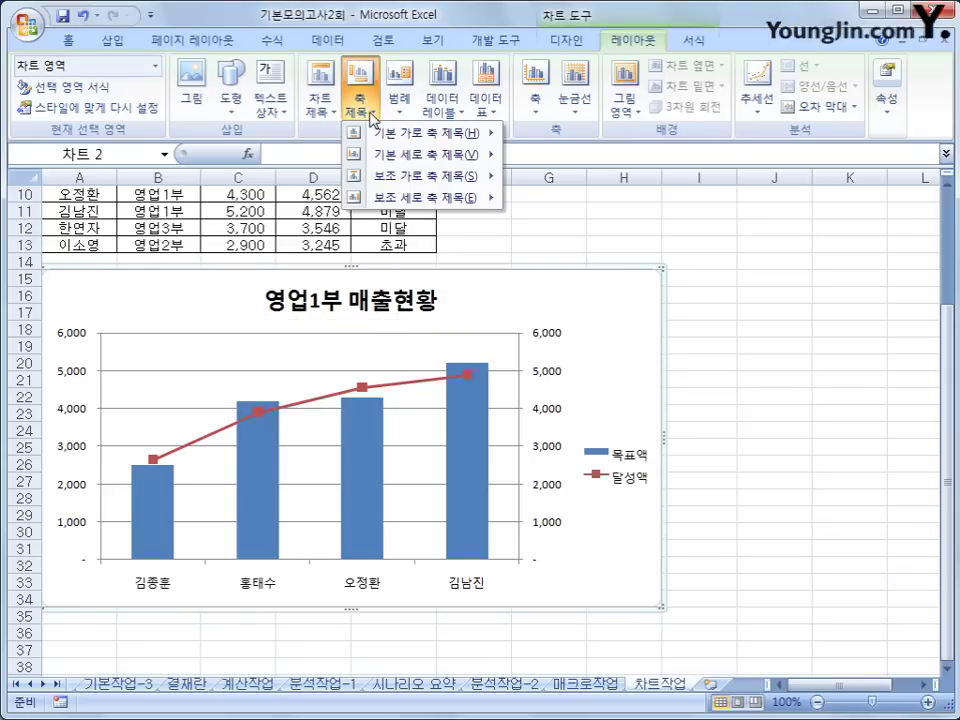
mouse_move(375, 156)
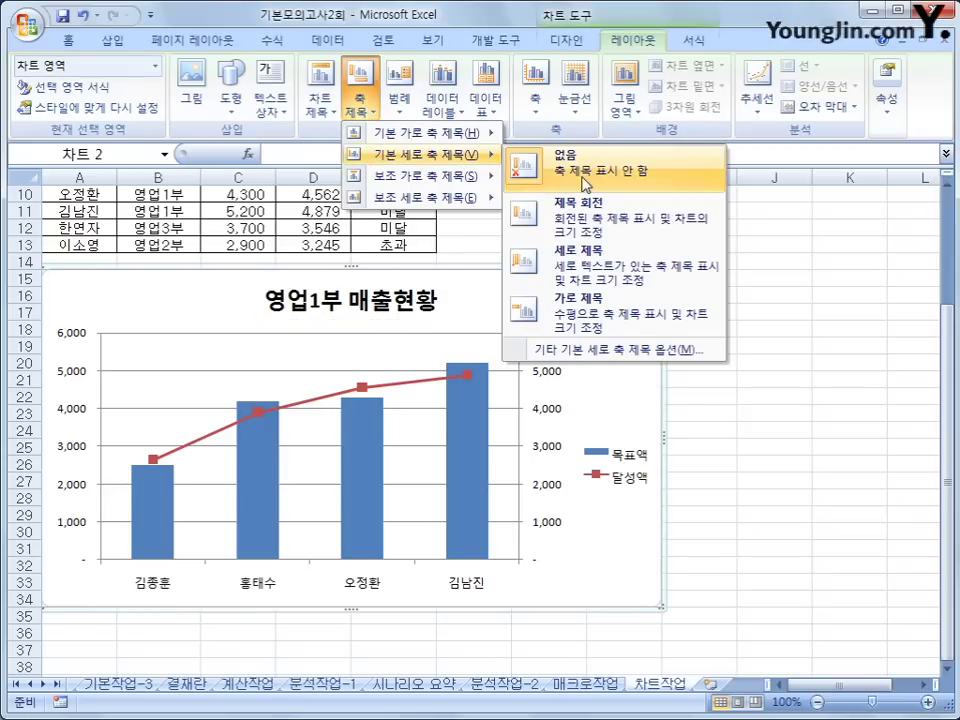
click(588, 276)
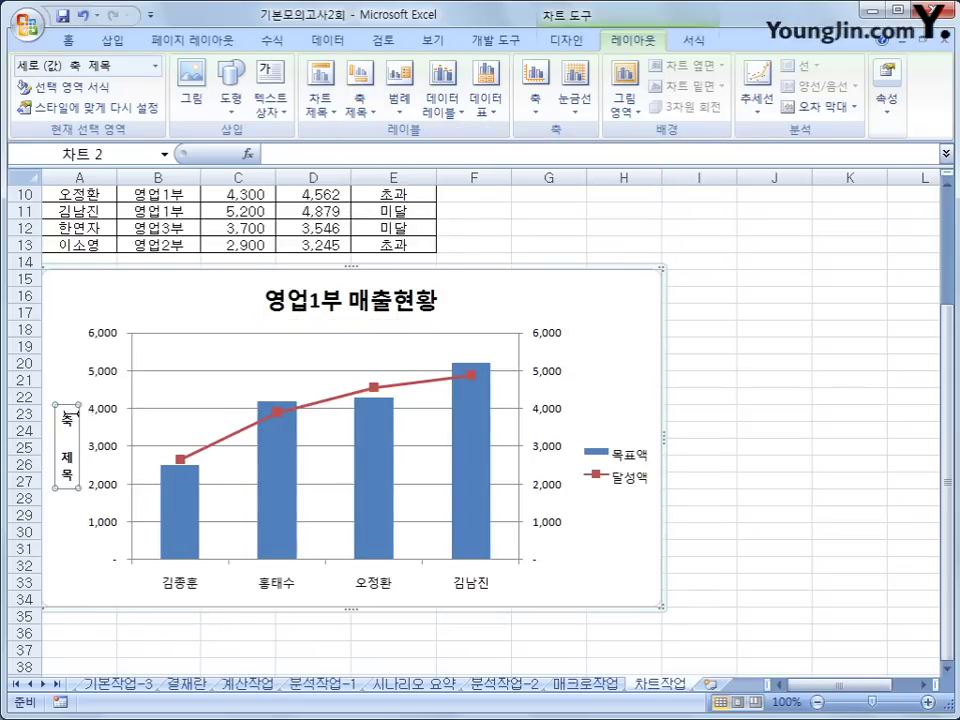
drag(58, 466, 80, 485)
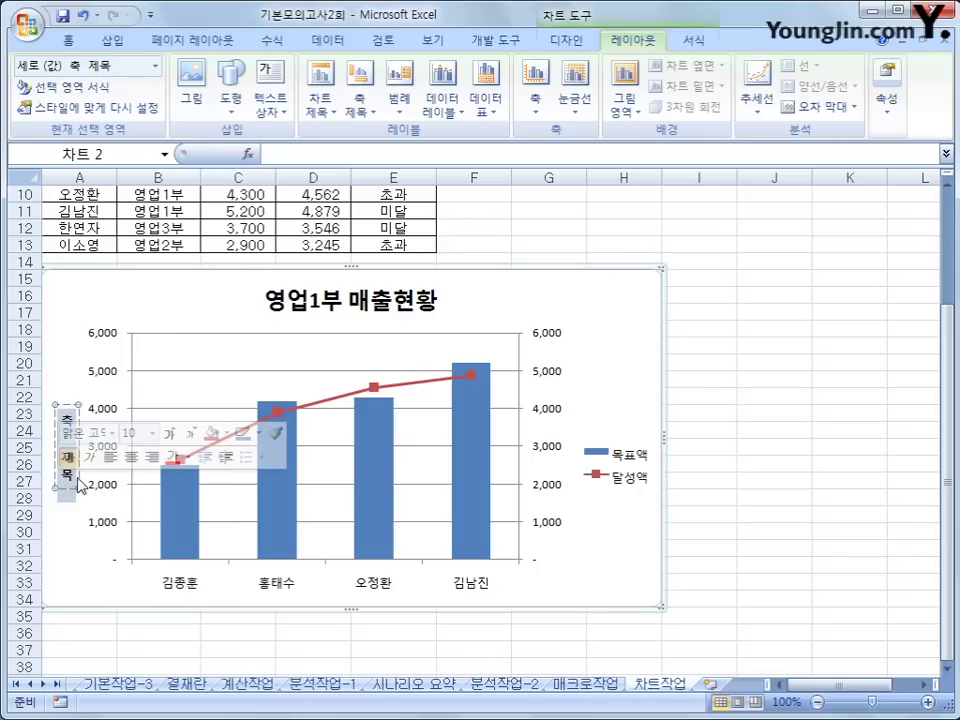
text(목표액)
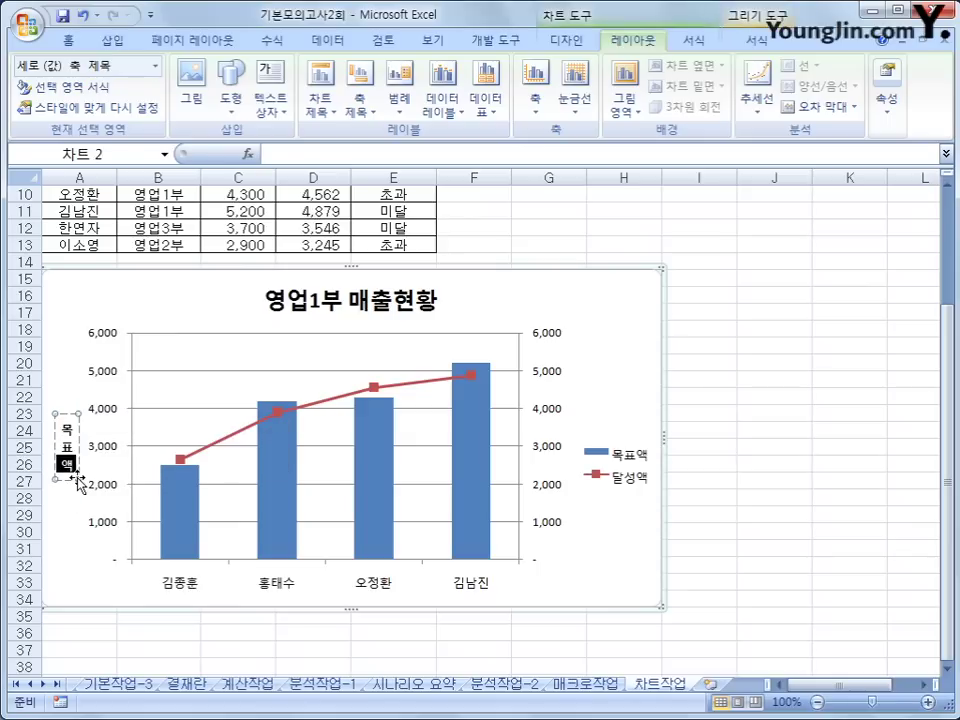
click(634, 404)
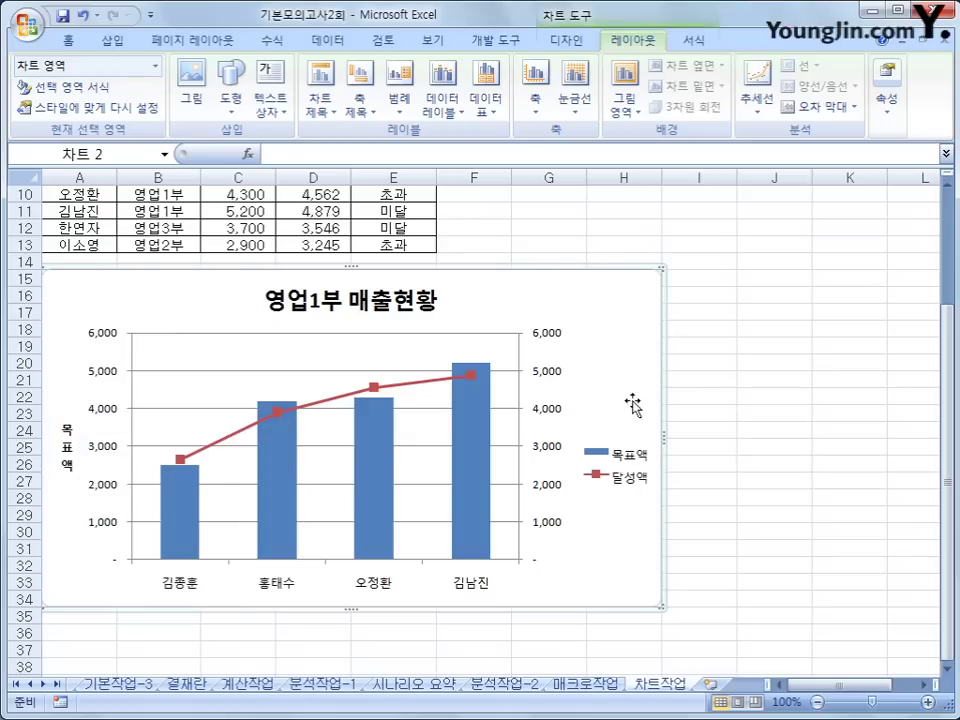
Add a secondary vertical axis title in the 세로 제목 style with the text 달성액
click(371, 120)
mouse_move(389, 200)
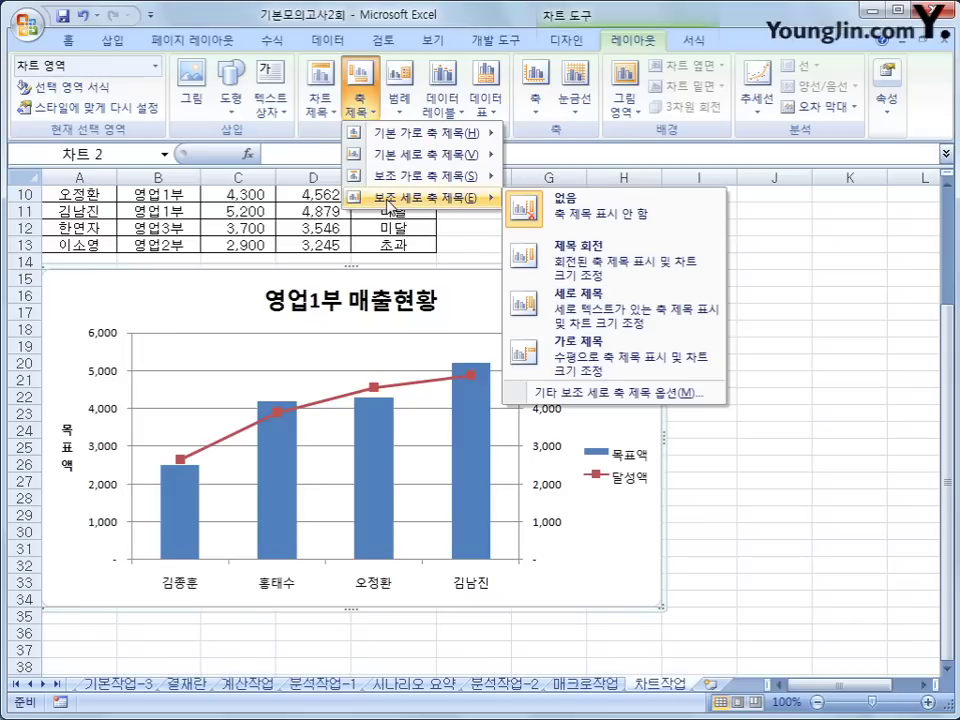
click(527, 302)
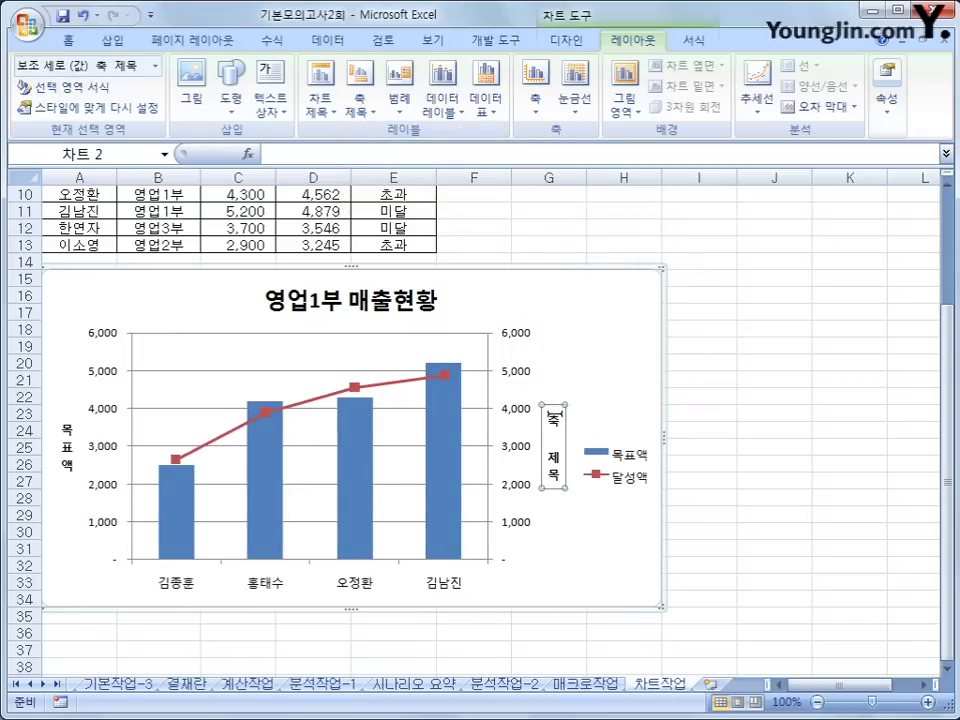
drag(553, 412, 556, 490)
text(달)
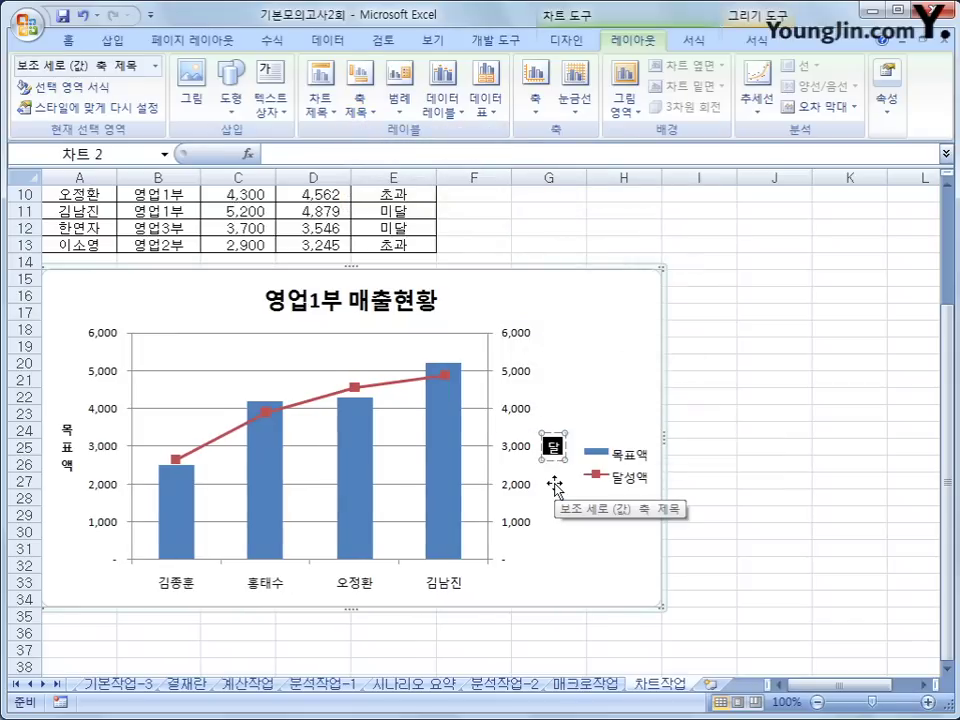
text(성액)
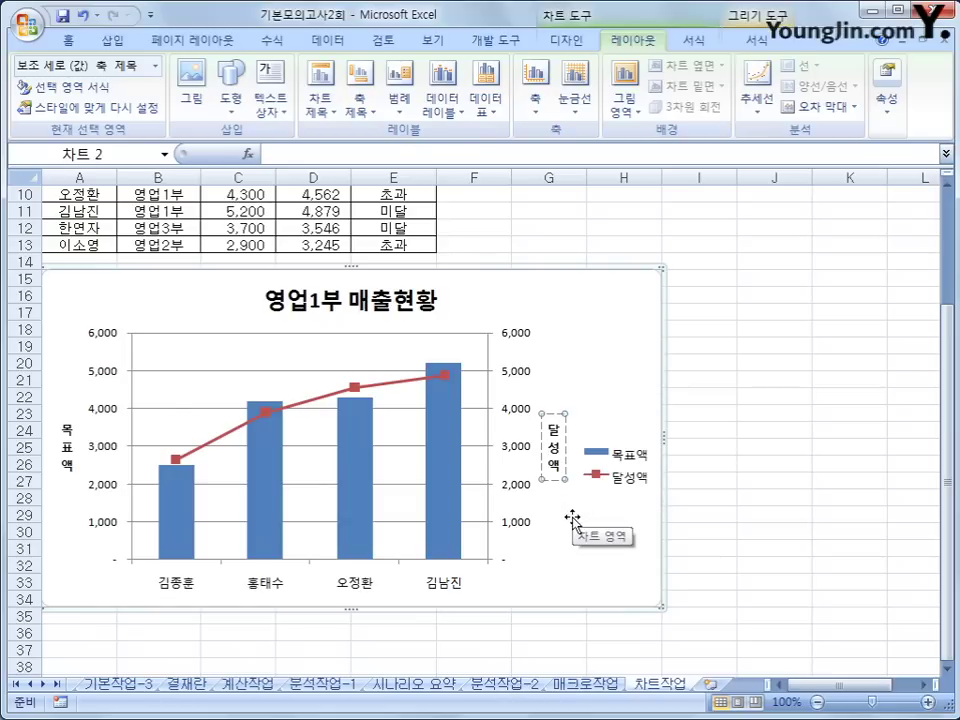
click(601, 555)
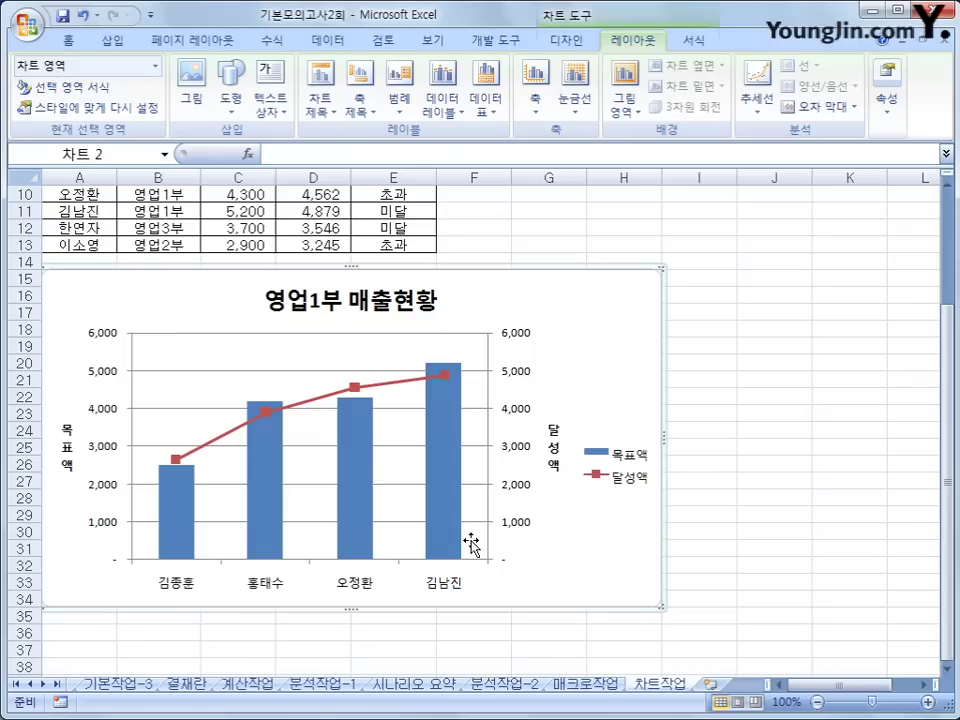
Add a data label to only the last employee's column in the 목표액 series
click(449, 434)
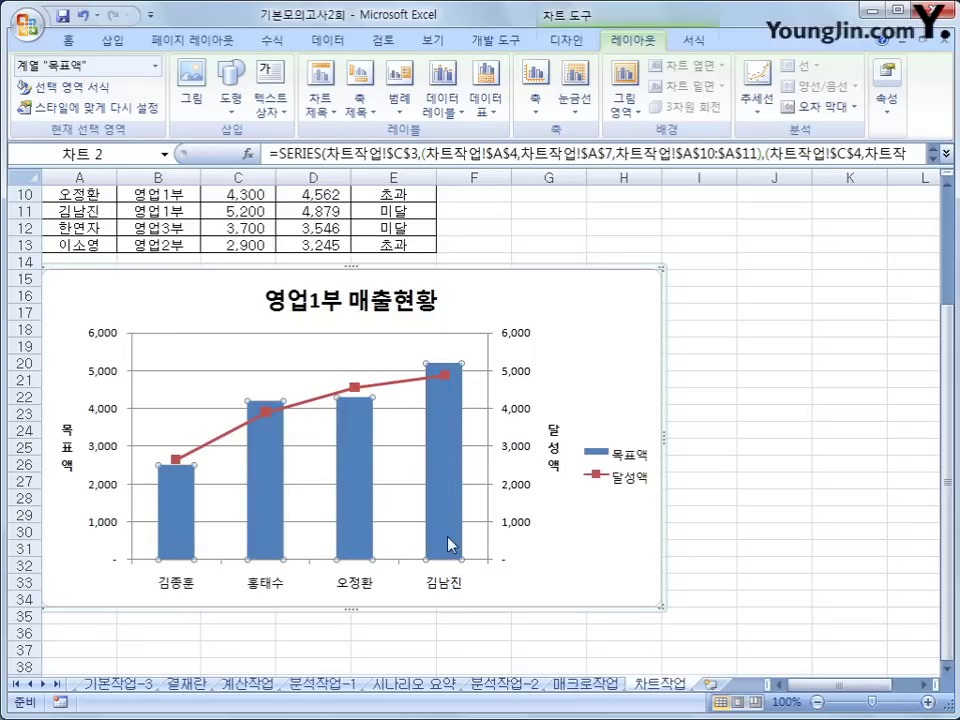
click(447, 428)
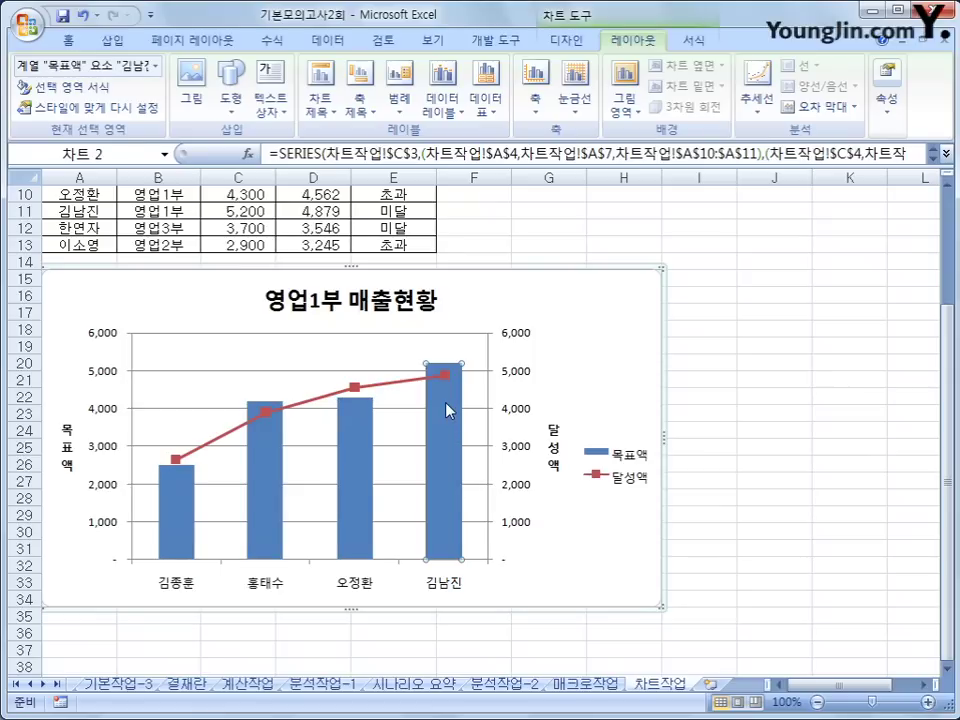
right_click(447, 404)
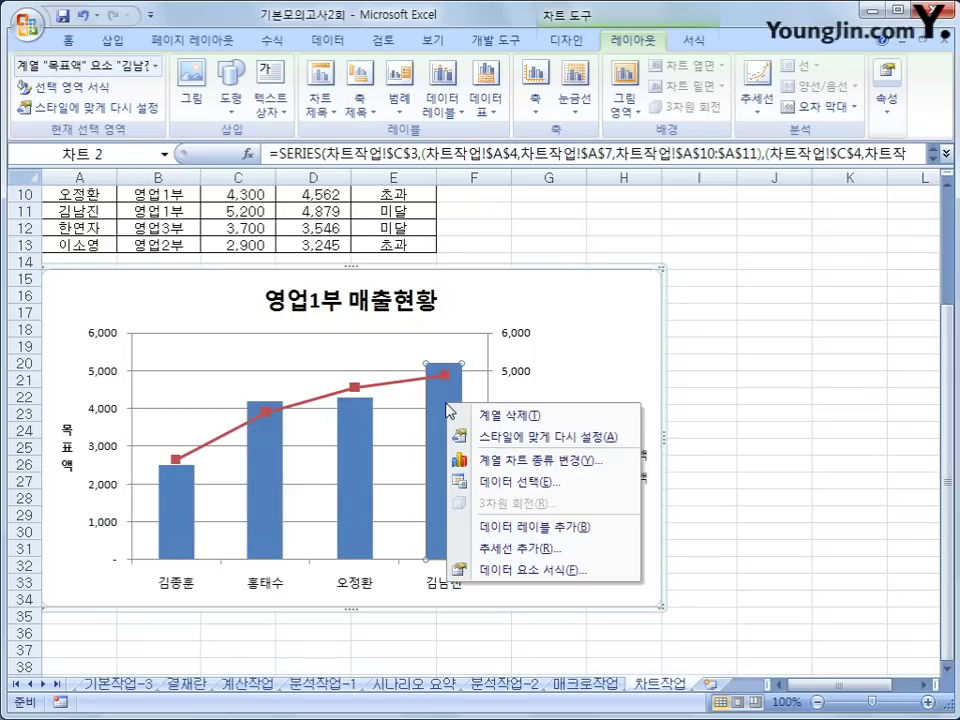
click(603, 527)
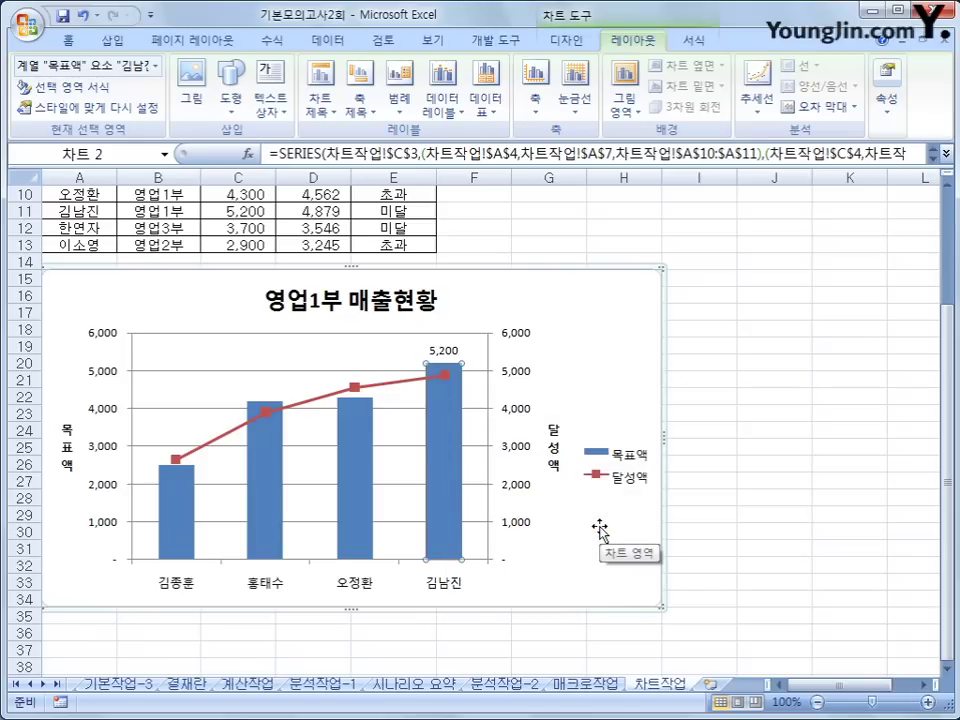
Move the legend below the plot (아래쪽) and give it the outer shadow preset 오프셋 대각선 오른쪽 아래
click(645, 482)
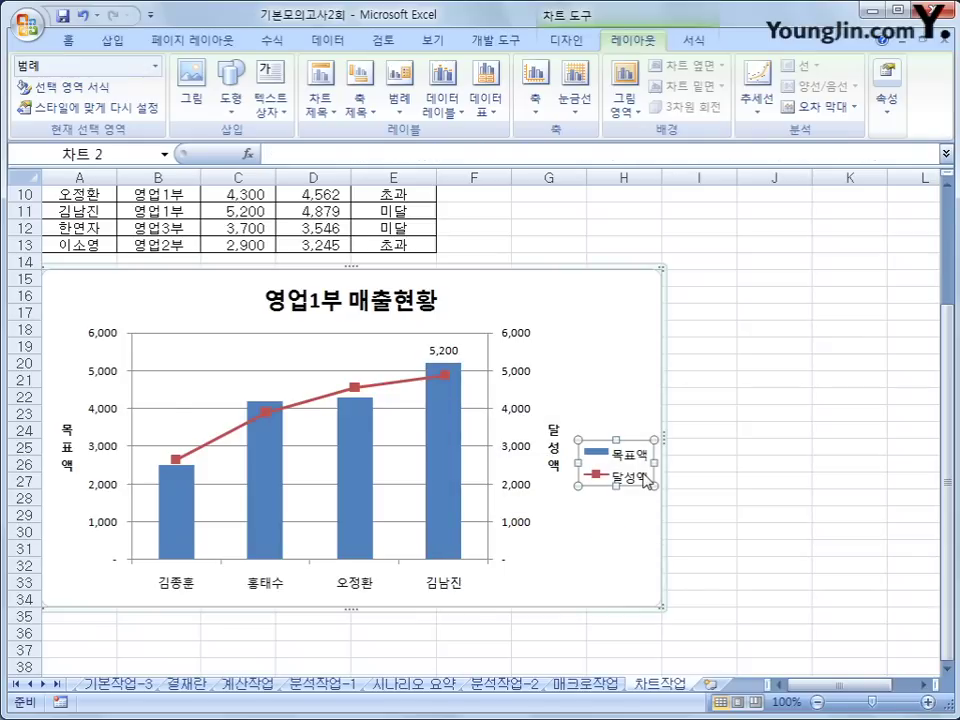
right_click(645, 482)
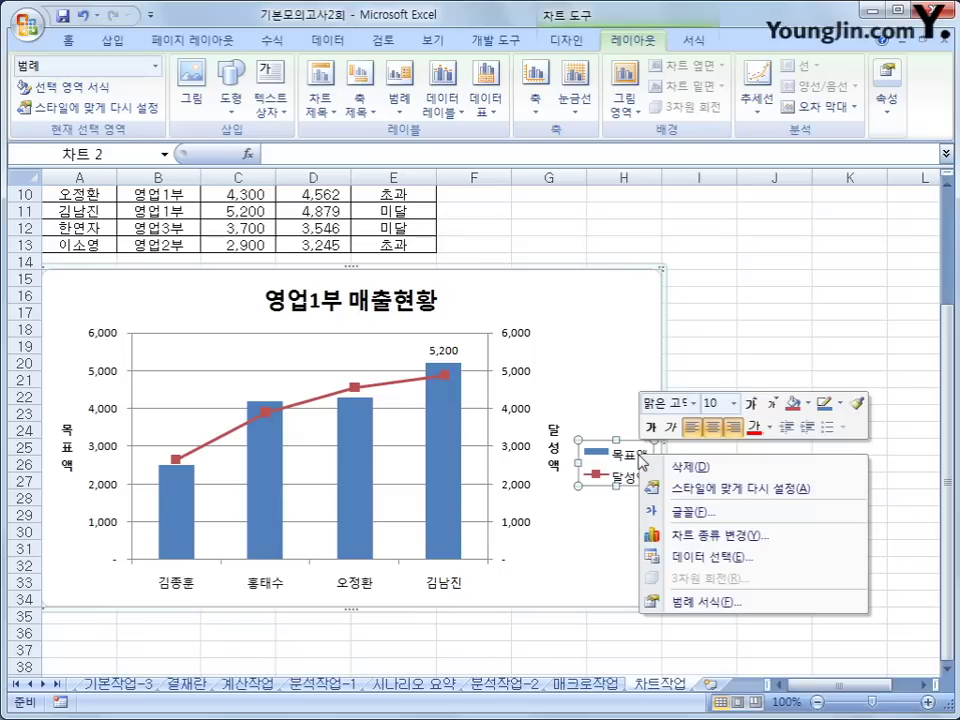
click(764, 604)
click(443, 219)
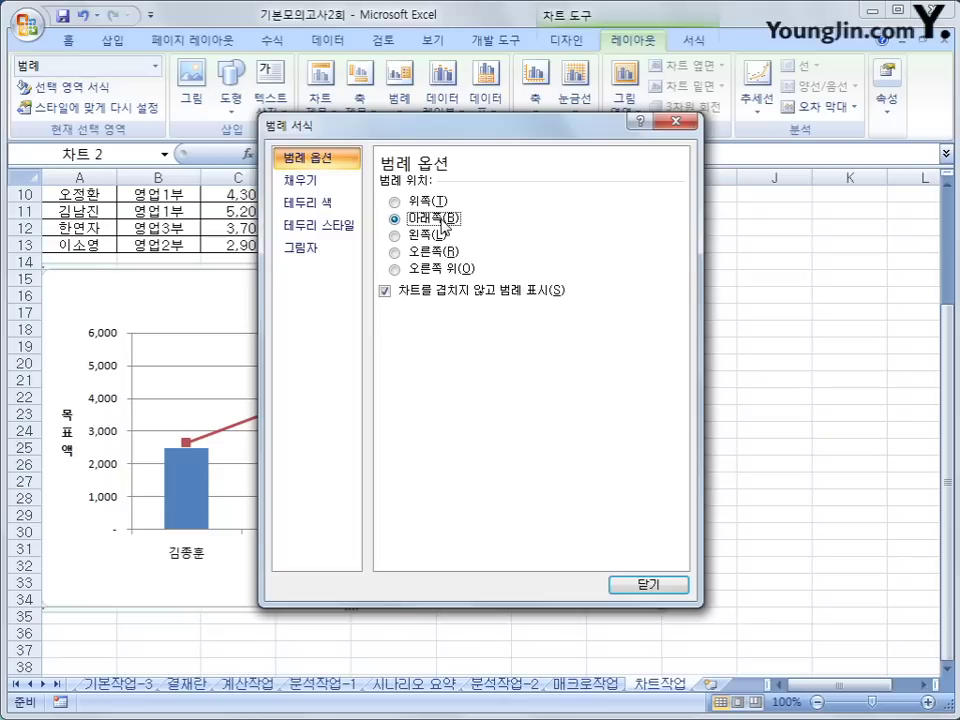
click(318, 252)
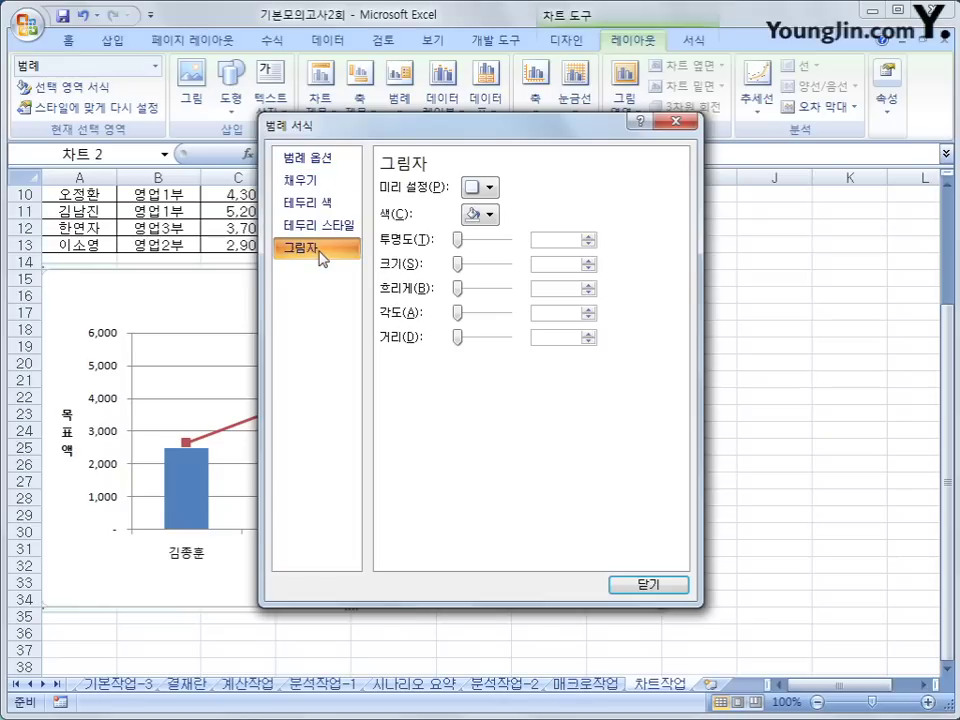
click(477, 190)
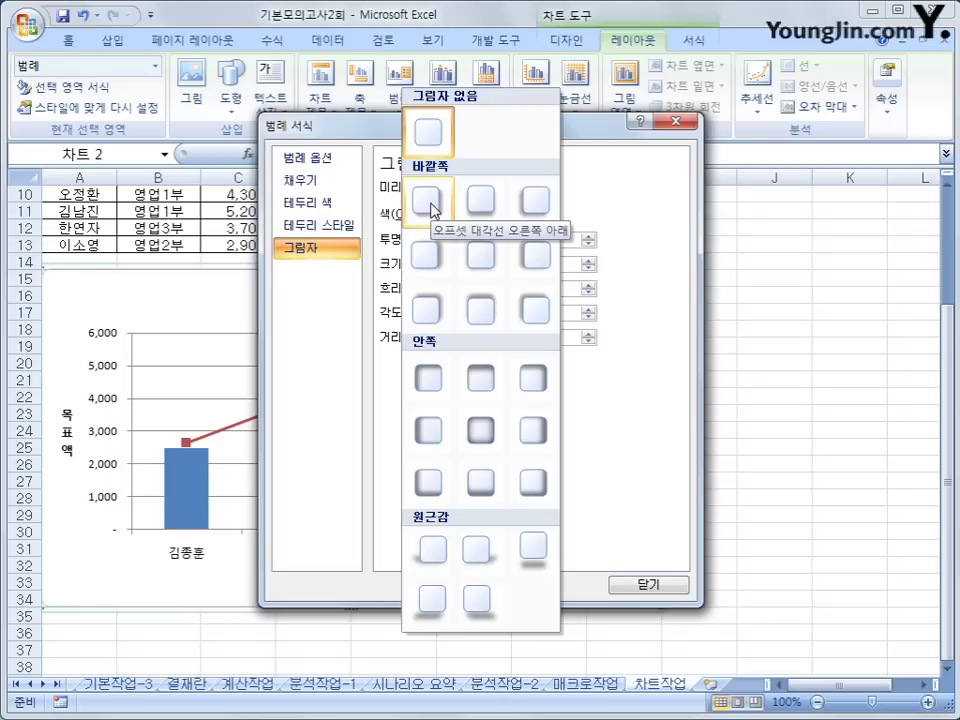
click(432, 209)
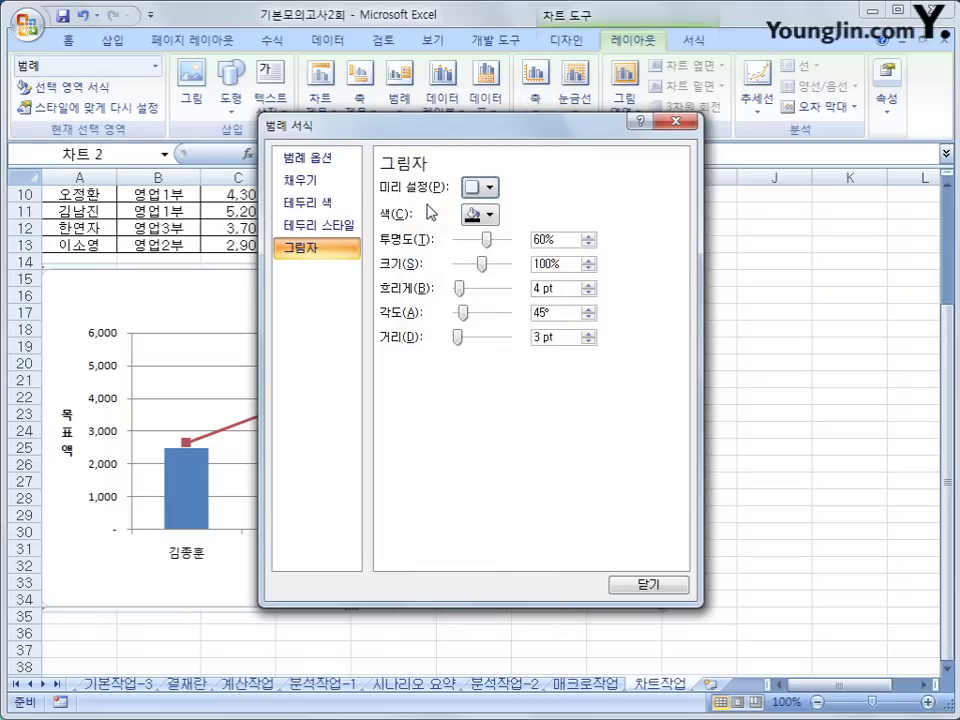
Fill the legend background with the solid theme colour 흰색, 배경 1
click(300, 181)
click(433, 203)
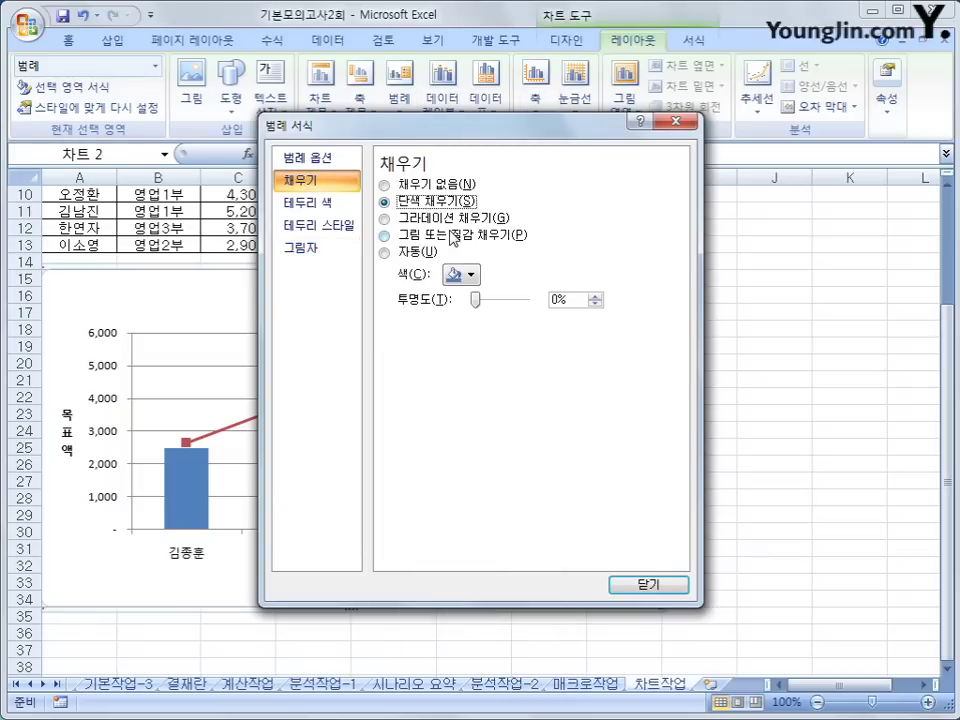
click(462, 274)
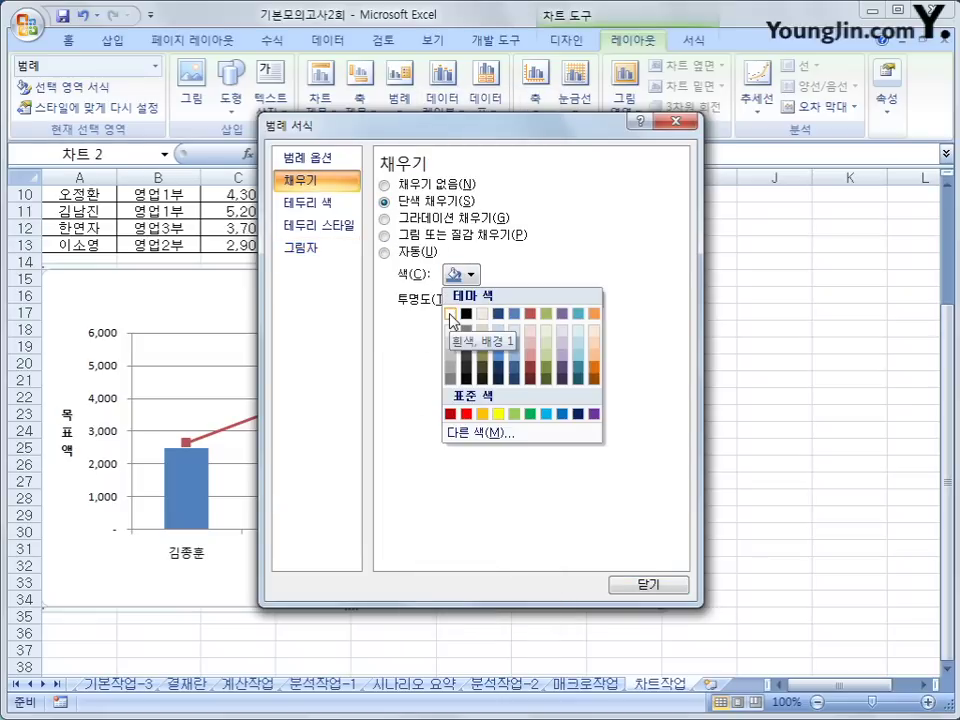
click(451, 315)
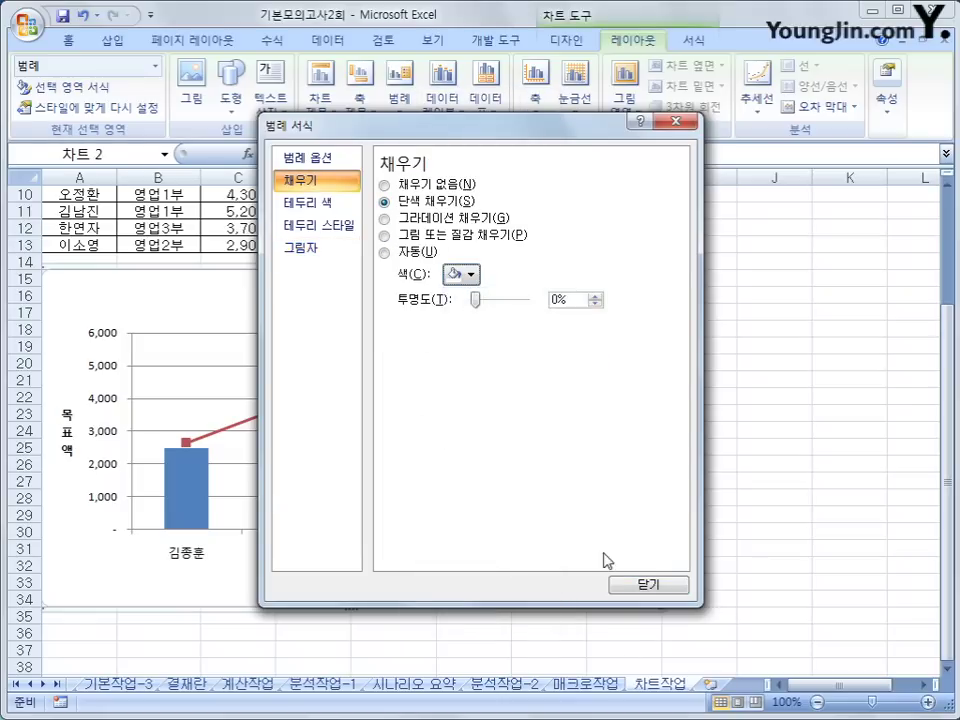
click(658, 587)
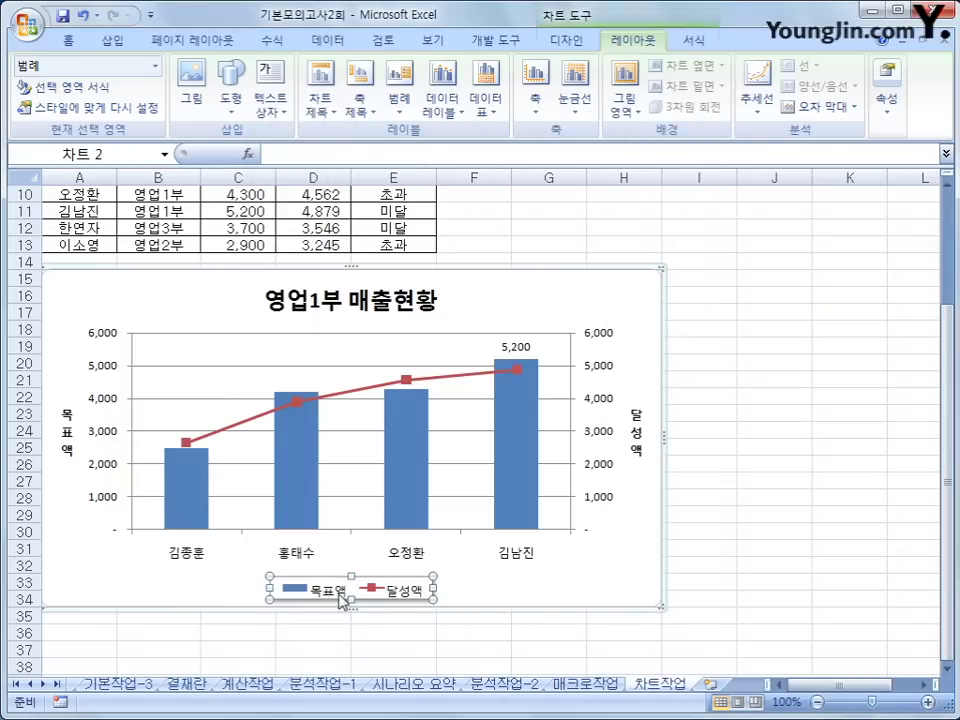
Format the legend text with the 돋움체 font, size 11 and italic style
right_click(377, 590)
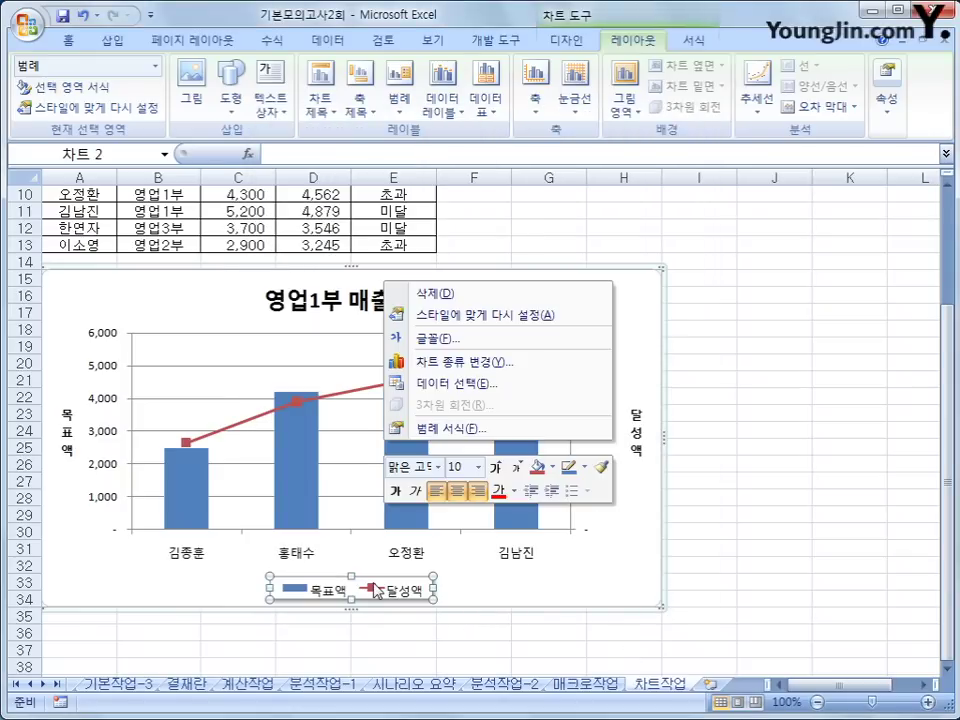
click(438, 467)
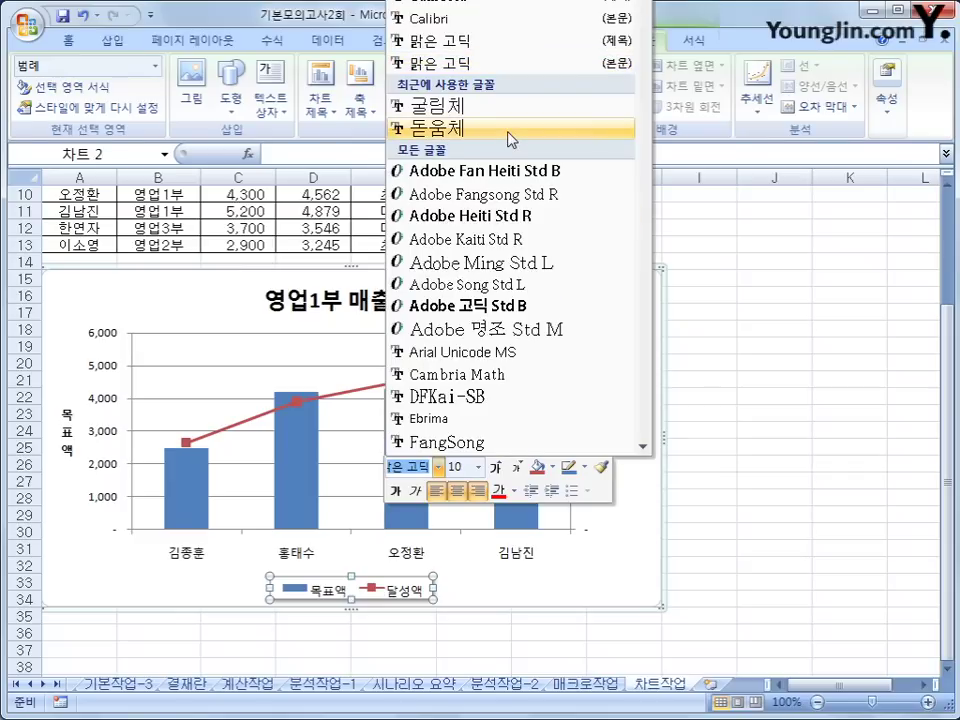
click(400, 127)
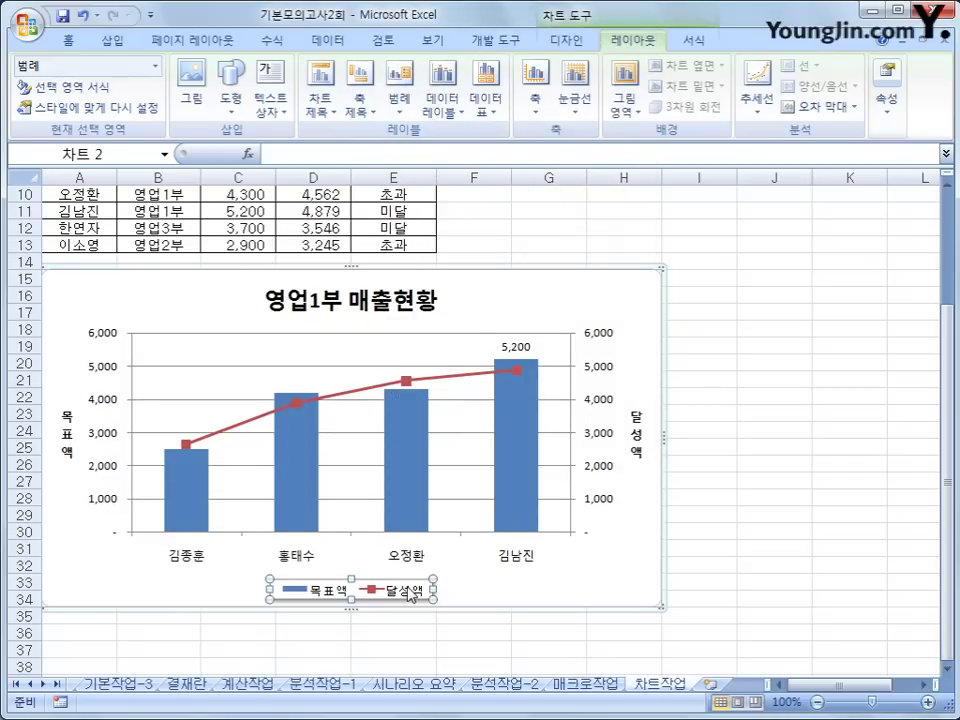
right_click(410, 585)
click(478, 467)
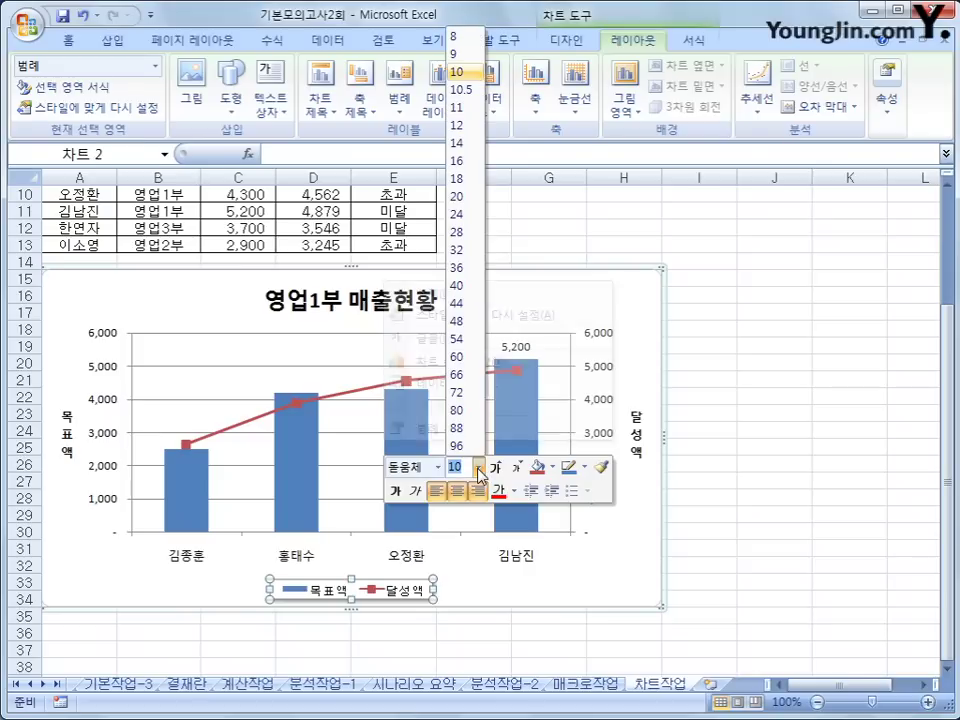
click(460, 108)
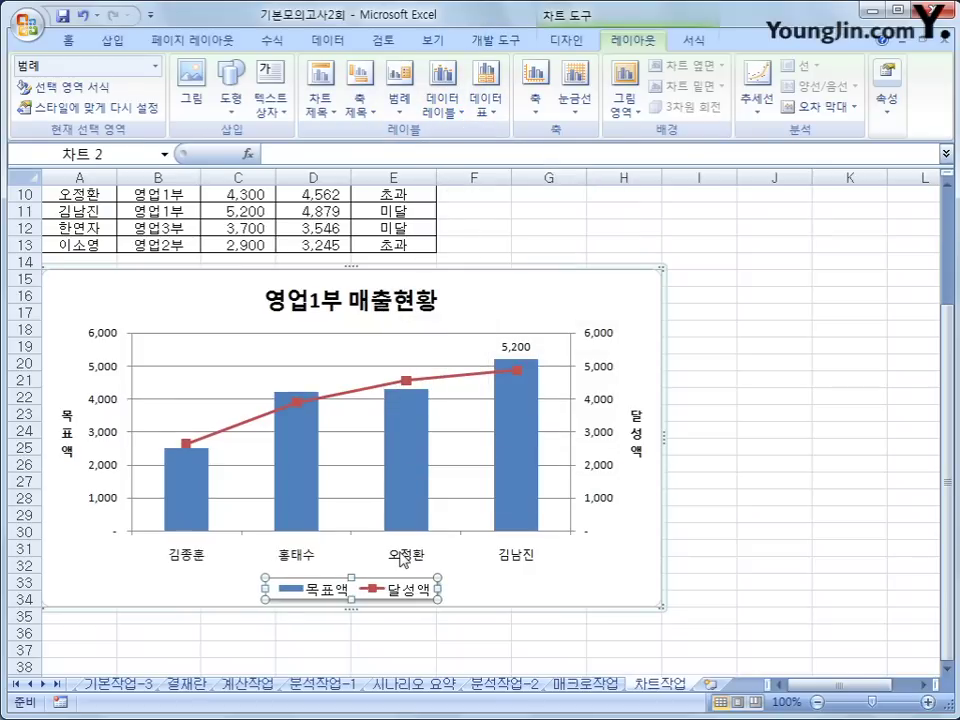
right_click(405, 588)
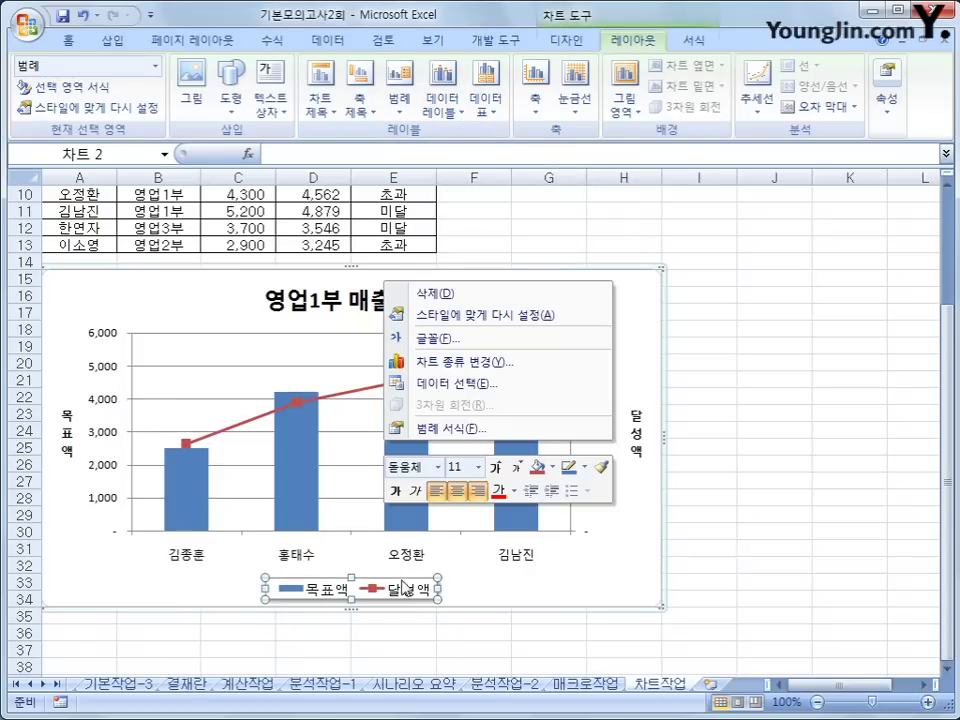
click(415, 491)
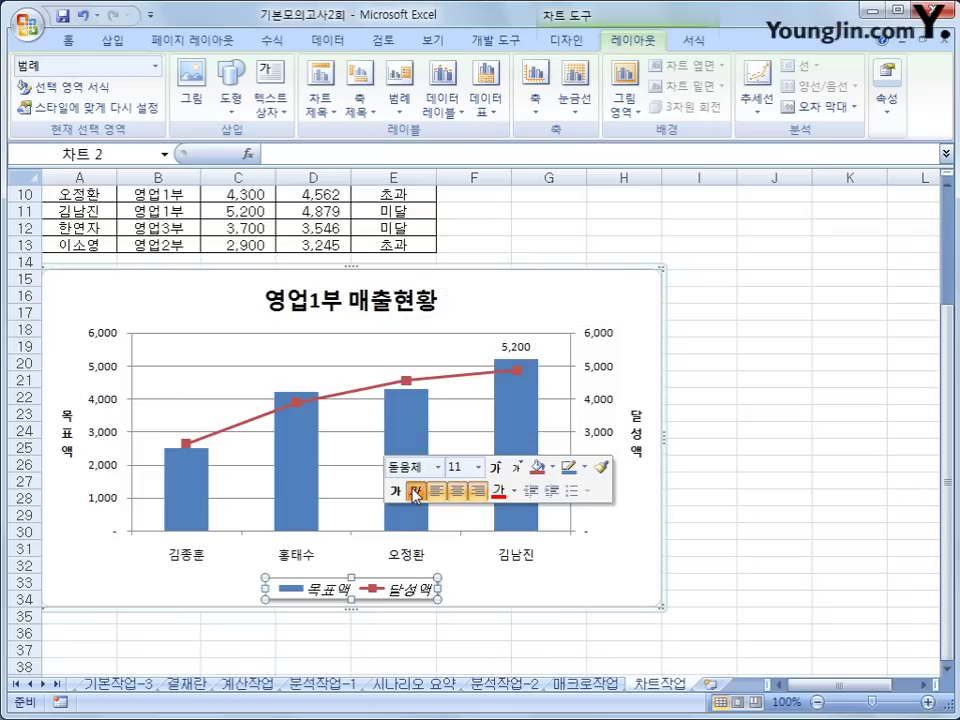
click(776, 536)
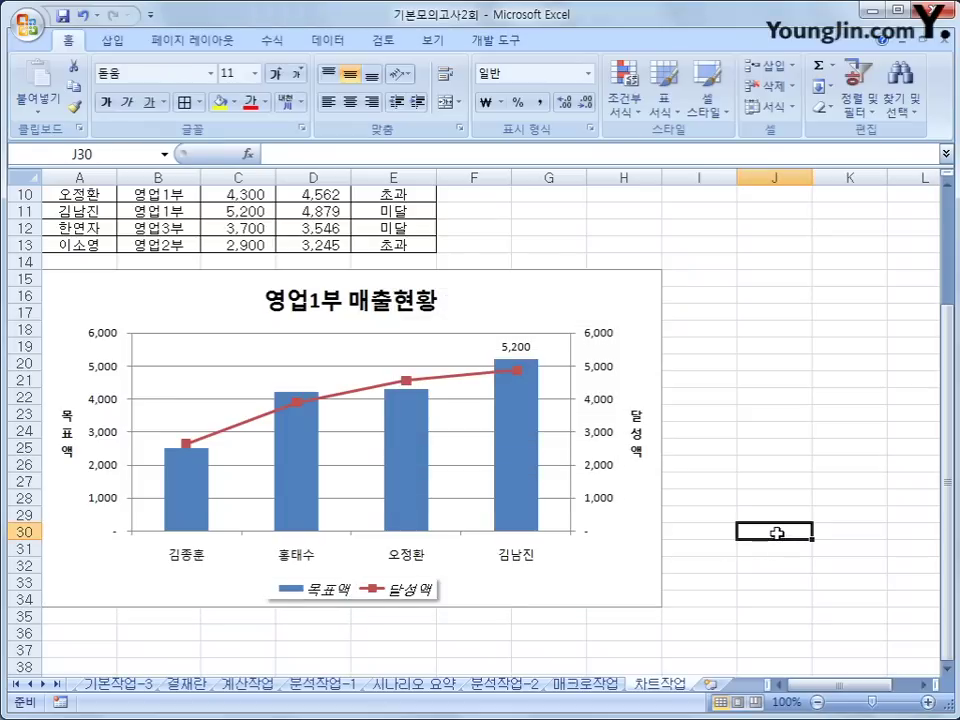
click(584, 280)
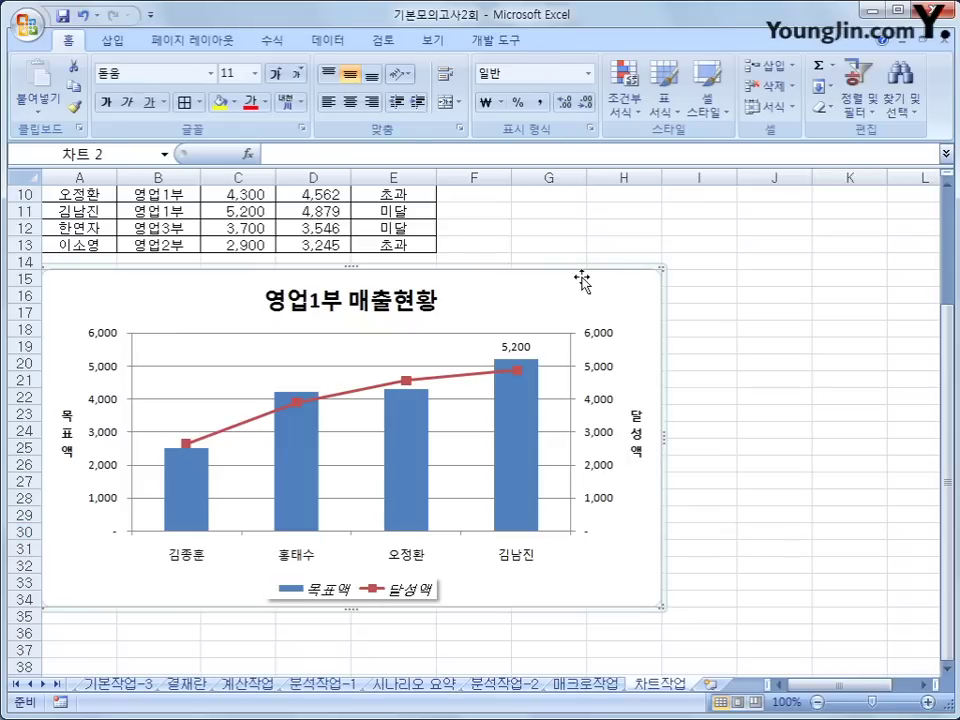
right_click(590, 281)
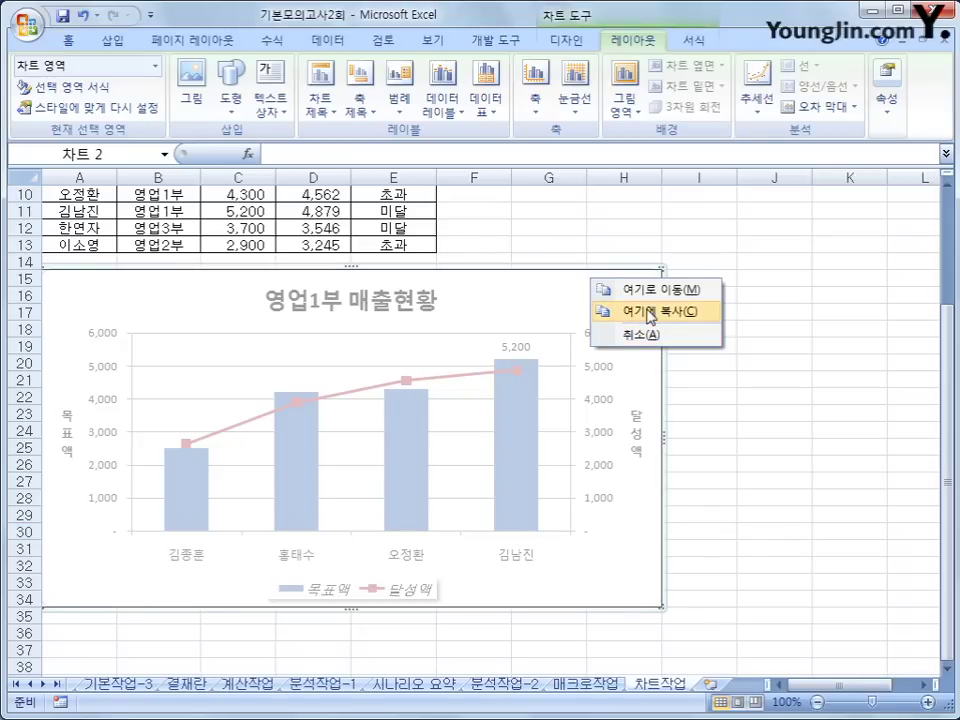
click(768, 363)
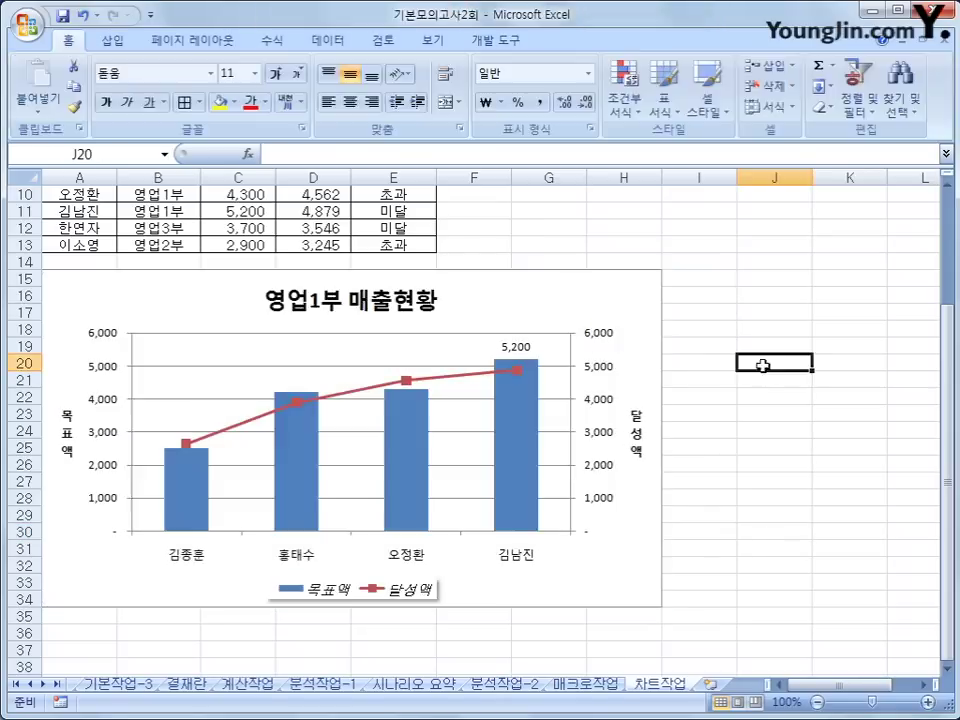
Apply the outer shadow preset 오프셋 대각선 오른쪽 아래 to the whole chart area
click(575, 294)
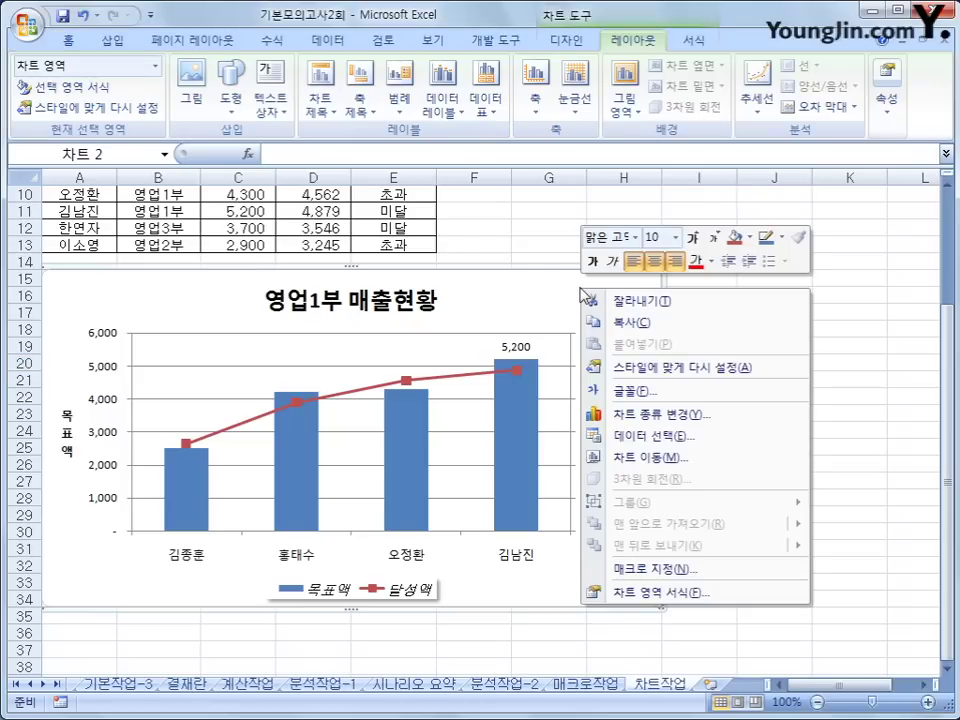
click(660, 592)
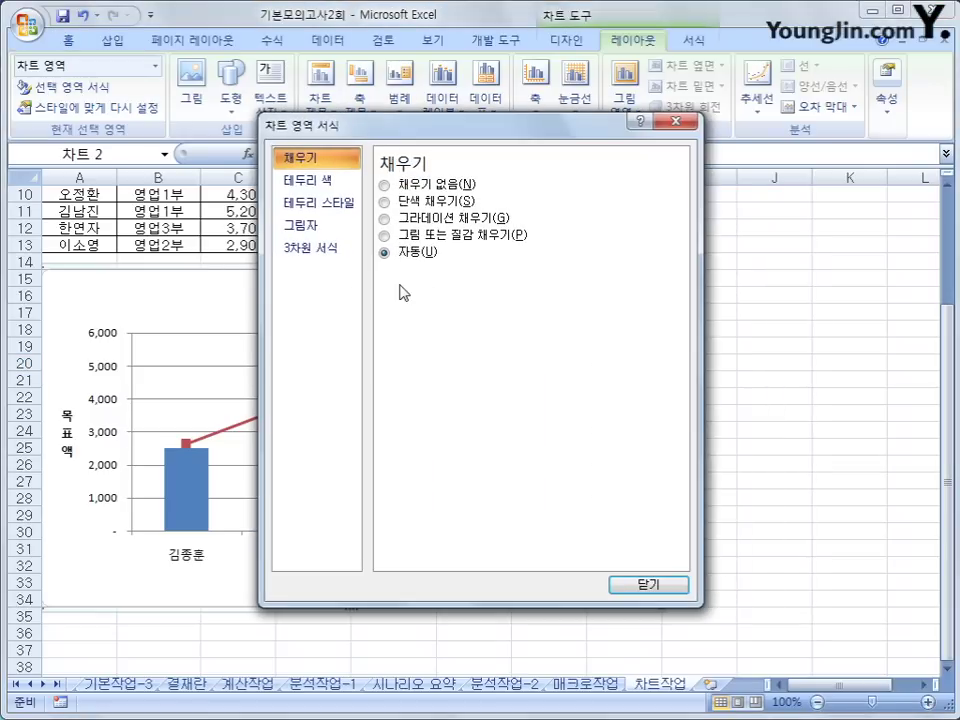
click(328, 227)
click(486, 189)
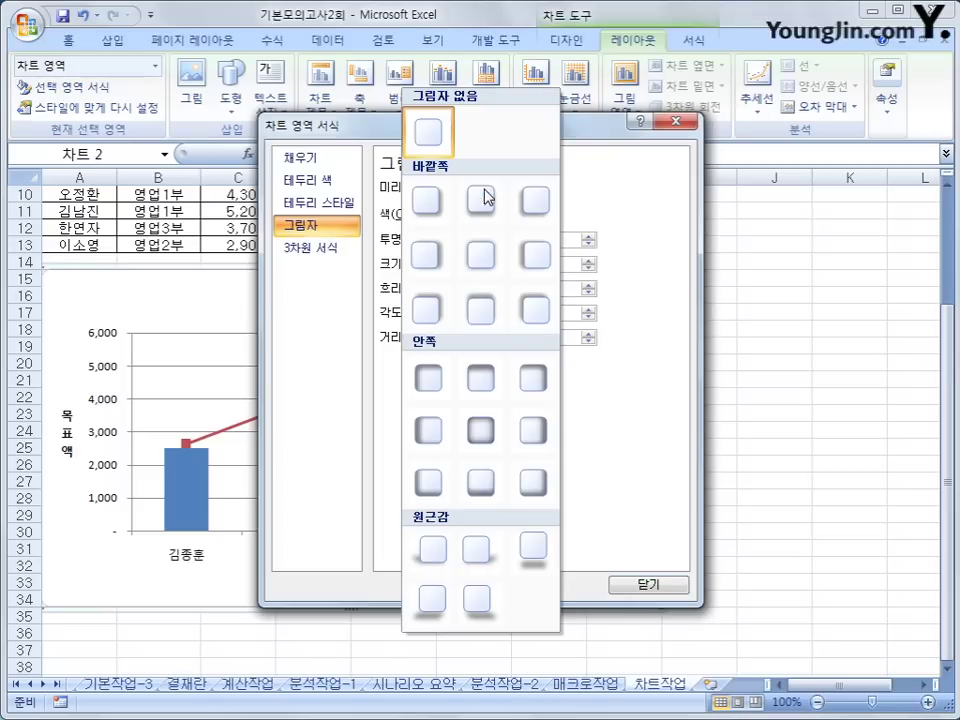
click(427, 203)
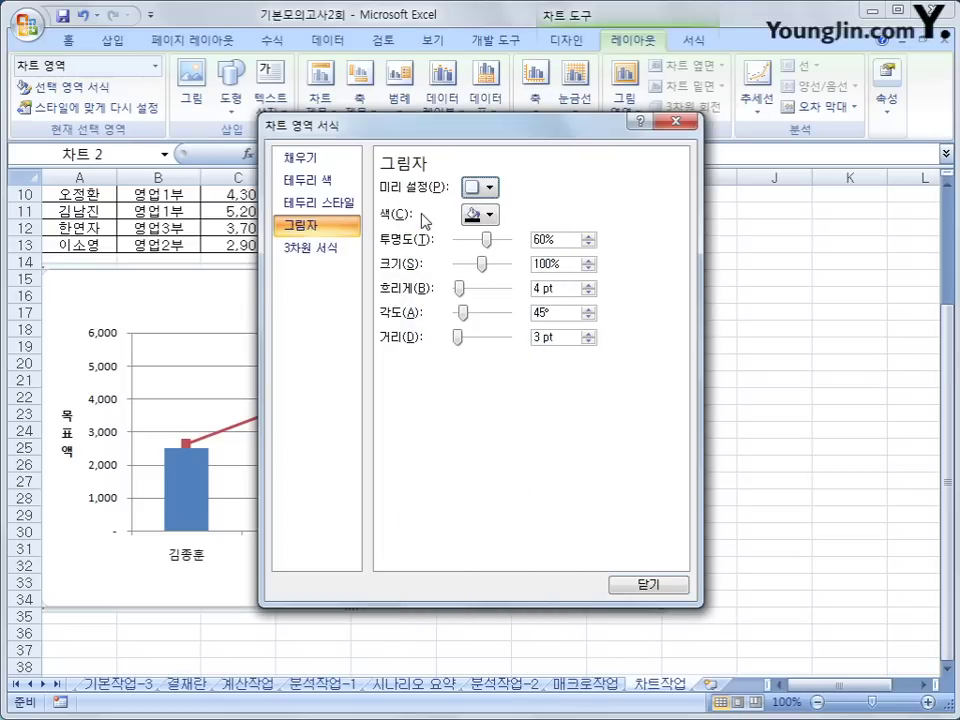
Give the chart area's border rounded corners (둥근 모서리)
click(352, 205)
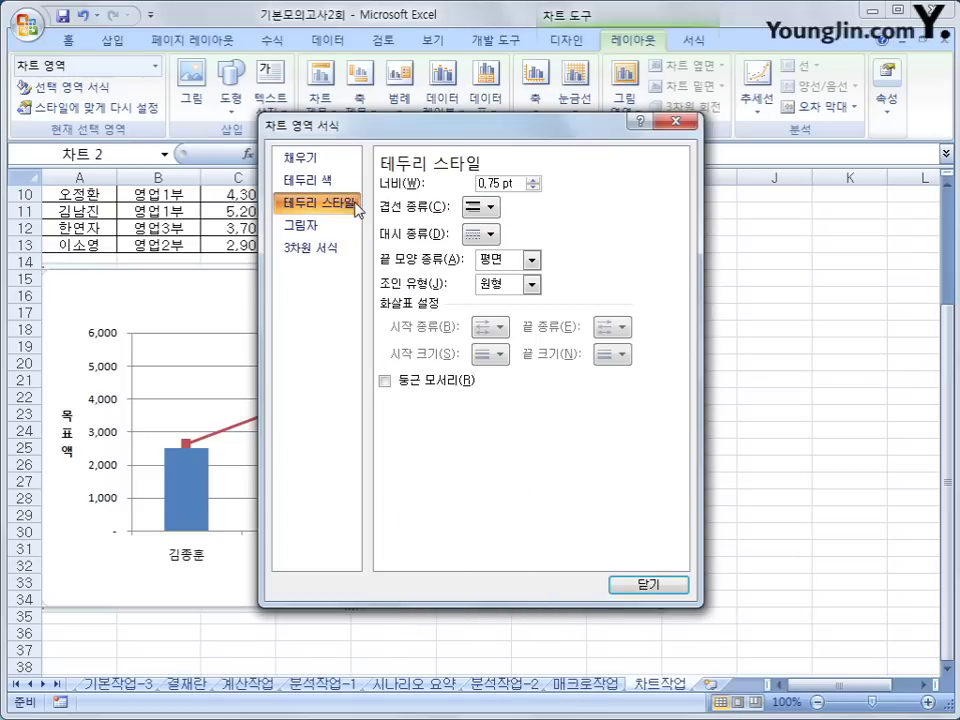
click(415, 382)
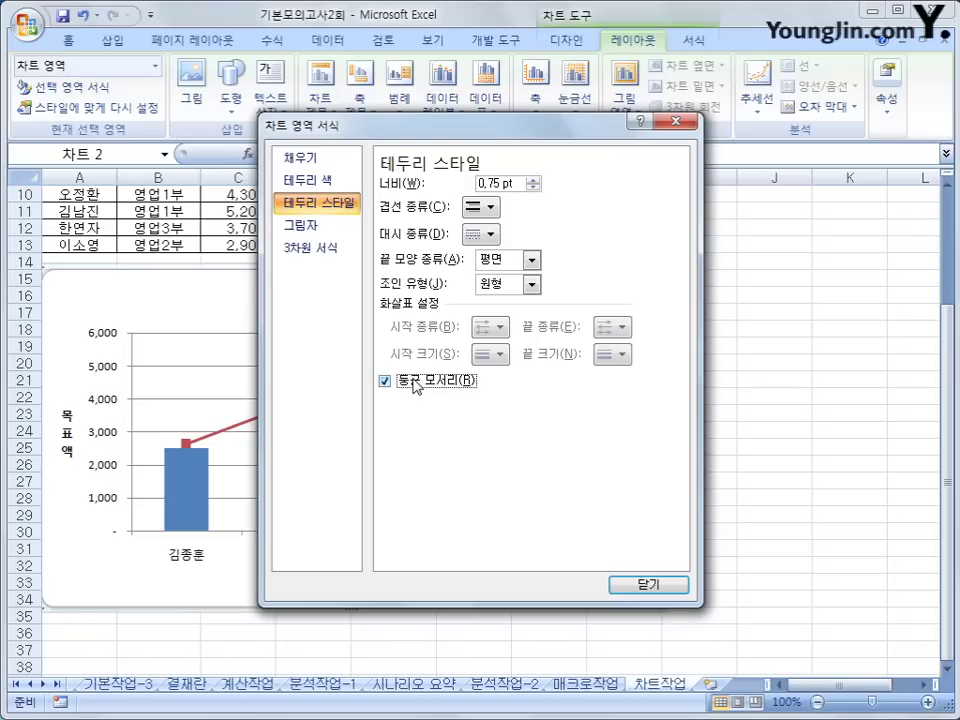
click(672, 588)
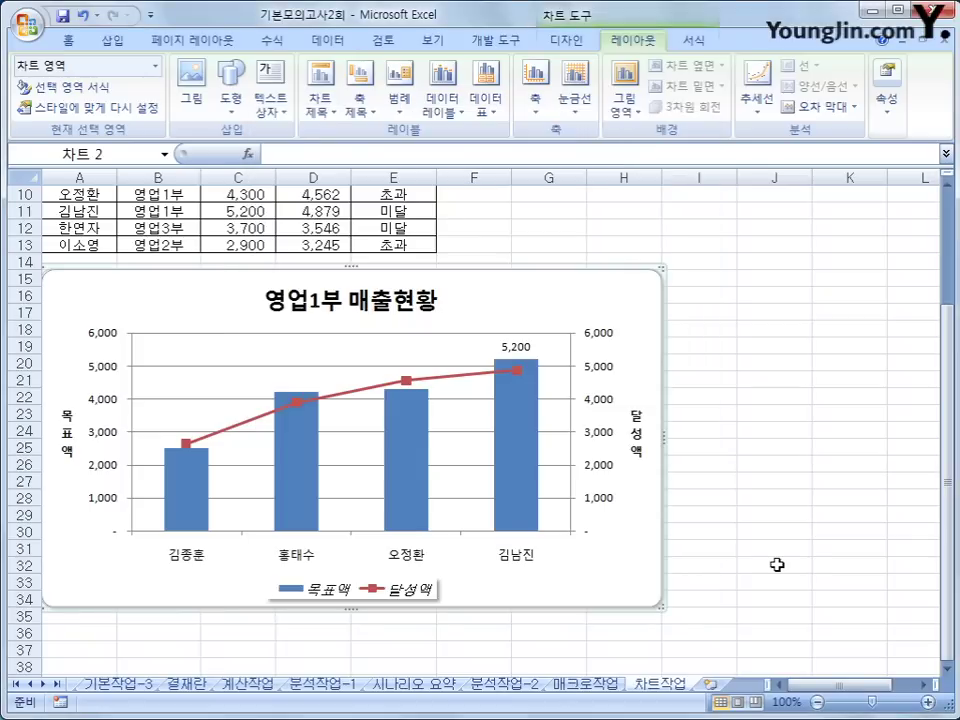
click(784, 565)
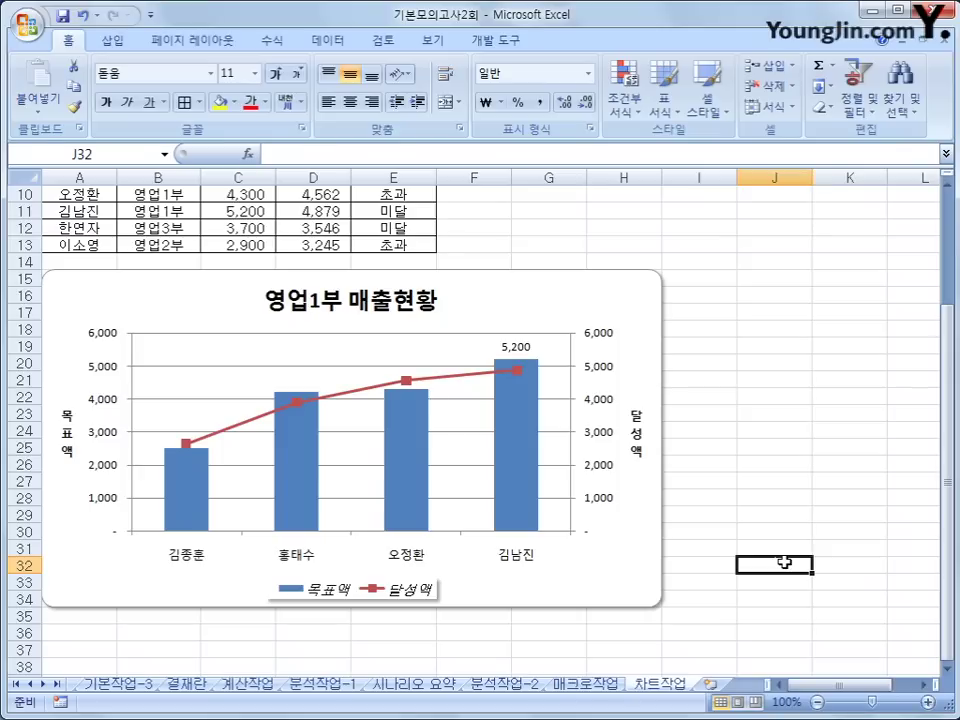
click(650, 315)
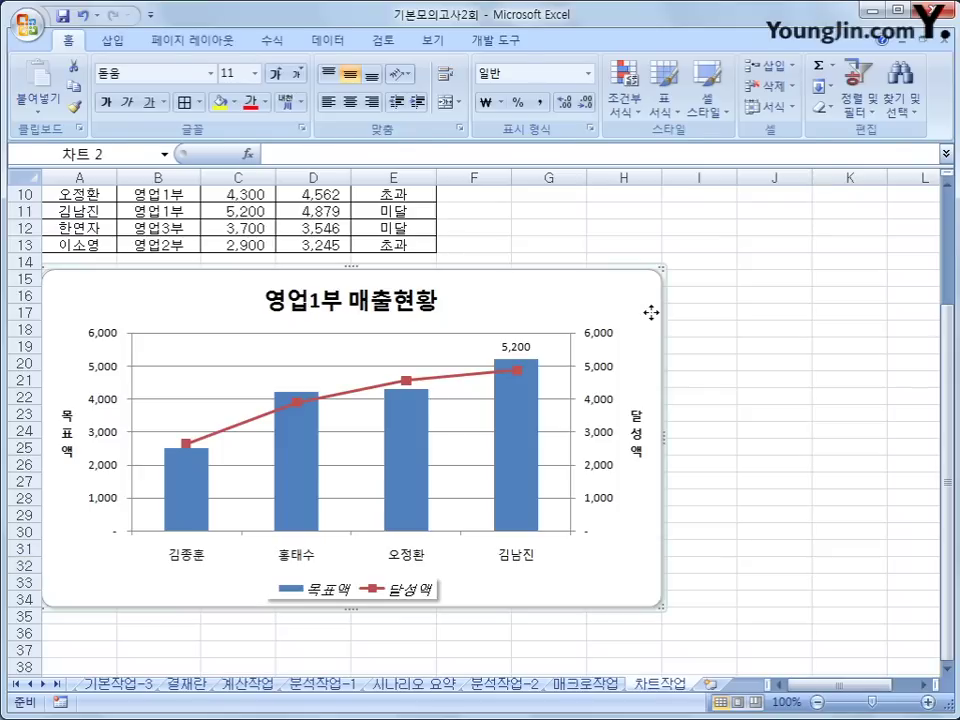